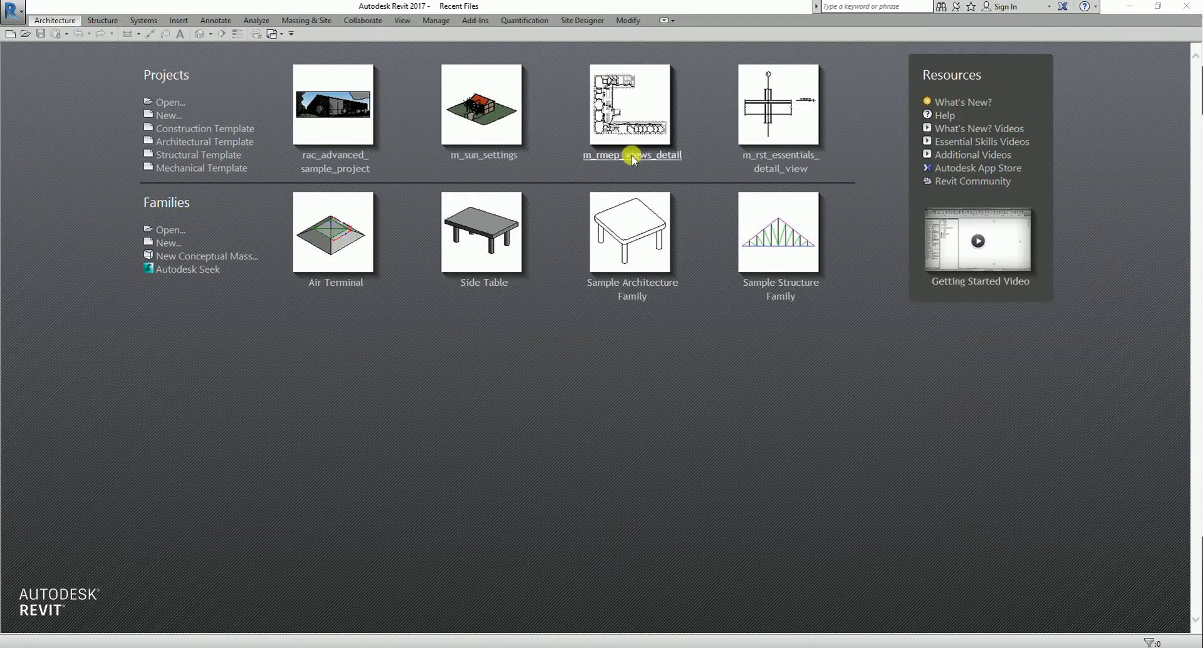
# Create a new family from the Metric Generic Model.rft template
pyautogui.click(168, 243)
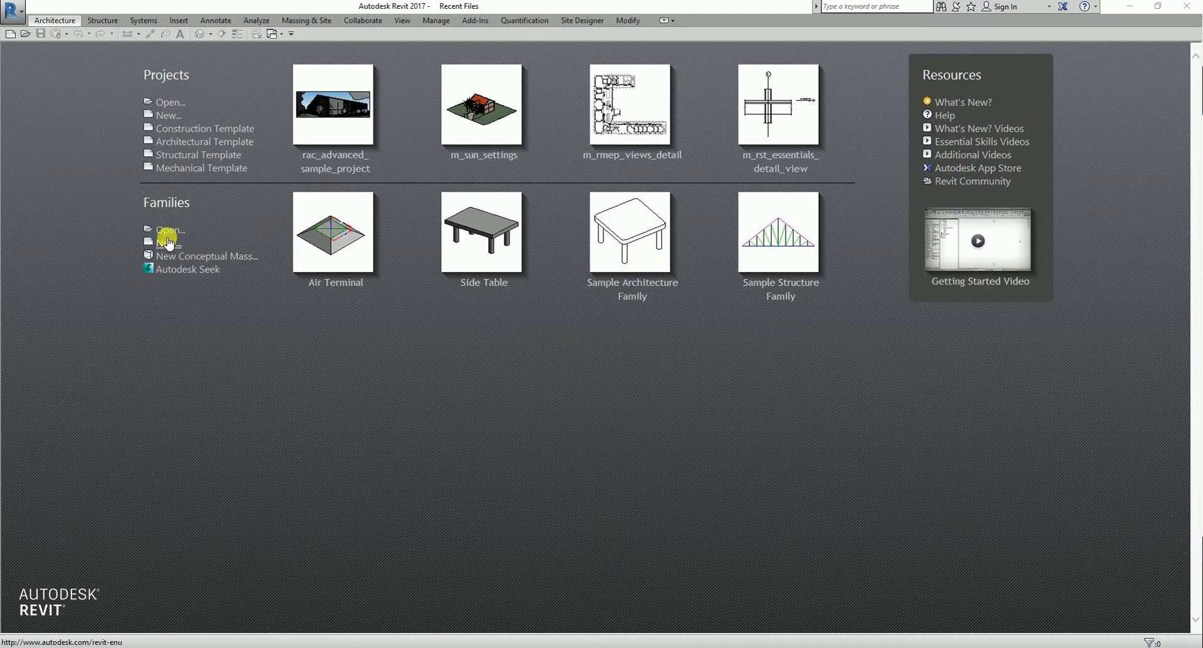
pyautogui.click(169, 245)
pyautogui.click(171, 250)
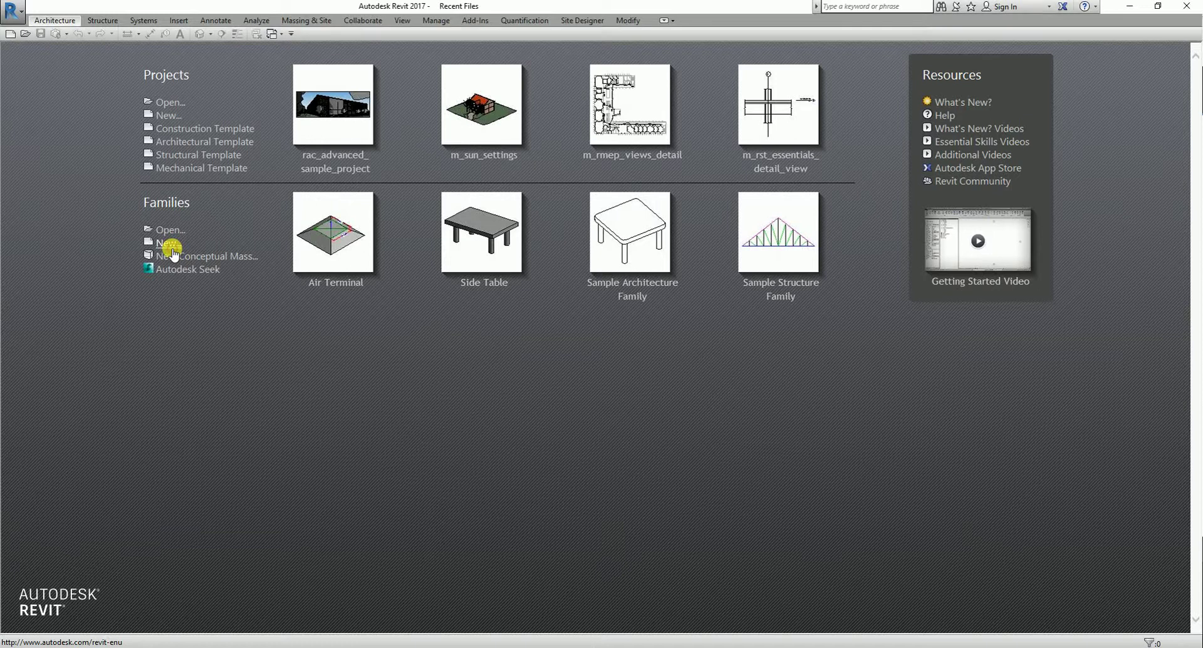
pyautogui.moveTo(638, 192); pyautogui.dragTo(635, 251)
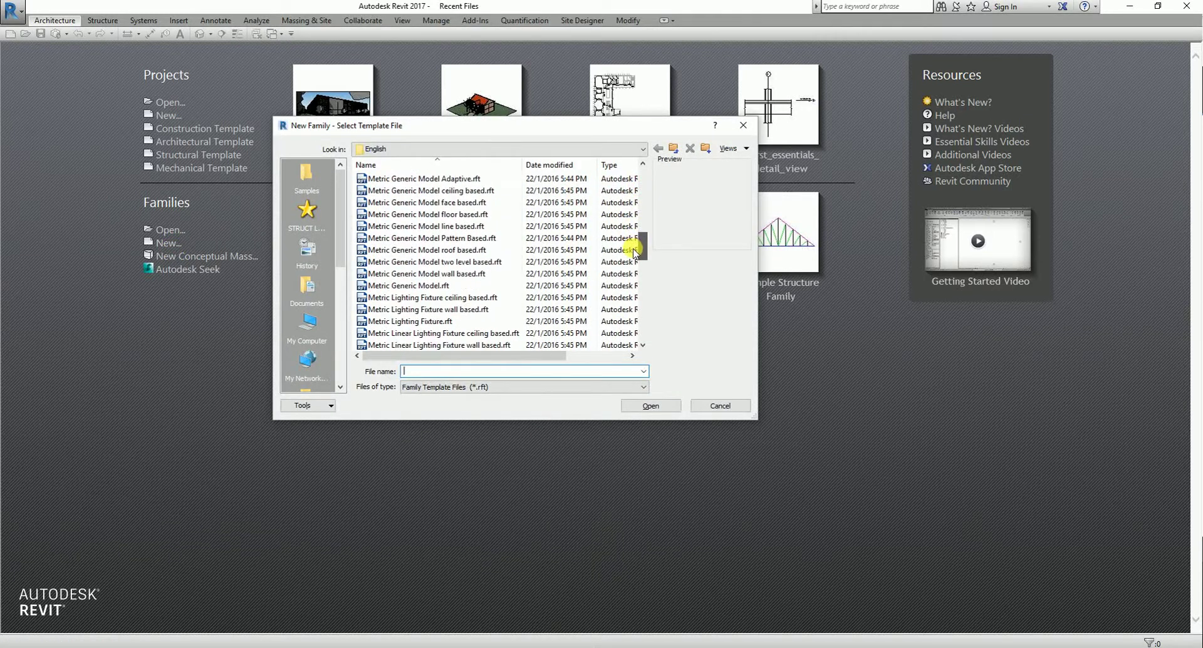
pyautogui.click(424, 286)
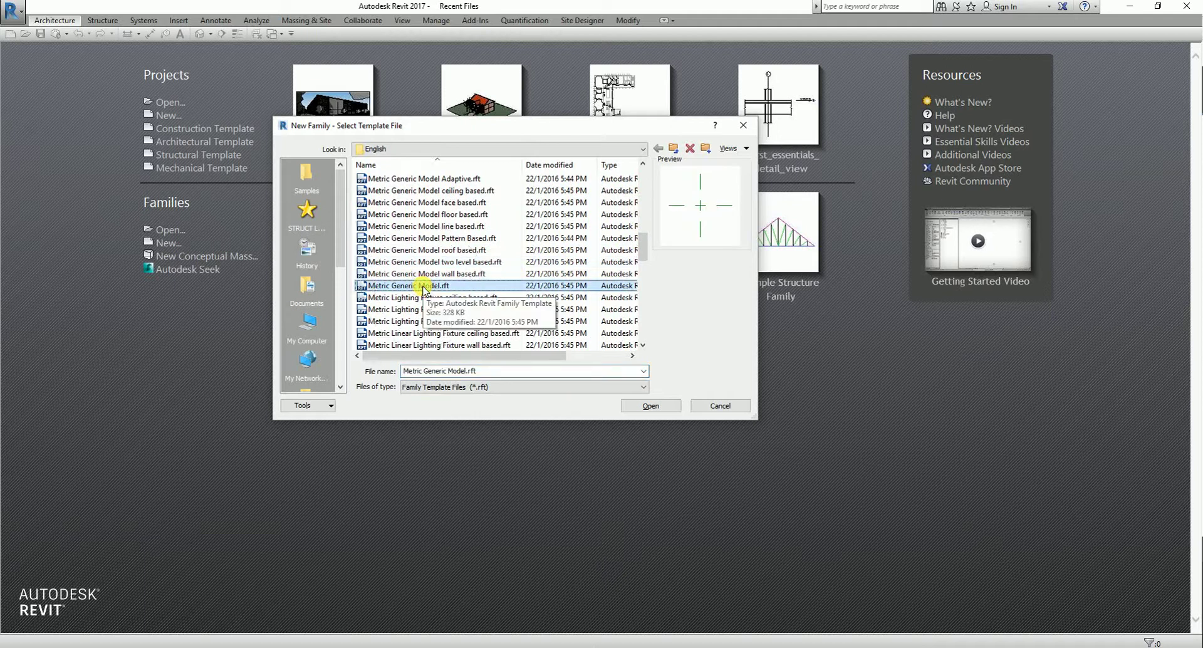
pyautogui.click(658, 407)
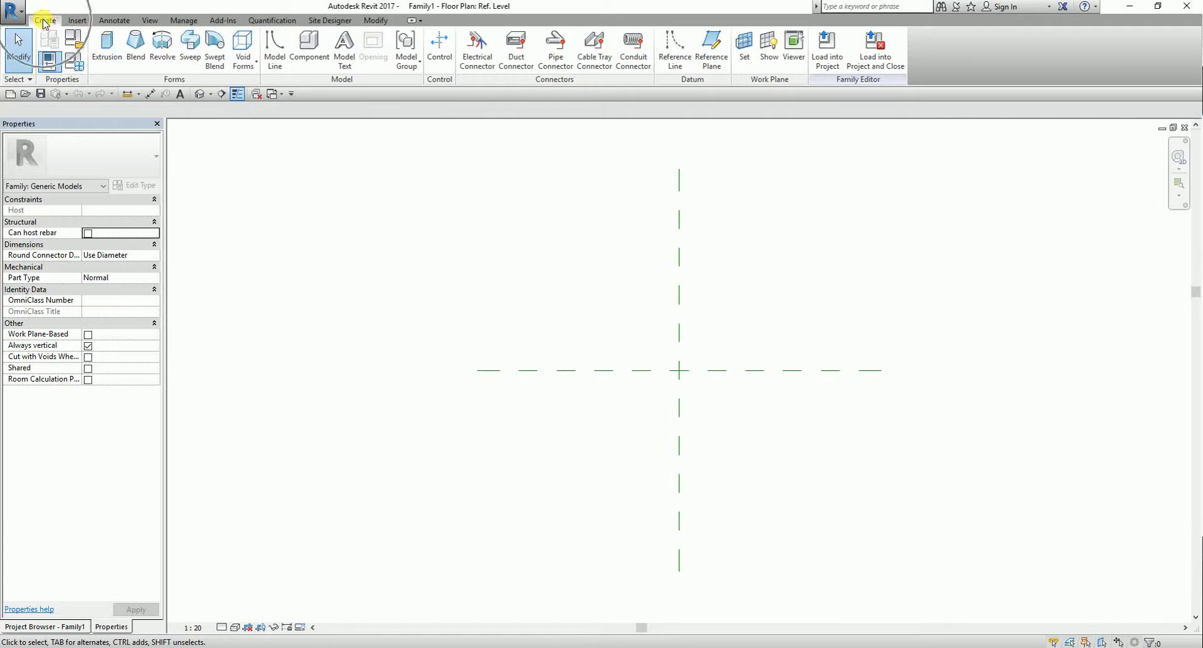
pyautogui.click(175, 84)
pyautogui.click(175, 83)
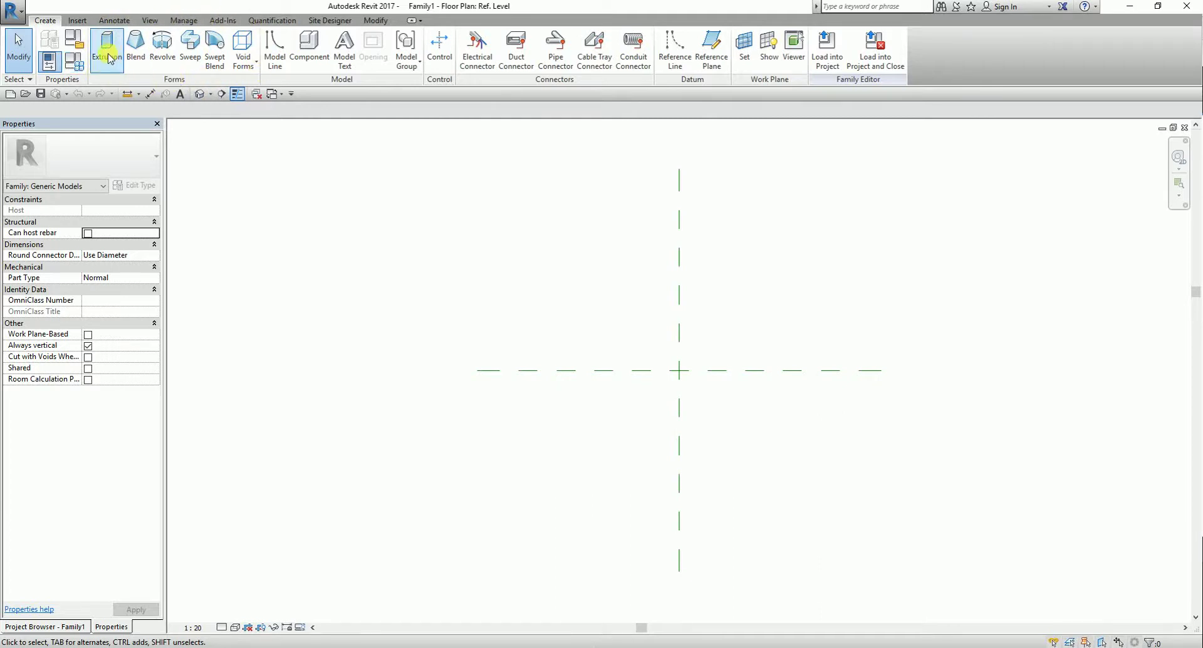
pyautogui.click(243, 54)
pyautogui.click(258, 245)
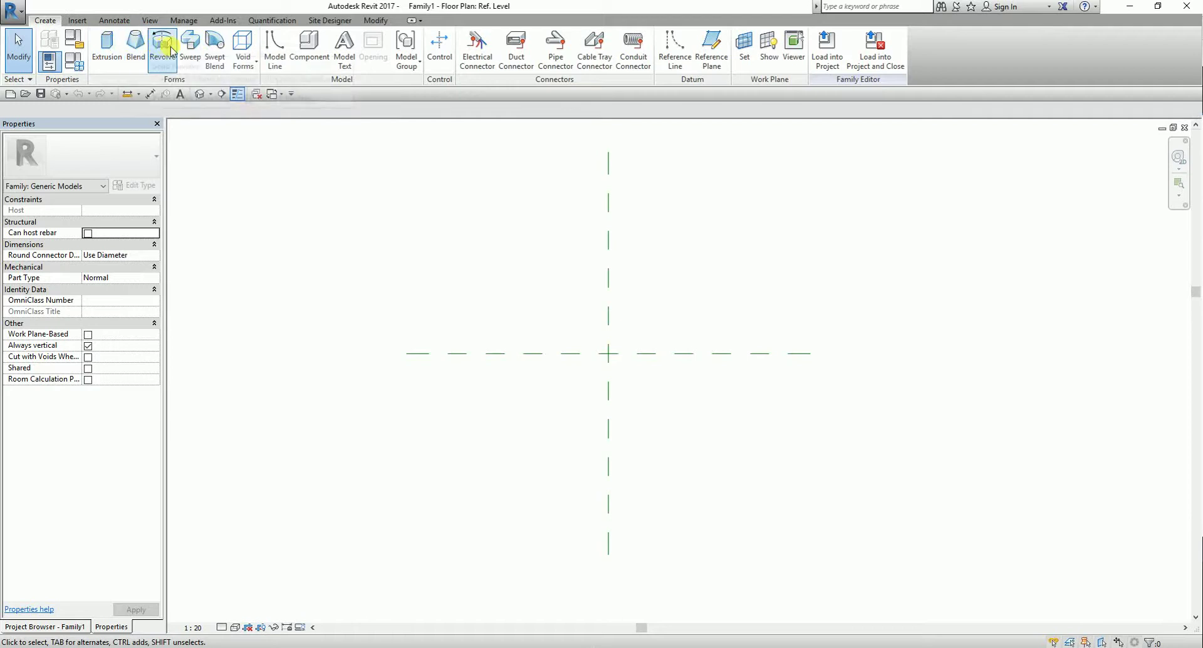
# Begin a solid extrusion sketch on the Ref. Level with depth 250.0
pyautogui.click(107, 51)
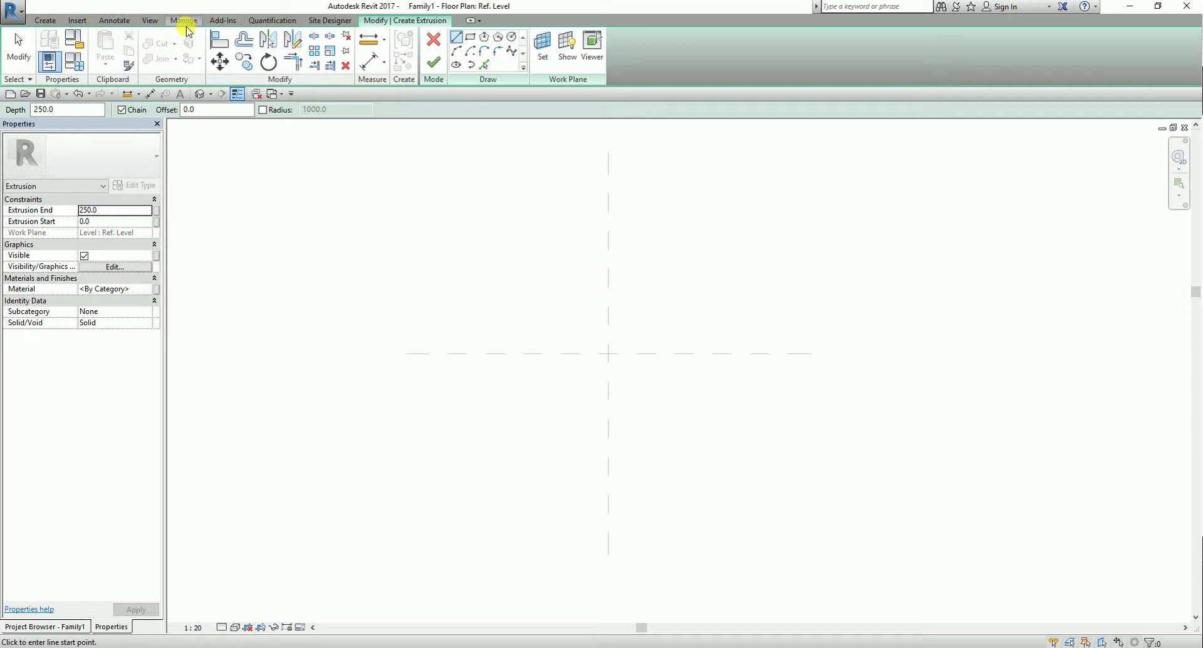
pyautogui.click(46, 23)
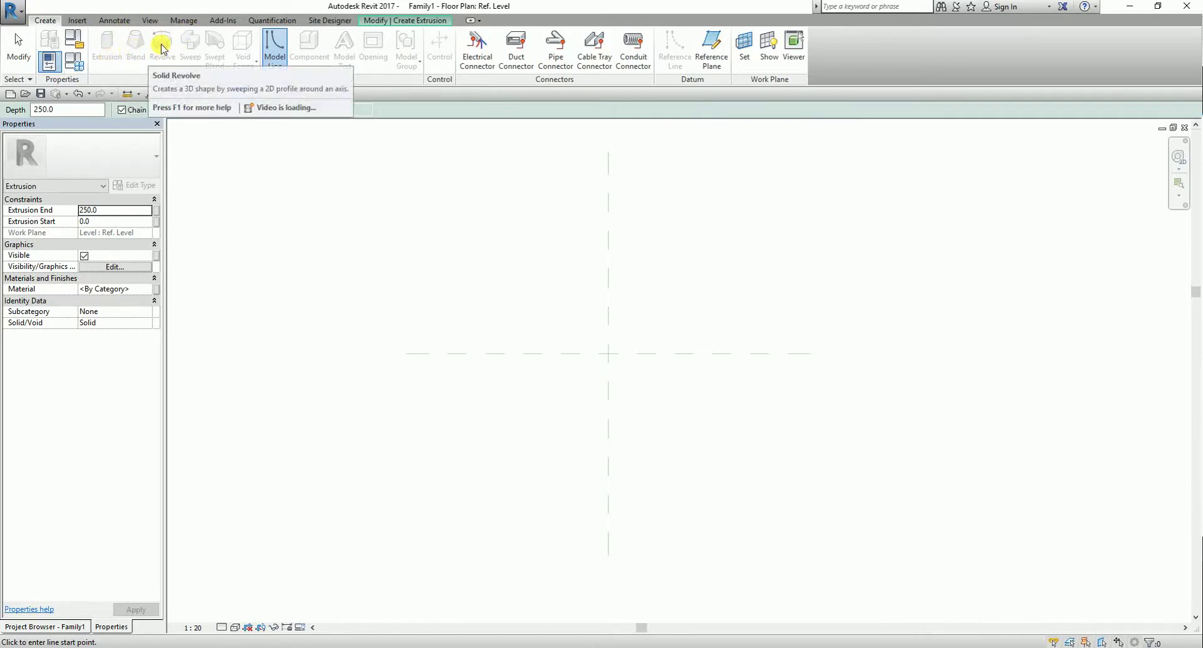
pyautogui.click(408, 23)
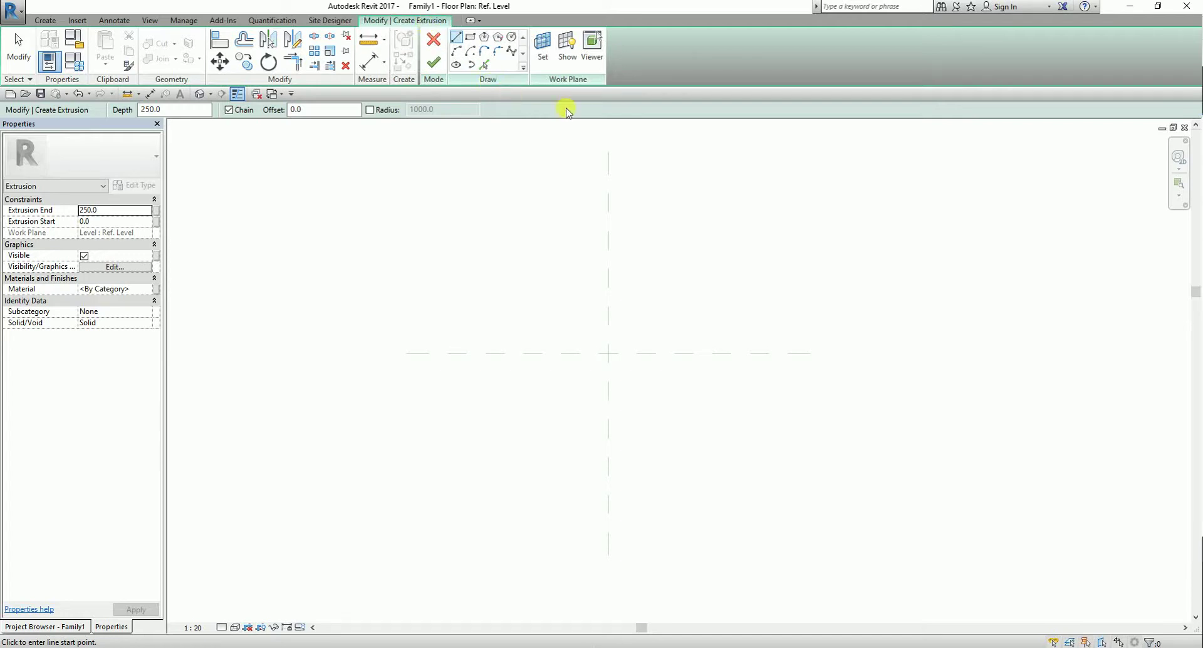
# Draw a 2100 by 1500 rectangle as the extrusion profile
pyautogui.click(471, 39)
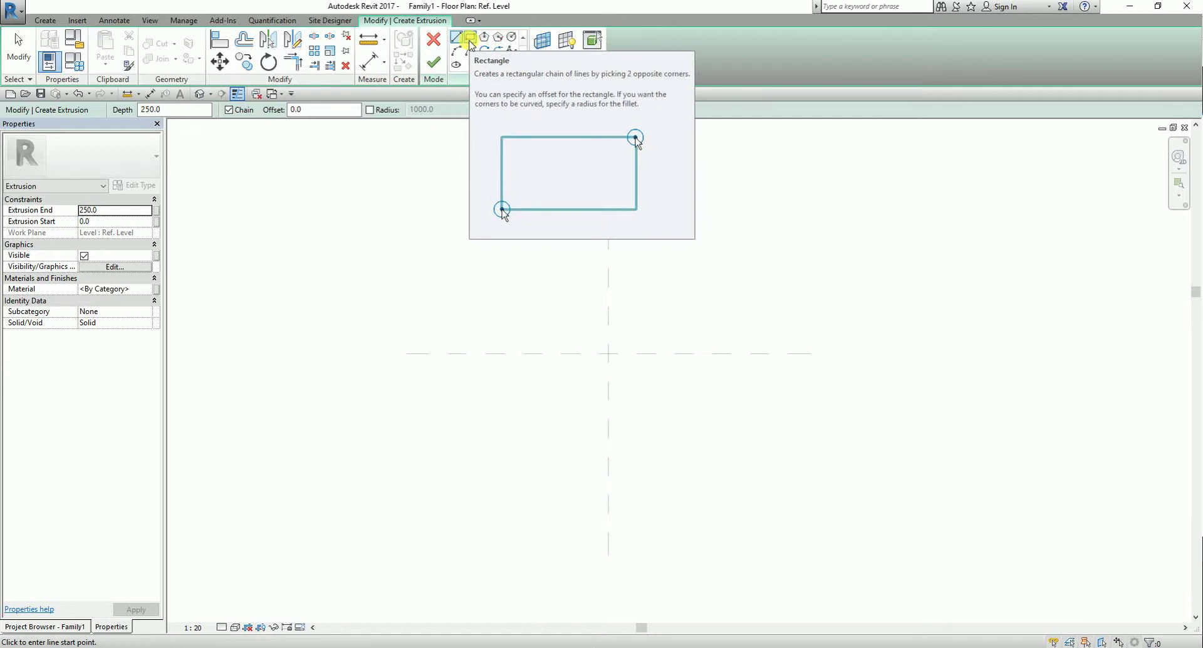
pyautogui.click(471, 39)
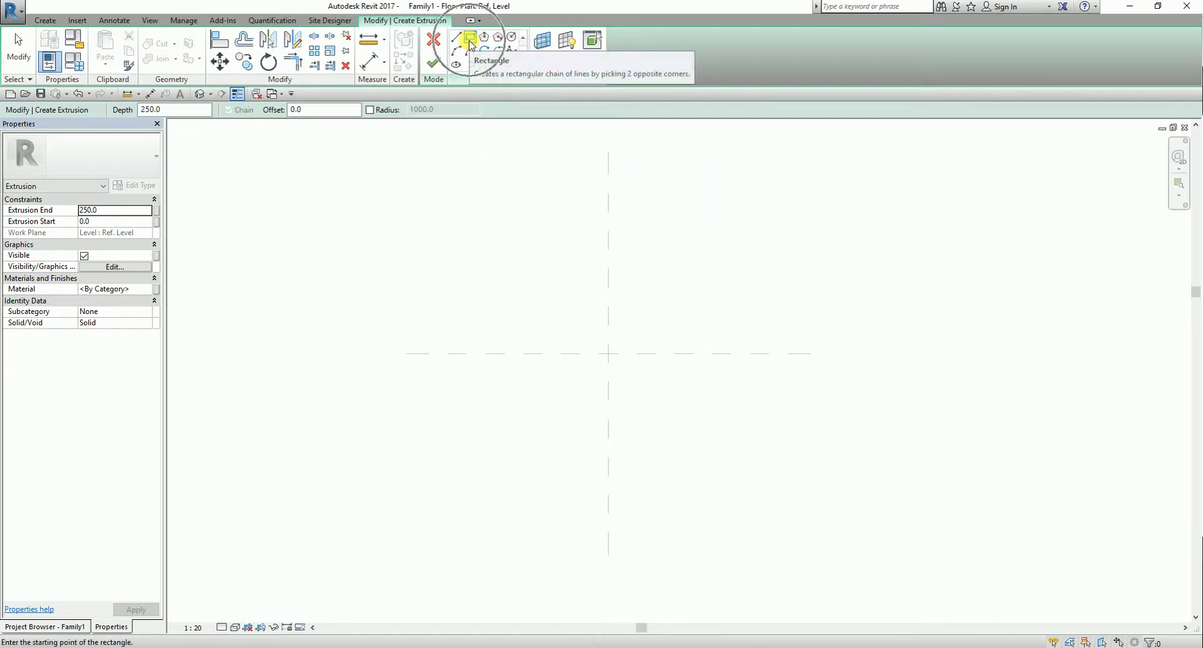
pyautogui.click(510, 286)
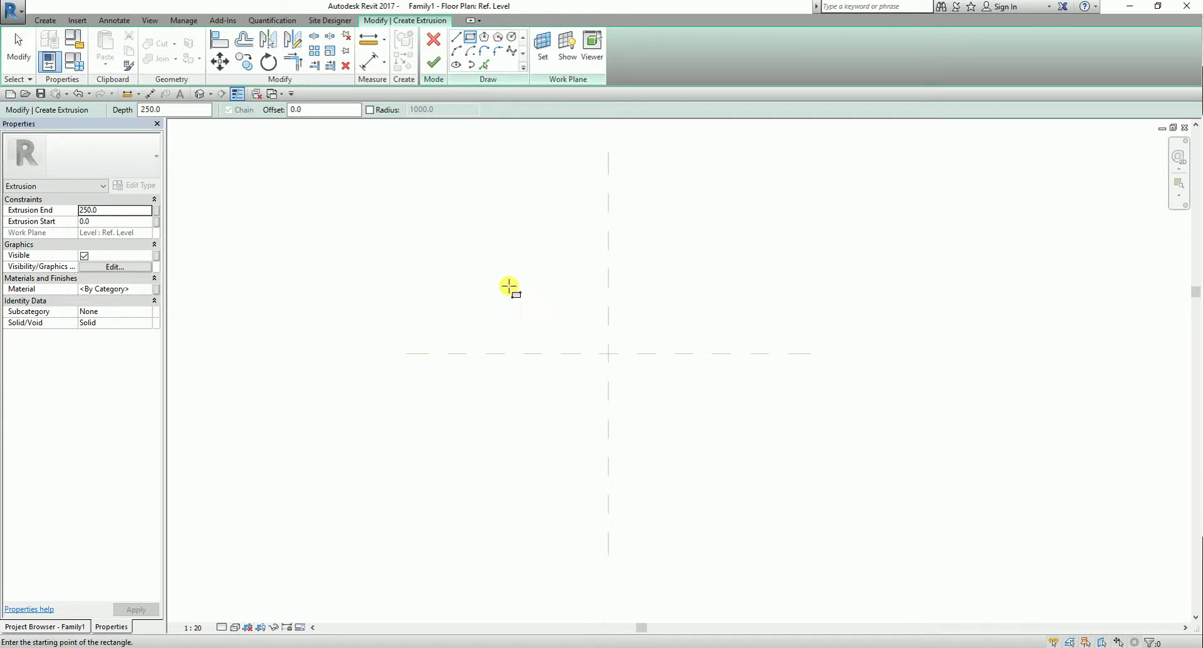
pyautogui.click(510, 286)
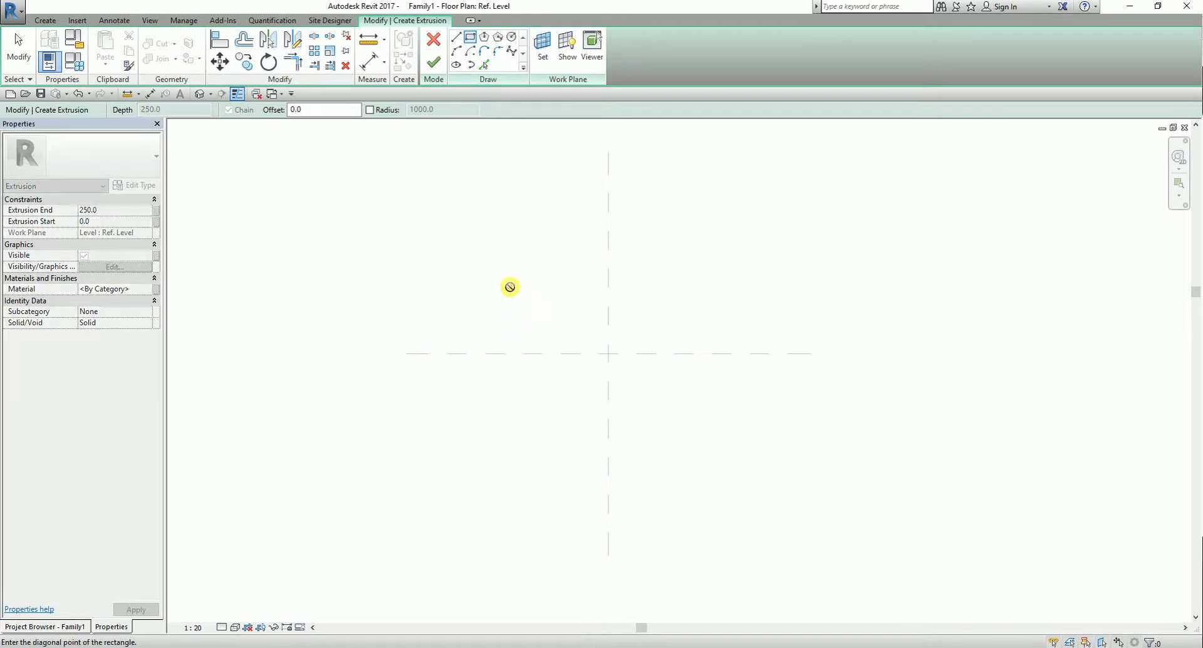
pyautogui.click(720, 436)
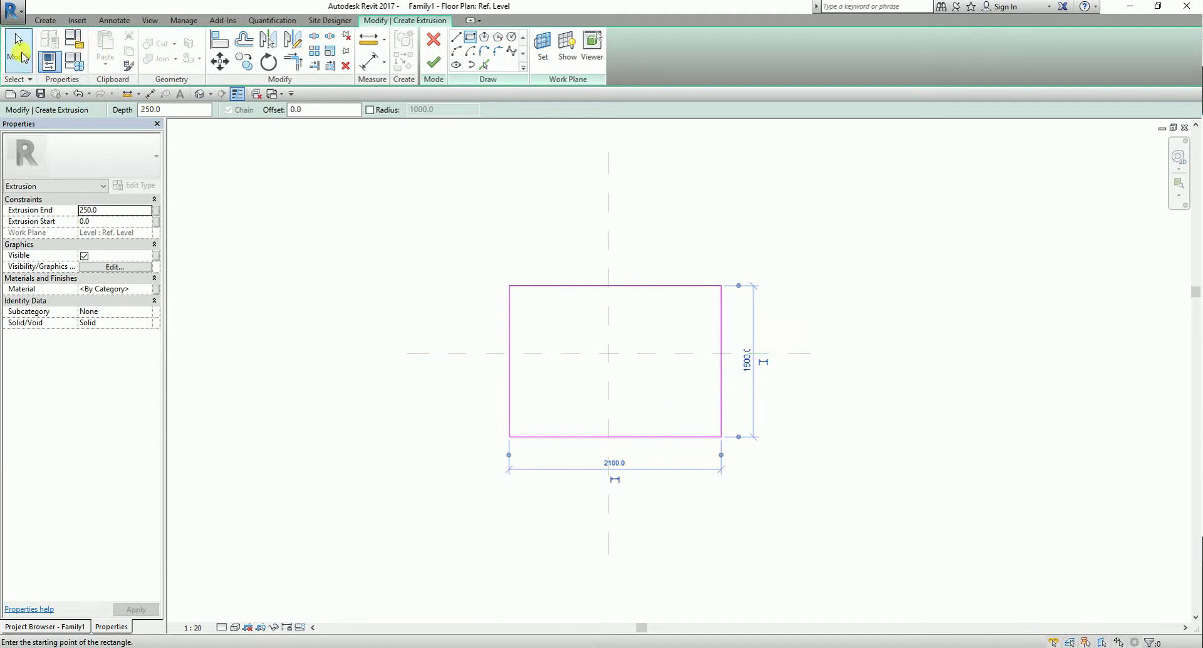
pyautogui.click(20, 59)
# Shorten the rectangle's top edge by dragging its left end 60 inward
pyautogui.scroll(3, 520, 273)
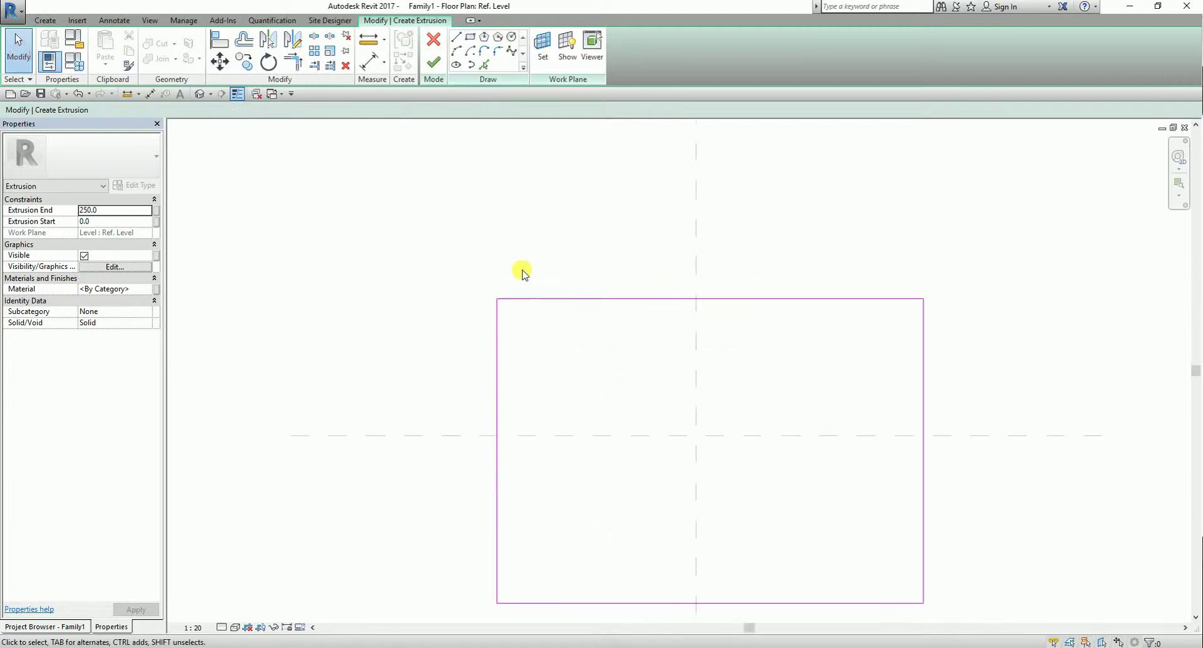
pyautogui.moveTo(545, 306); pyautogui.dragTo(489, 256, button='middle')
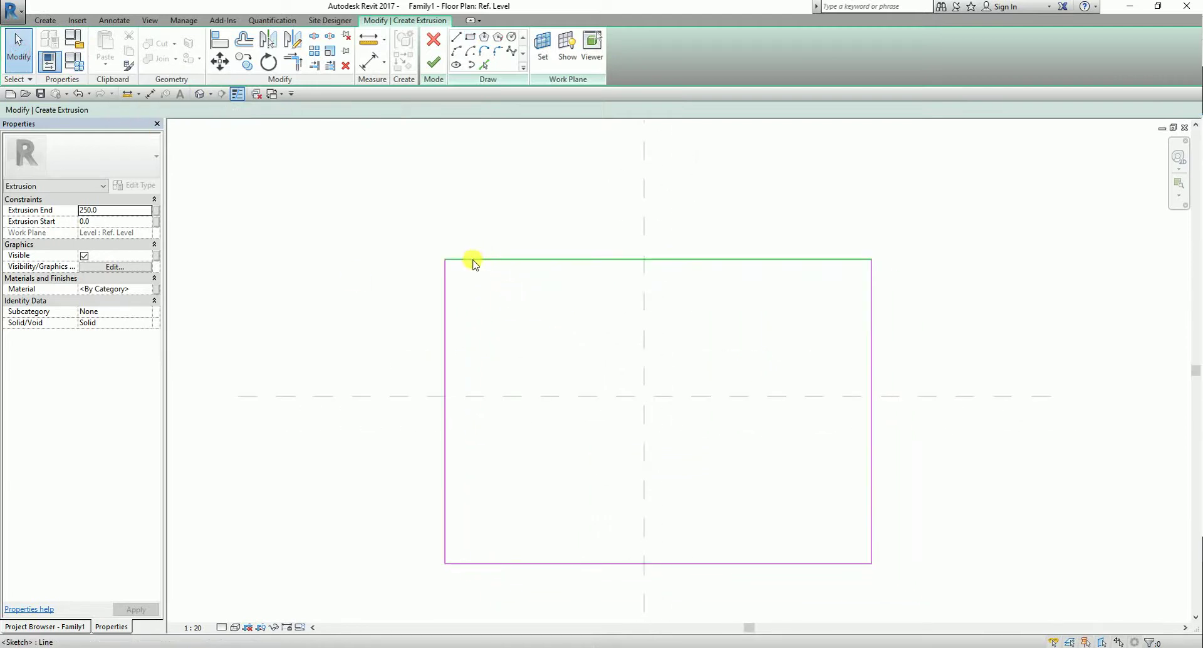
pyautogui.click(446, 261)
pyautogui.scroll(3, 446, 261)
pyautogui.moveTo(448, 261); pyautogui.dragTo(473, 274)
pyautogui.click(546, 351)
pyautogui.scroll(-3, 548, 367)
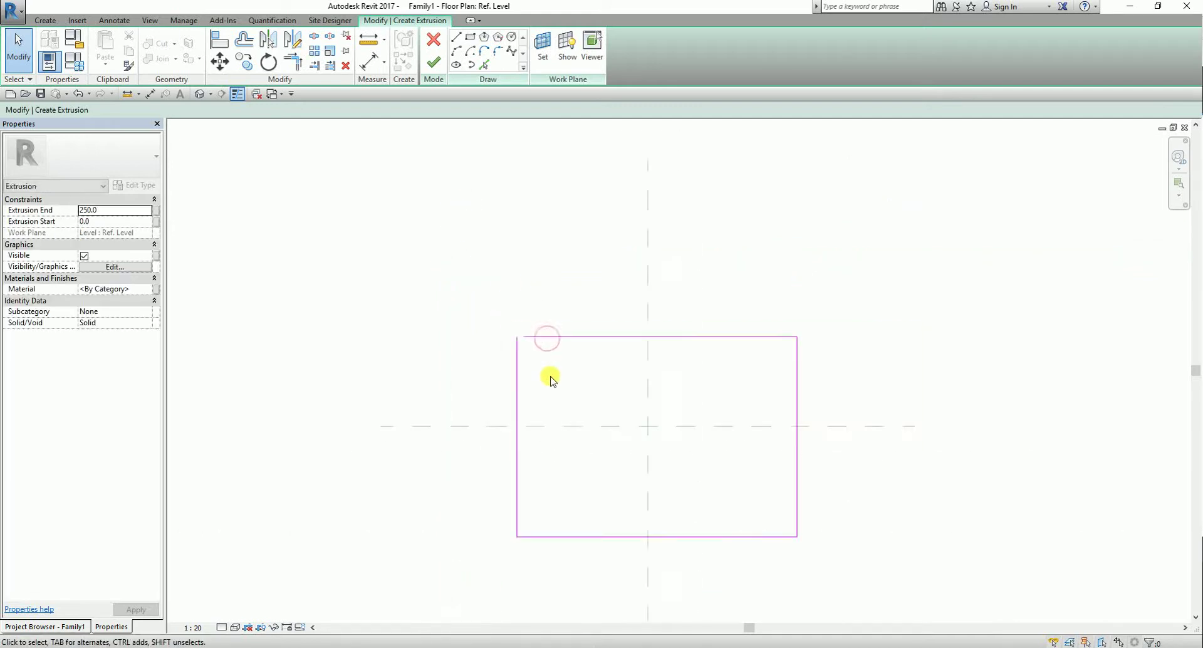
pyautogui.moveTo(548, 374); pyautogui.dragTo(531, 334, button='middle')
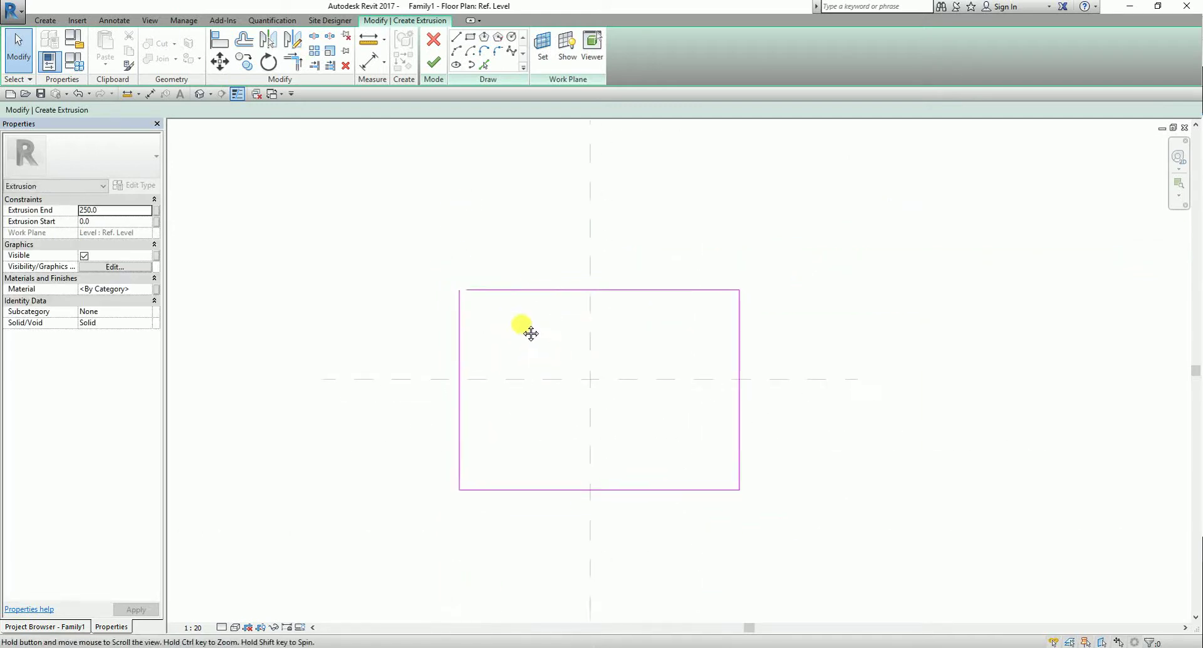
# Dismiss the open-loop error and trim the top-left corner closed with Trim/Extend to Corner
pyautogui.click(432, 63)
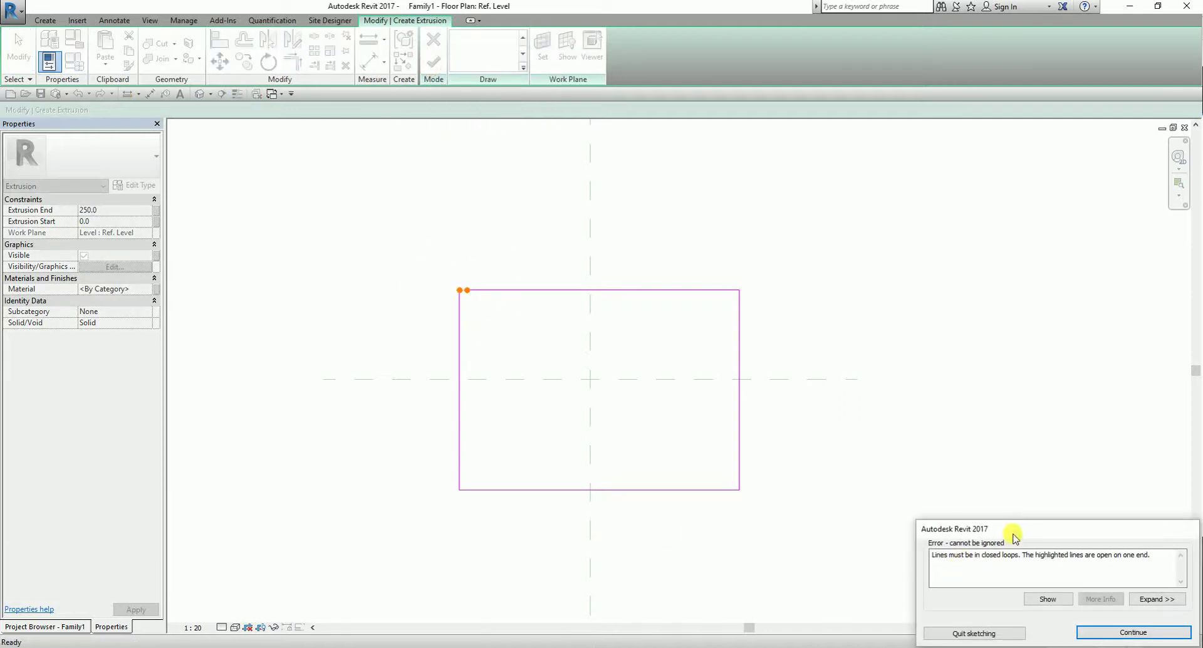
pyautogui.moveTo(1012, 532)
pyautogui.mouseDown()
pyautogui.moveTo(727, 257)
pyautogui.moveTo(663, 233)
pyautogui.mouseUp()
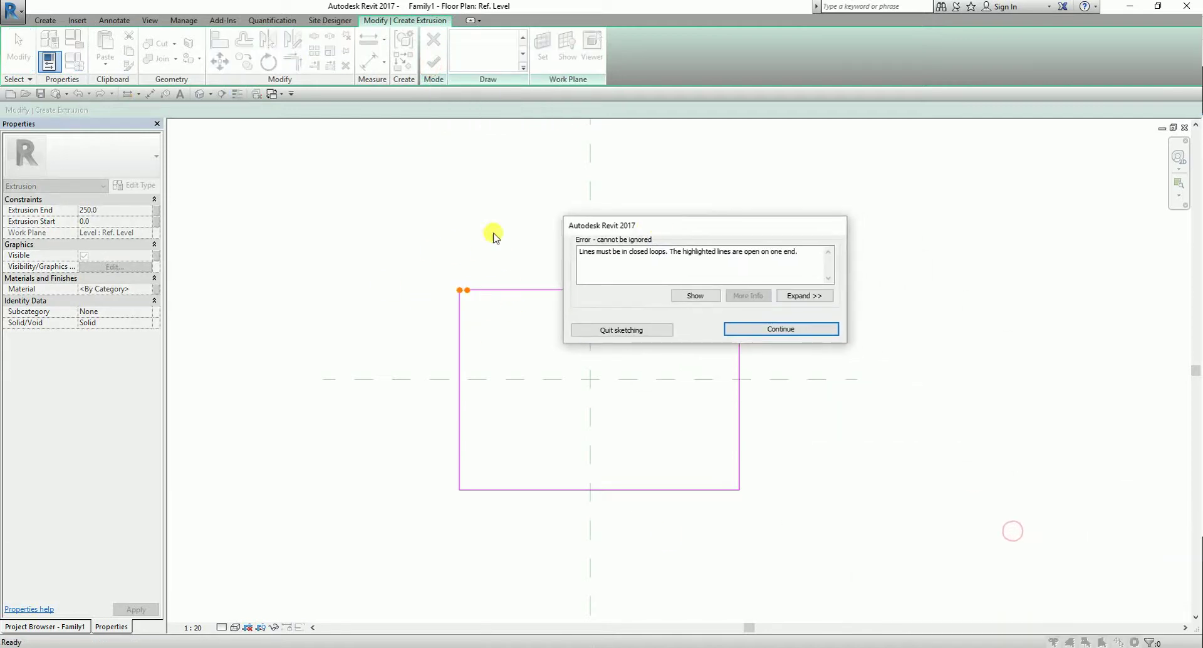
pyautogui.click(460, 291)
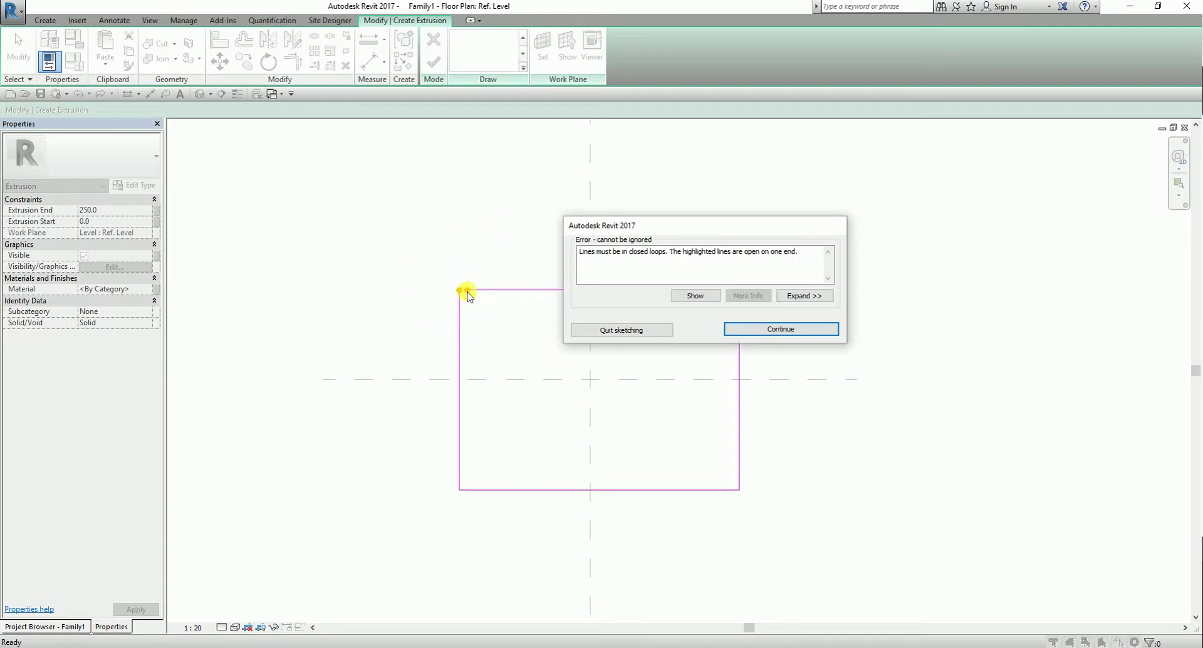
pyautogui.click(770, 329)
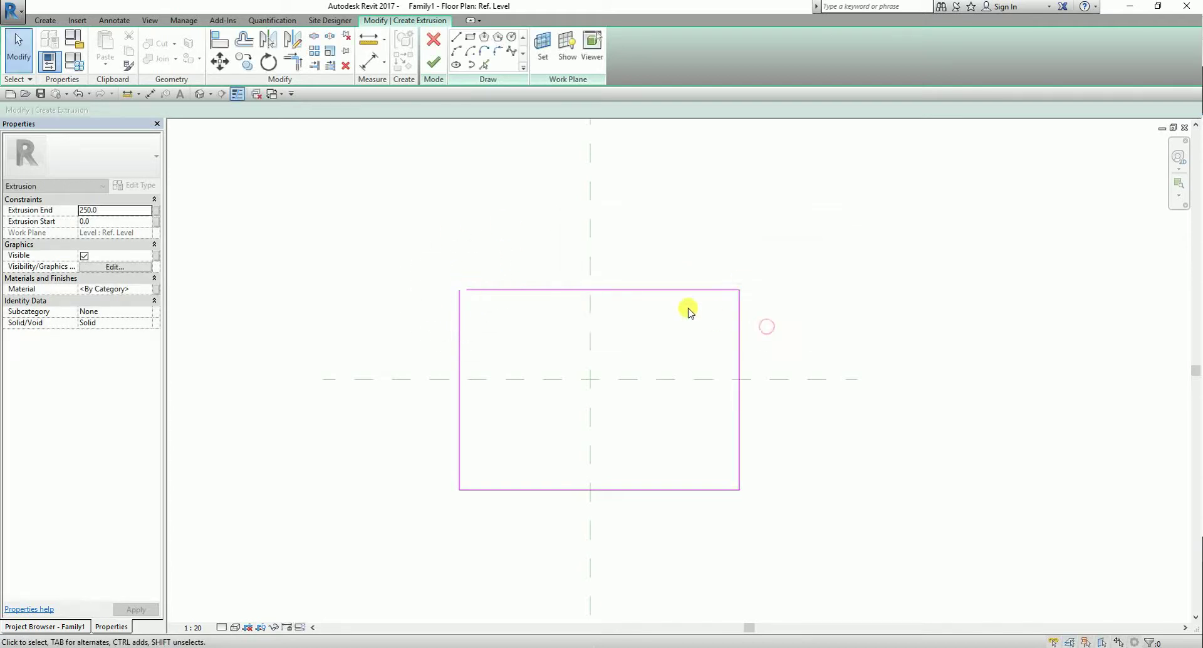
pyautogui.click(298, 67)
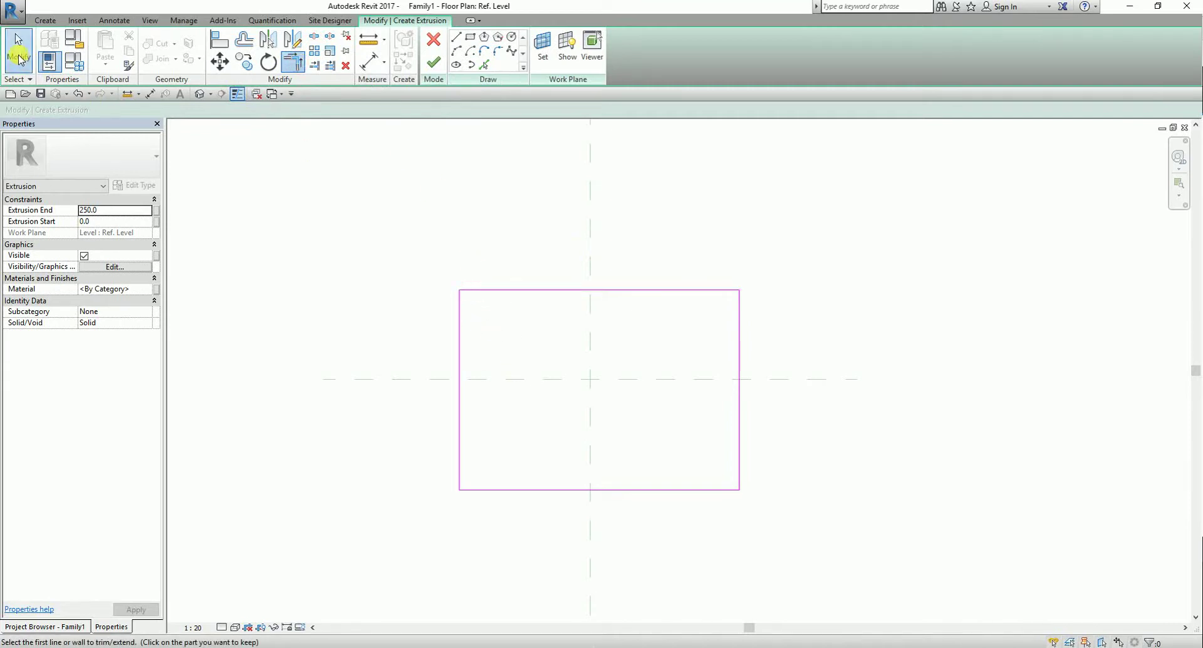
pyautogui.click(18, 59)
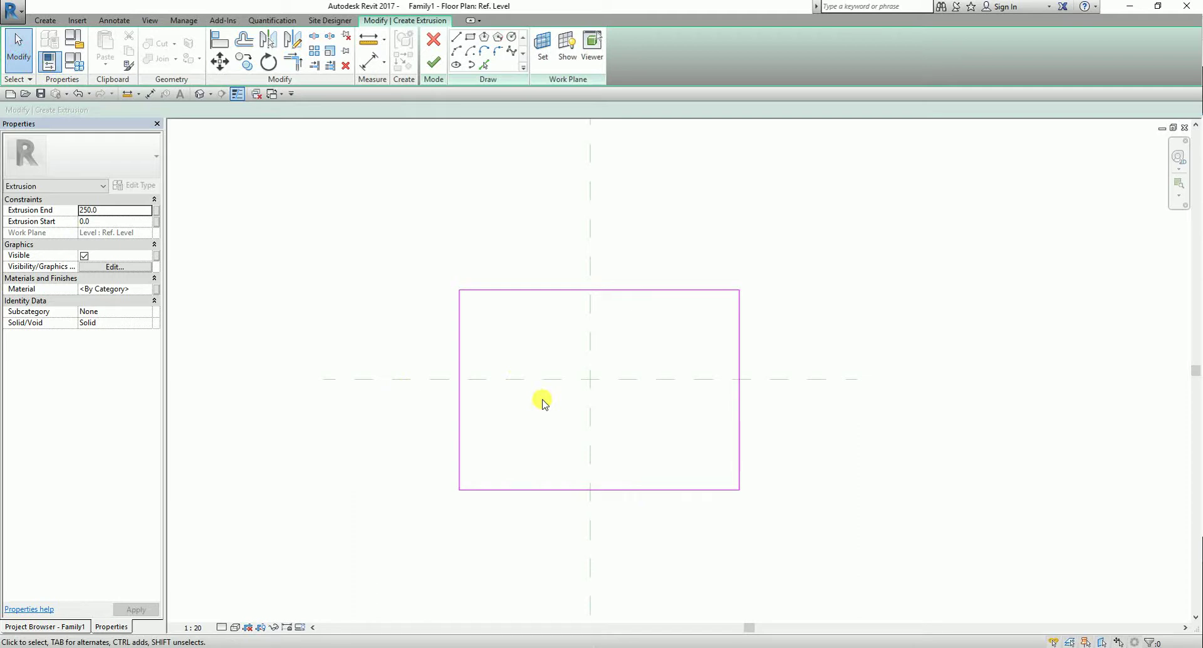
# Add a line at the top-left corner, retry finishing, and dismiss the error
pyautogui.click(456, 41)
pyautogui.scroll(3, 480, 316)
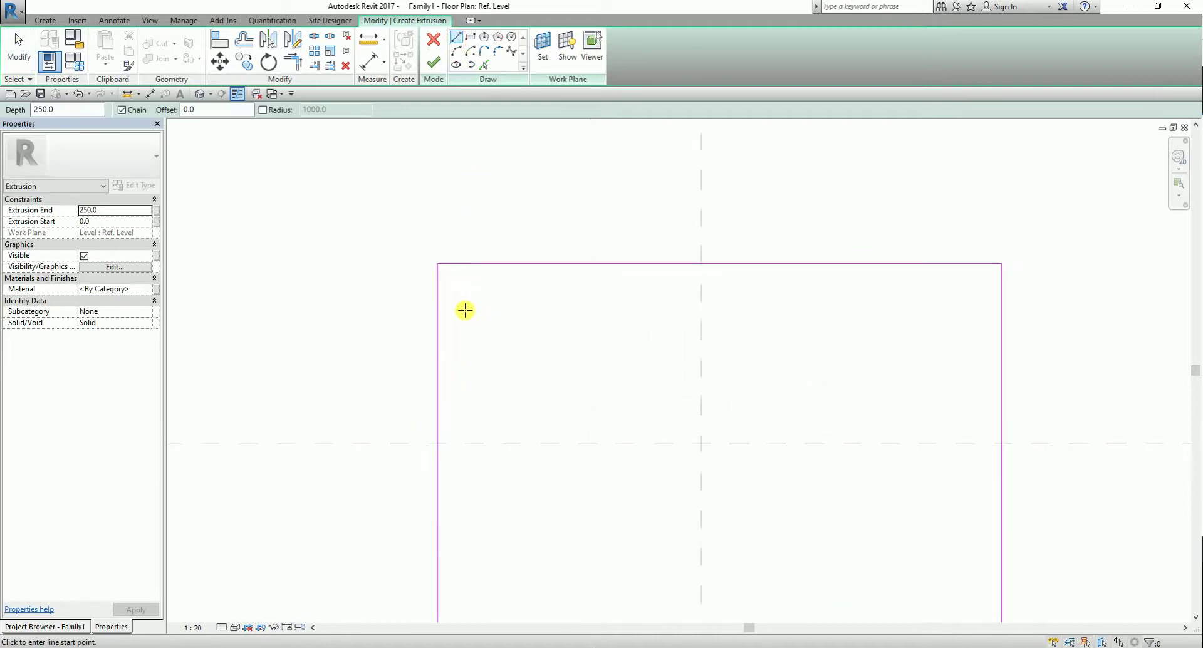
pyautogui.click(465, 262)
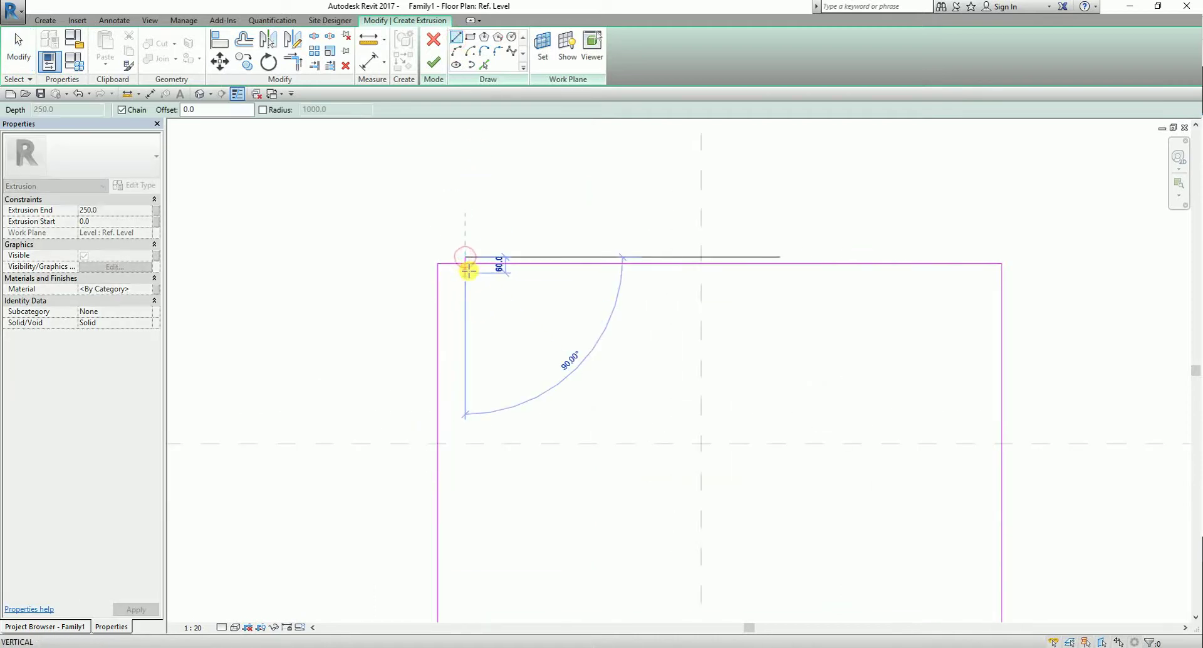
pyautogui.click(18, 47)
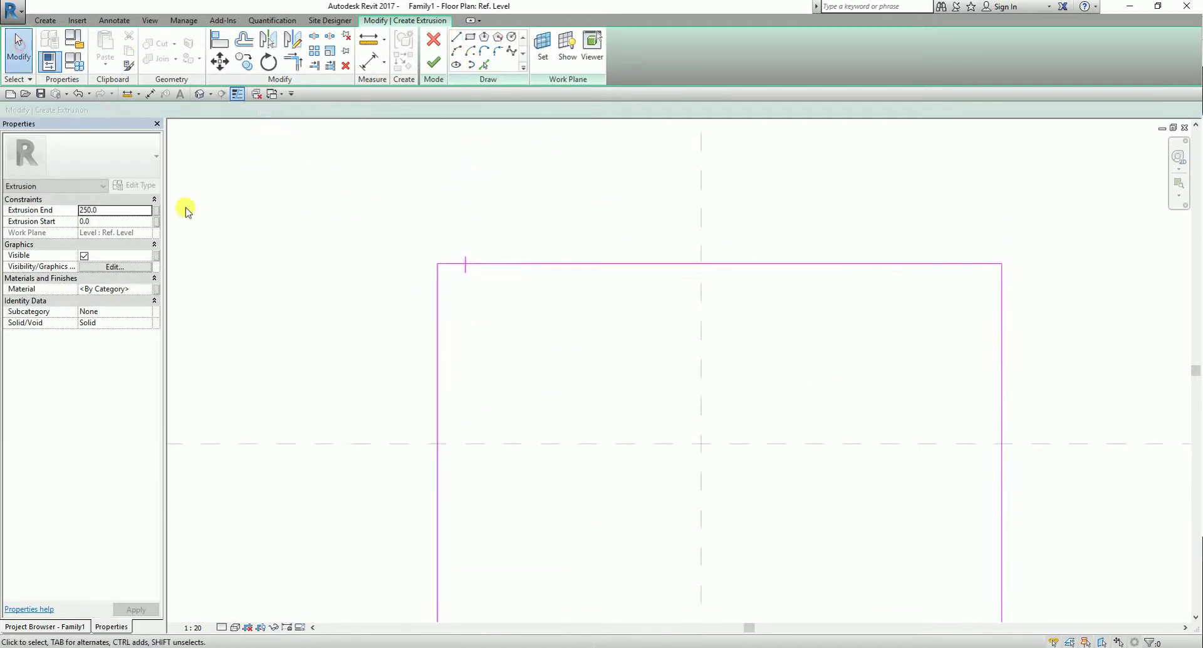
pyautogui.scroll(-3, 497, 303)
pyautogui.click(433, 62)
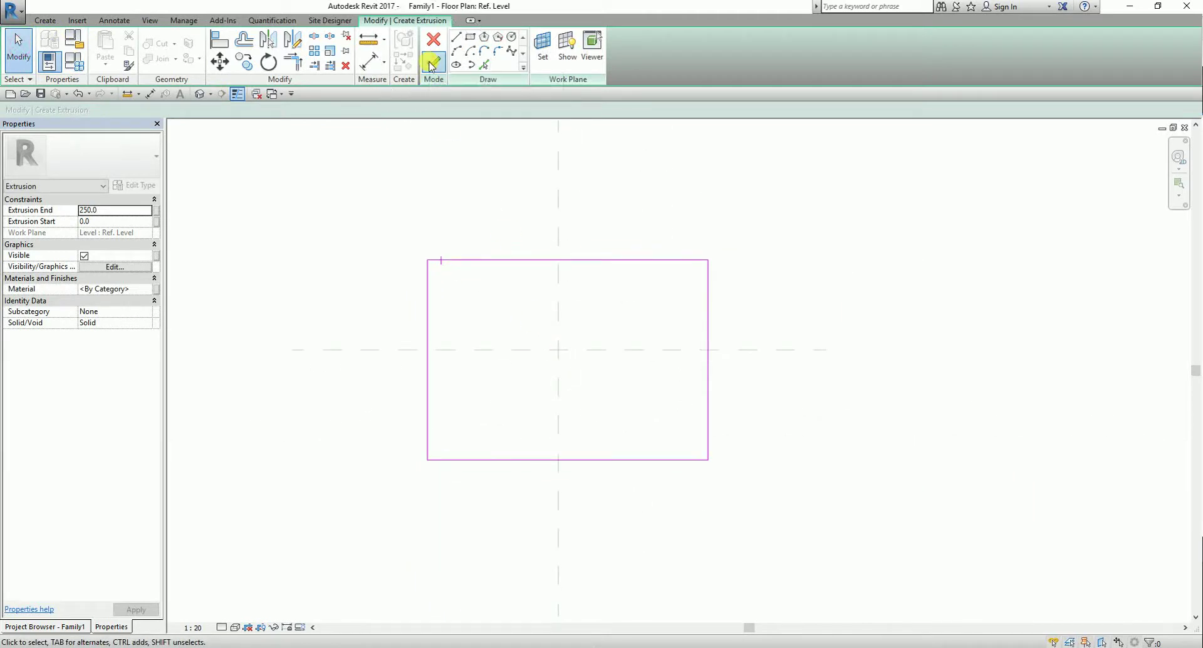
pyautogui.click(657, 264)
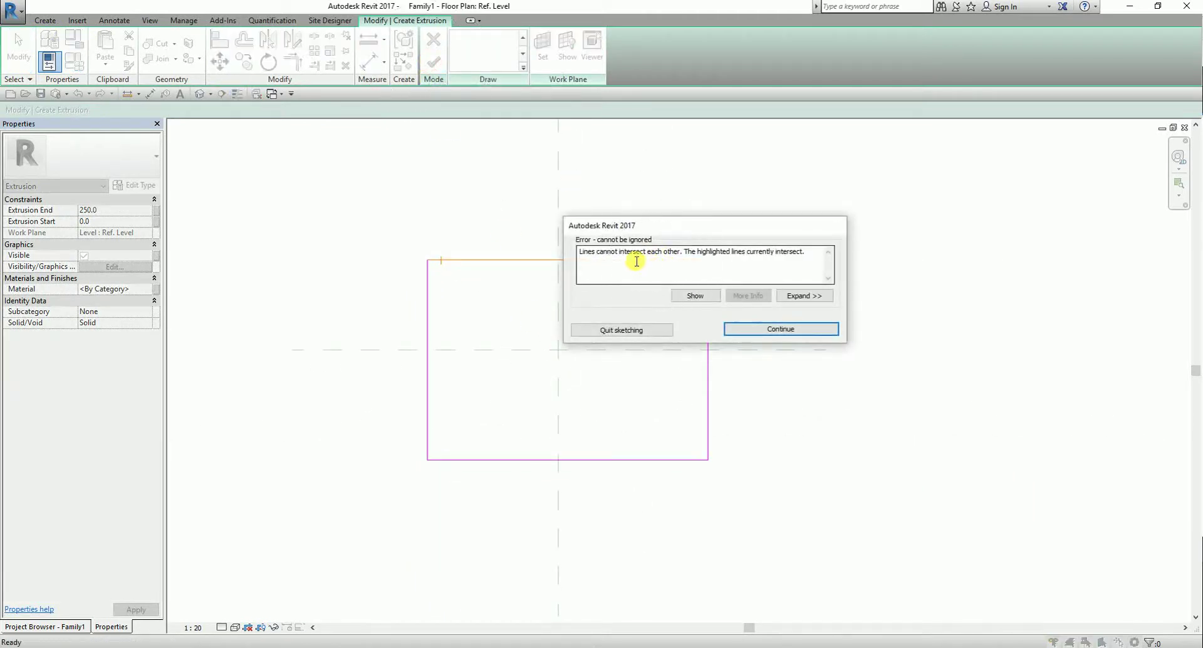
pyautogui.click(641, 258)
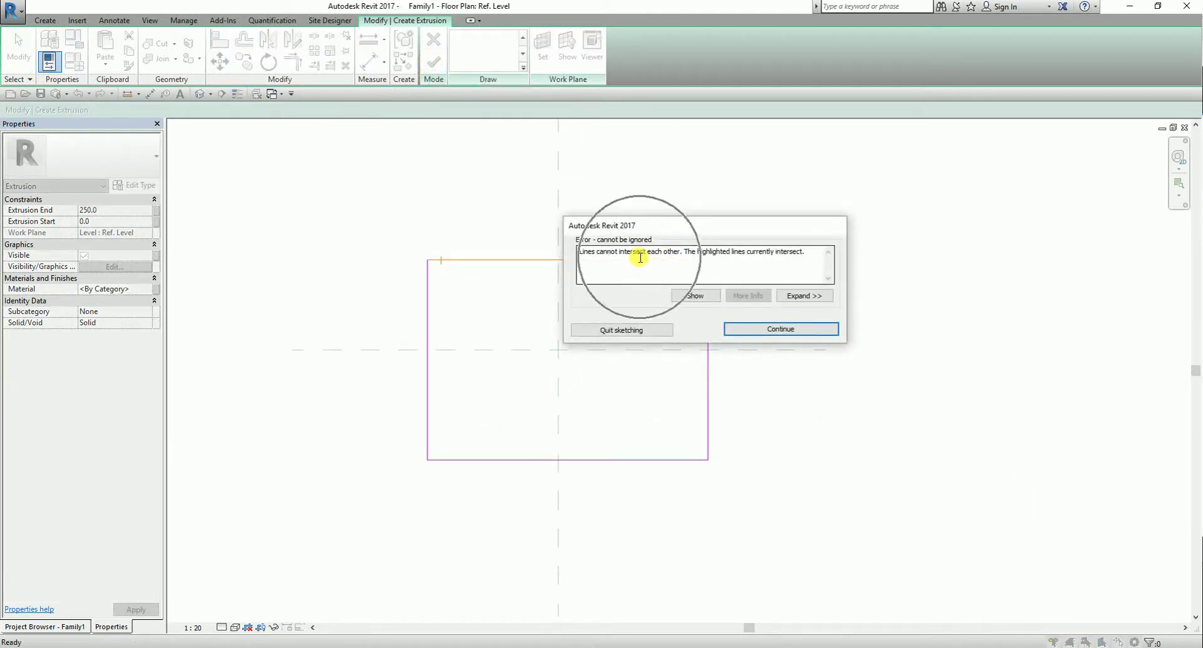
pyautogui.click(797, 328)
# Delete the stray short vertical line near the top-left corner
pyautogui.scroll(2, 447, 248)
pyautogui.scroll(1, 447, 248)
pyautogui.click(447, 275)
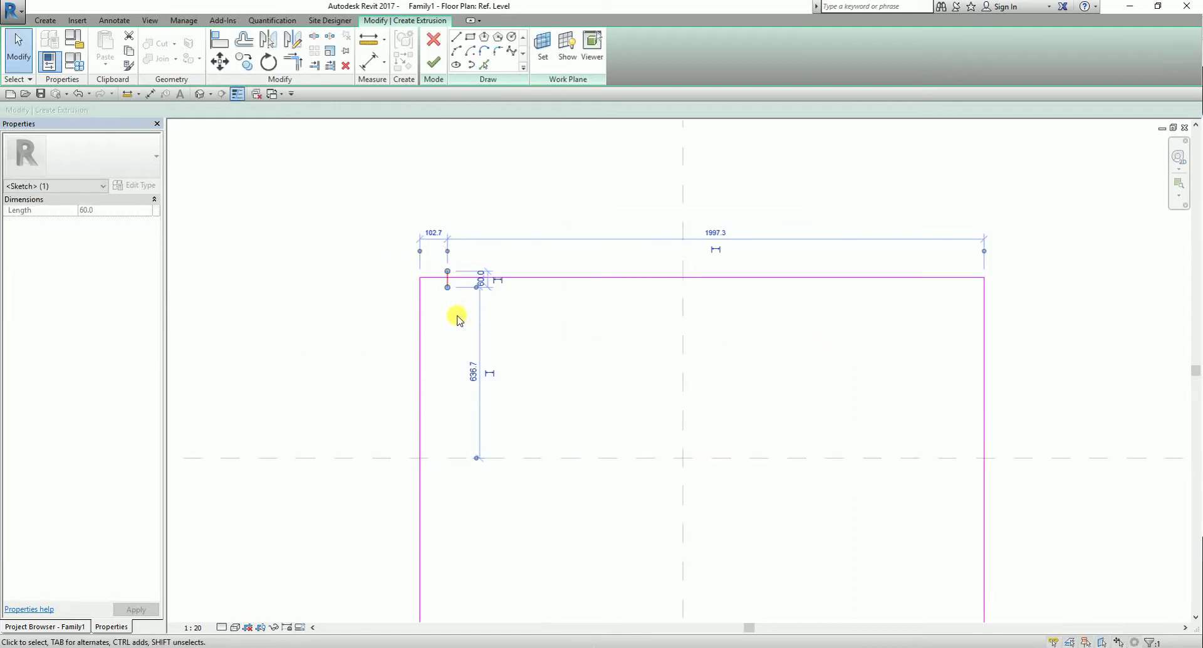
pyautogui.press('Delete')
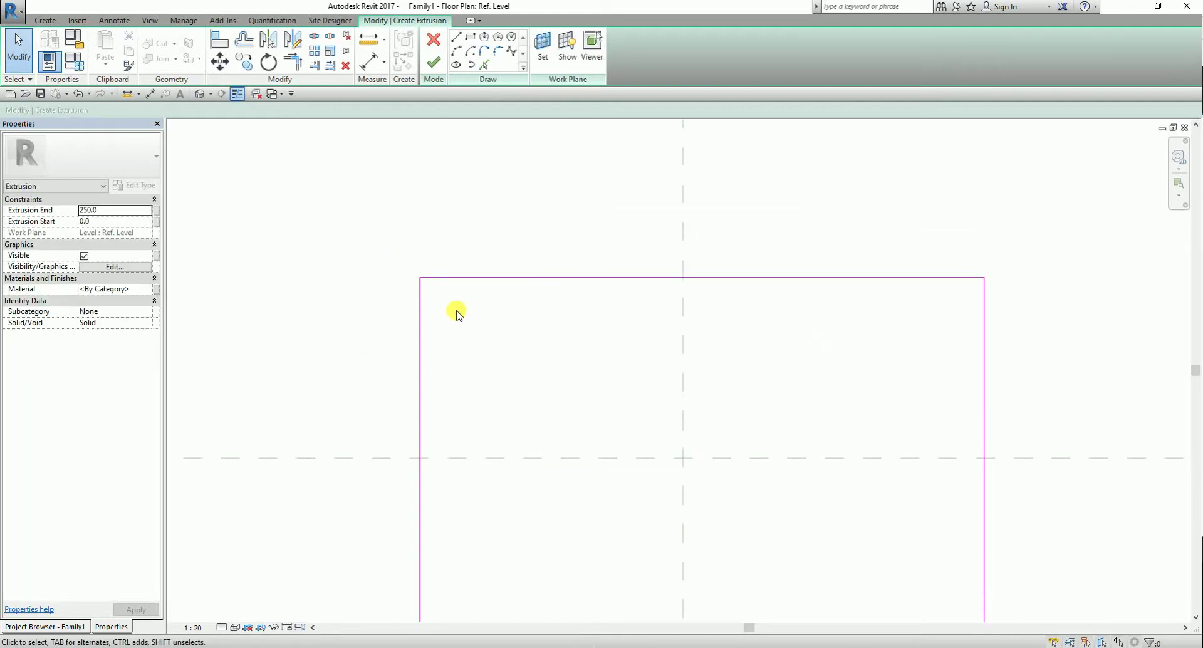
# Draw a short line along the rectangle's top edge and close the overlap warning
pyautogui.click(462, 39)
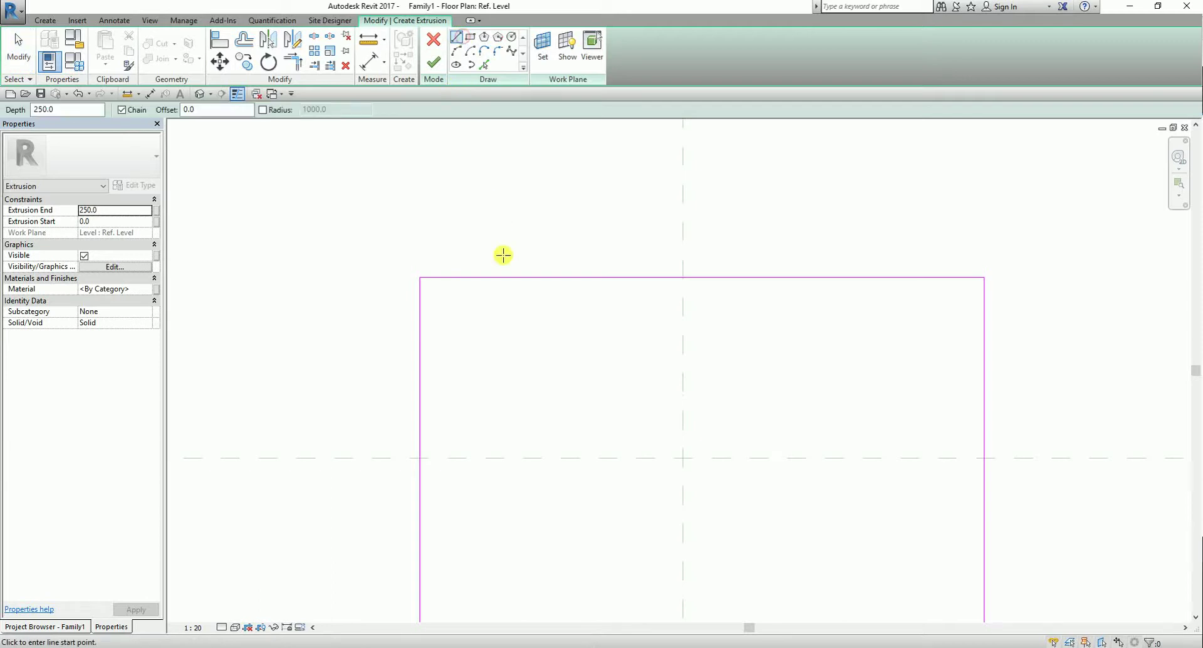
pyautogui.click(479, 277)
pyautogui.click(492, 276)
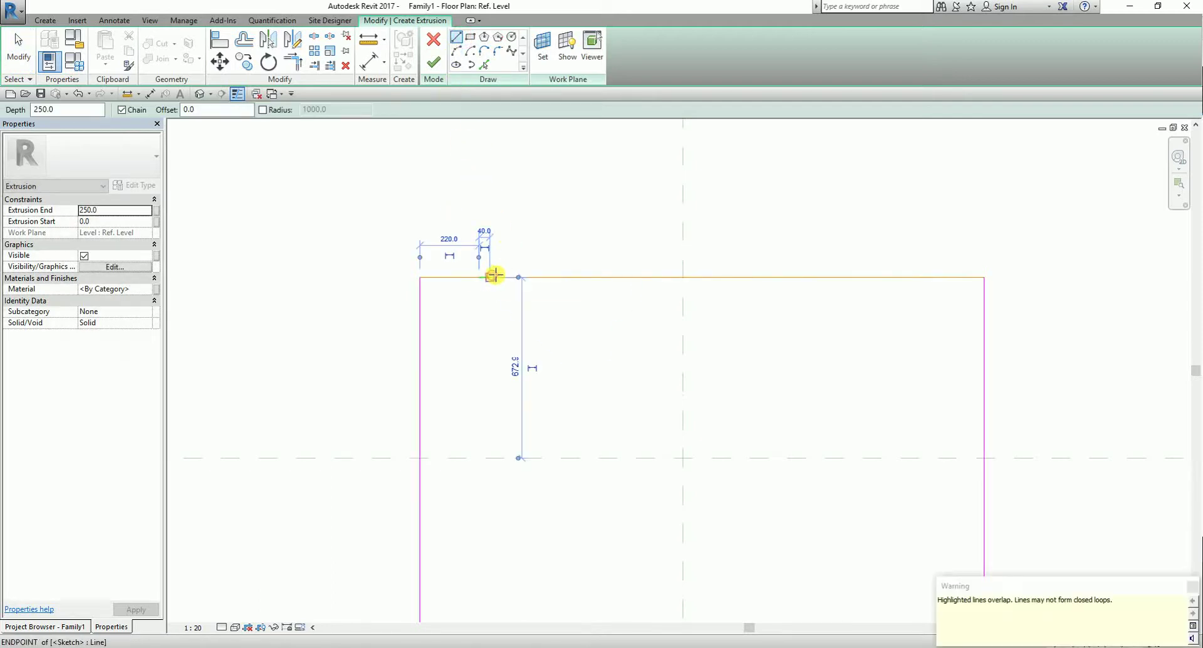
pyautogui.press('Escape')
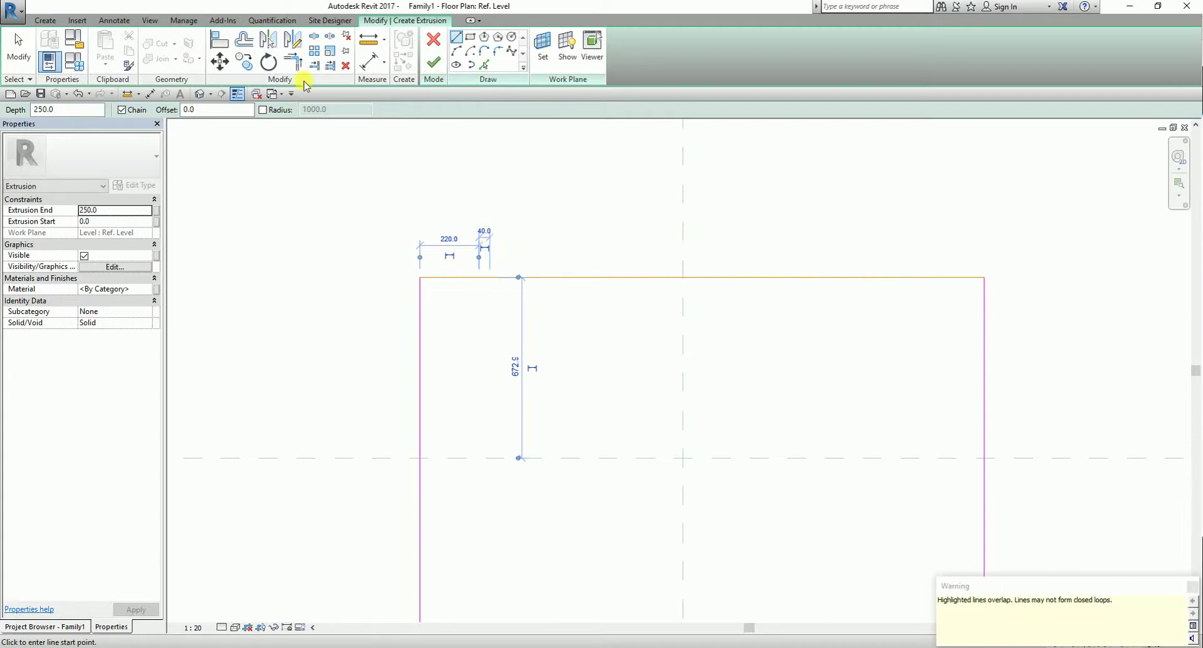
pyautogui.click(18, 54)
pyautogui.moveTo(1006, 584); pyautogui.dragTo(887, 486)
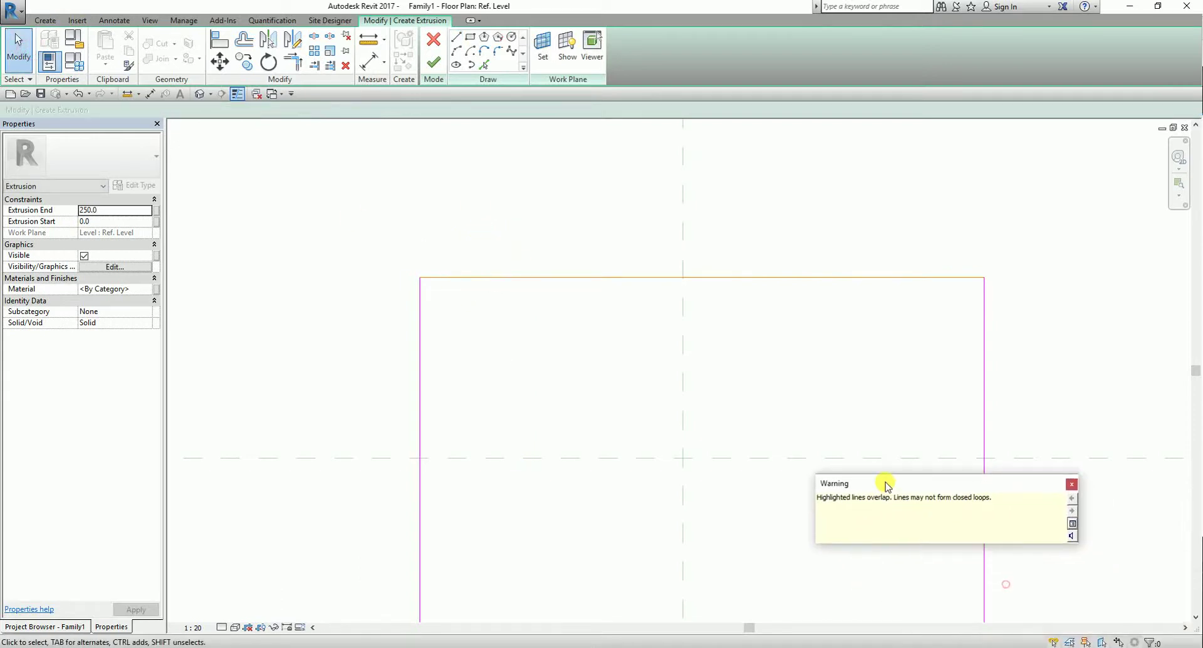
pyautogui.click(1071, 485)
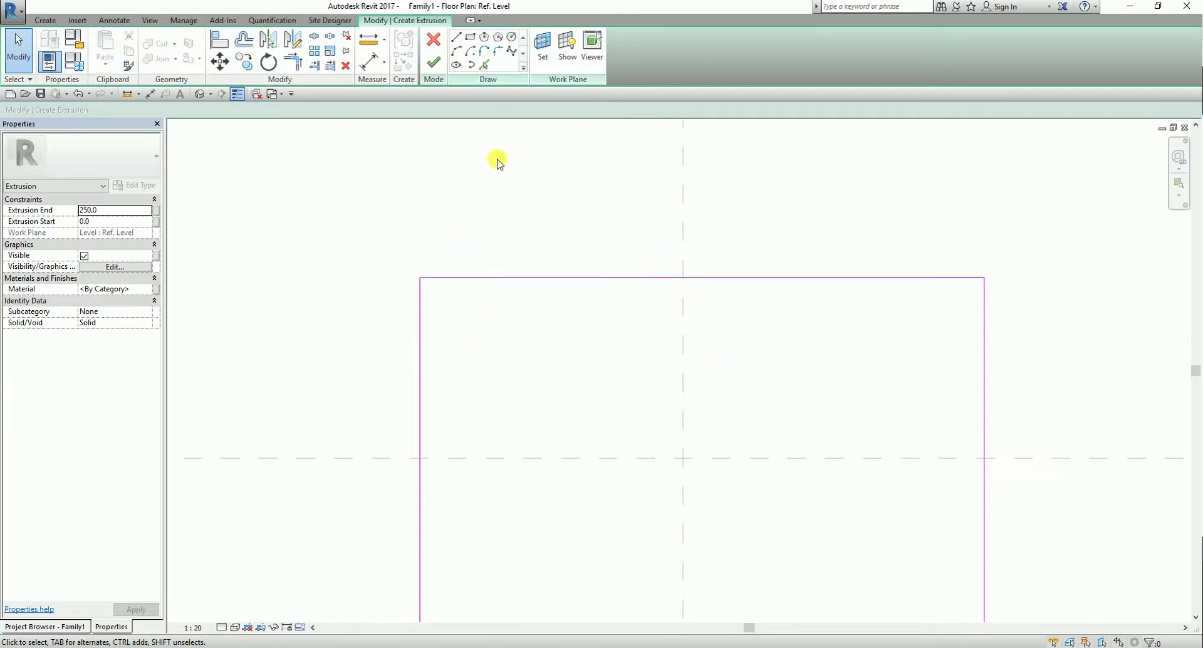
# Try finishing the extrusion and return to the sketch after the overlapping-lines error
pyautogui.scroll(-2, 497, 161)
pyautogui.moveTo(627, 381); pyautogui.dragTo(588, 322, button='middle')
pyautogui.scroll(1, 568, 289)
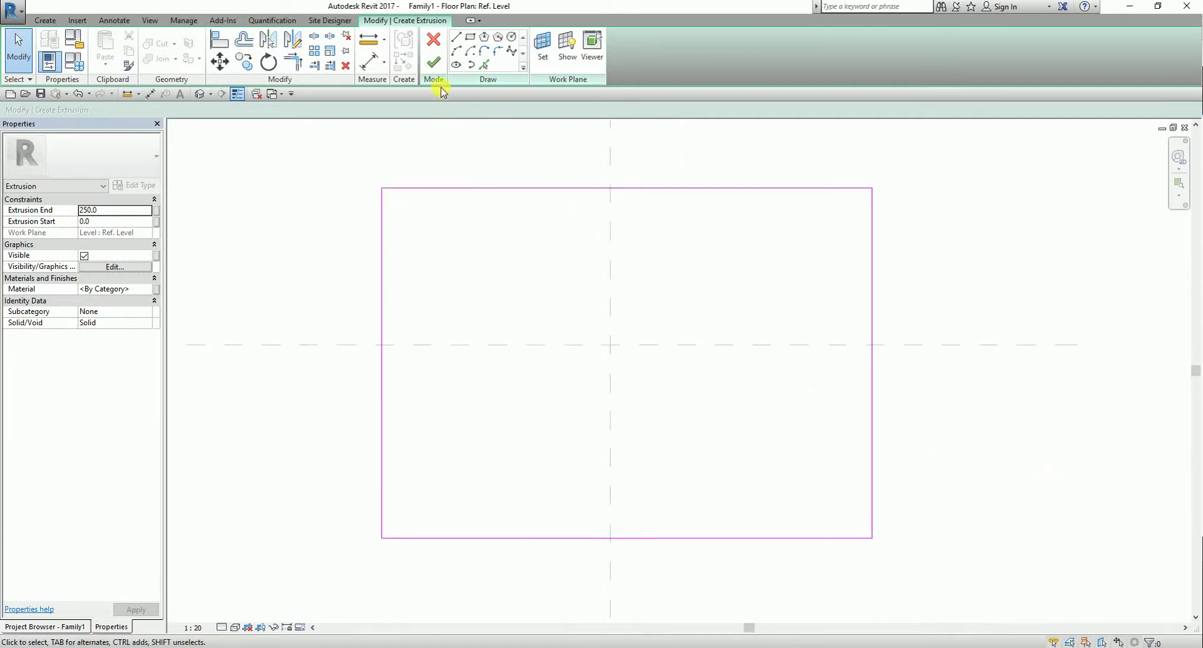
pyautogui.click(435, 62)
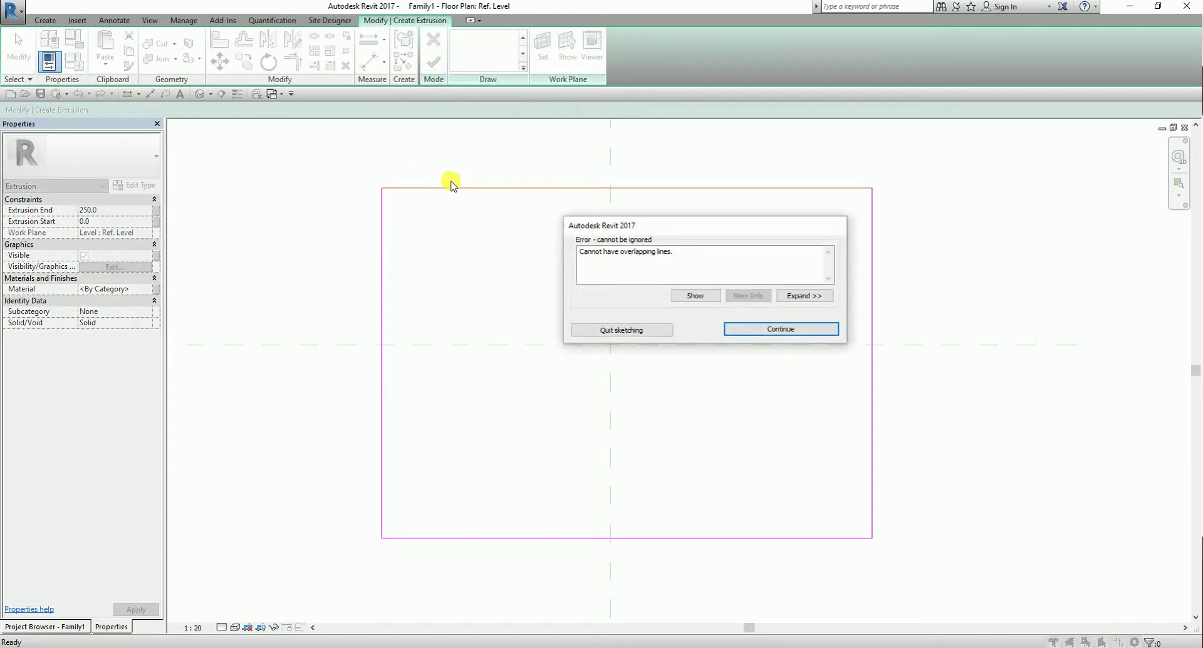
pyautogui.click(885, 290)
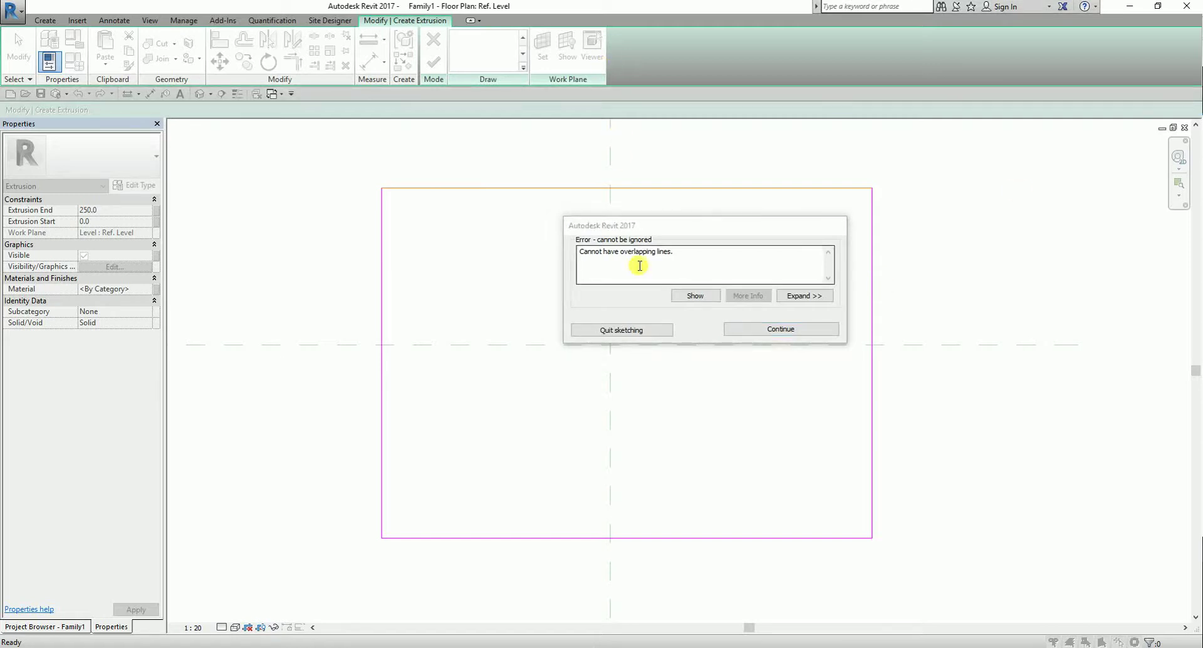
pyautogui.click(765, 328)
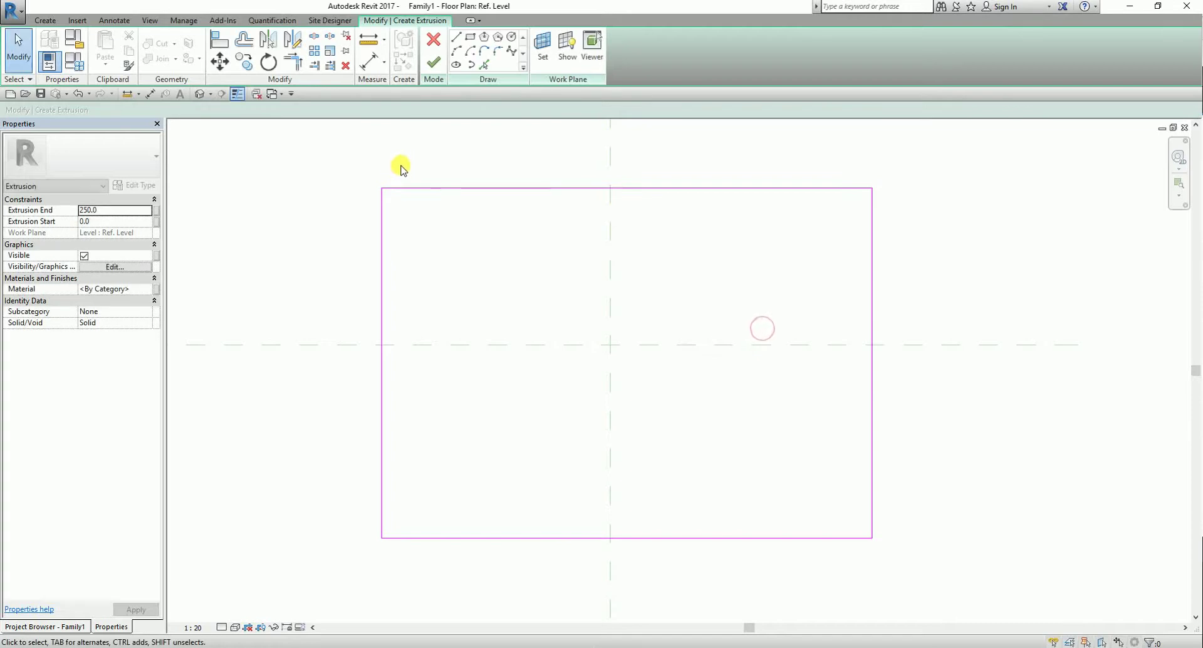
# Delete the overlapping 40.0 line at the top-left and recentre the sketch
pyautogui.moveTo(395, 165); pyautogui.dragTo(484, 235)
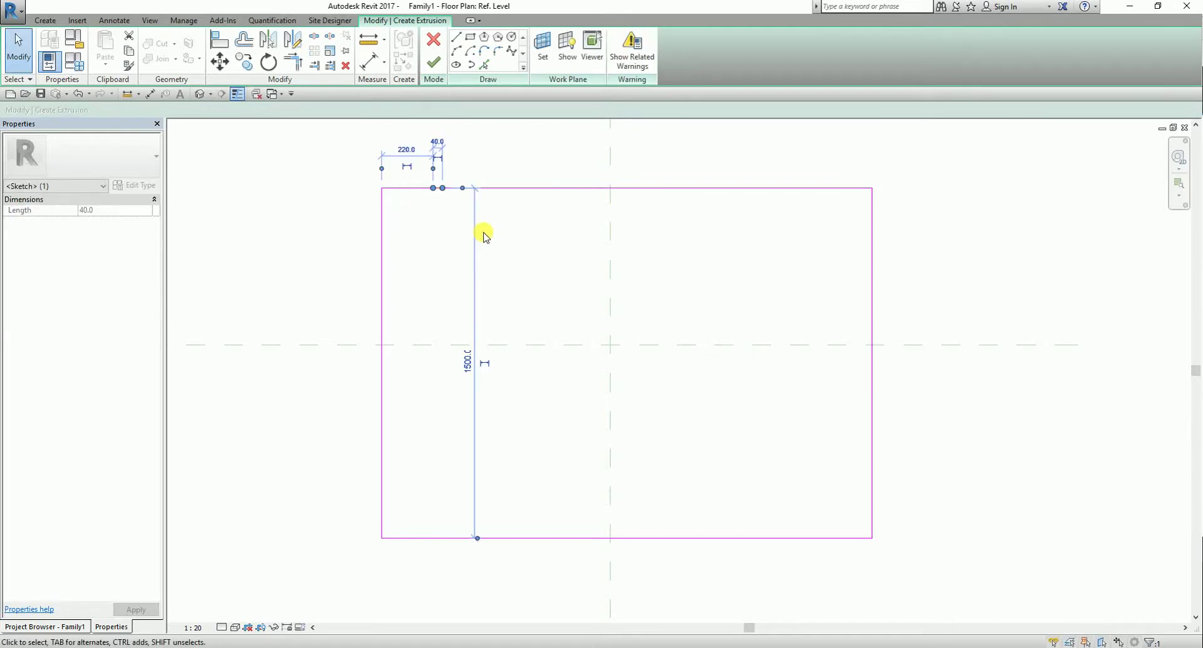
pyautogui.press('Delete')
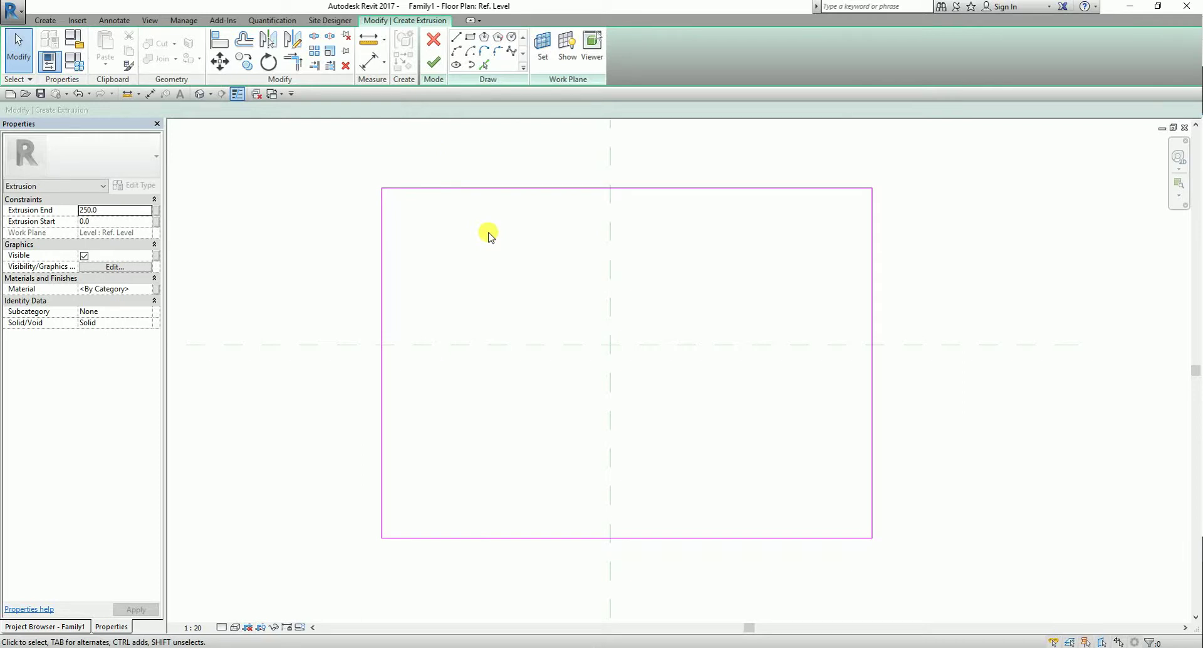
pyautogui.moveTo(703, 390); pyautogui.dragTo(645, 405, button='middle')
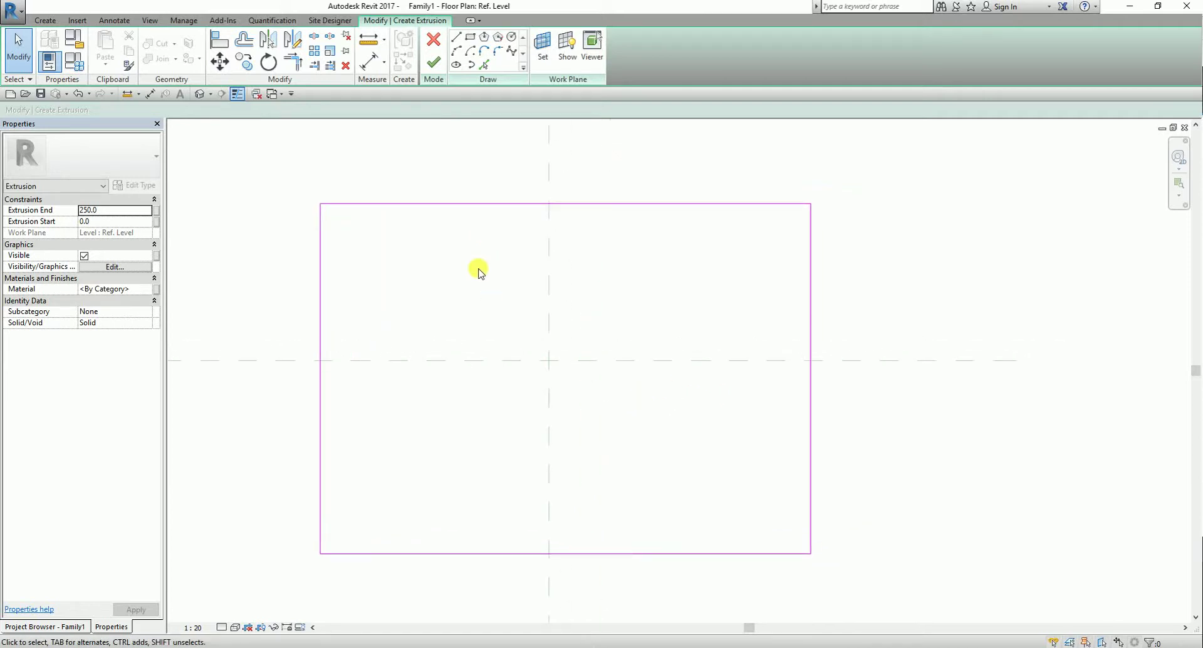
pyautogui.scroll(-1, 480, 275)
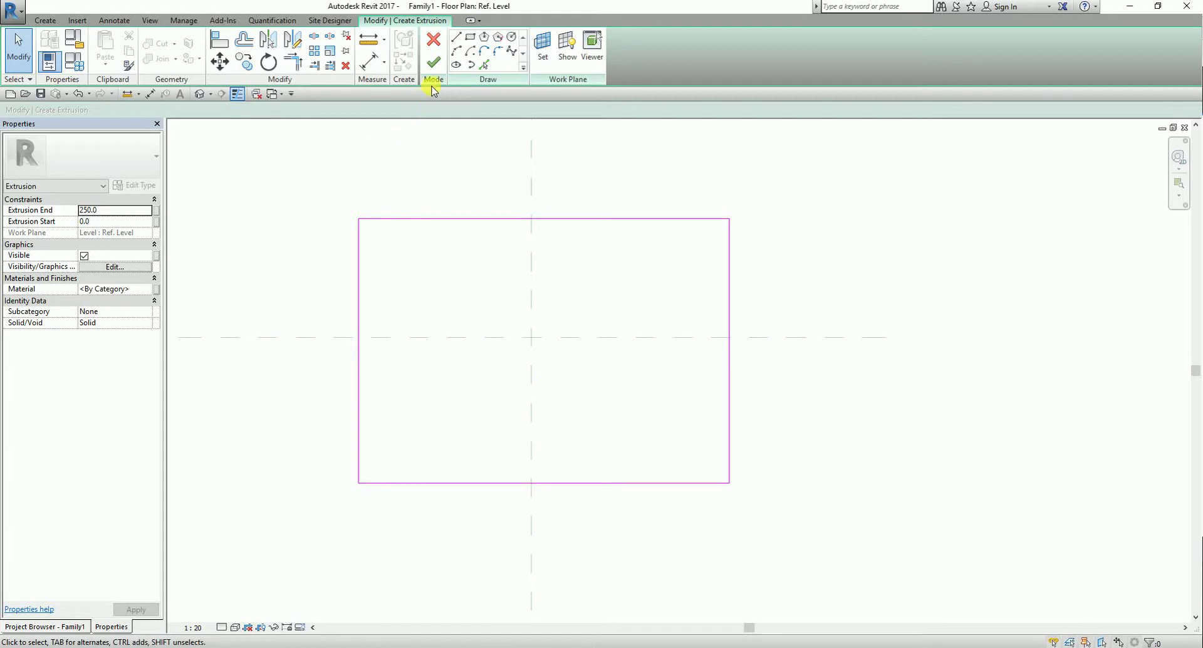
# Check the Extrusion End 250.0 and Extrusion Start 0.0 values in Properties
pyautogui.click(434, 66)
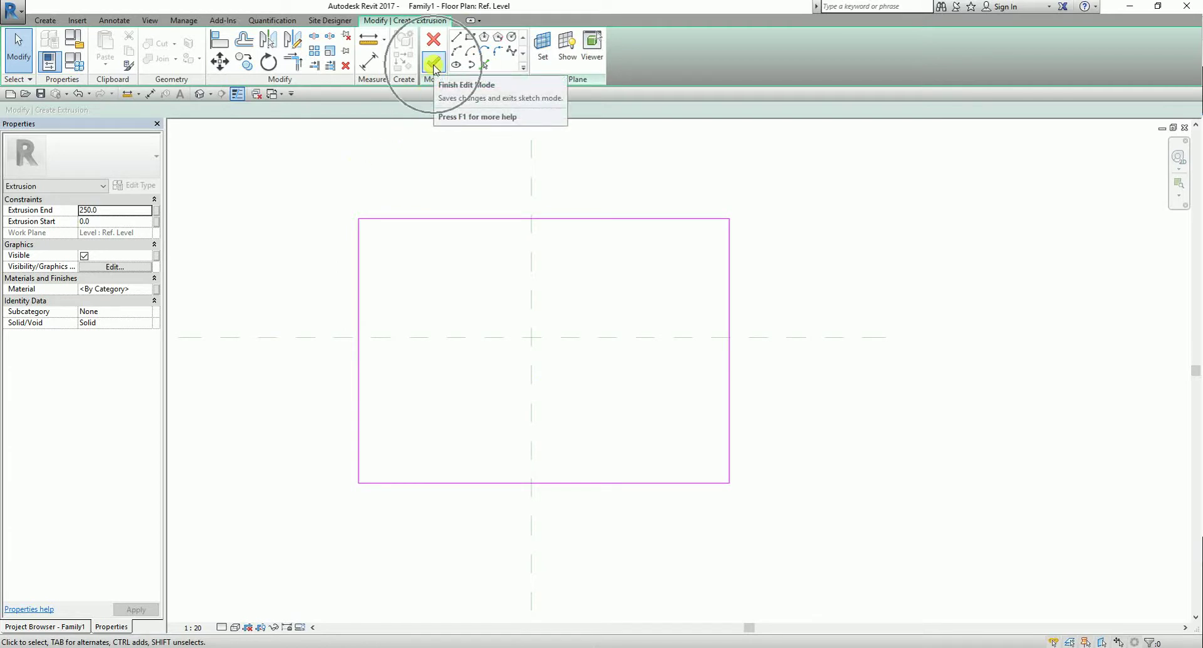
pyautogui.click(25, 125)
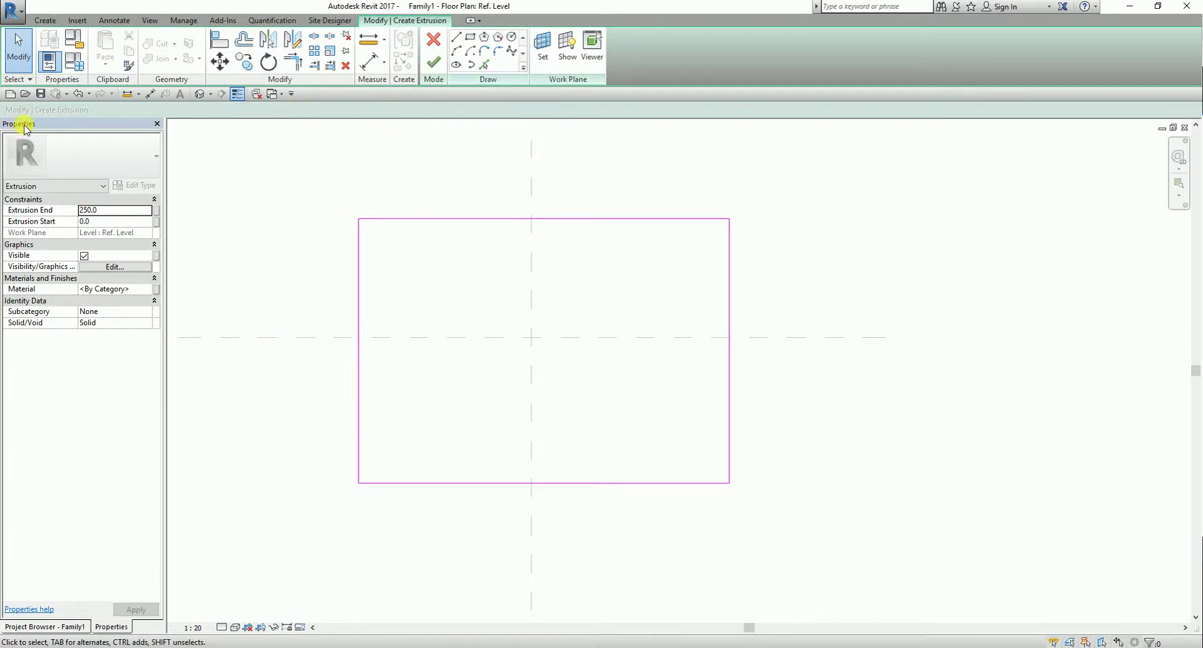
pyautogui.click(46, 214)
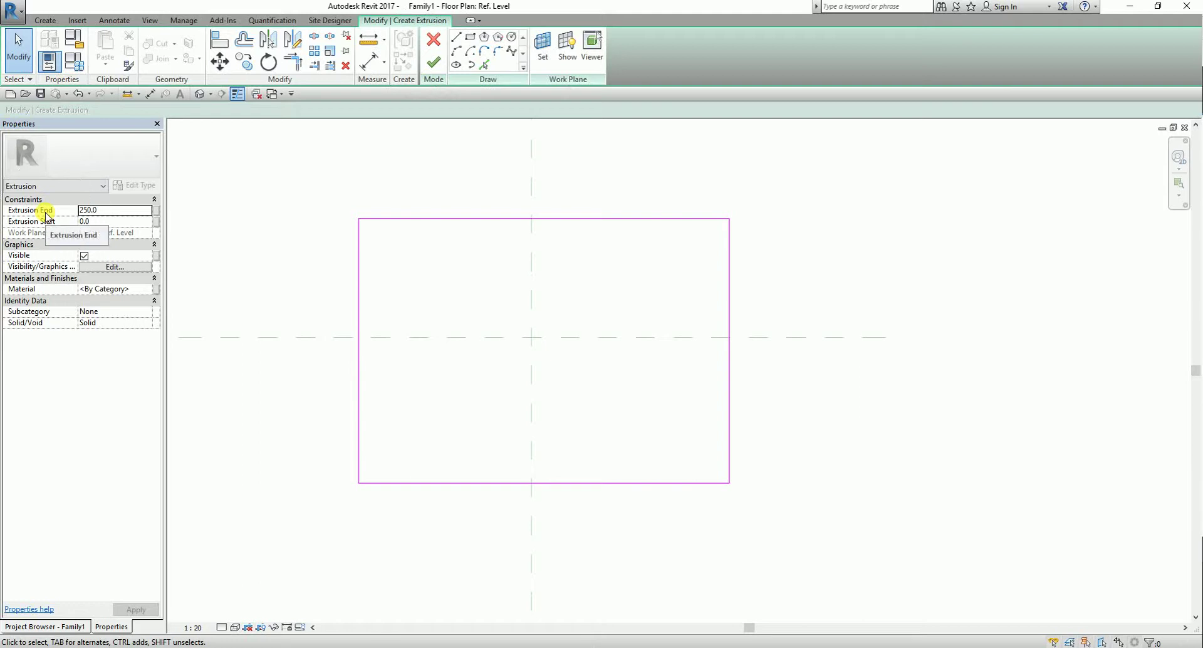
pyautogui.click(103, 223)
pyautogui.click(103, 223)
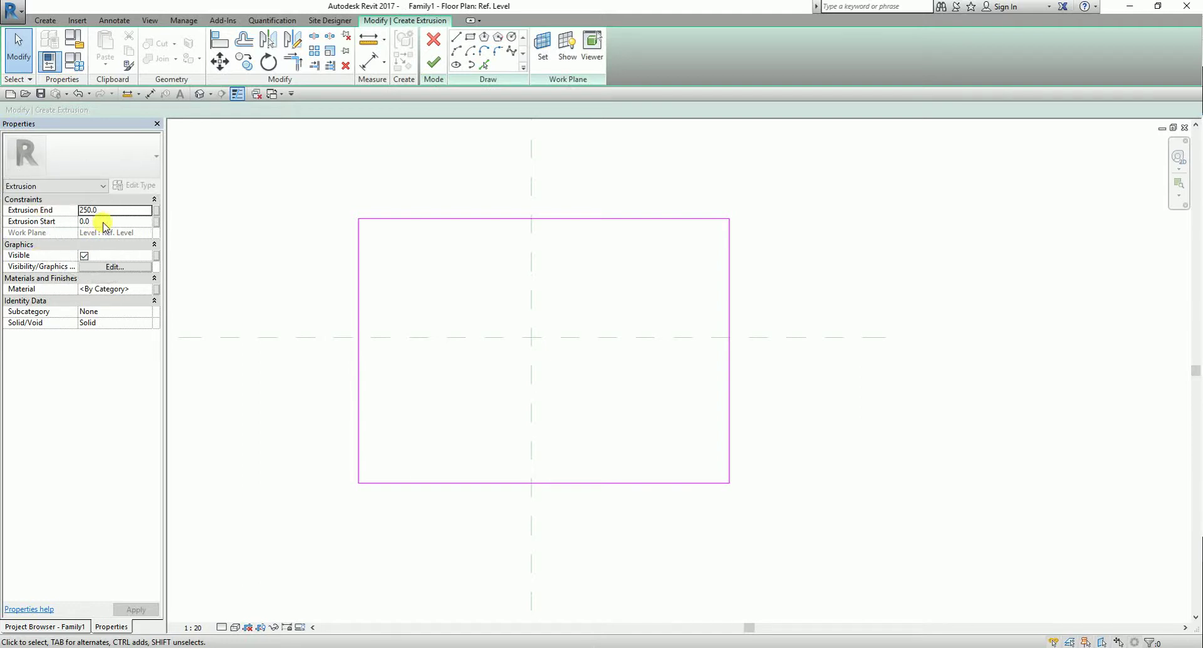
pyautogui.click(437, 185)
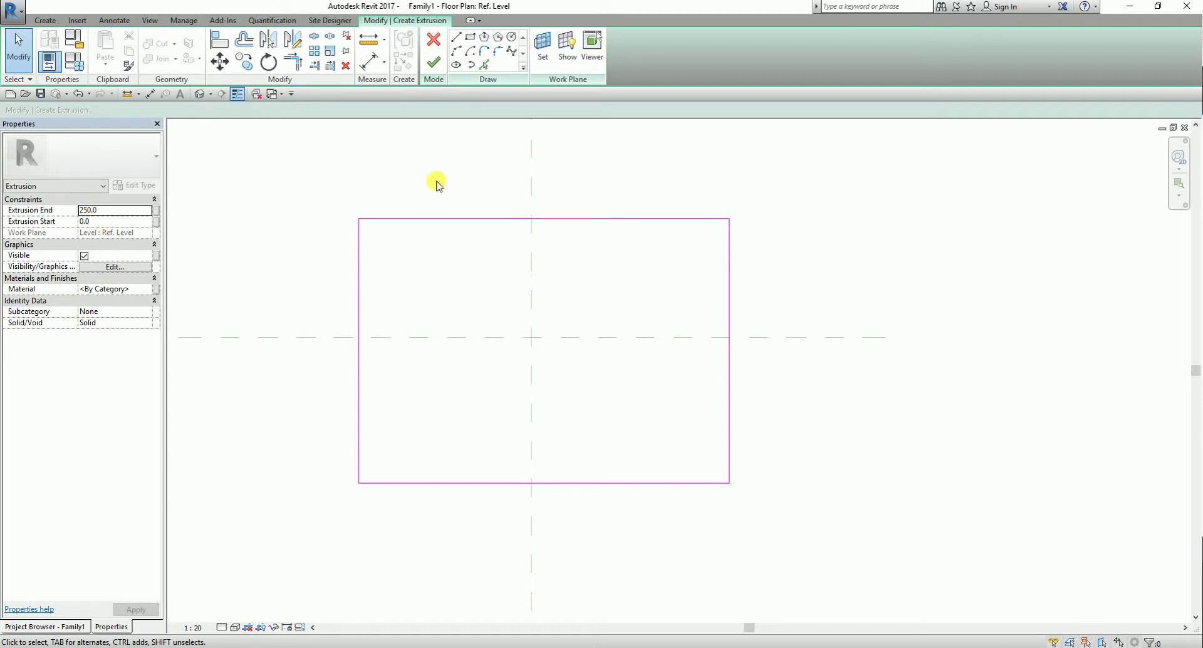
# Finish the rectangle sketch into a 250.0-deep solid extrusion and deselect it
pyautogui.click(434, 68)
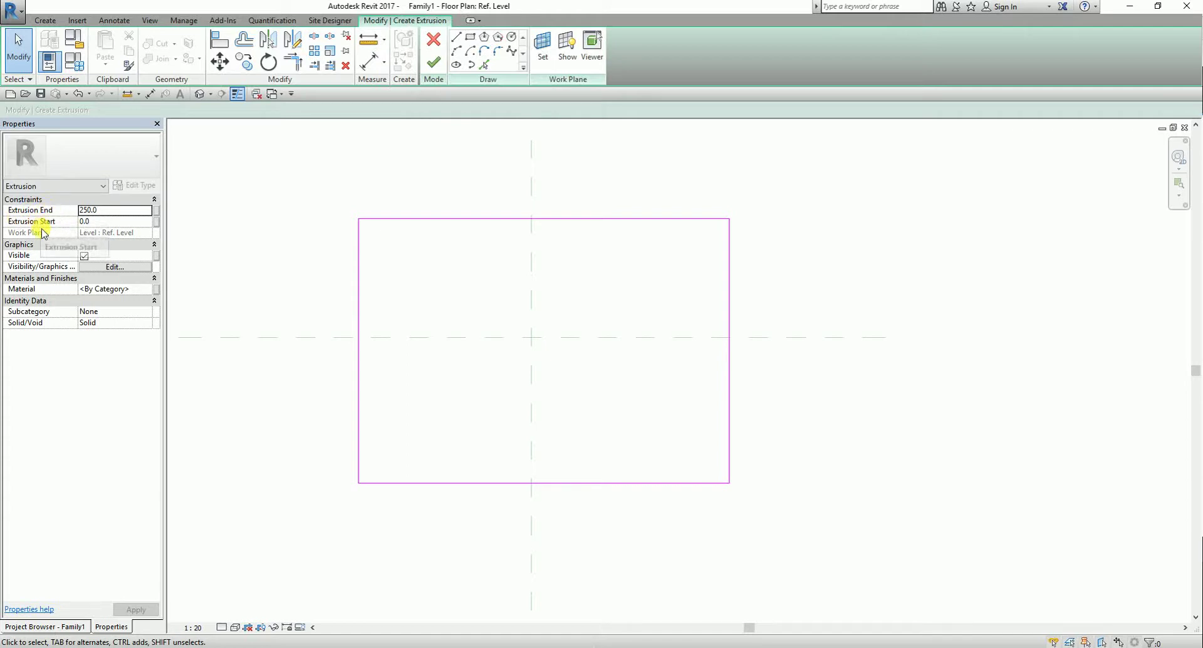
pyautogui.click(431, 65)
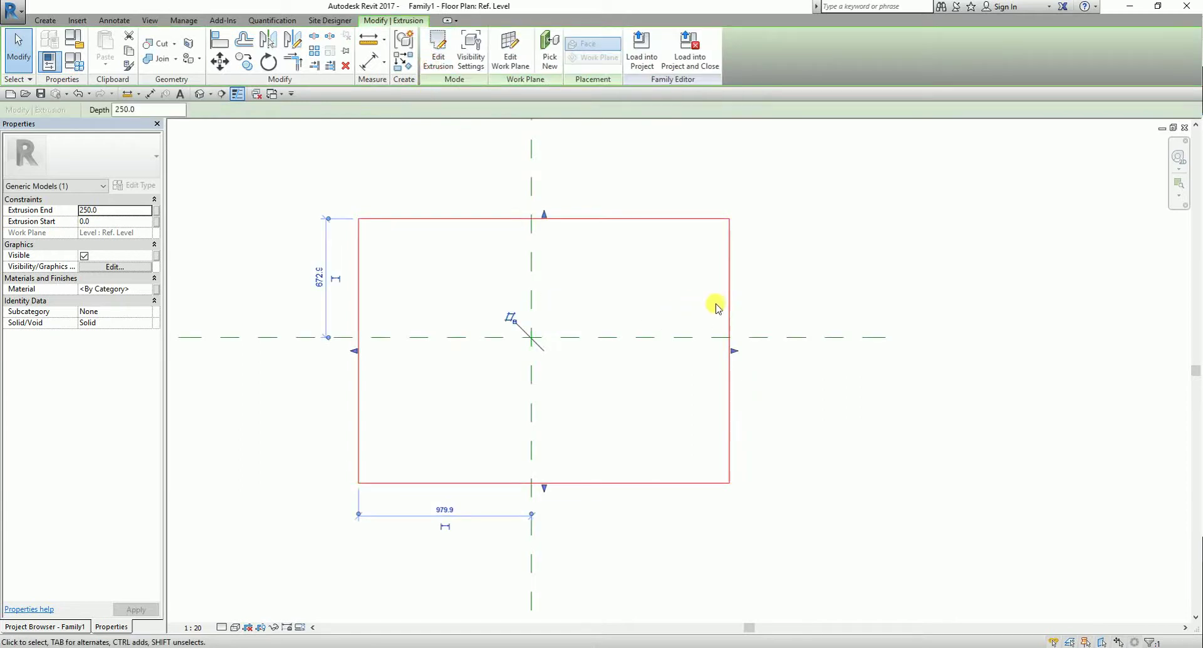
pyautogui.click(777, 259)
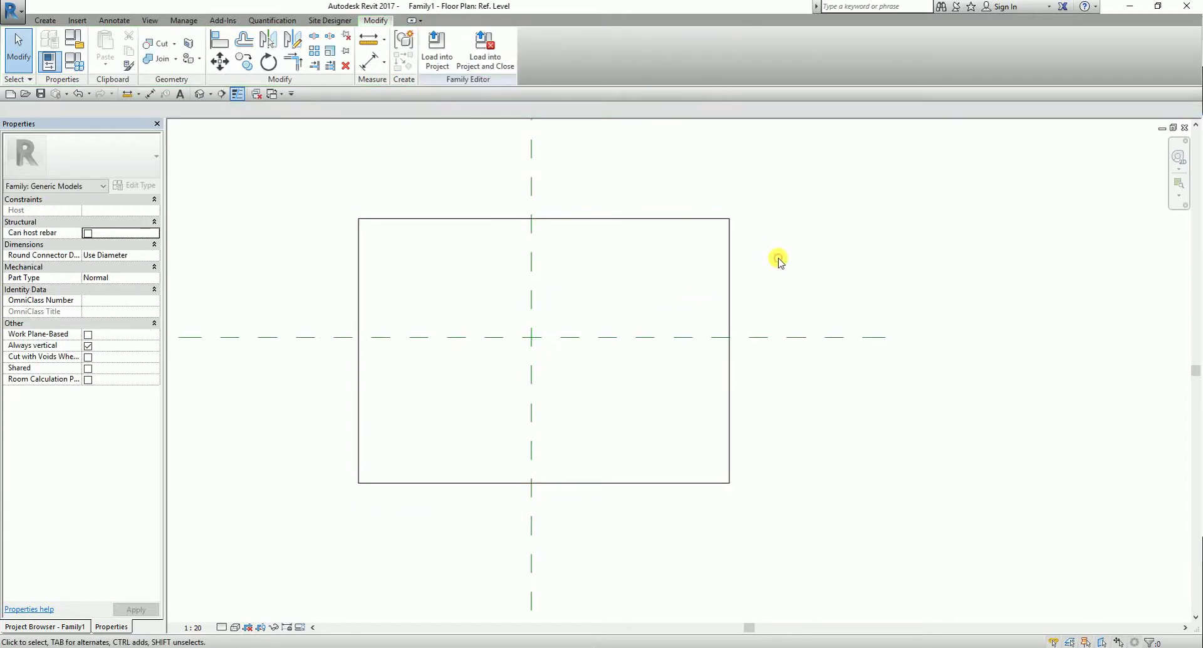
# In the default 3D view, drag two side faces of the box inward to shrink it
pyautogui.click(201, 95)
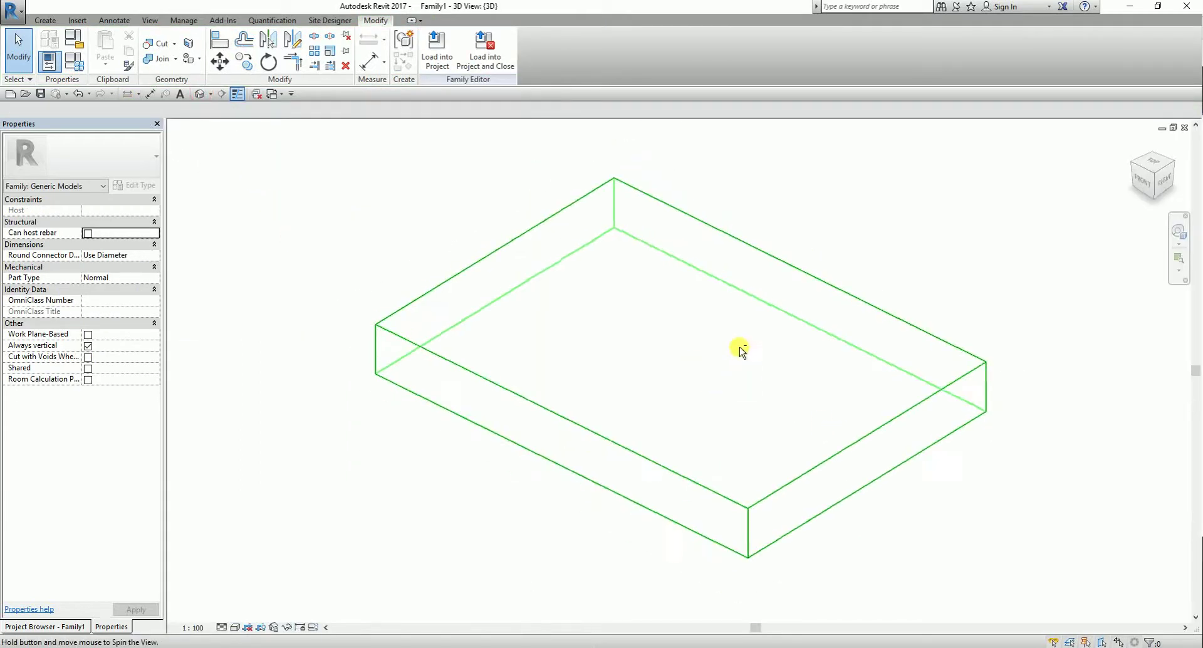
pyautogui.keyDown('shift'); pyautogui.moveTo(740, 351); pyautogui.dragTo(752, 328, button='middle'); pyautogui.keyUp('shift')
pyautogui.click(884, 429)
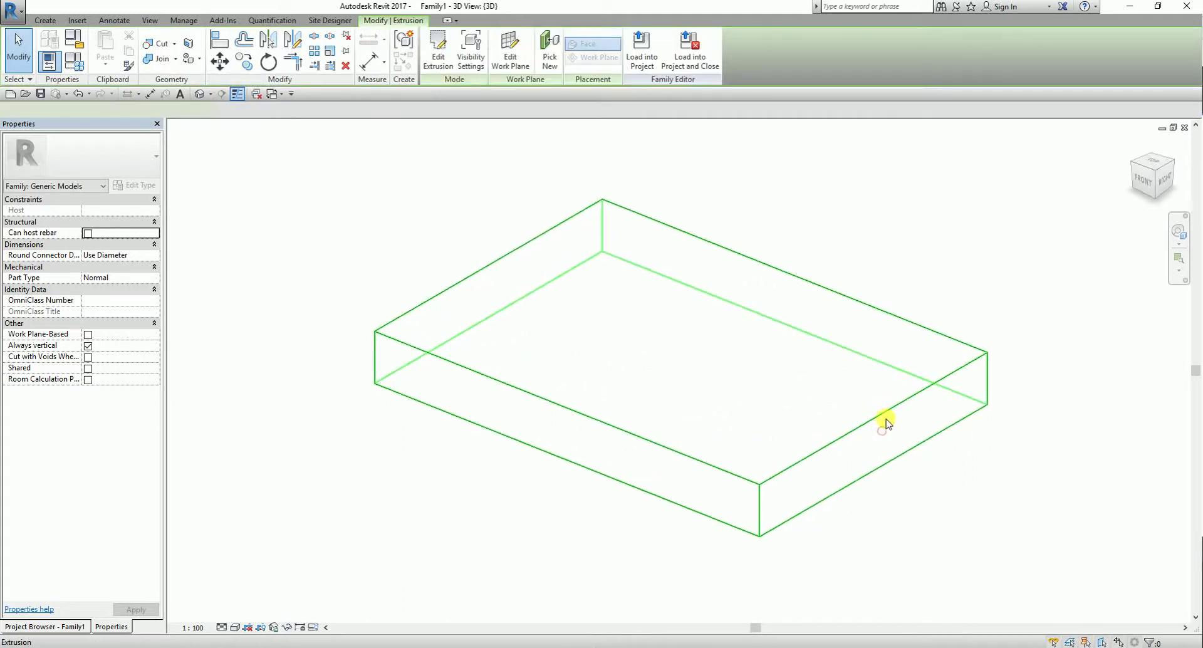
pyautogui.moveTo(876, 449); pyautogui.dragTo(571, 305)
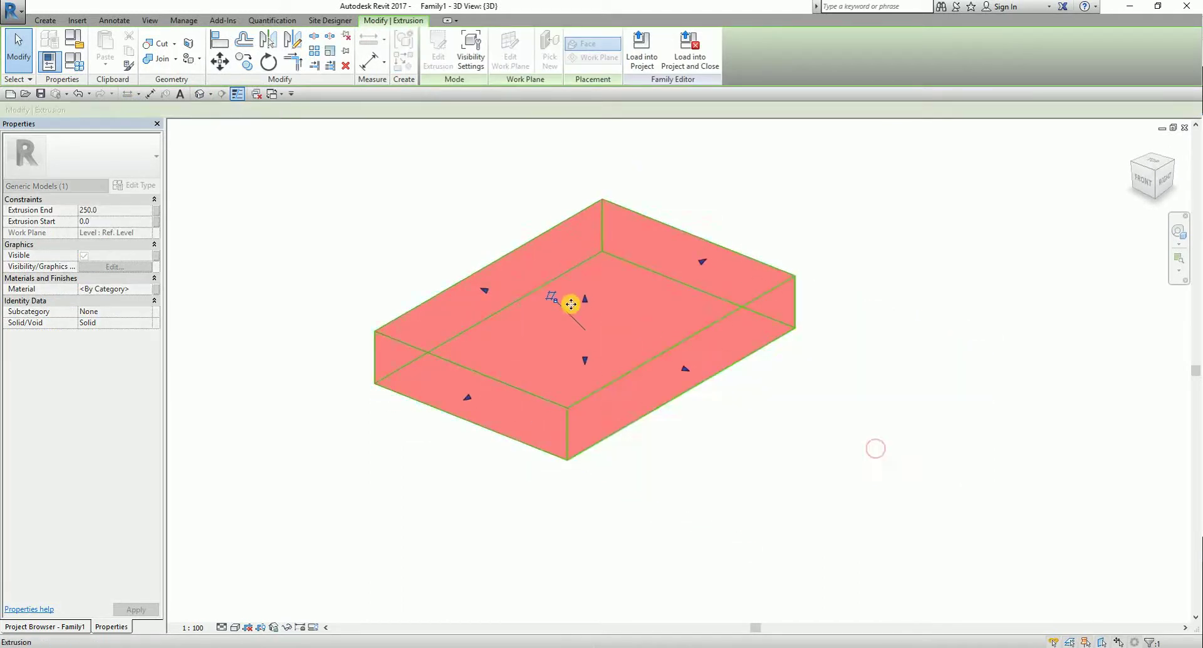
pyautogui.moveTo(466, 398)
pyautogui.mouseDown()
pyautogui.moveTo(754, 238)
pyautogui.moveTo(700, 264)
pyautogui.mouseUp()
pyautogui.click(837, 132)
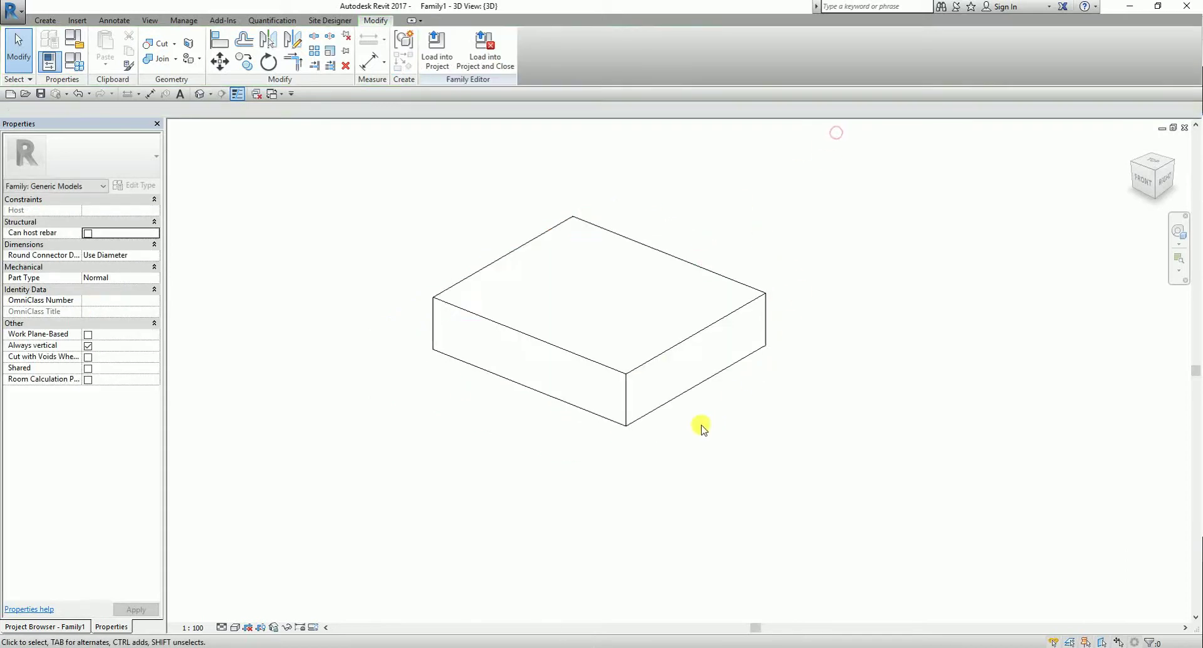
pyautogui.keyDown('shift'); pyautogui.moveTo(702, 430); pyautogui.dragTo(424, 412, button='middle'); pyautogui.keyUp('shift')
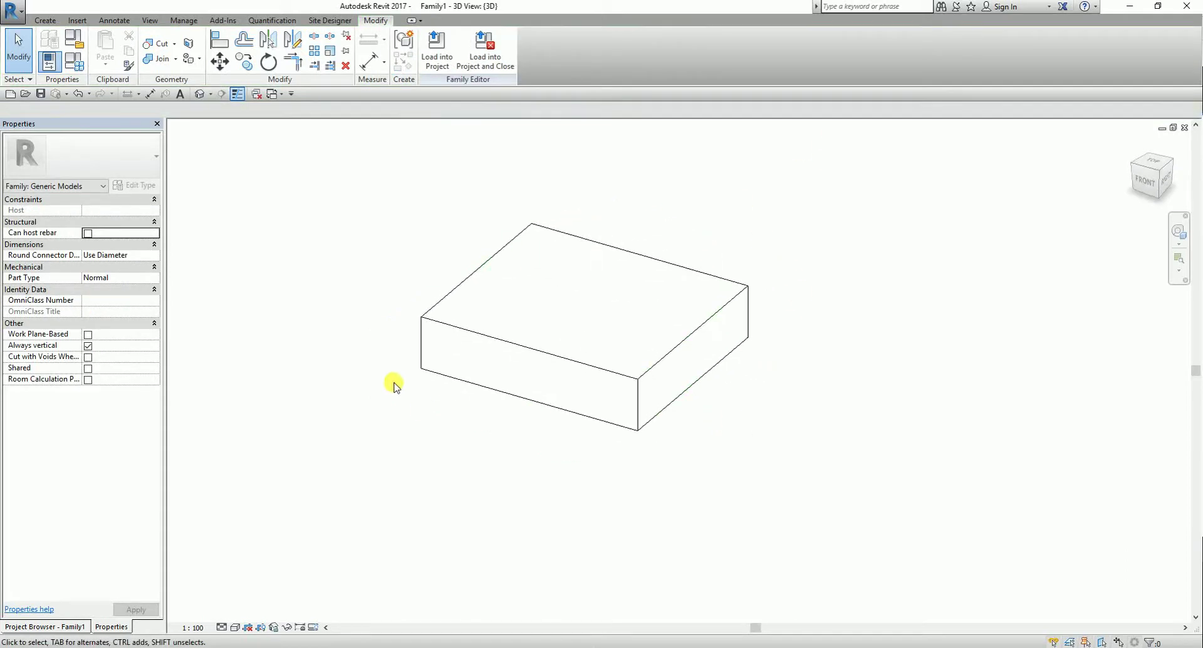
pyautogui.click(476, 282)
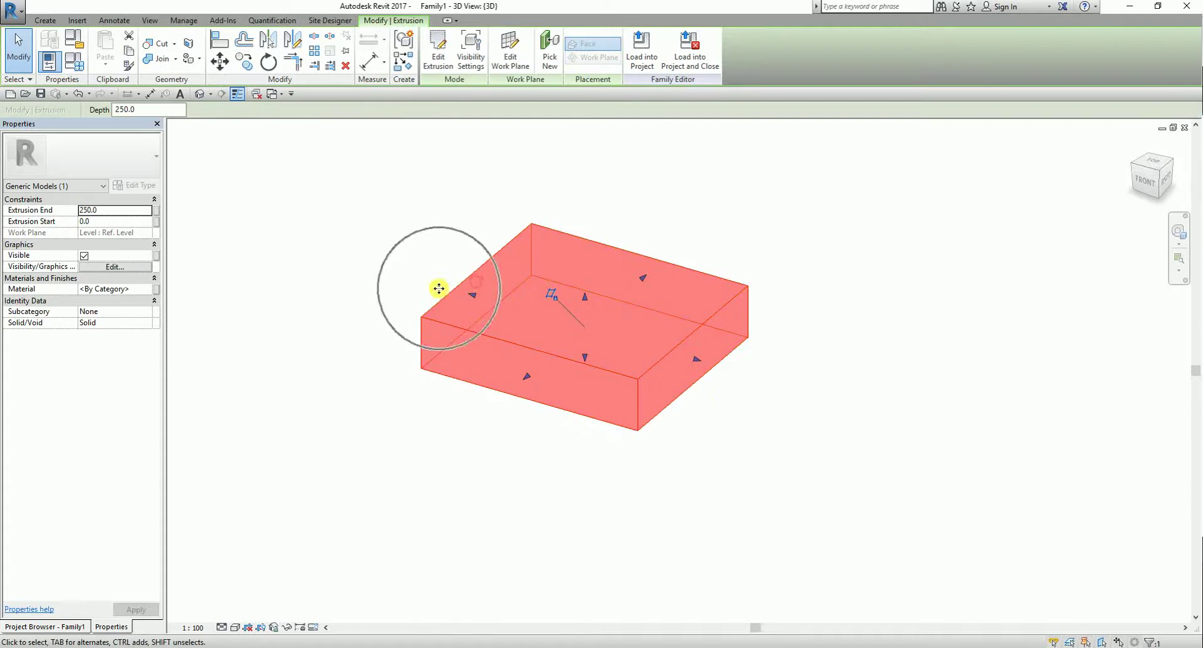
# Set the box's Extrusion End to 500 and Extrusion Start to 0 in Properties
pyautogui.doubleClick(116, 210)
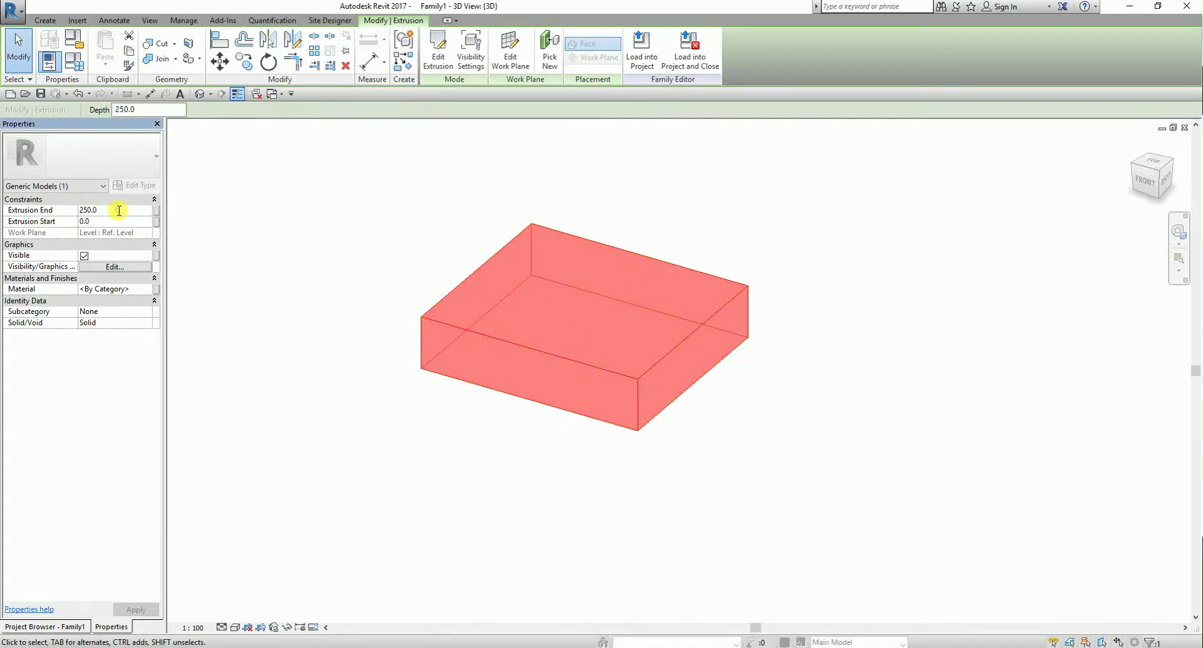
pyautogui.write('500')
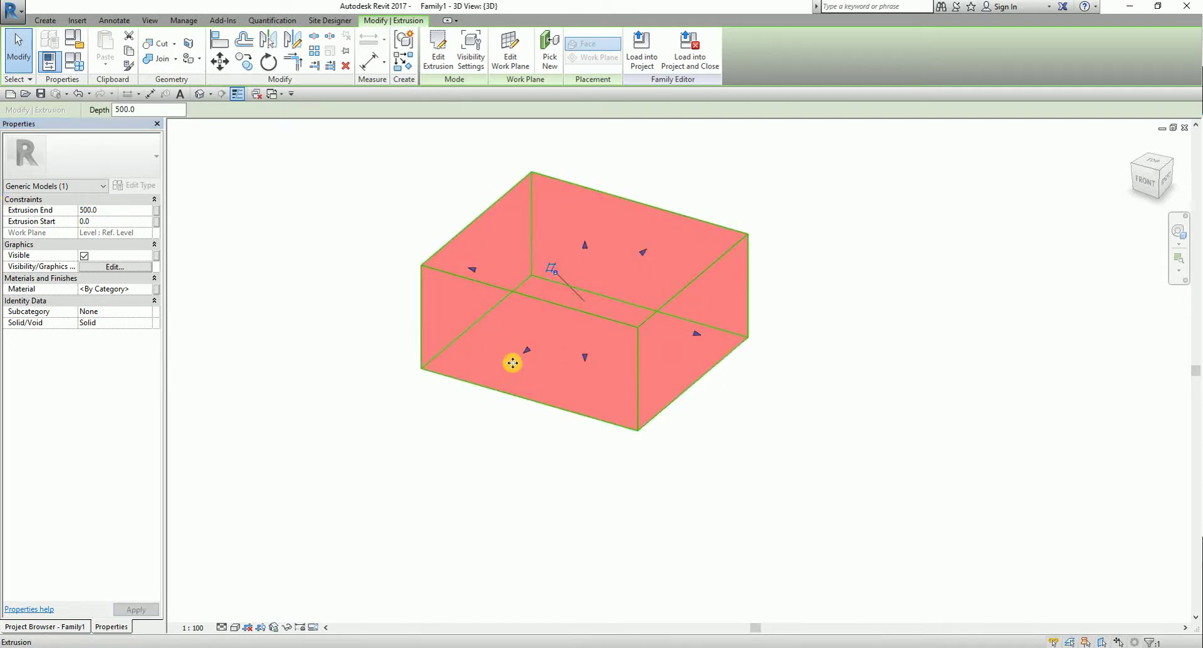
pyautogui.doubleClick(100, 222)
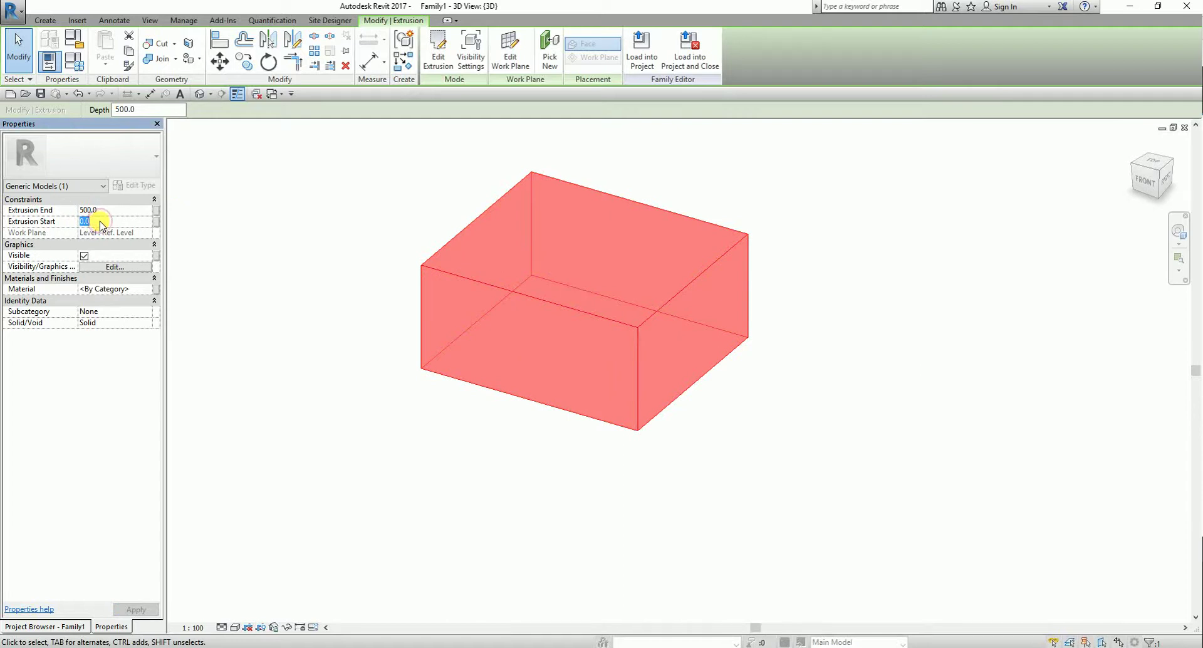
pyautogui.write('10')
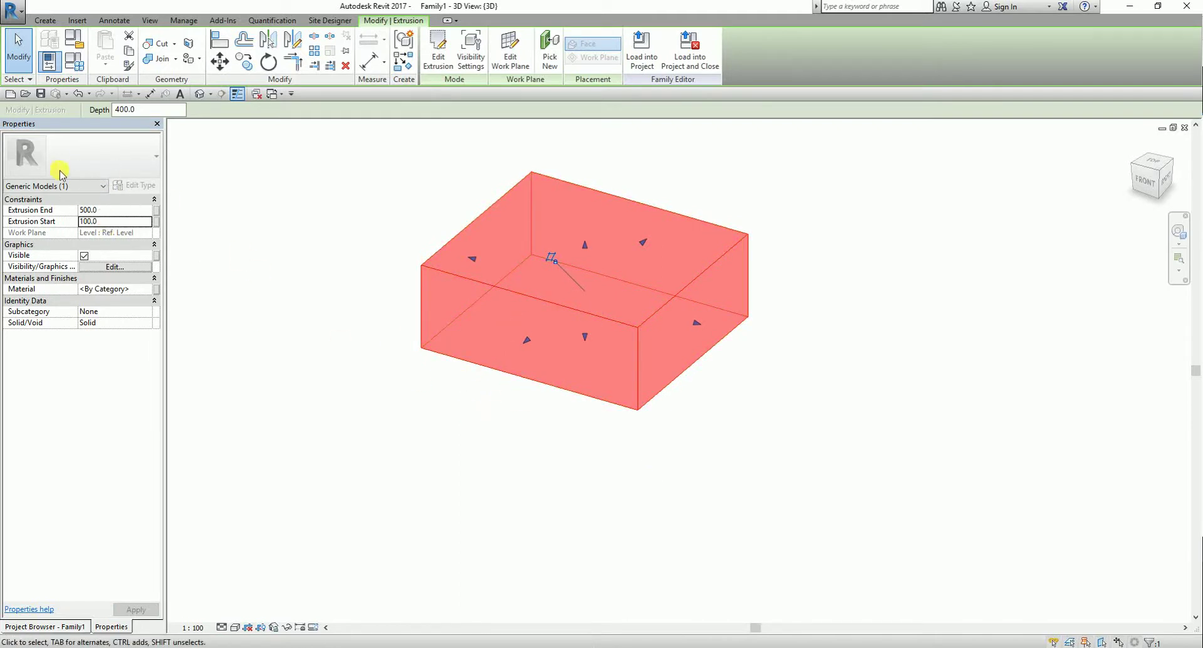
pyautogui.click(111, 222)
pyautogui.write('-')
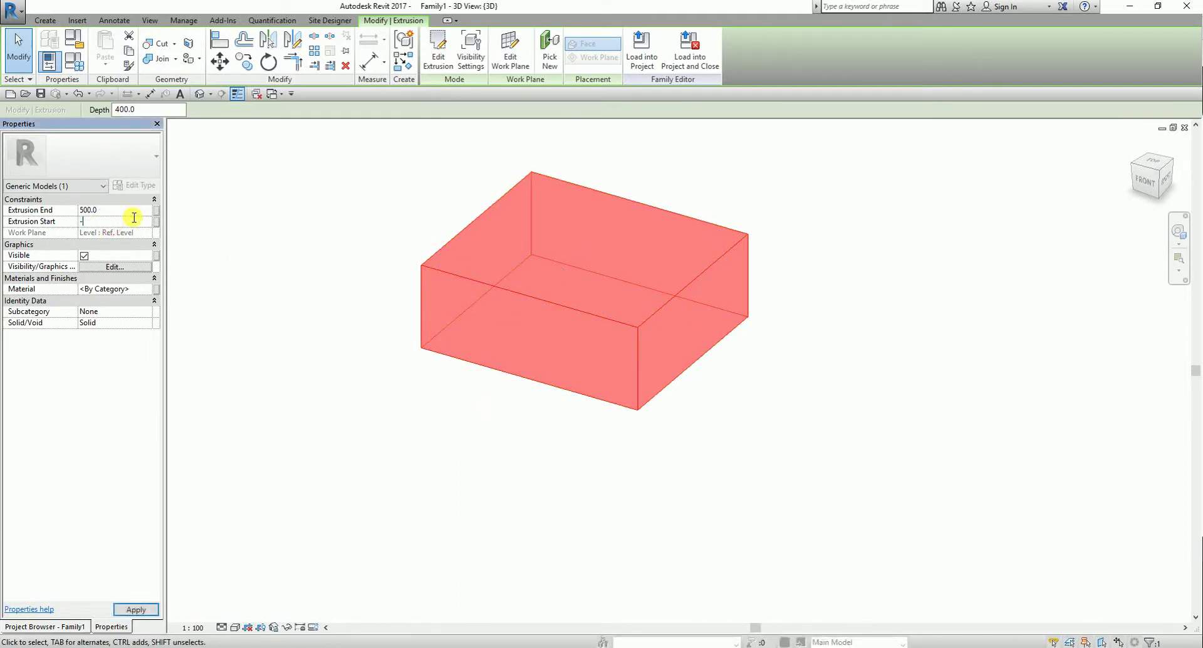
pyautogui.write('300')
pyautogui.press('Return')
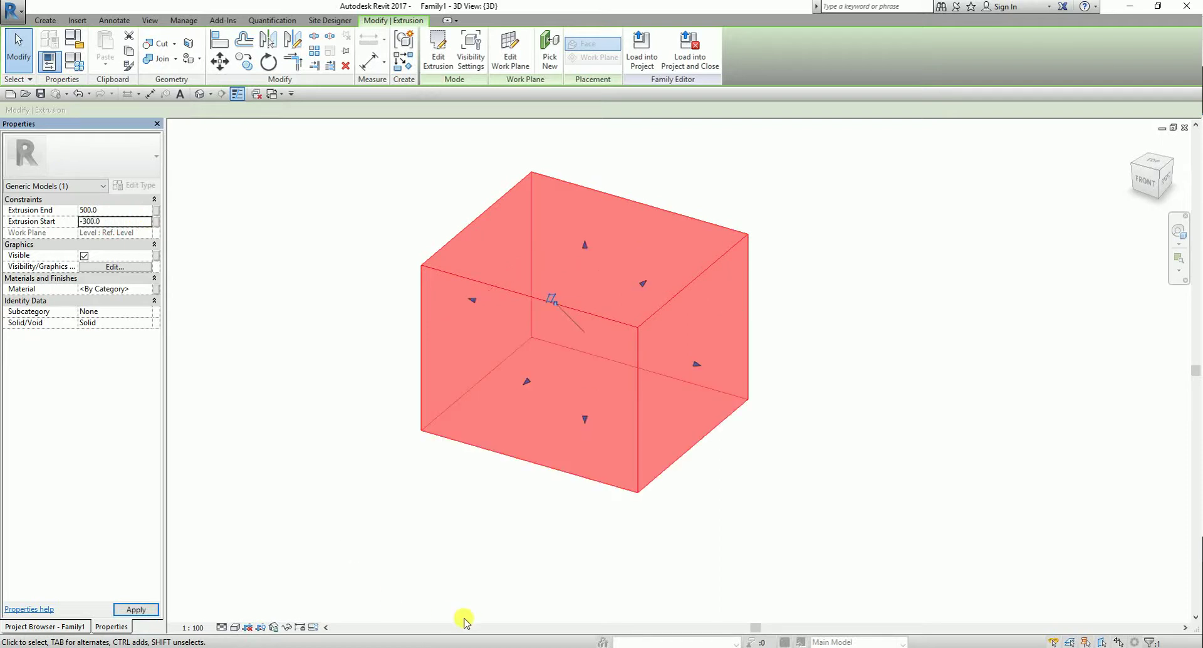
pyautogui.click(106, 223)
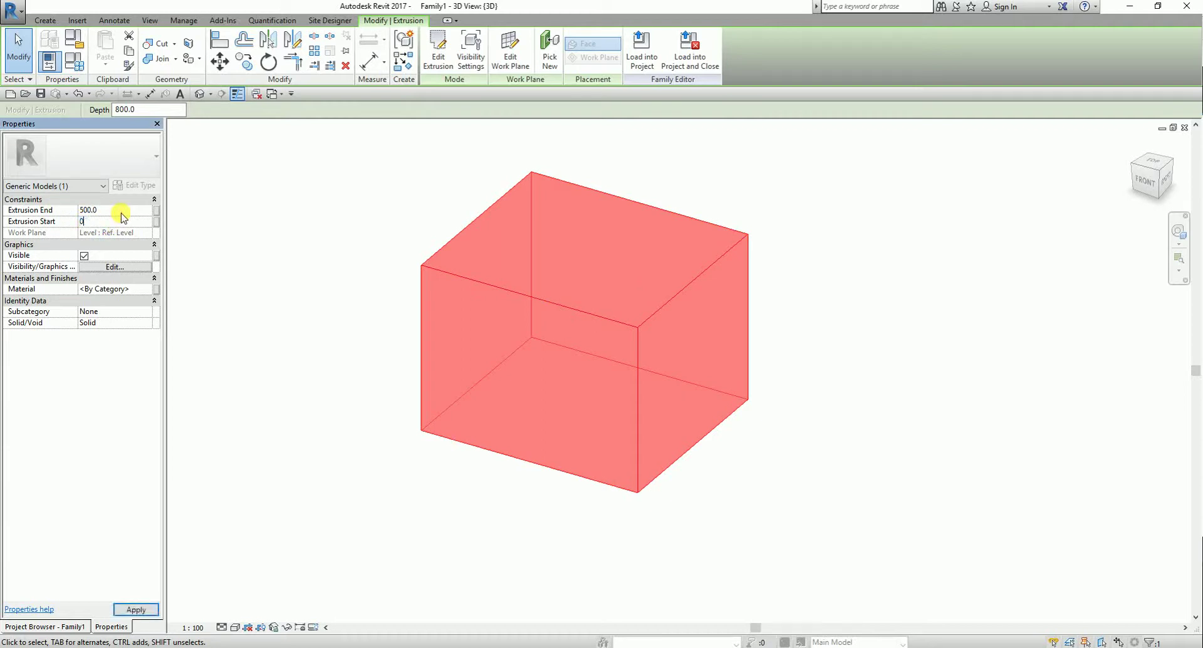
pyautogui.press('Return')
pyautogui.click(333, 382)
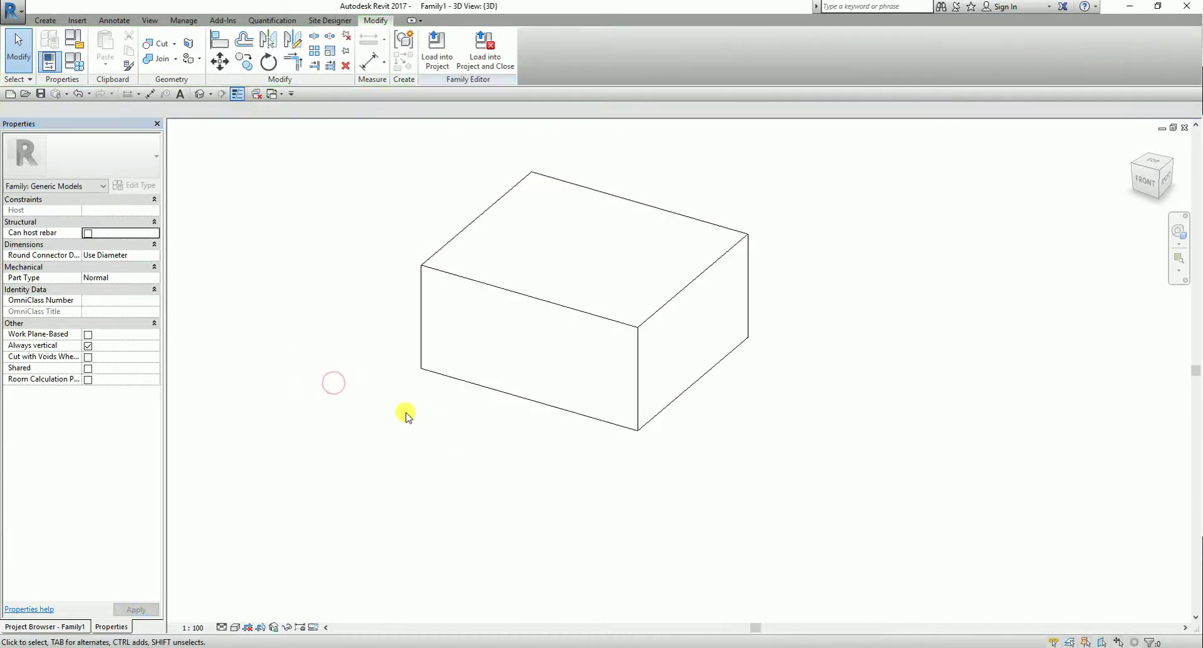
# Orbit the 3D view to see the box's top and select the solid box extrusion
pyautogui.keyDown('shift'); pyautogui.moveTo(539, 382); pyautogui.dragTo(536, 478, button='middle'); pyautogui.keyUp('shift')
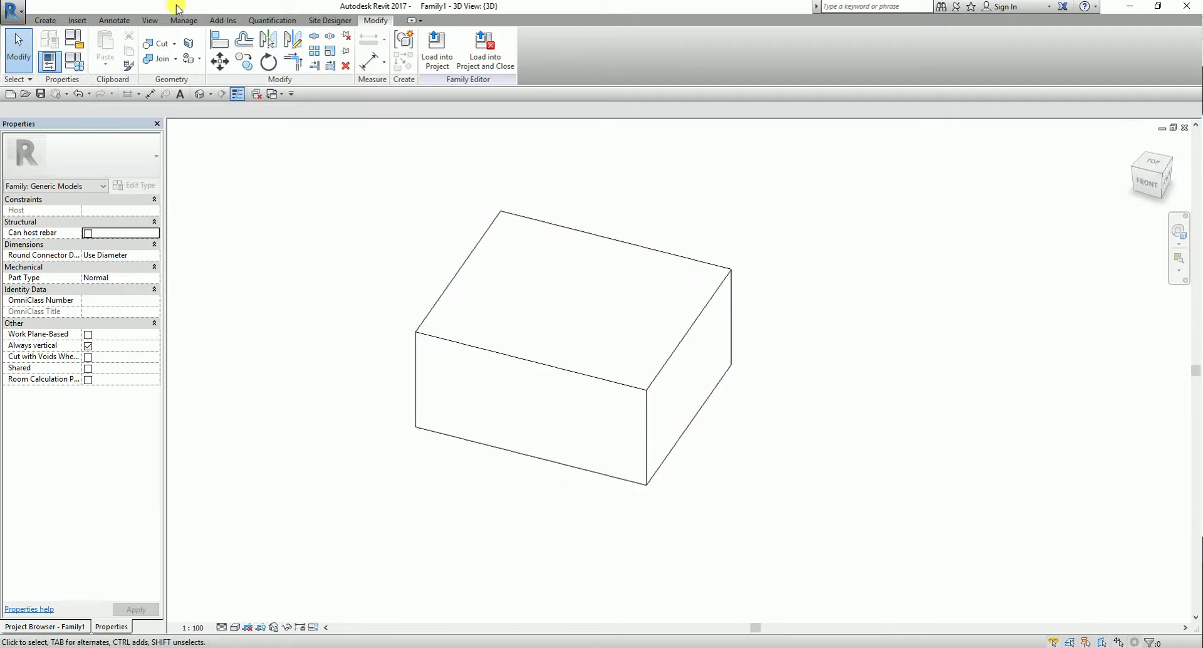
pyautogui.click(45, 21)
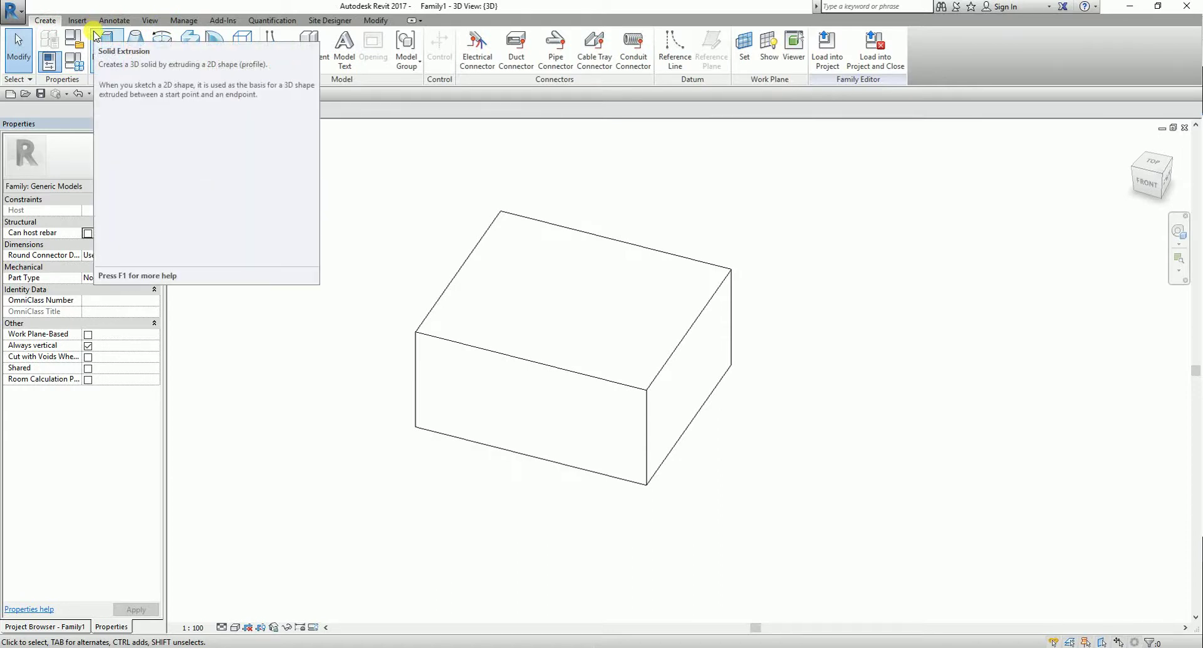
pyautogui.moveTo(395, 263)
pyautogui.keyDown('shift'); pyautogui.mouseDown(button='middle')
pyautogui.moveTo(365, 277)
pyautogui.moveTo(360, 333)
pyautogui.mouseUp(button='middle'); pyautogui.keyUp('shift')
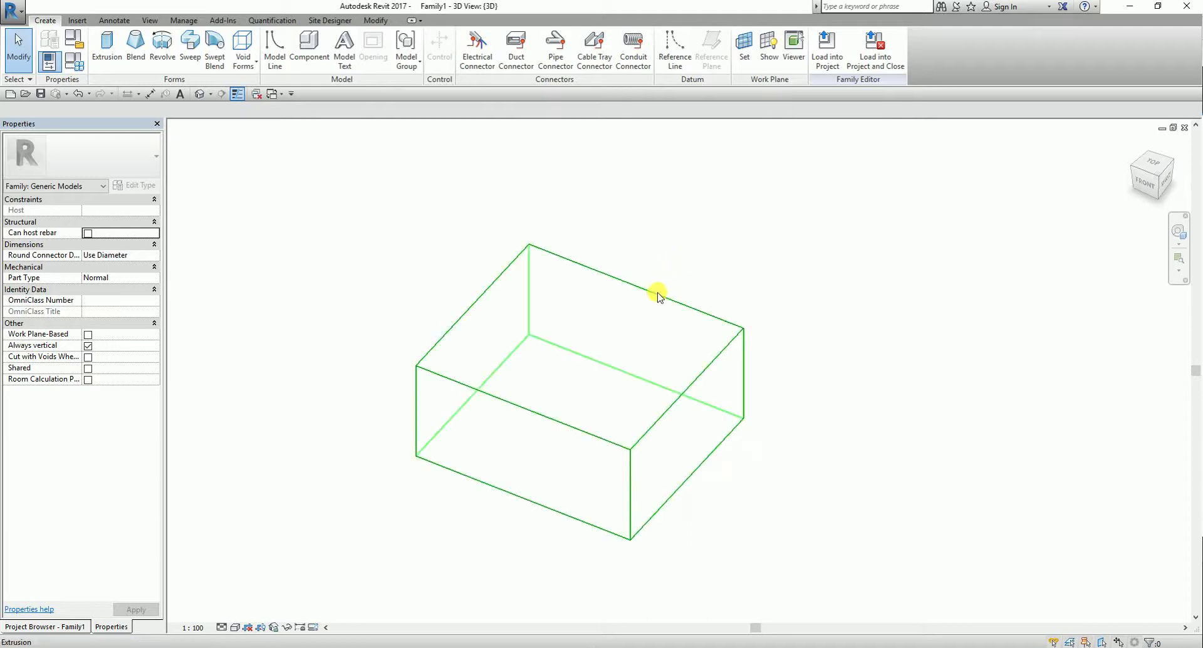
pyautogui.moveTo(654, 298); pyautogui.dragTo(655, 303, button='middle')
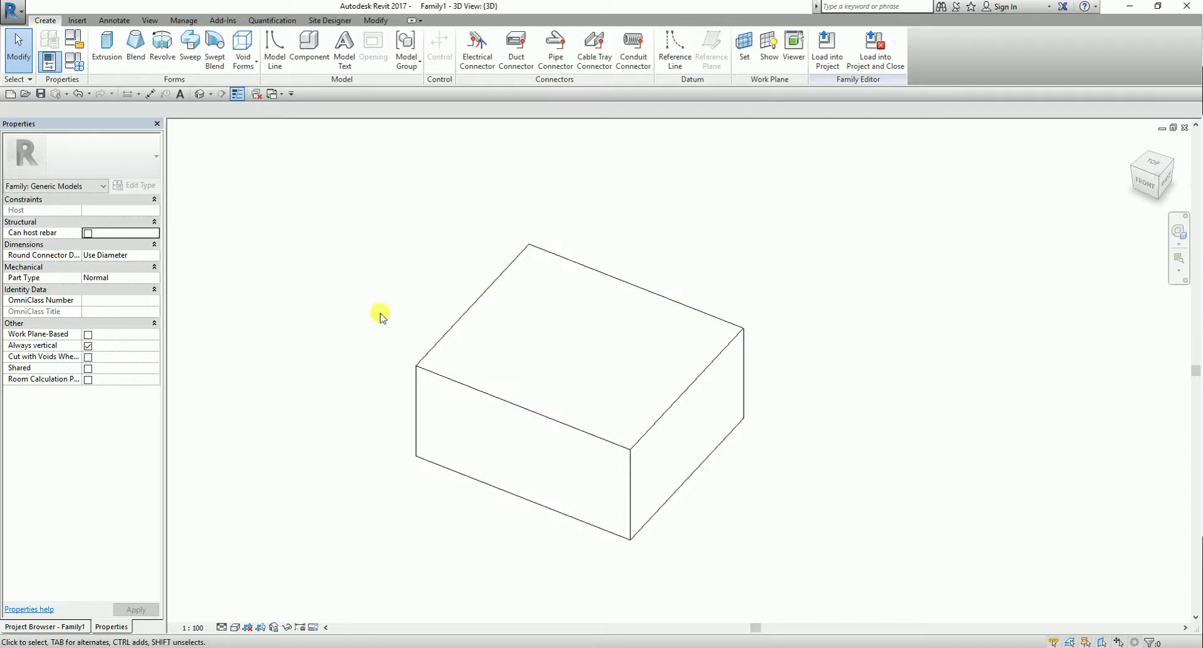
pyautogui.click(658, 291)
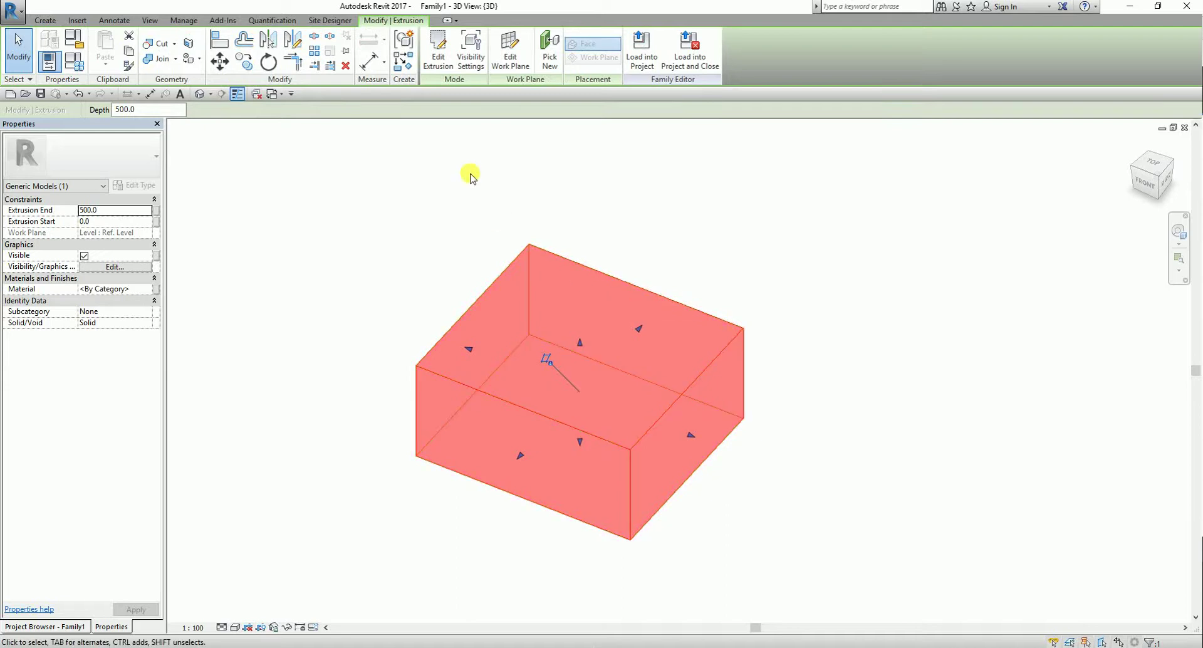
# Edit the extrusion sketch in the Ref. Level plan and delete the rectangle's top edge
pyautogui.click(432, 65)
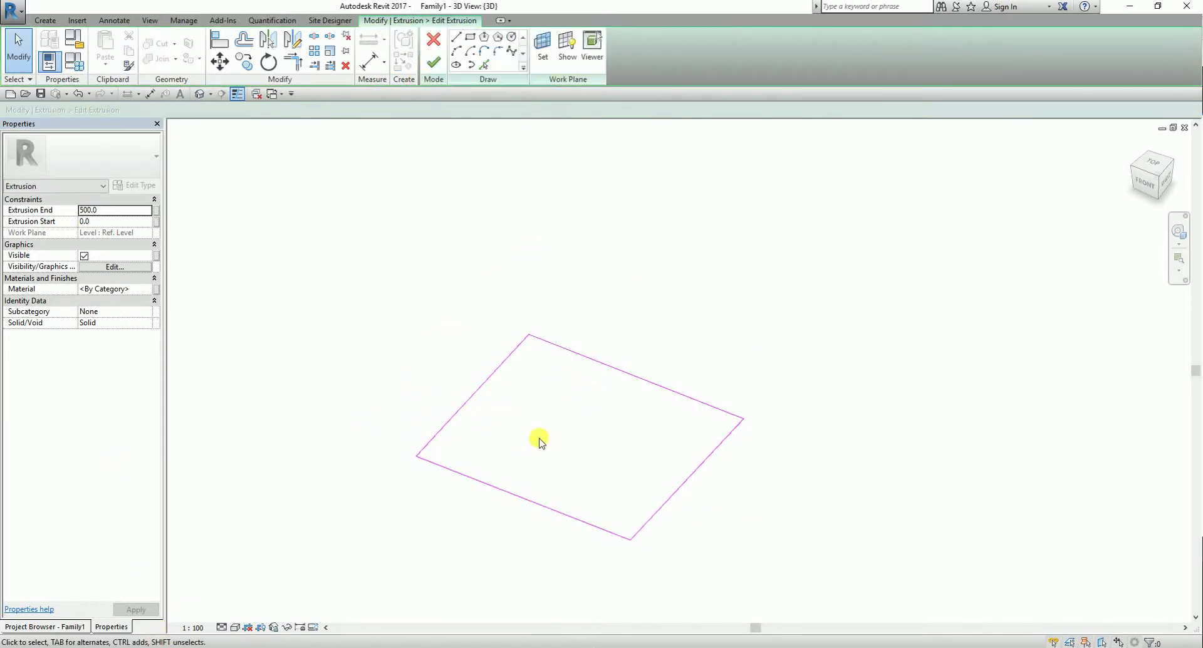
pyautogui.click(63, 627)
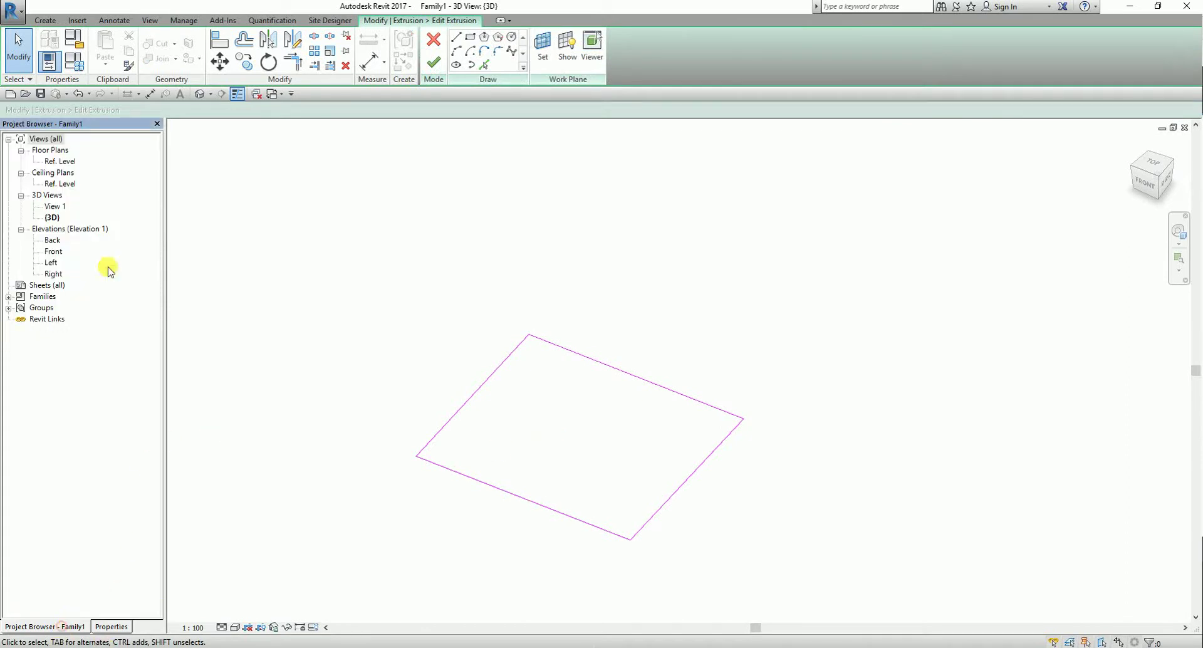
pyautogui.click(55, 162)
pyautogui.doubleClick(55, 163)
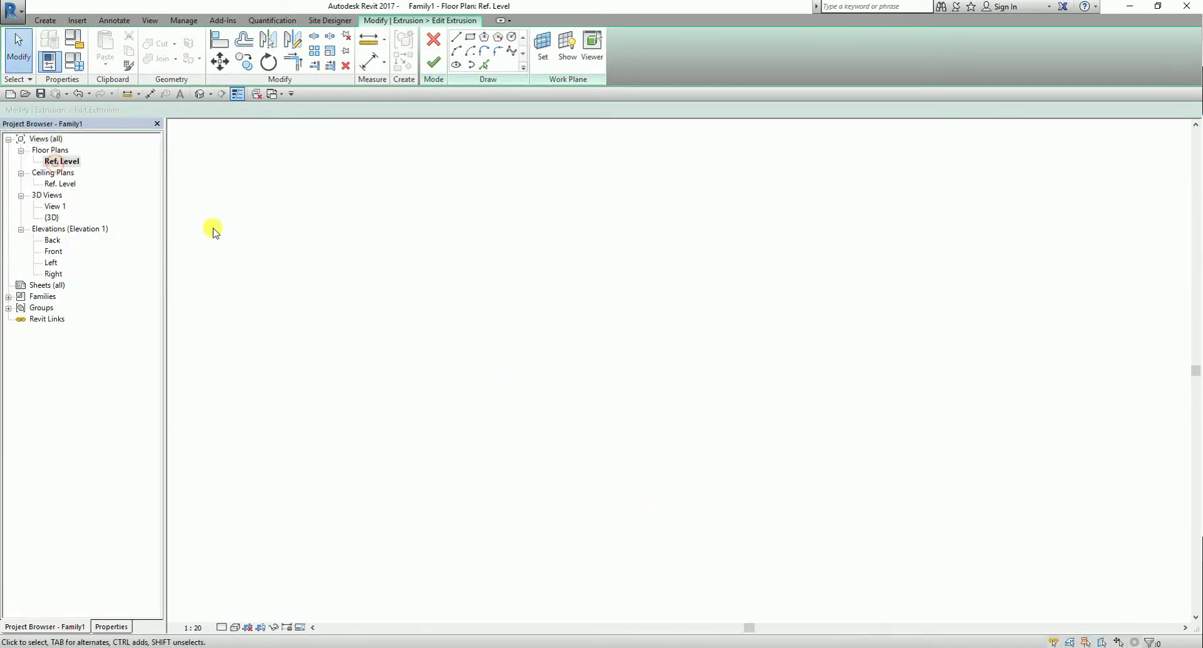
pyautogui.moveTo(383, 273); pyautogui.dragTo(529, 273, button='middle')
pyautogui.scroll(2, 536, 277)
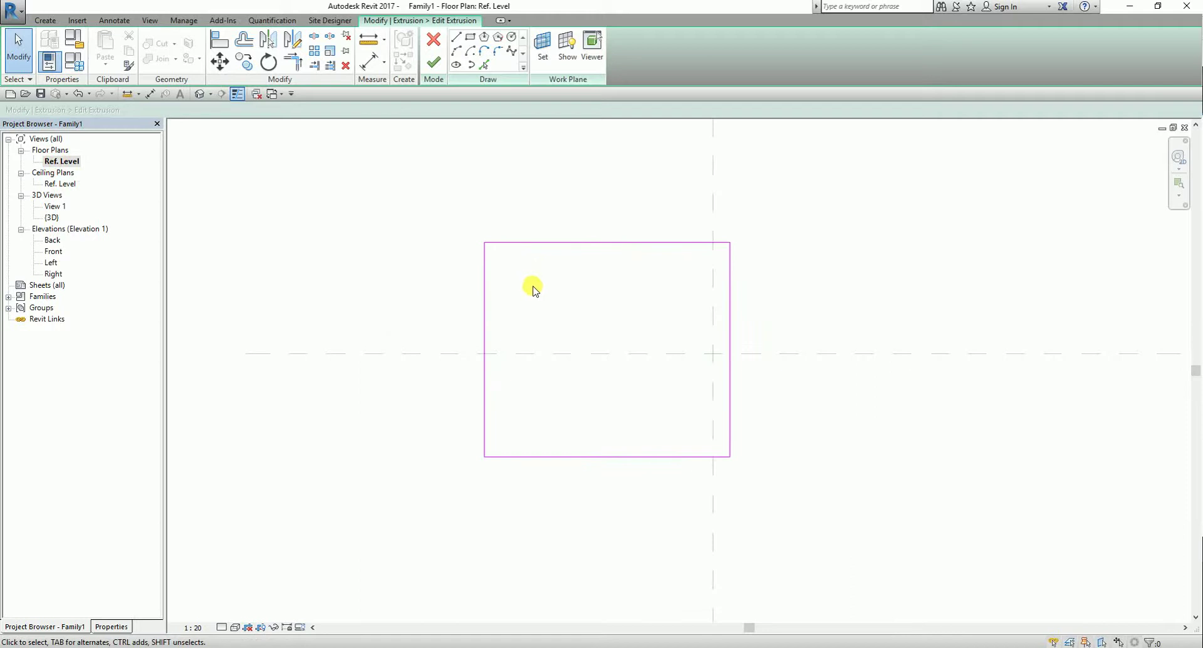
pyautogui.click(560, 242)
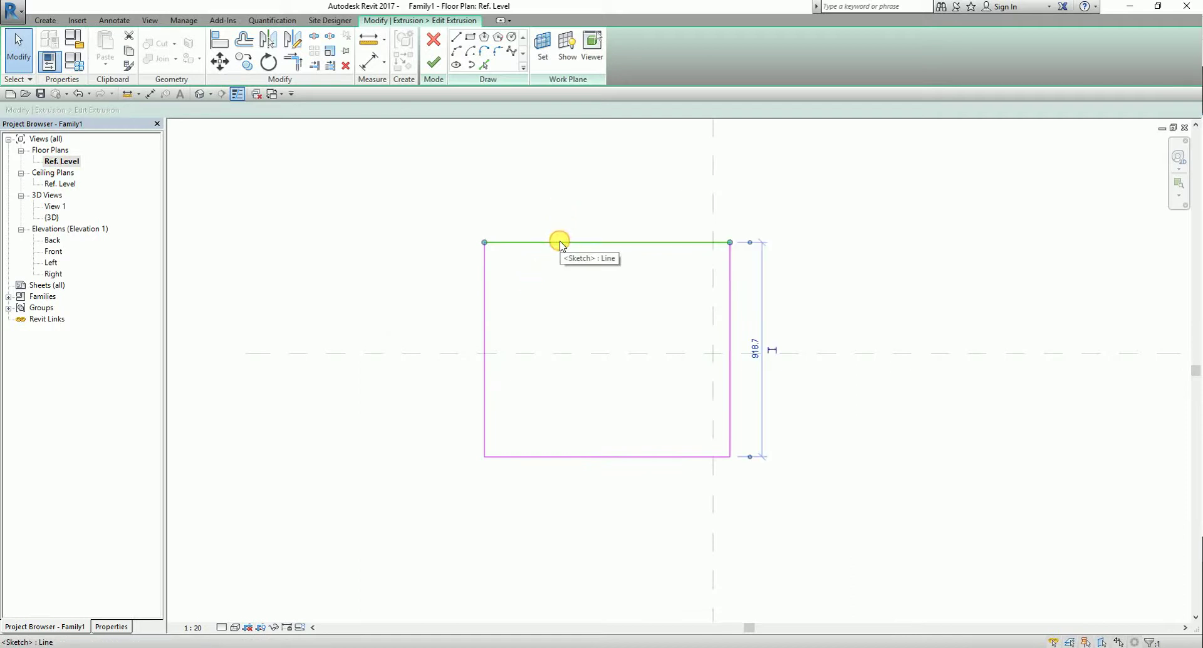
pyautogui.press('Delete')
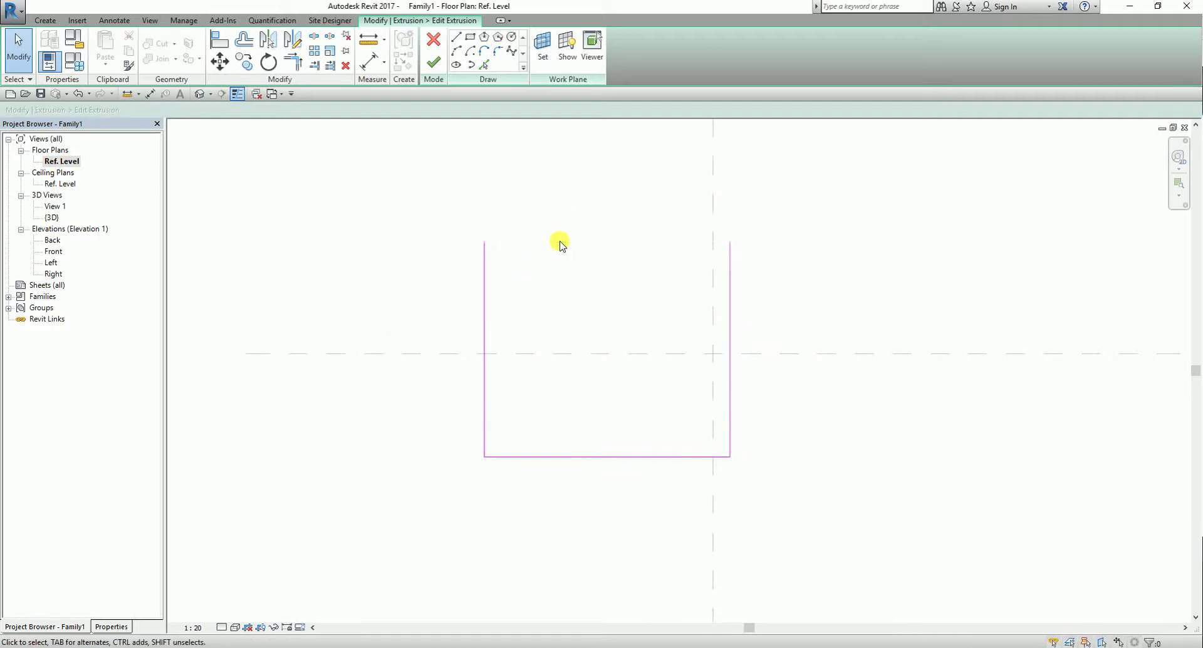
# Draw a sloped line from the right edge's top to the left edge, trim the corner, and finish
pyautogui.click(455, 38)
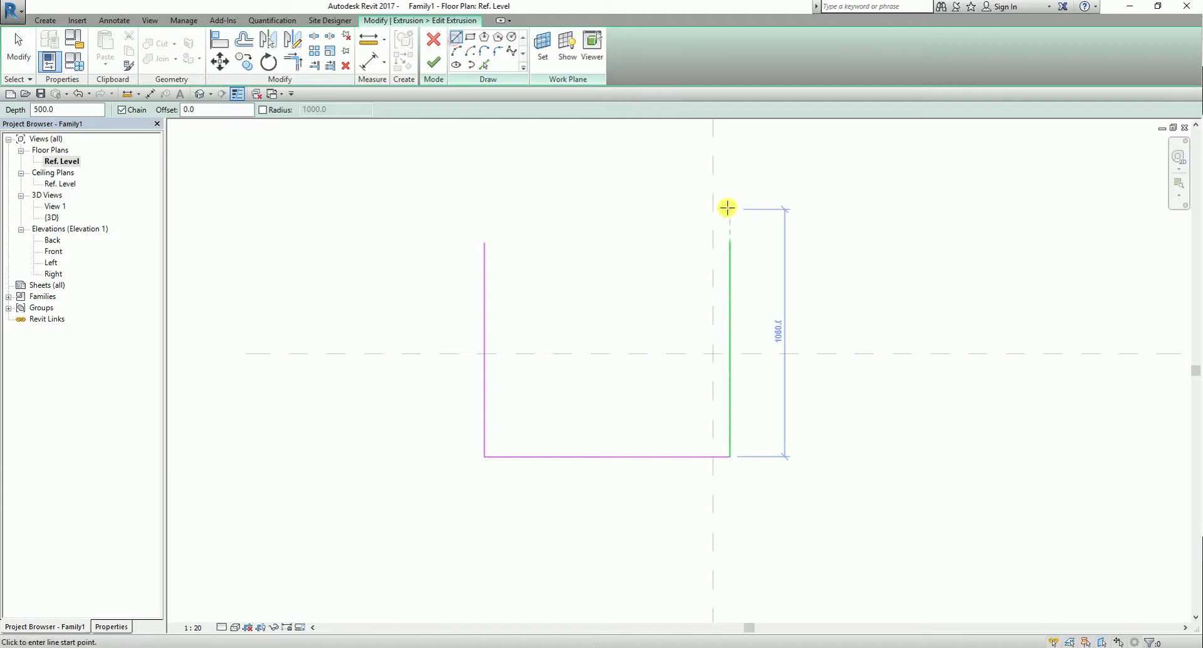
pyautogui.click(730, 242)
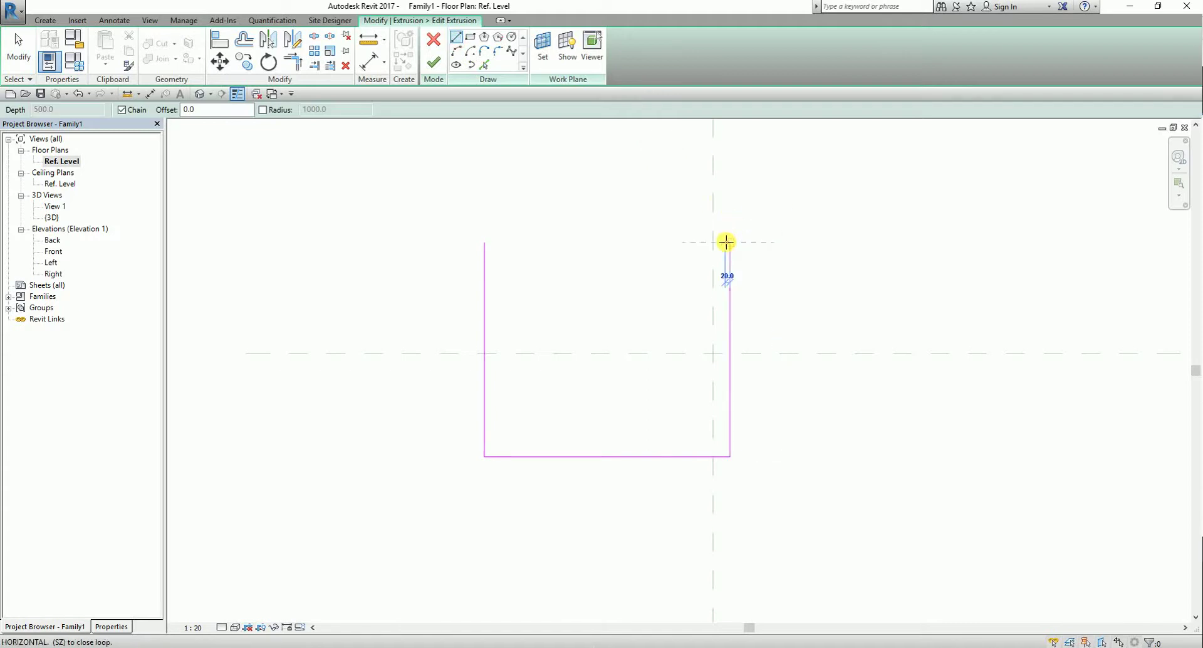
pyautogui.click(481, 331)
pyautogui.press('Escape')
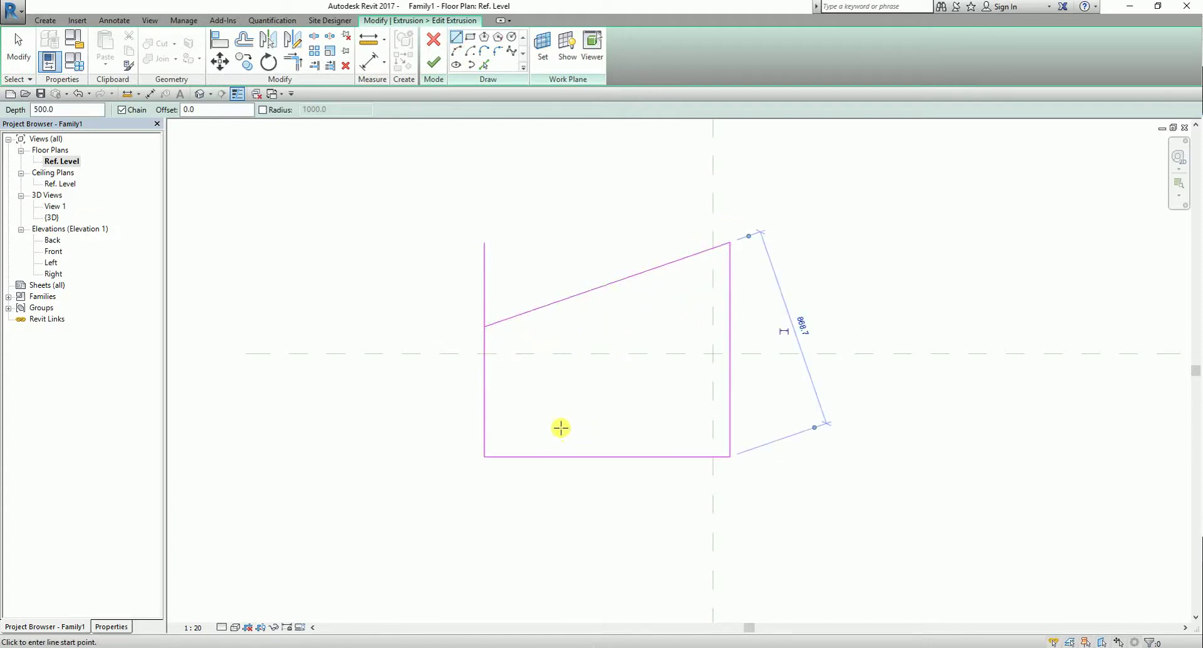
pyautogui.press('Escape')
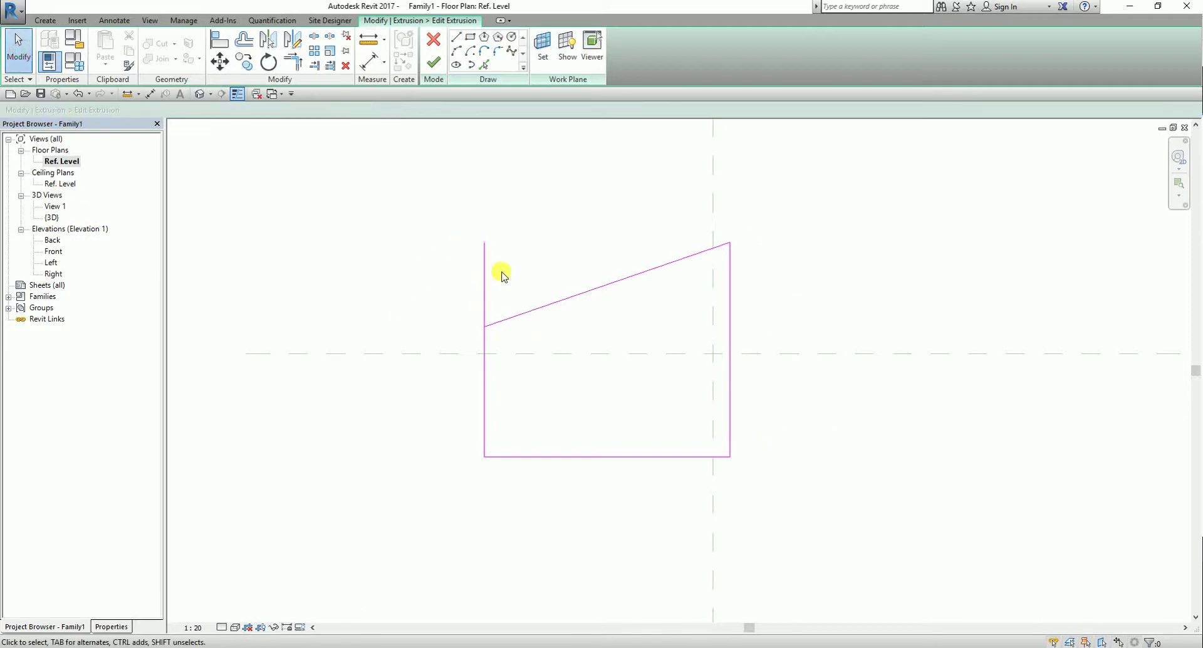
pyautogui.click(295, 60)
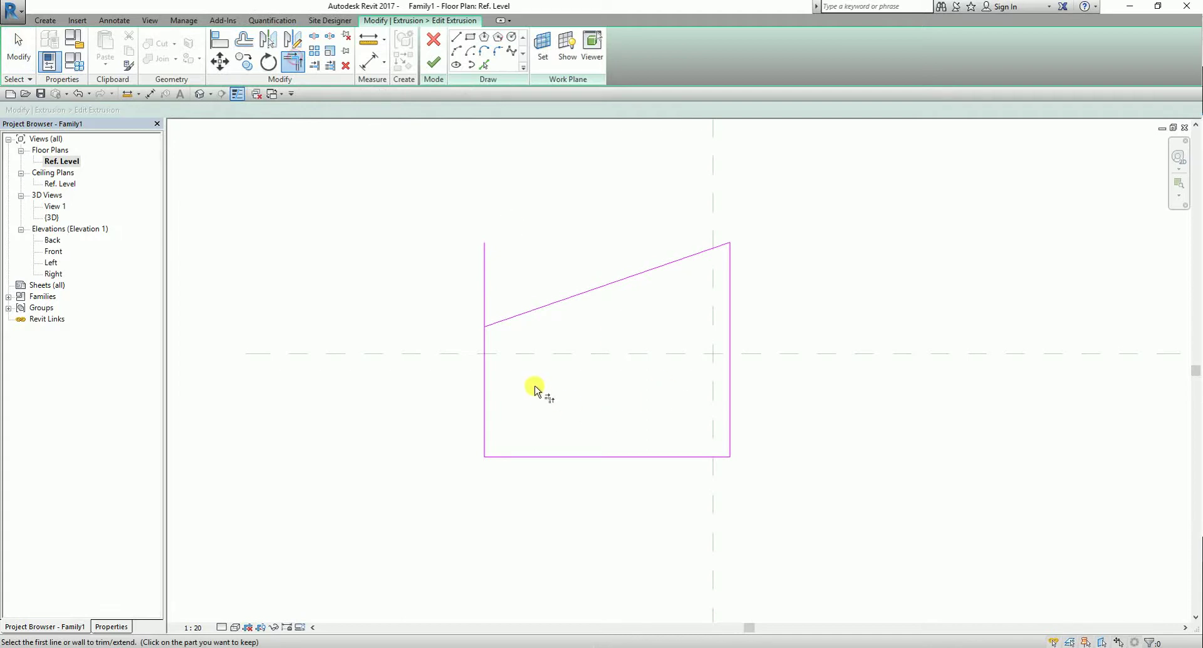
pyautogui.click(484, 385)
pyautogui.click(505, 321)
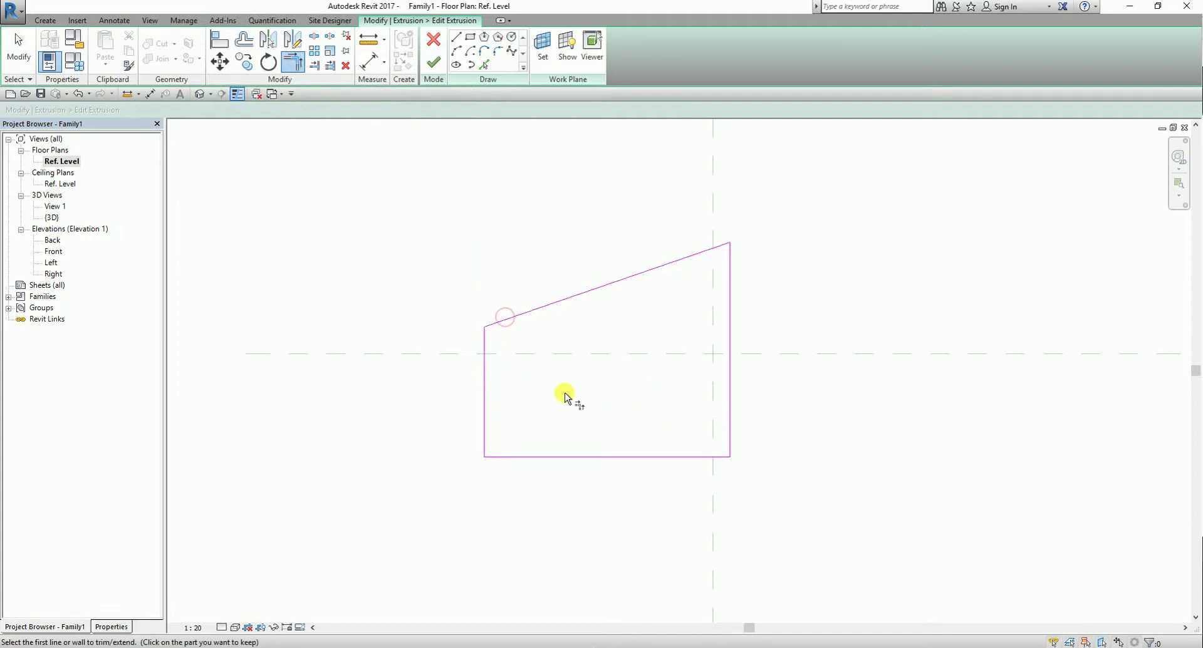
pyautogui.click(435, 63)
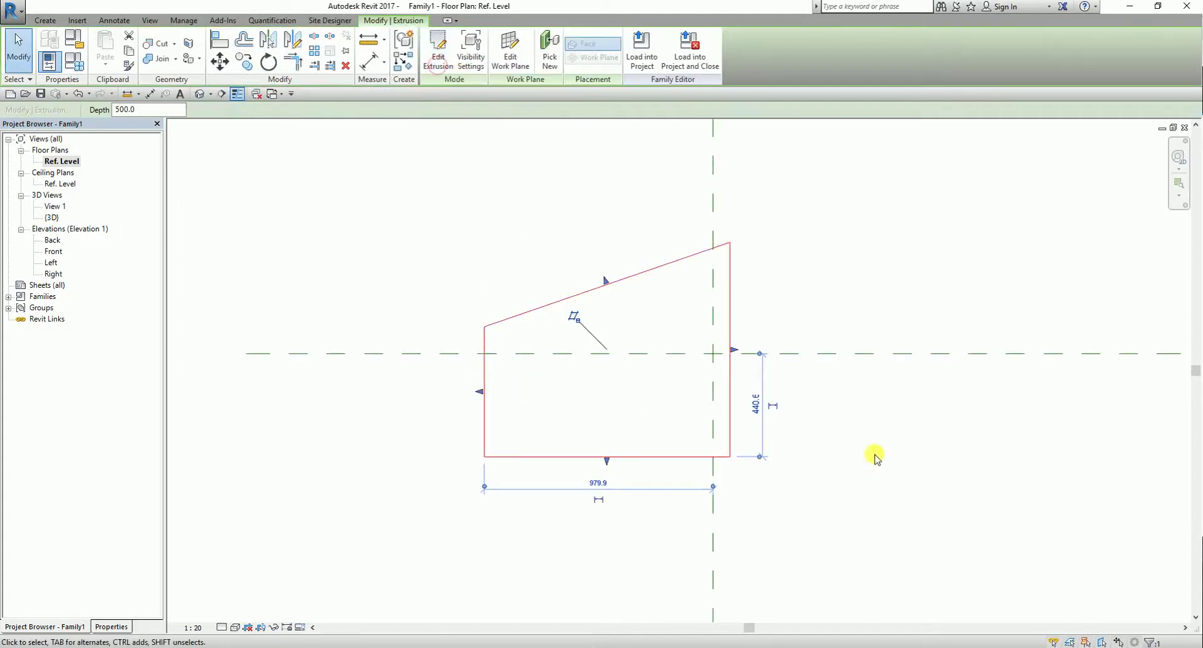
pyautogui.click(330, 126)
pyautogui.click(200, 94)
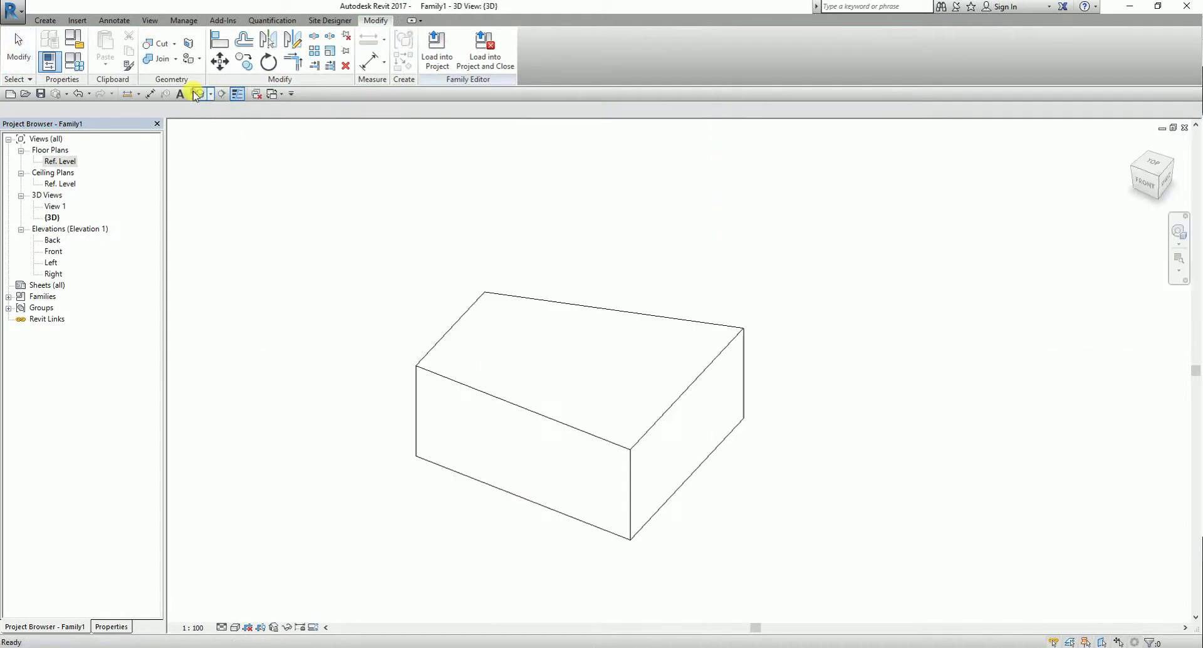
pyautogui.click(709, 479)
pyautogui.keyDown('shift'); pyautogui.moveTo(709, 479); pyautogui.dragTo(679, 415, button='middle'); pyautogui.keyUp('shift')
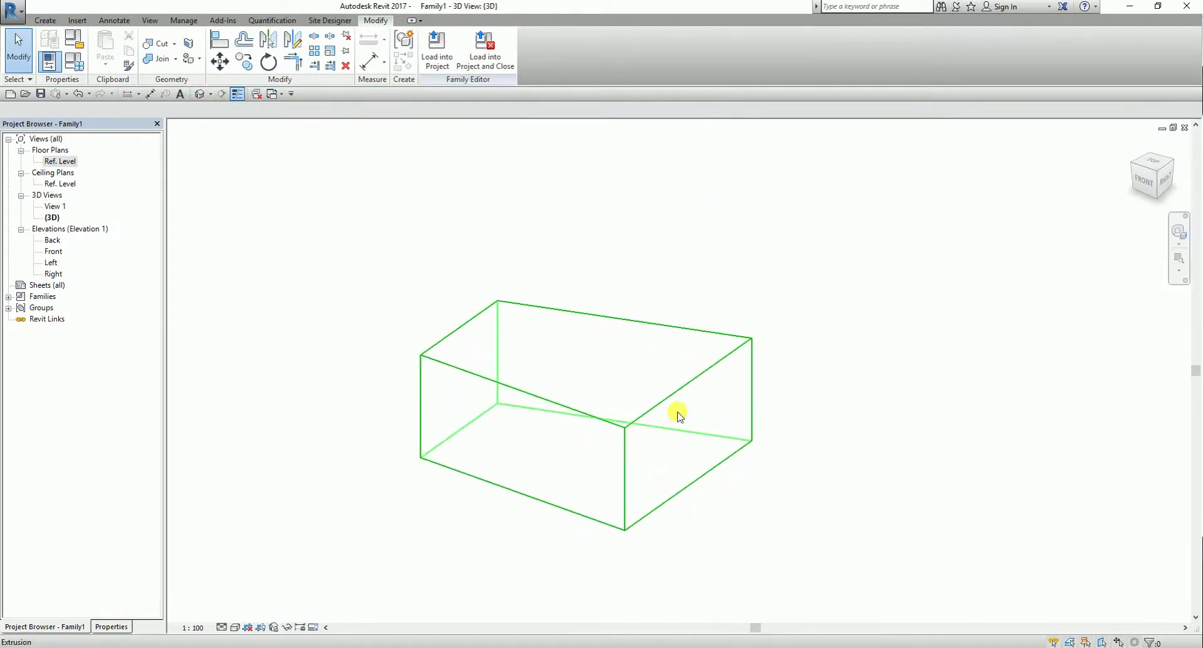
pyautogui.click(611, 321)
pyautogui.click(68, 163)
pyautogui.doubleClick(67, 163)
pyautogui.click(47, 20)
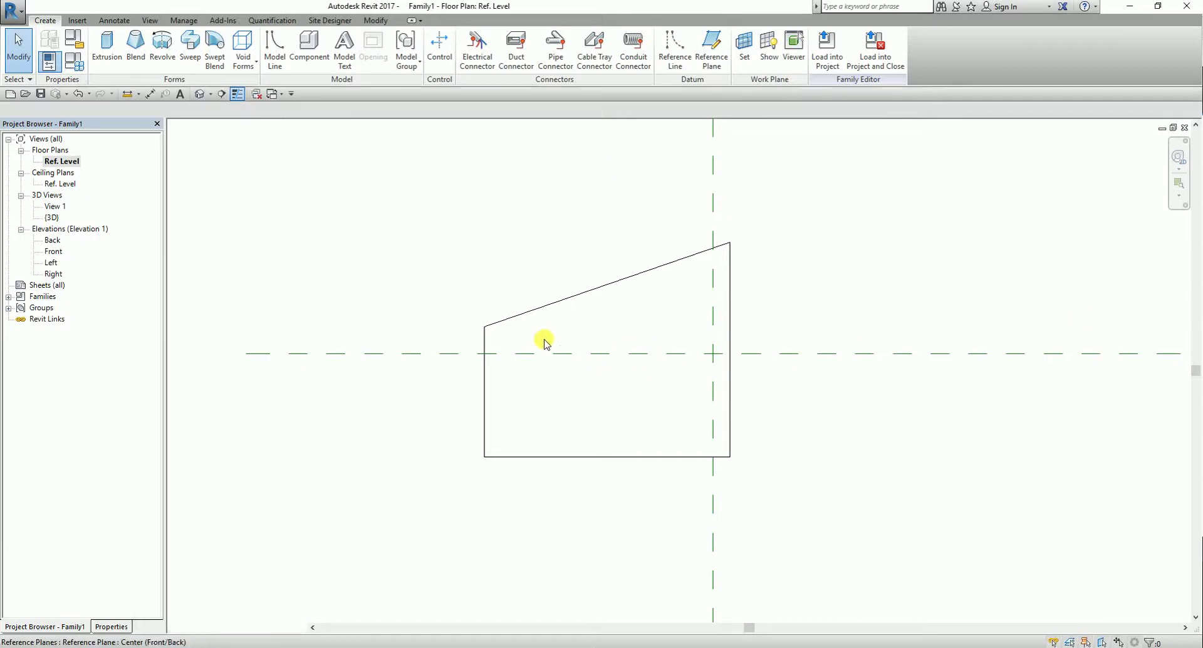
pyautogui.moveTo(642, 346); pyautogui.dragTo(457, 323, button='middle')
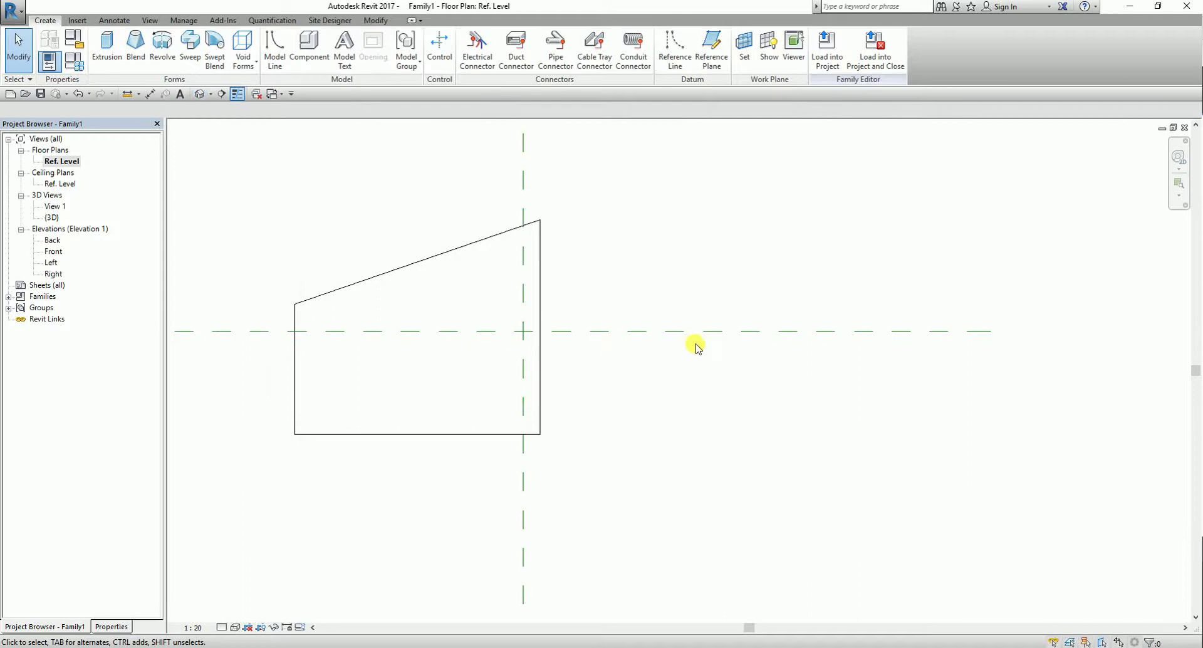
pyautogui.moveTo(696, 345); pyautogui.dragTo(522, 345, button='middle')
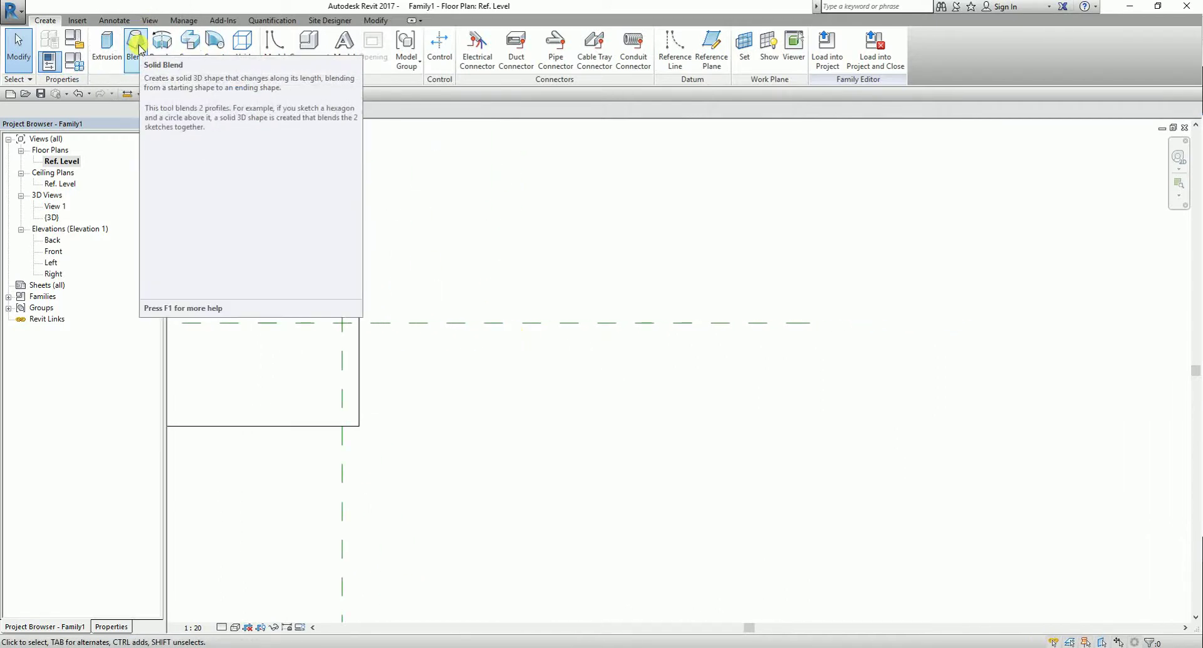
# Start a blend and draw a 1040 x 760 base rectangle to the right of the extrusion
pyautogui.click(137, 45)
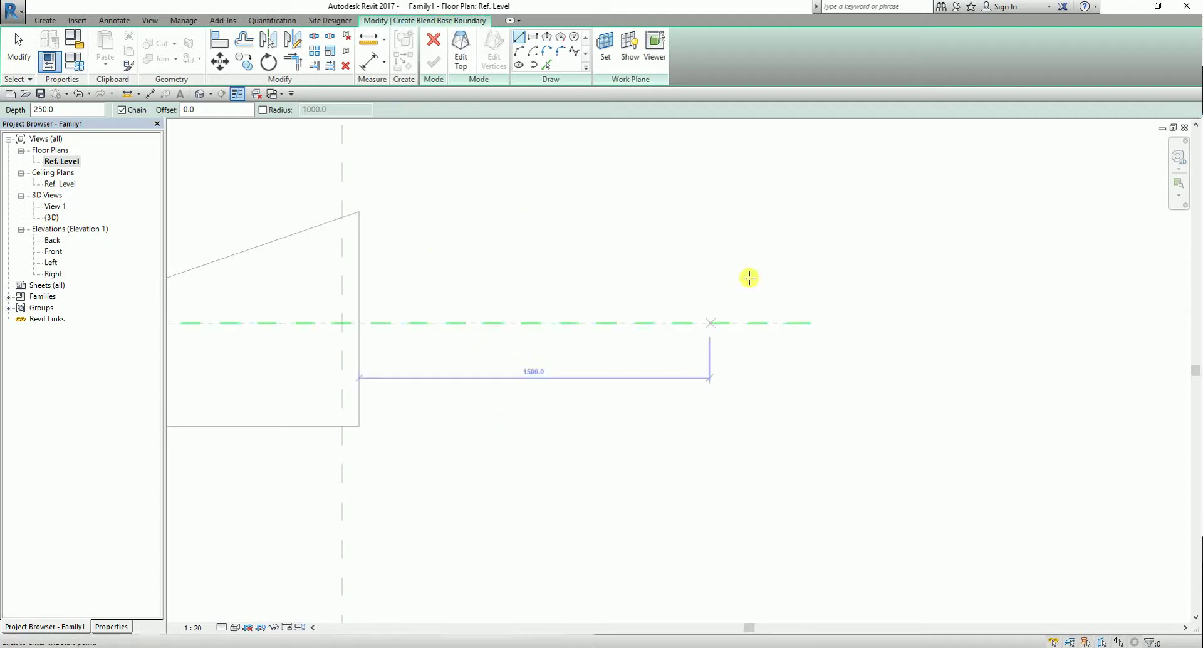
pyautogui.click(532, 39)
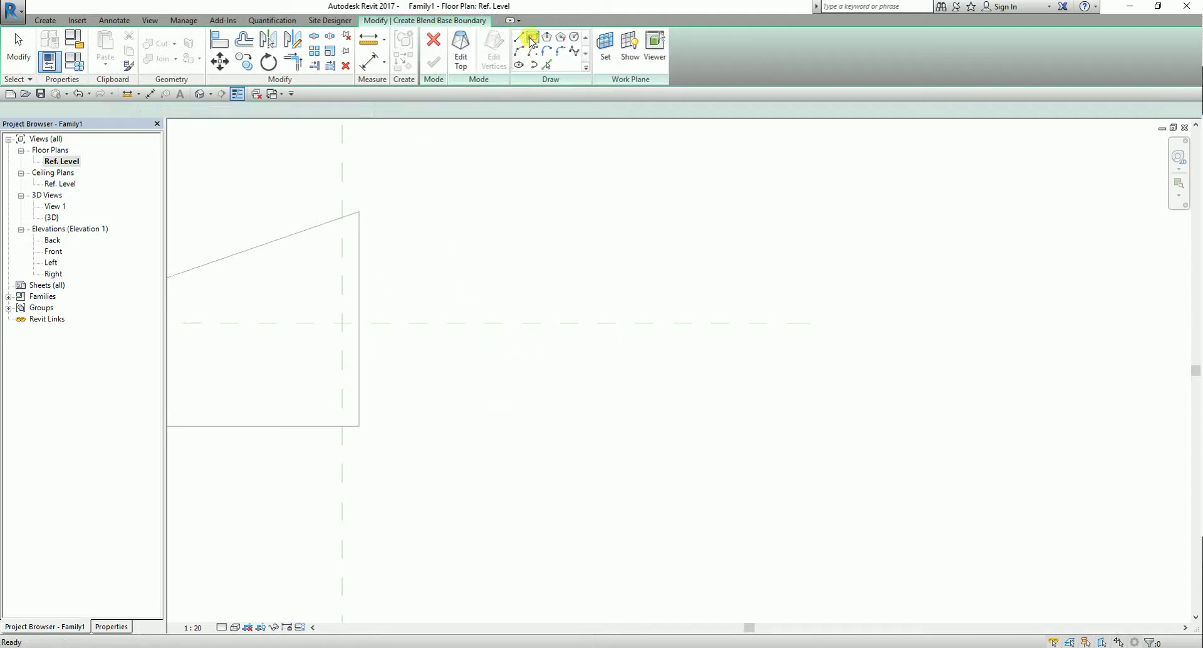
pyautogui.click(465, 239)
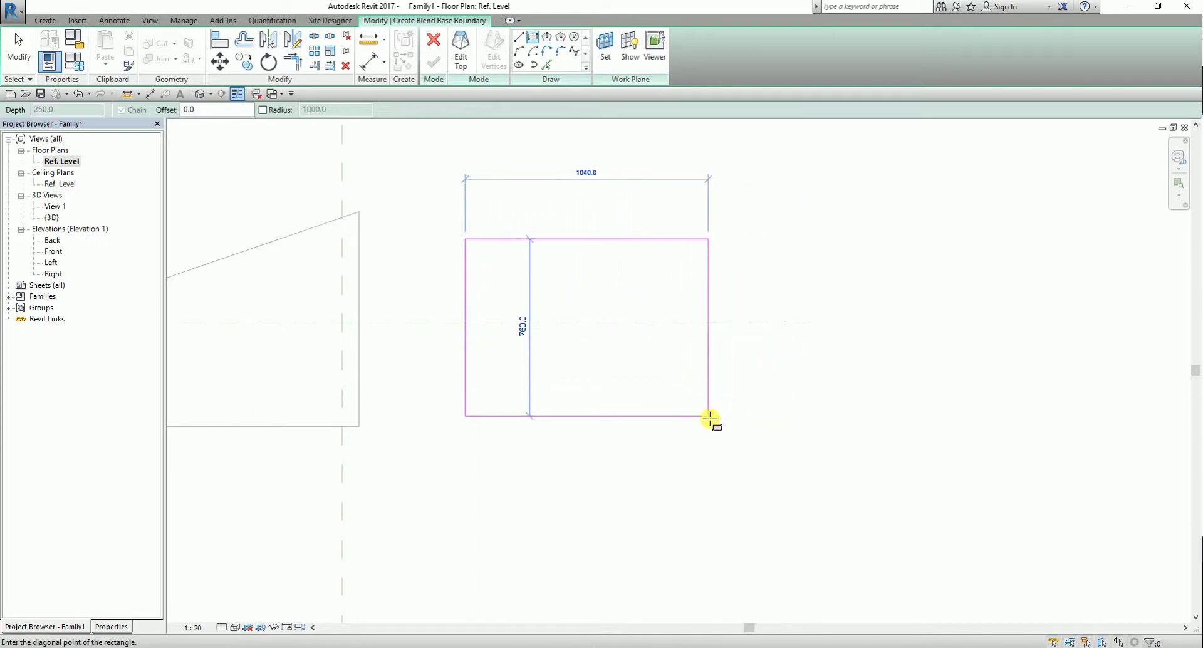
pyautogui.click(709, 416)
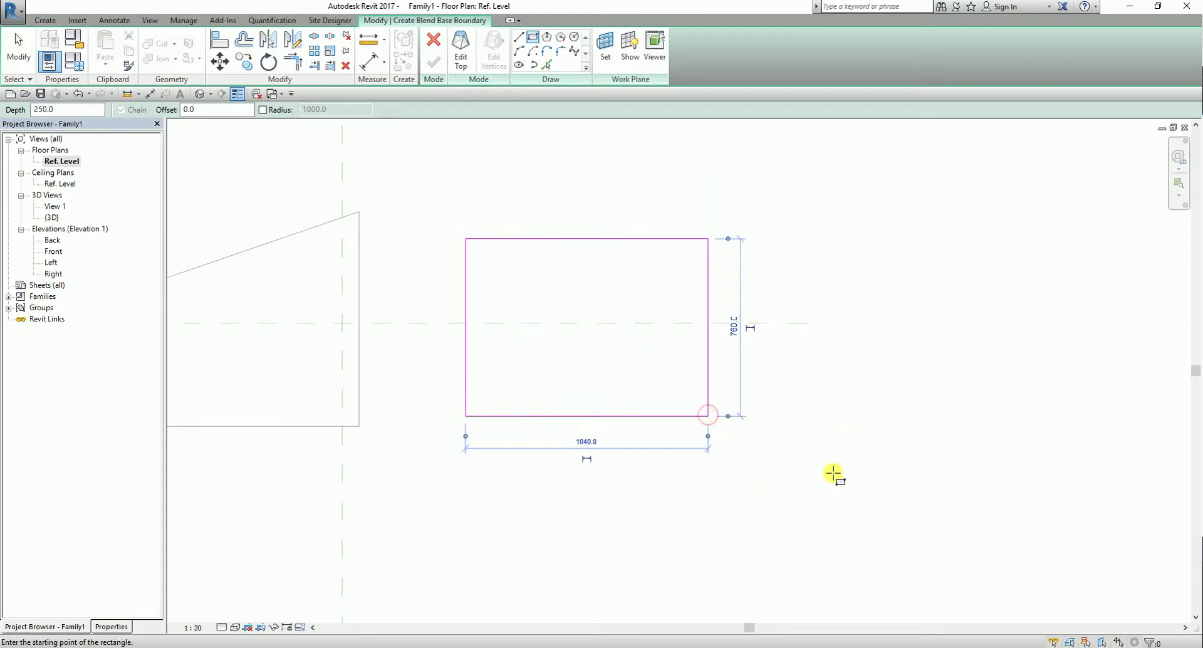
# Sketch the blend top by picking the base rectangle's four edges with a 100 inward offset
pyautogui.click(458, 49)
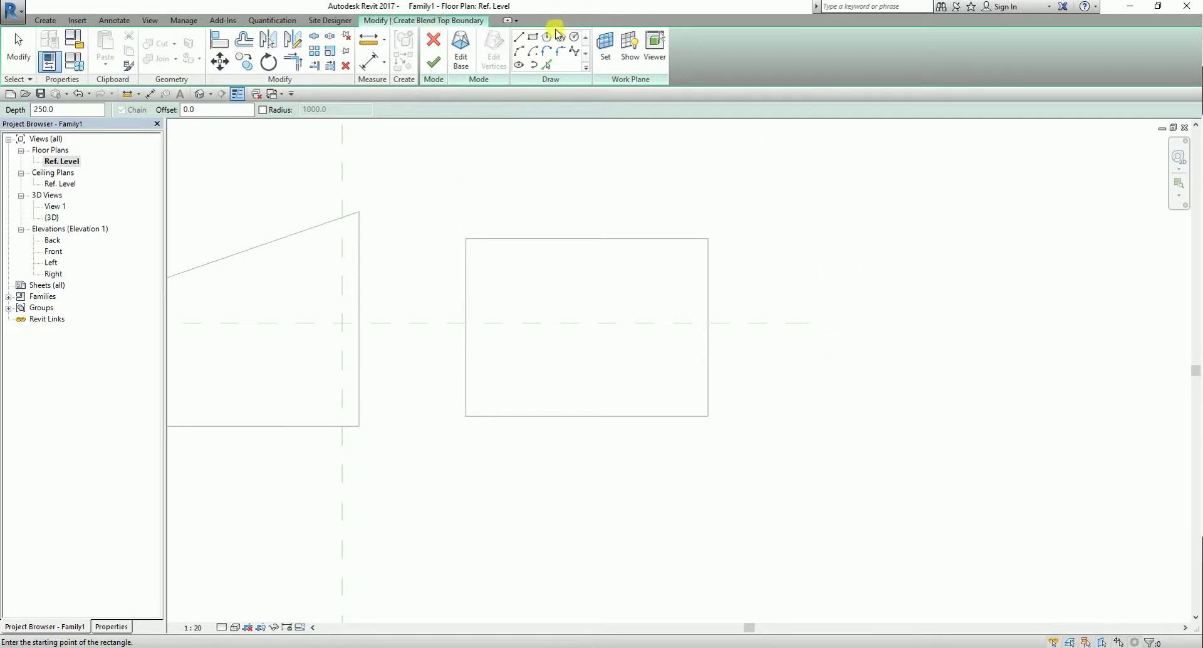
pyautogui.click(547, 65)
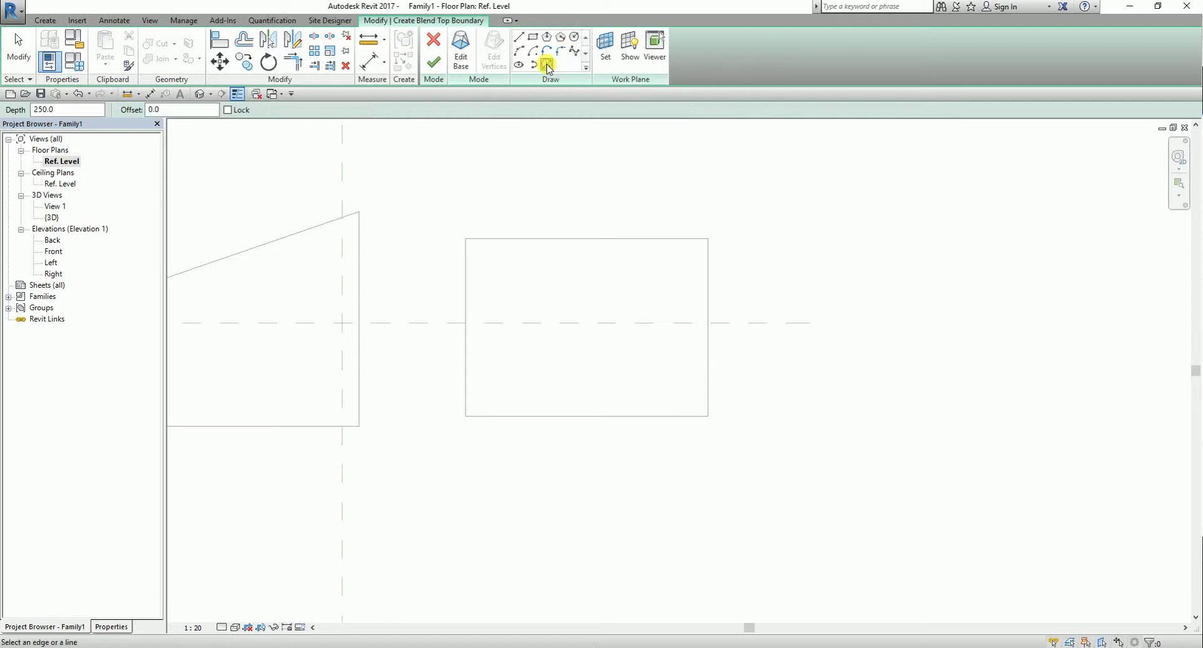
pyautogui.click(176, 111)
pyautogui.doubleClick(166, 111)
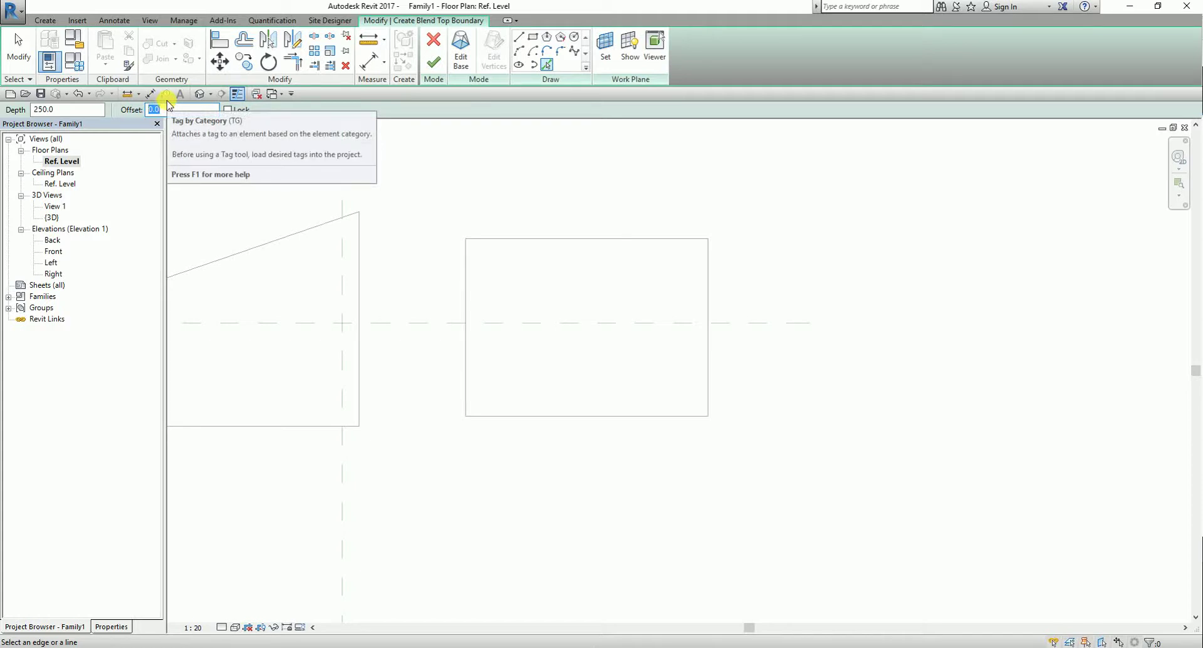
pyautogui.write('100')
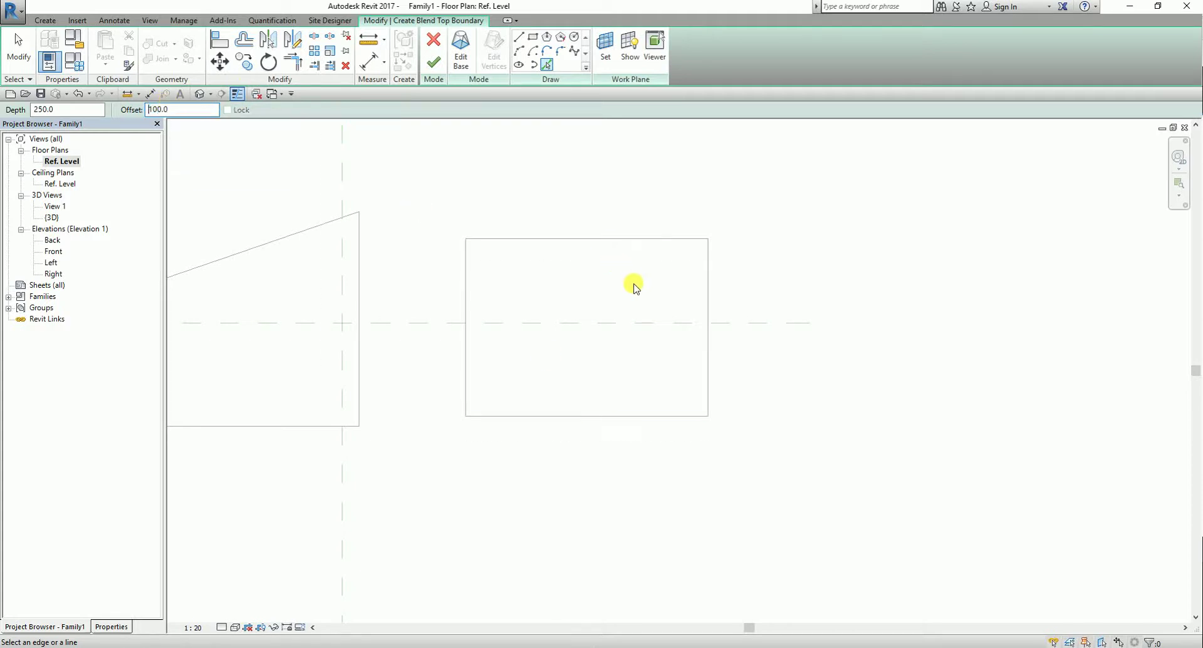
pyautogui.click(638, 243)
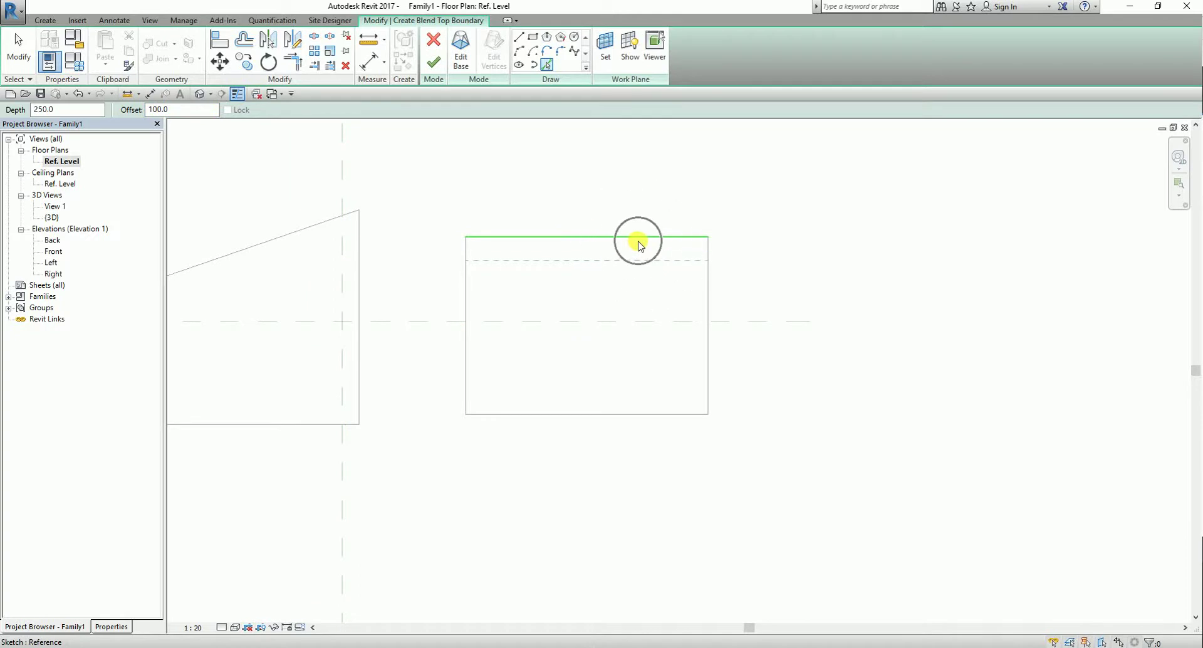
pyautogui.click(704, 346)
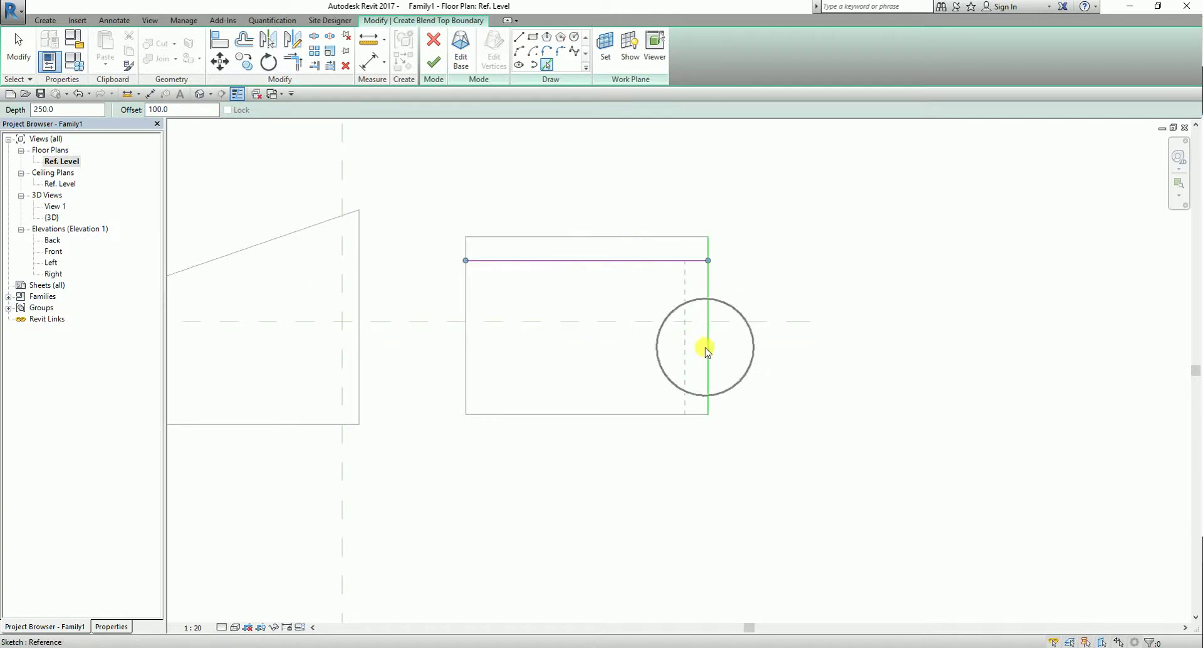
pyautogui.click(605, 411)
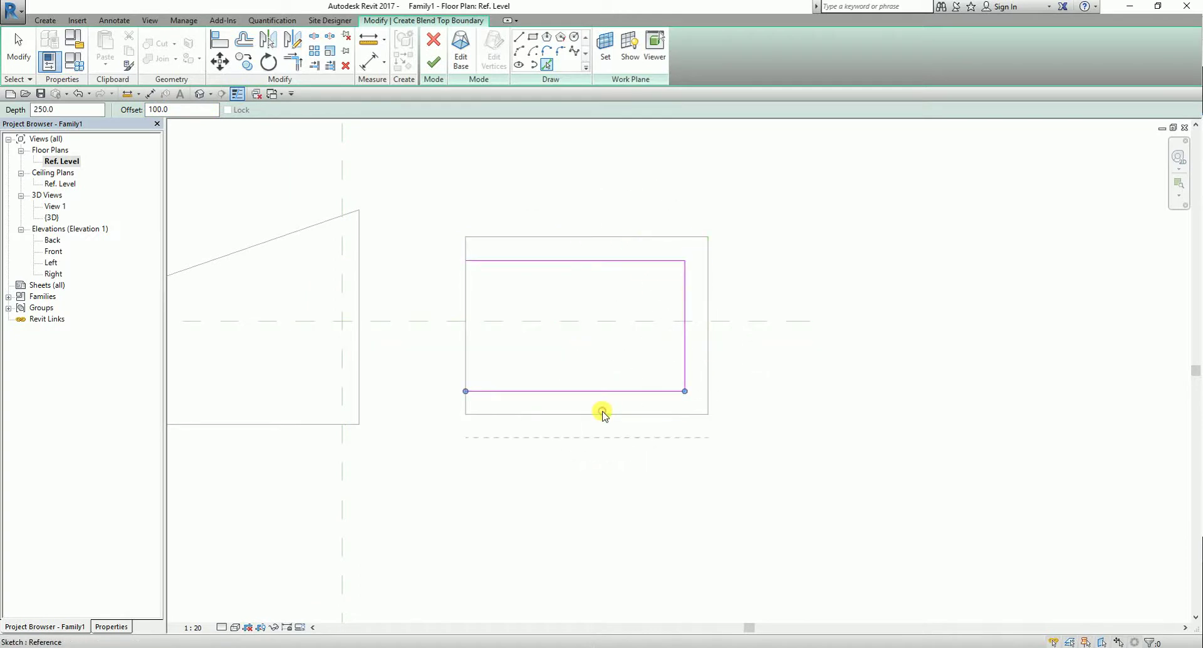
pyautogui.click(470, 350)
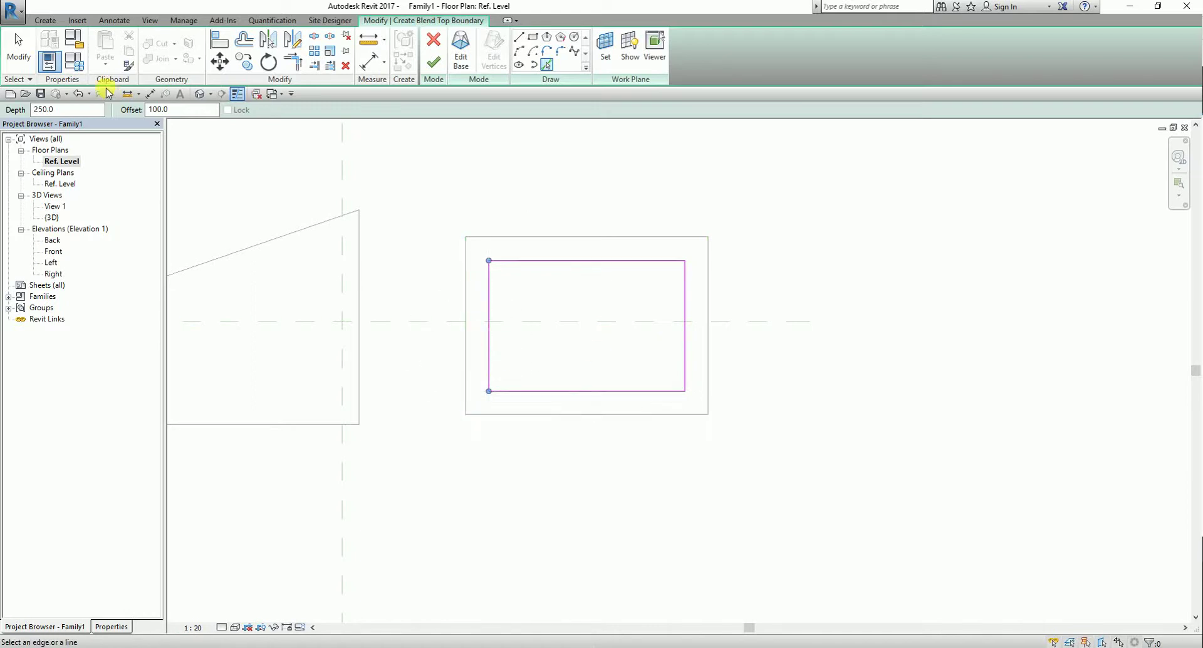
pyautogui.click(19, 47)
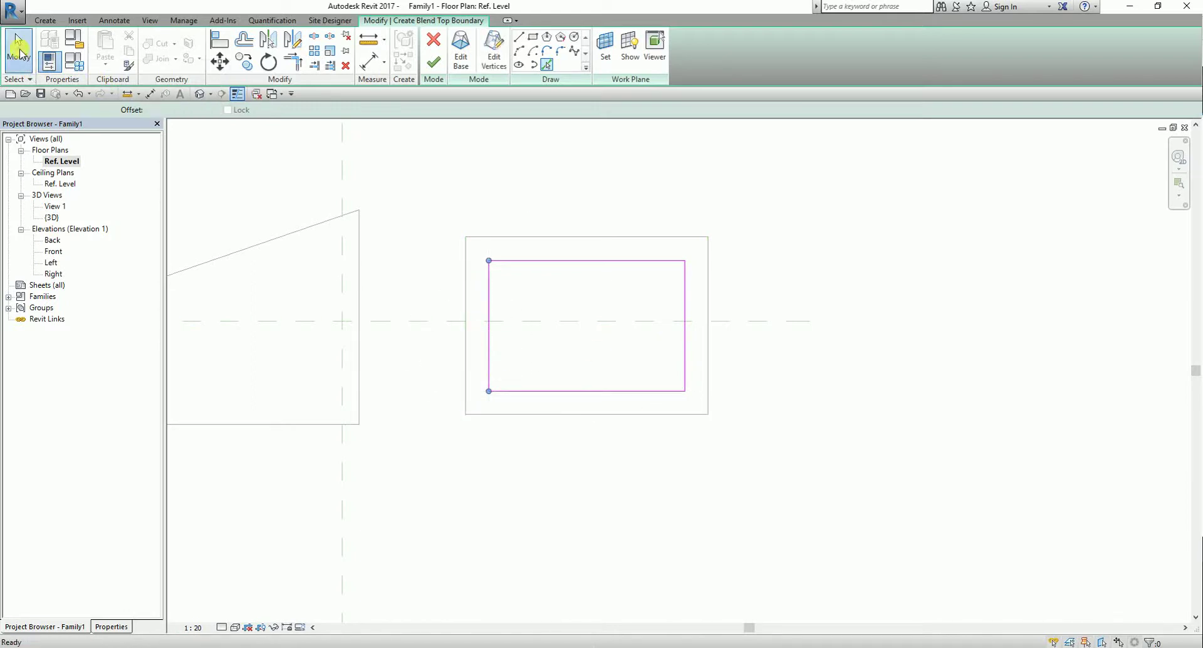
# Confirm the blend's Second End is 250.0 in Properties and finish the blend
pyautogui.click(98, 627)
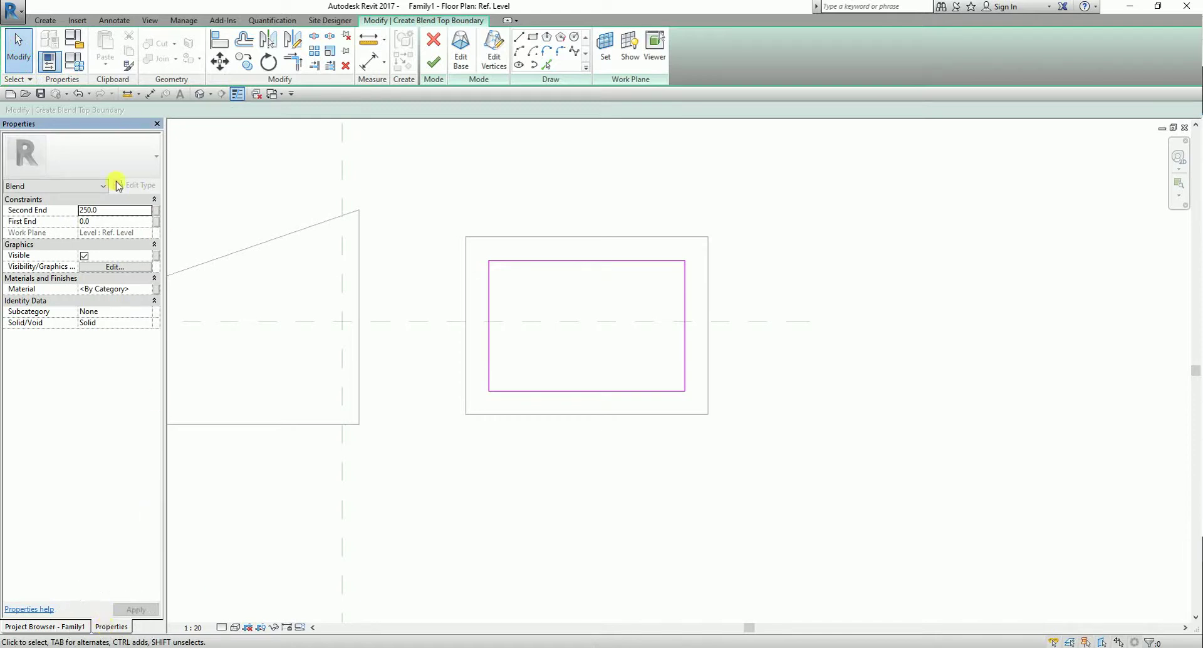
pyautogui.click(112, 212)
pyautogui.click(112, 213)
pyautogui.click(112, 213)
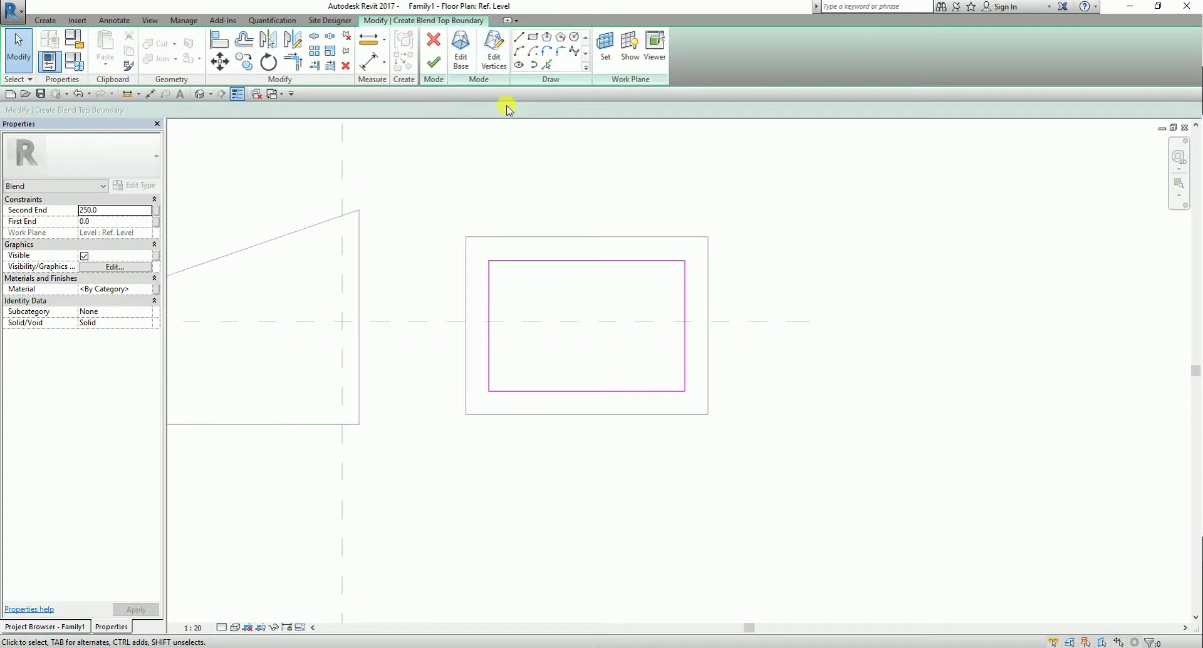
pyautogui.click(435, 64)
# In the default 3D view, set the blend's Second End to 500 and inspect the taller solid
pyautogui.click(873, 271)
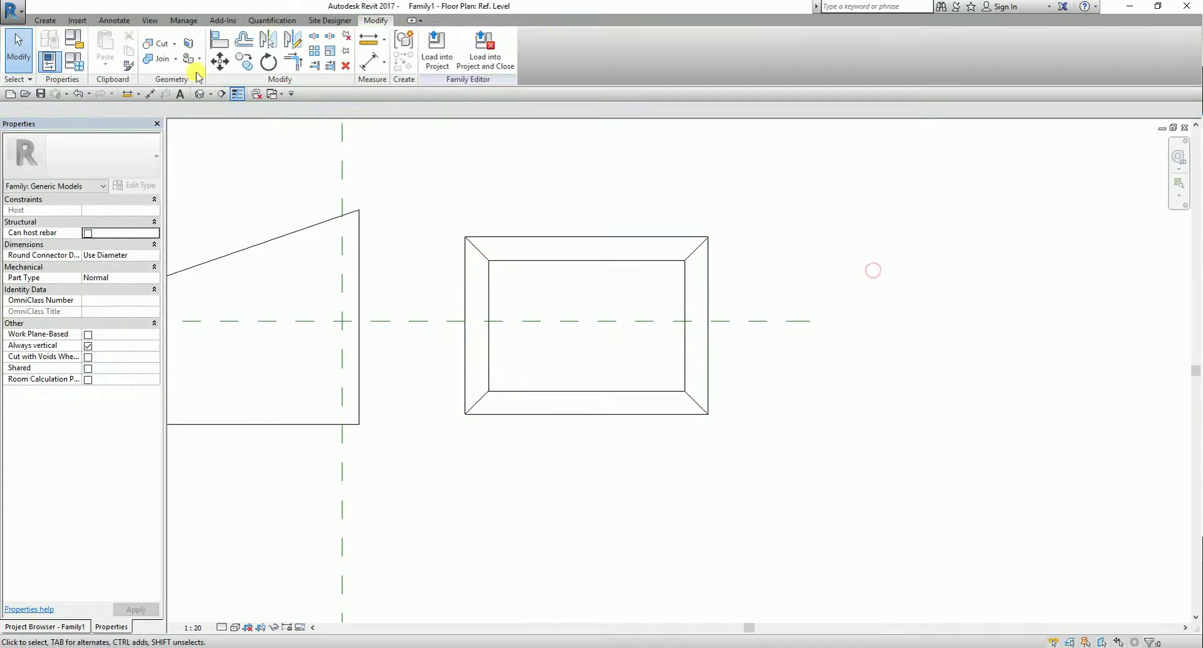
pyautogui.click(199, 95)
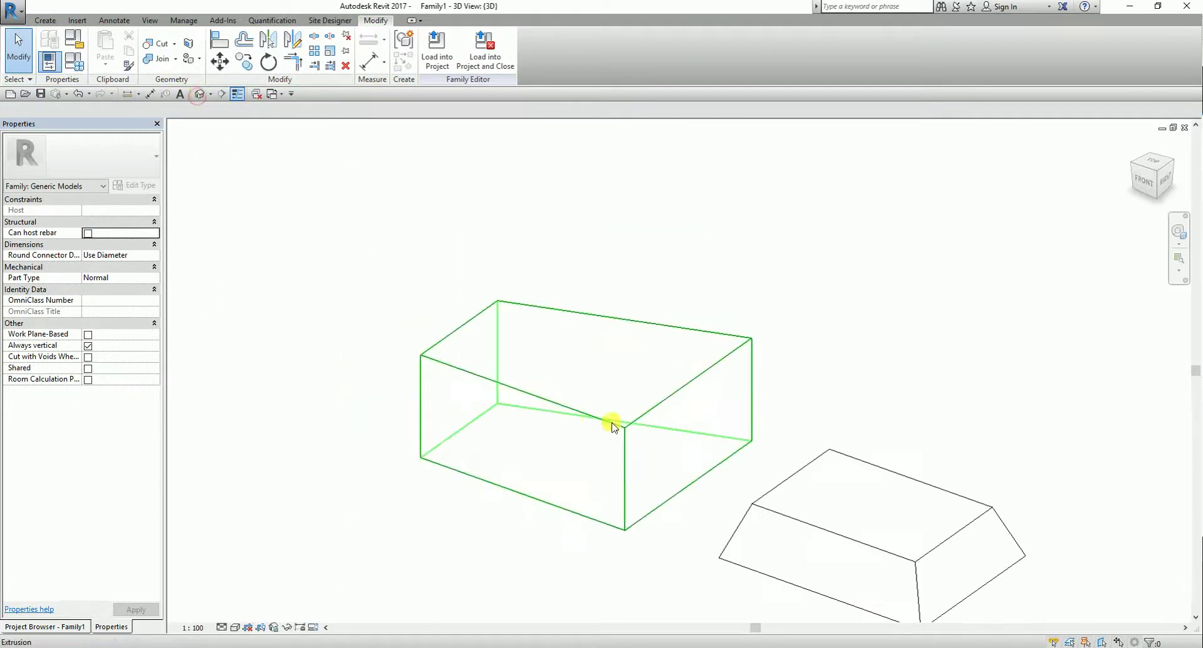
pyautogui.keyDown('shift'); pyautogui.moveTo(612, 424); pyautogui.dragTo(864, 282, button='middle'); pyautogui.keyUp('shift')
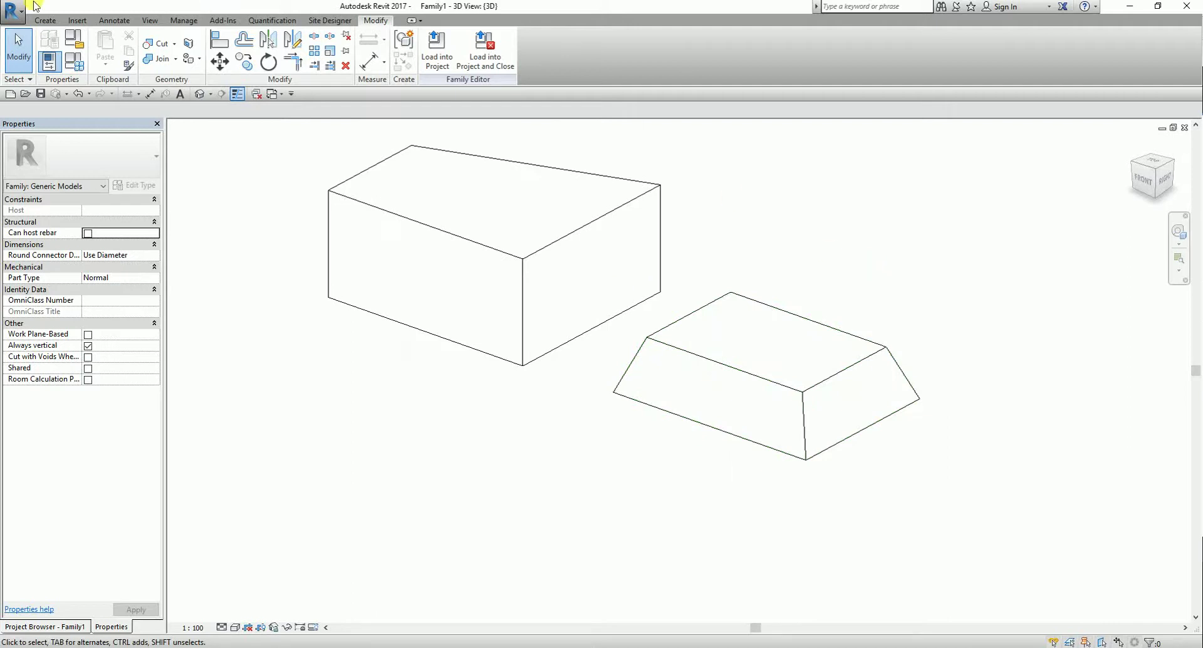
pyautogui.click(693, 349)
pyautogui.click(118, 209)
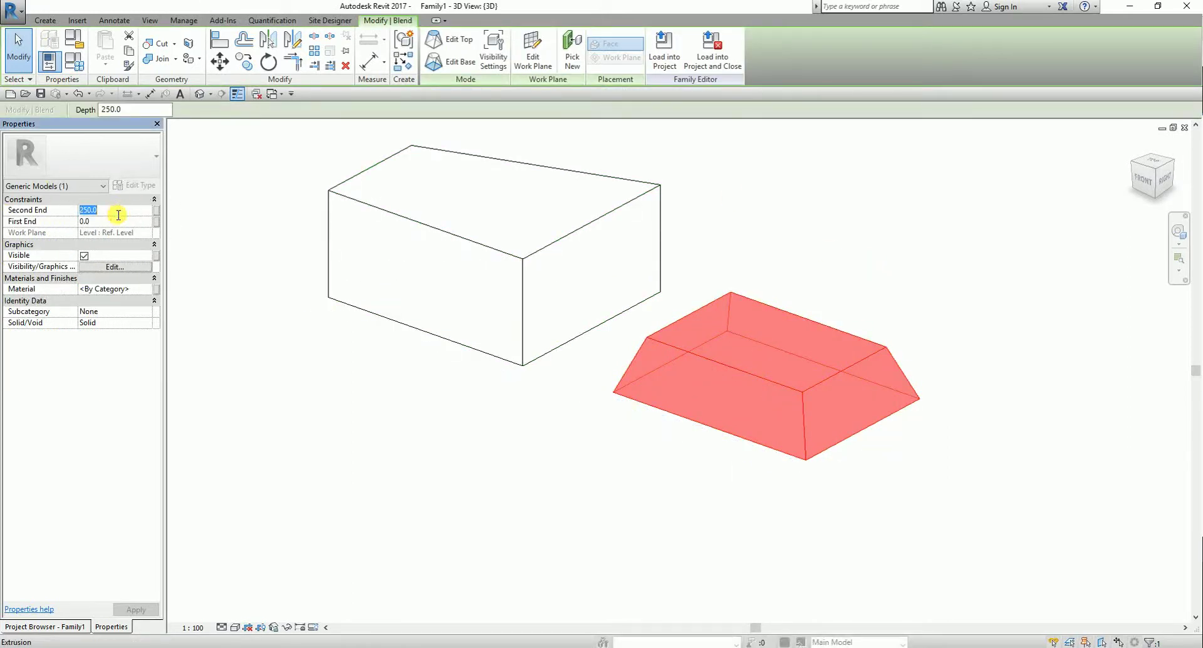
pyautogui.write('5')
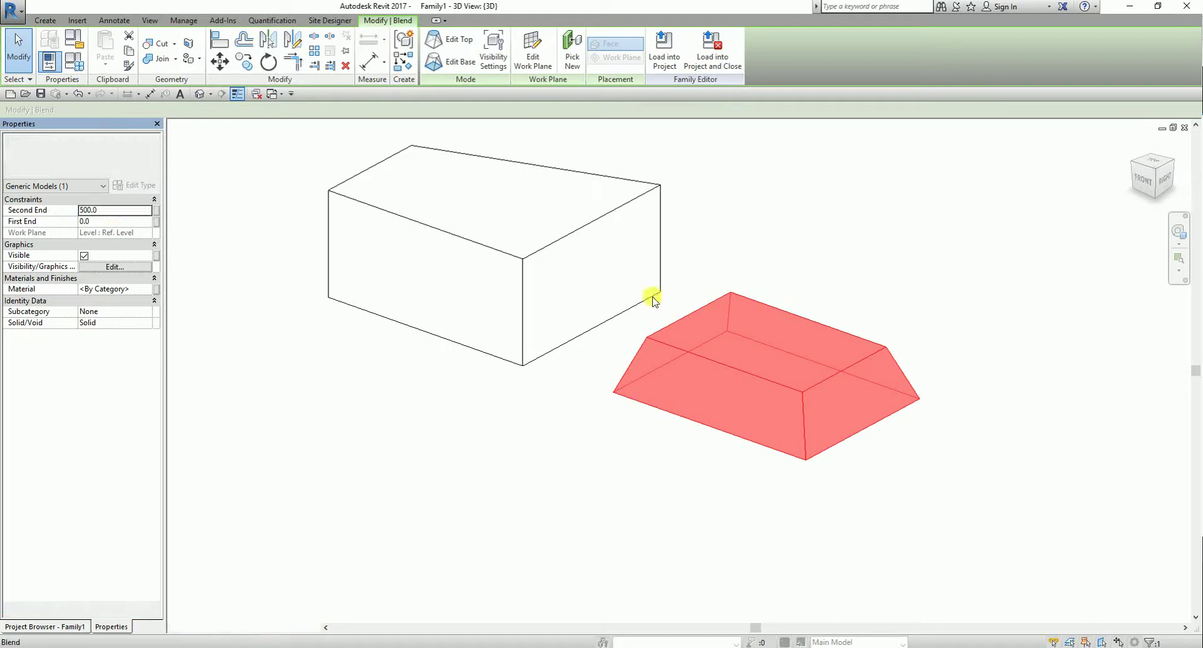
pyautogui.click(704, 530)
pyautogui.keyDown('shift'); pyautogui.moveTo(569, 449); pyautogui.dragTo(850, 319, button='middle'); pyautogui.keyUp('shift')
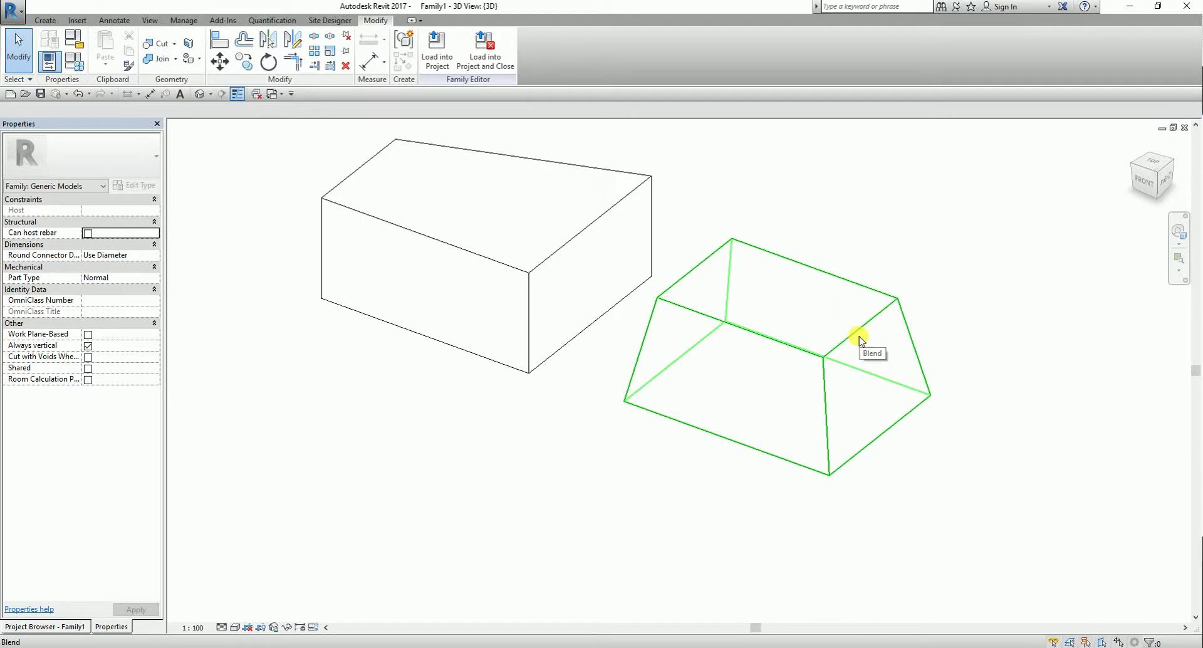
# Open the Ref. Level floor plan and pan so the extrusion and blend sit centred
pyautogui.click(53, 626)
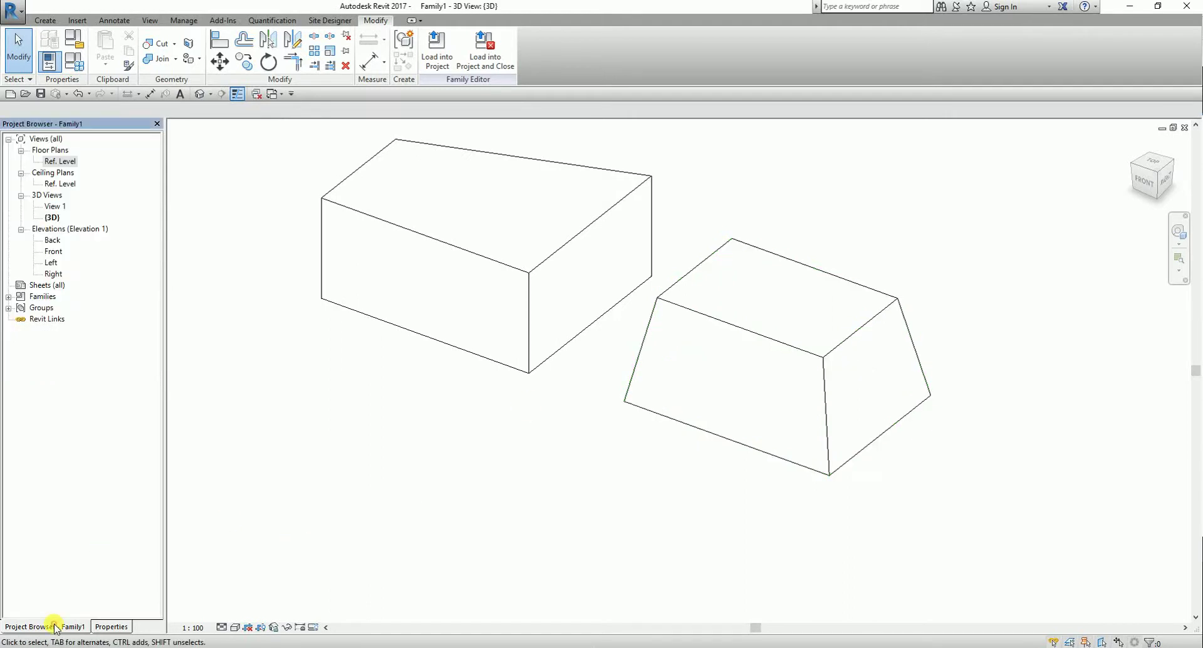
pyautogui.doubleClick(60, 161)
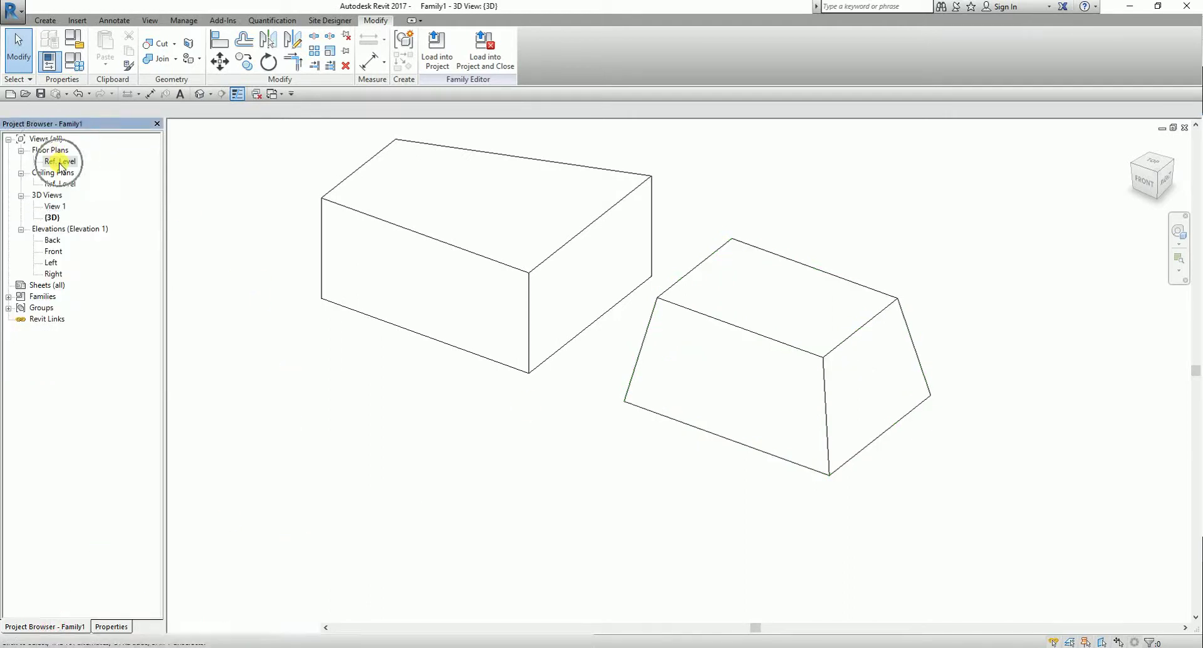
pyautogui.moveTo(664, 376)
pyautogui.mouseDown(button='middle')
pyautogui.moveTo(725, 370)
pyautogui.moveTo(439, 362)
pyautogui.mouseUp(button='middle')
pyautogui.click(44, 20)
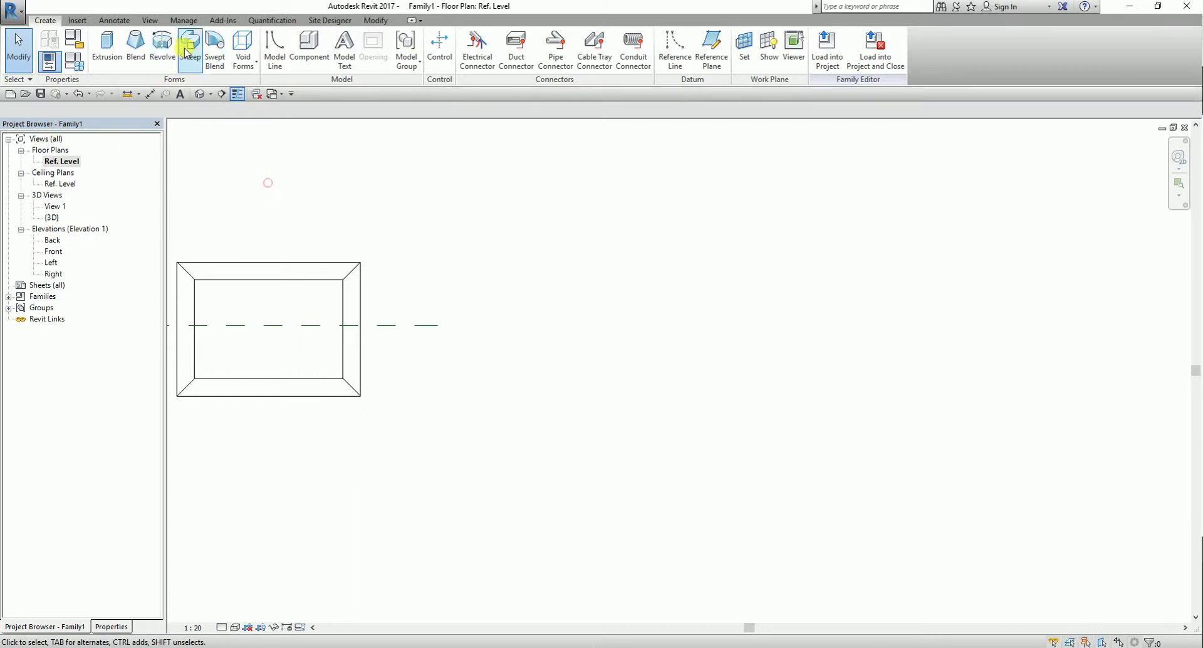
pyautogui.click(266, 183)
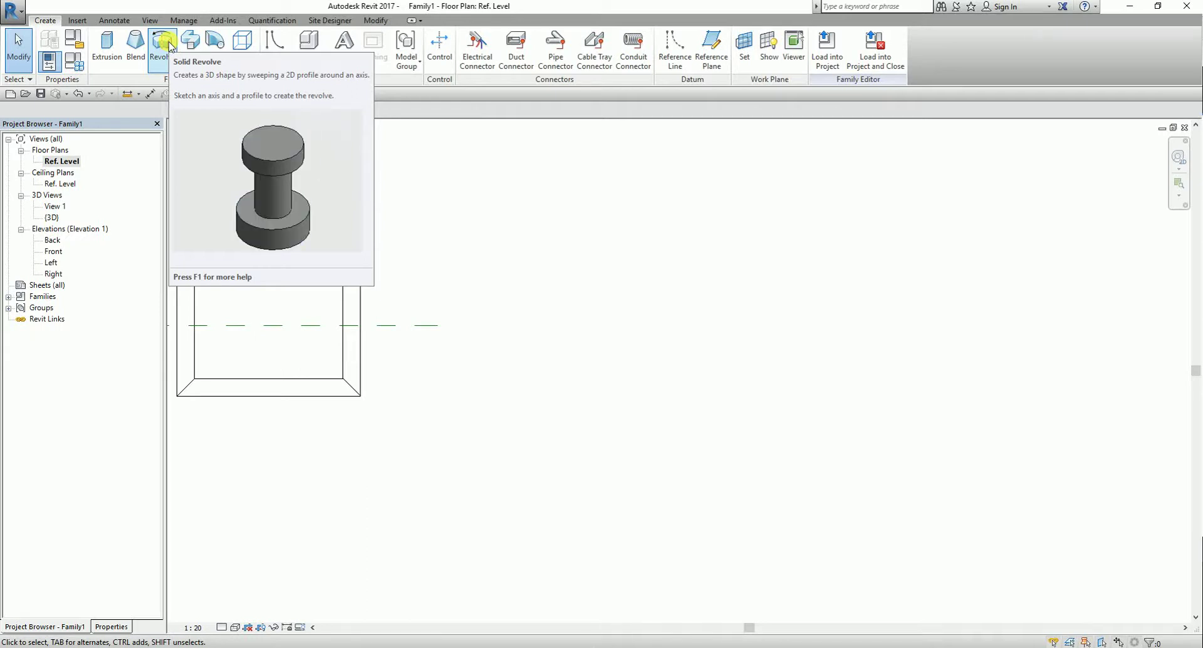
pyautogui.scroll(-3, 564, 256)
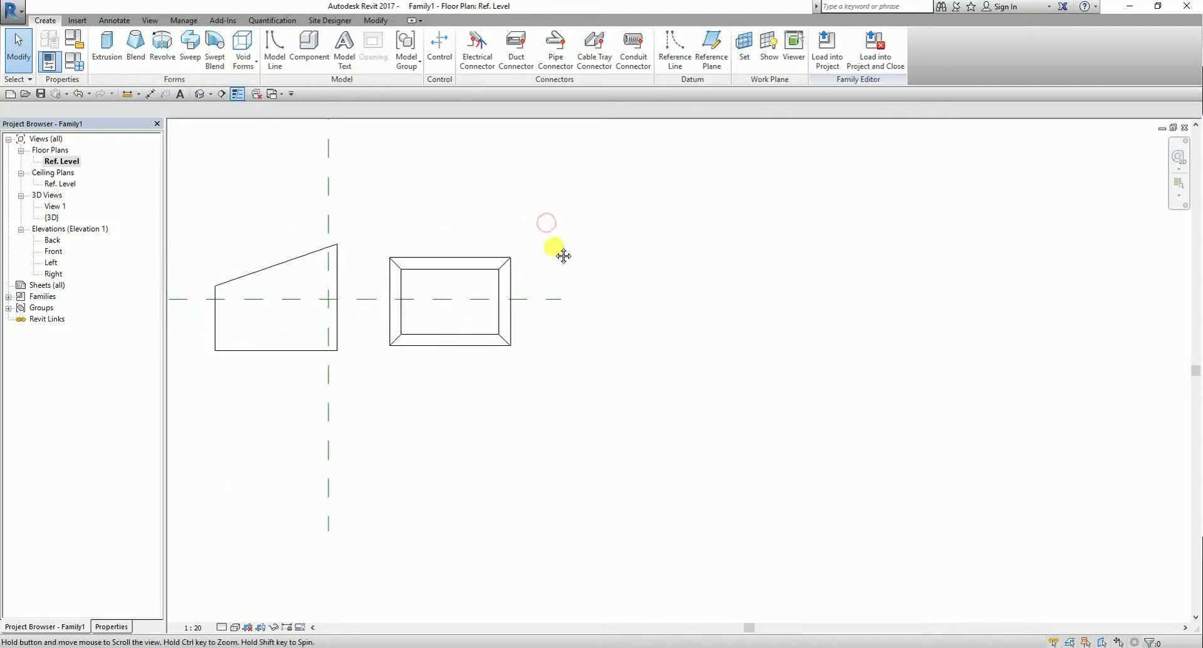
pyautogui.moveTo(564, 256); pyautogui.dragTo(610, 259, button='middle')
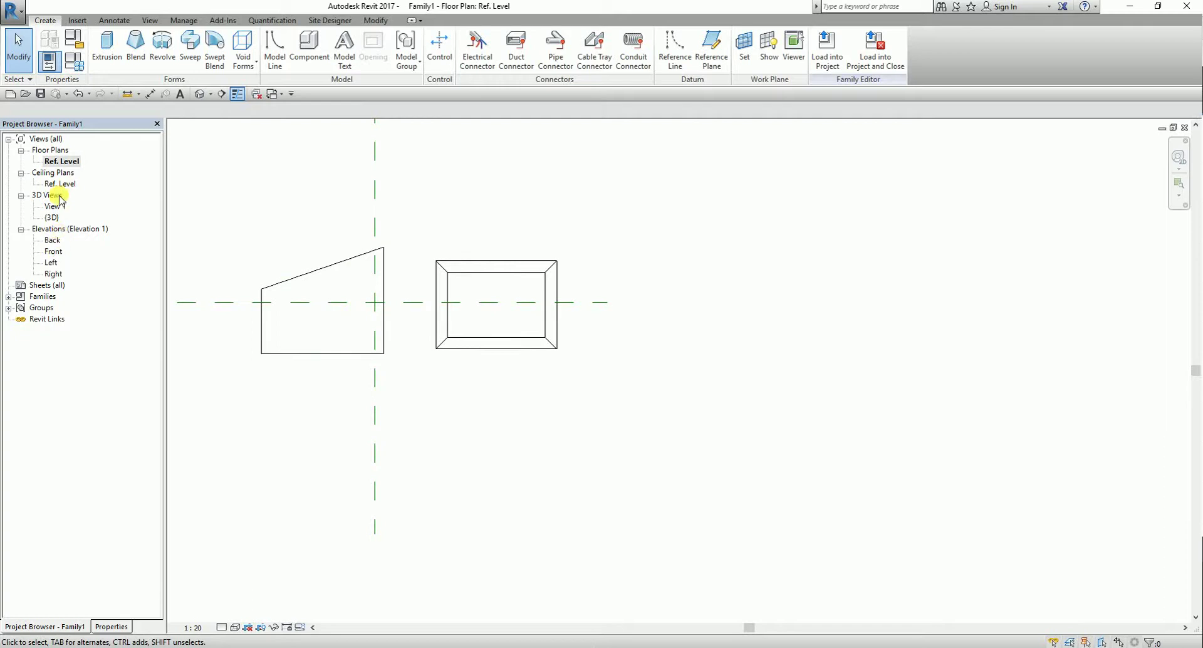
# Open the Front elevation and zoom to fit all the shapes
pyautogui.doubleClick(51, 251)
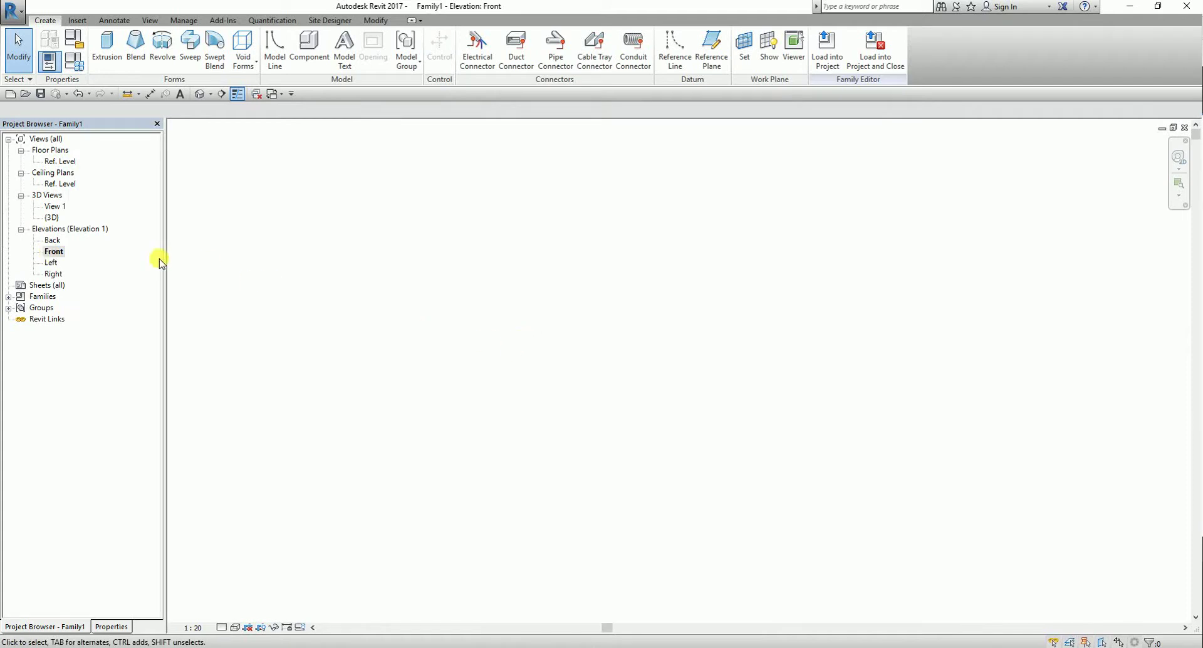
pyautogui.scroll(-2, 589, 384)
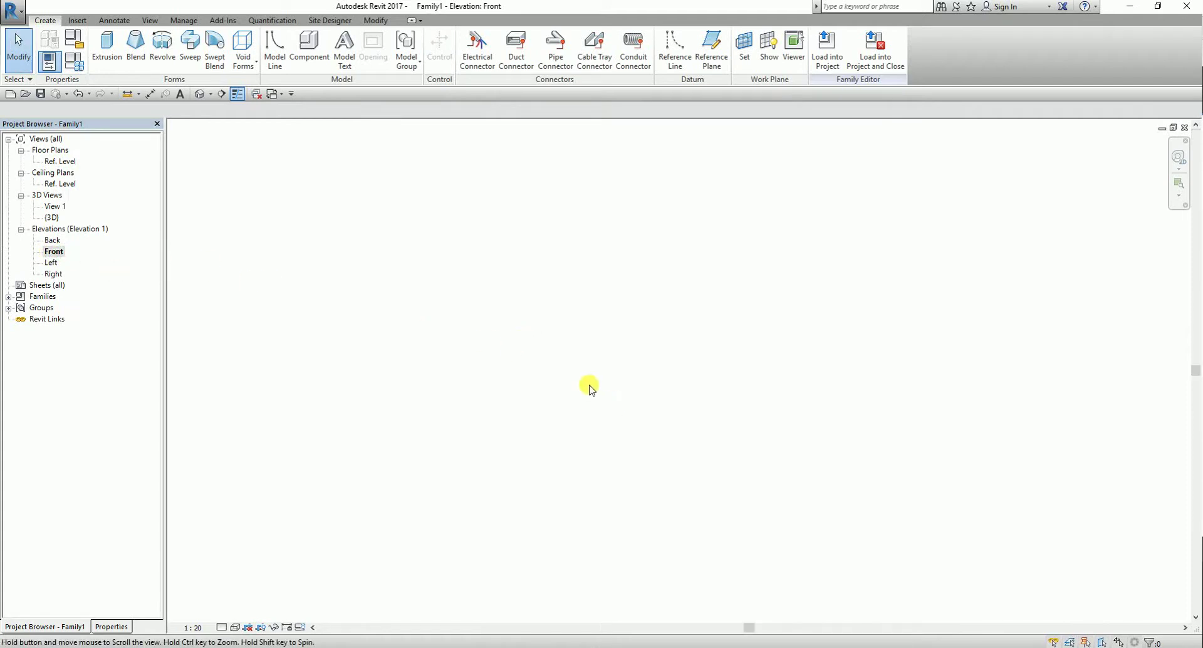
pyautogui.rightClick(605, 300)
pyautogui.click(659, 396)
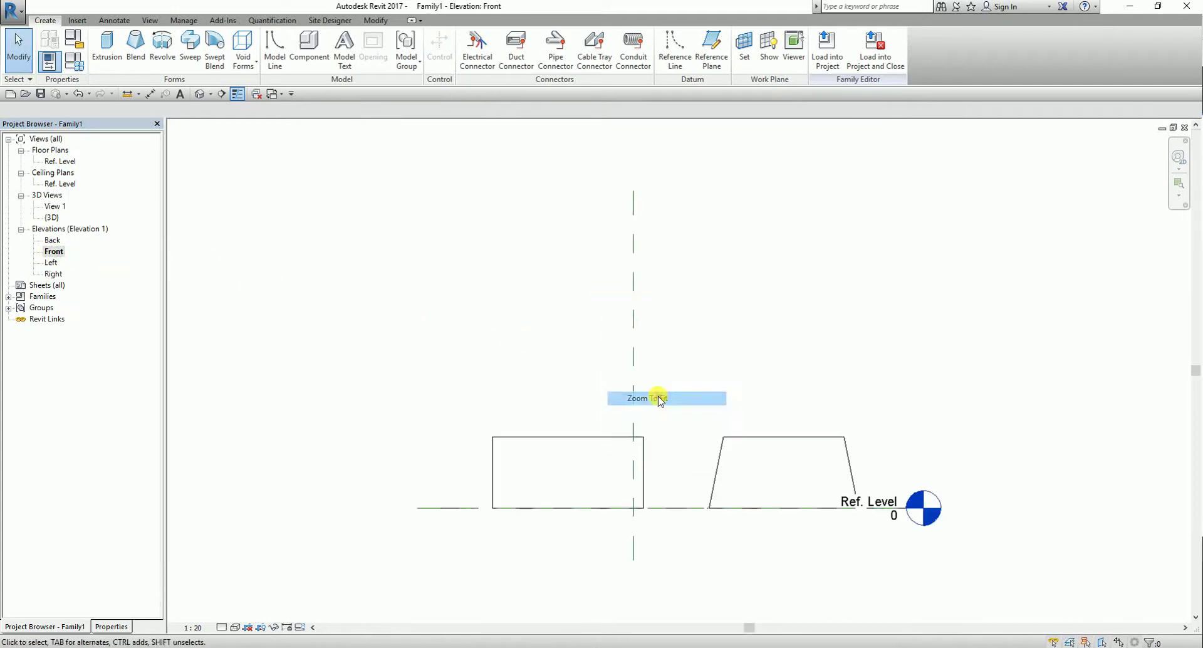
pyautogui.moveTo(817, 471); pyautogui.dragTo(650, 328, button='middle')
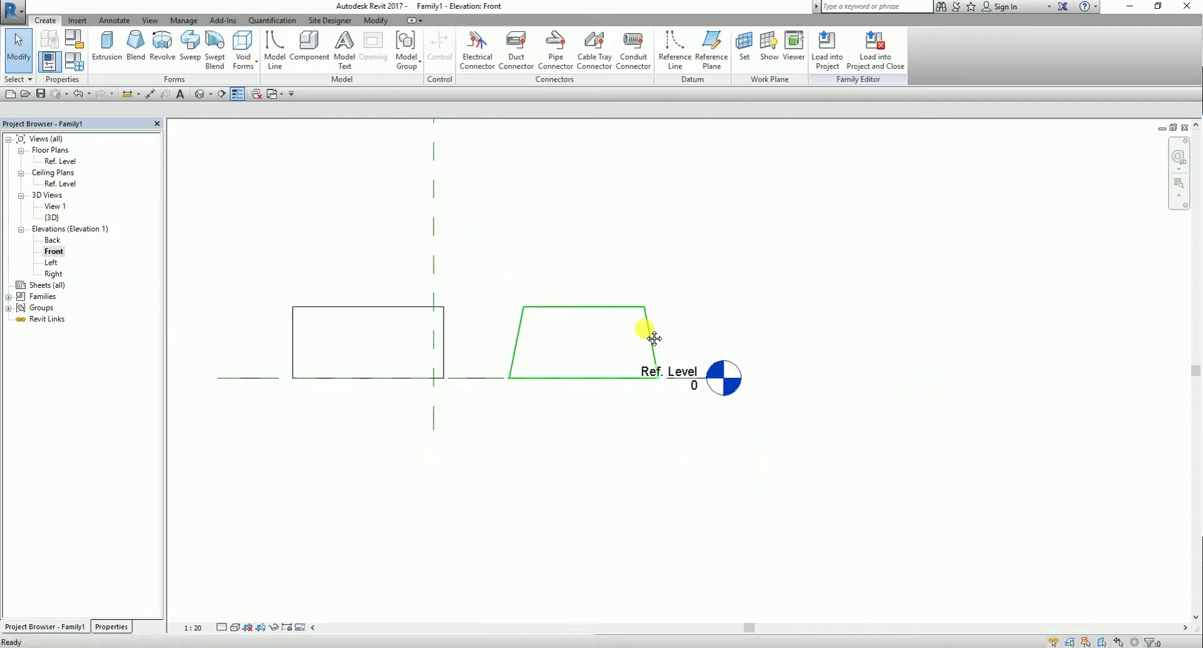
# Select the Ref. Level line and drag its end further to the right
pyautogui.click(666, 372)
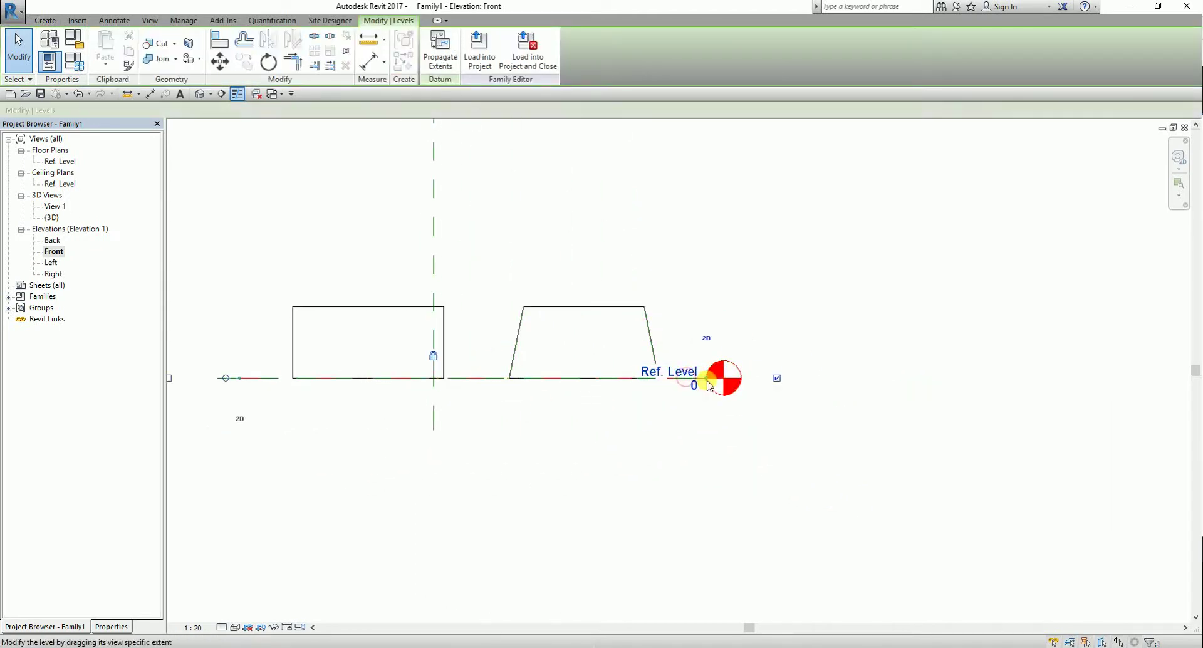
pyautogui.moveTo(707, 379); pyautogui.dragTo(1132, 374)
pyautogui.moveTo(723, 285); pyautogui.dragTo(480, 274, button='middle')
pyautogui.click(481, 274)
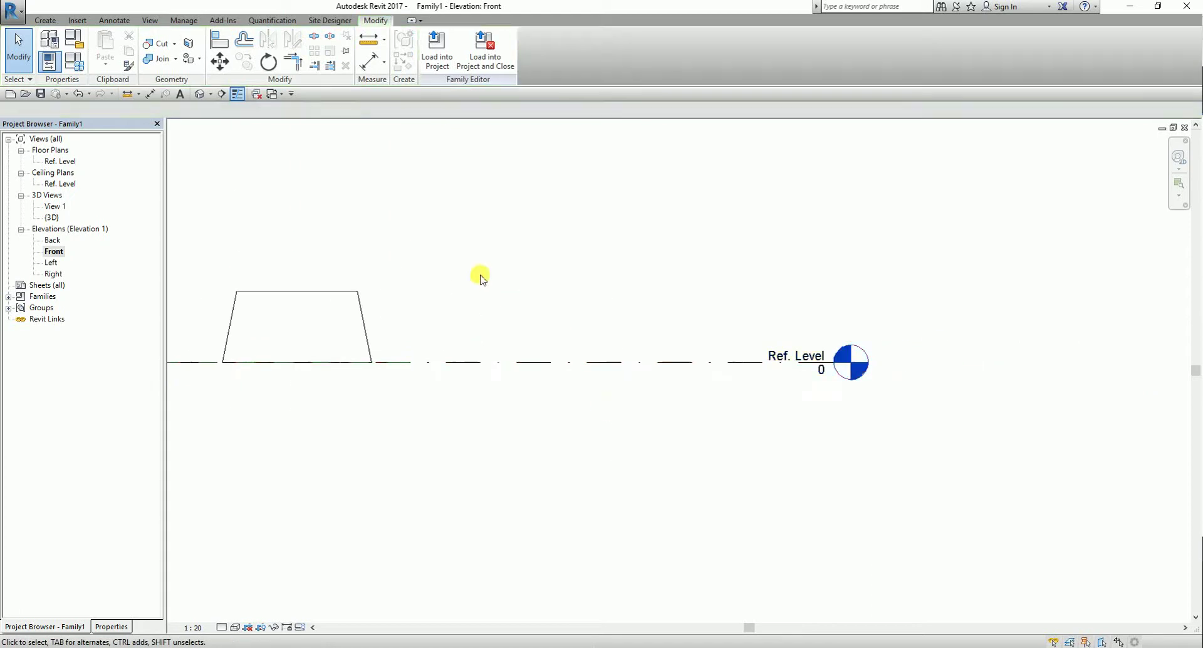
pyautogui.click(491, 317)
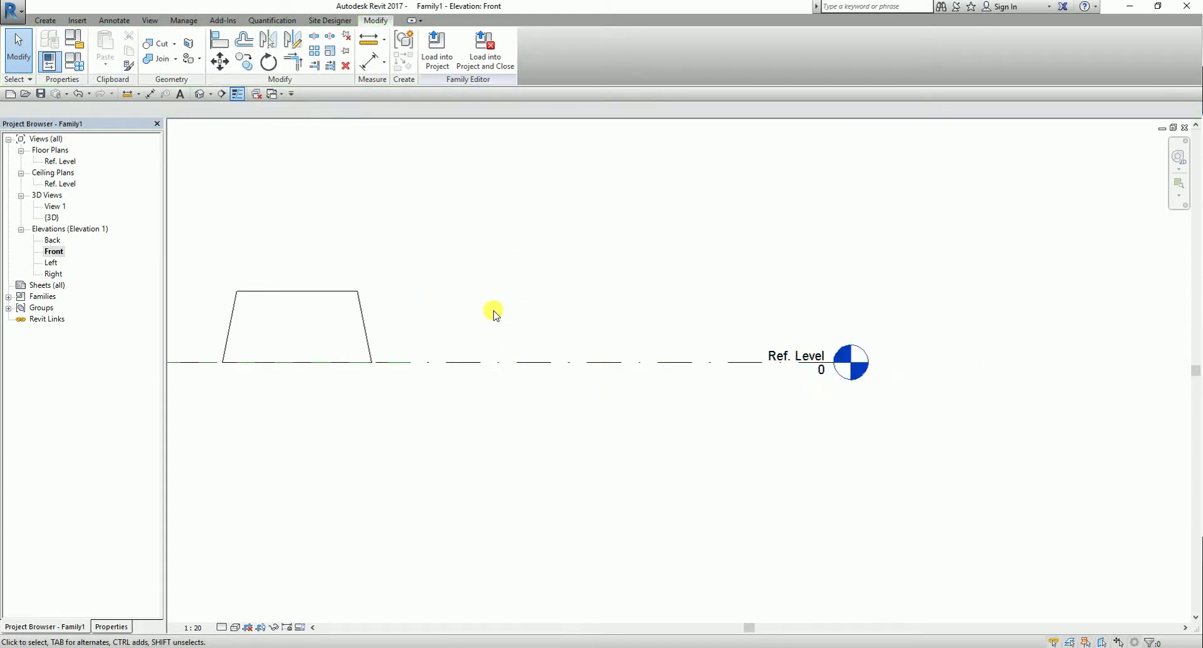
pyautogui.click(45, 20)
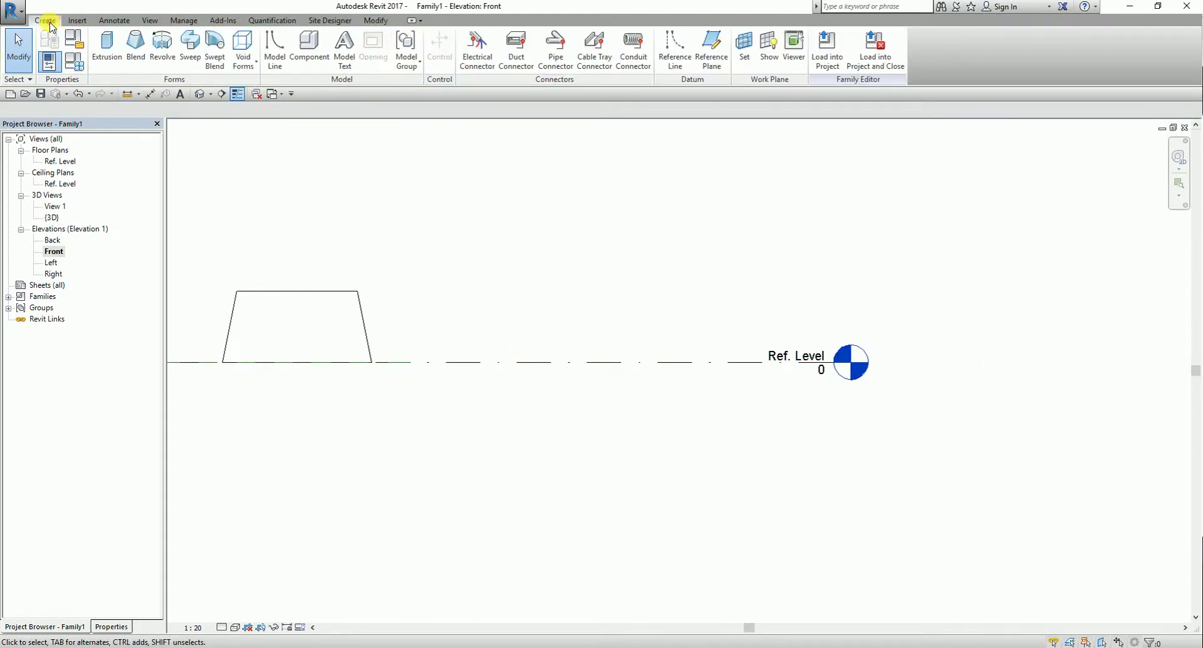
# Start a revolve and draw a vertical axis line ending at the Ref. Level
pyautogui.click(162, 57)
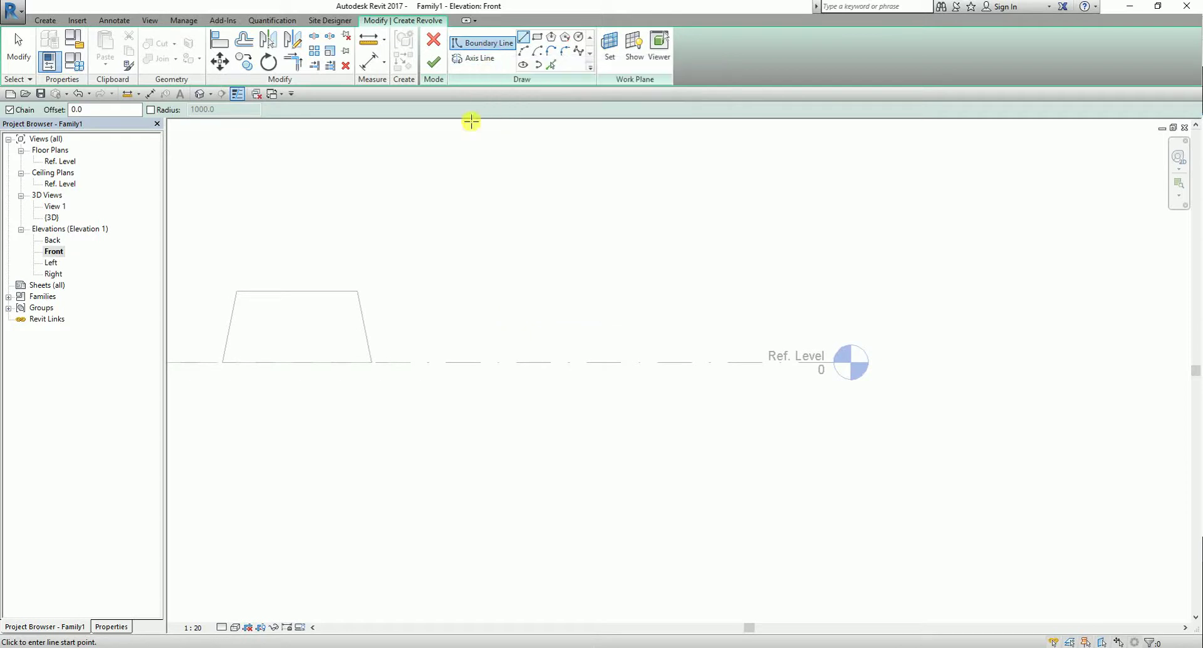
pyautogui.click(480, 60)
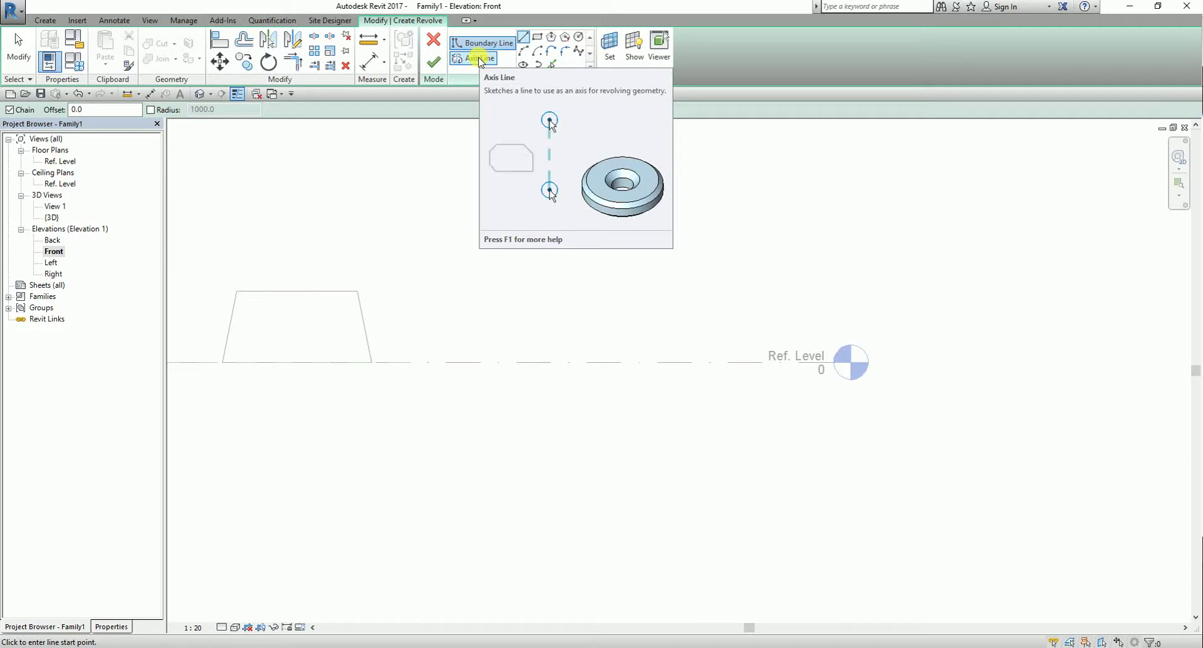
pyautogui.click(481, 60)
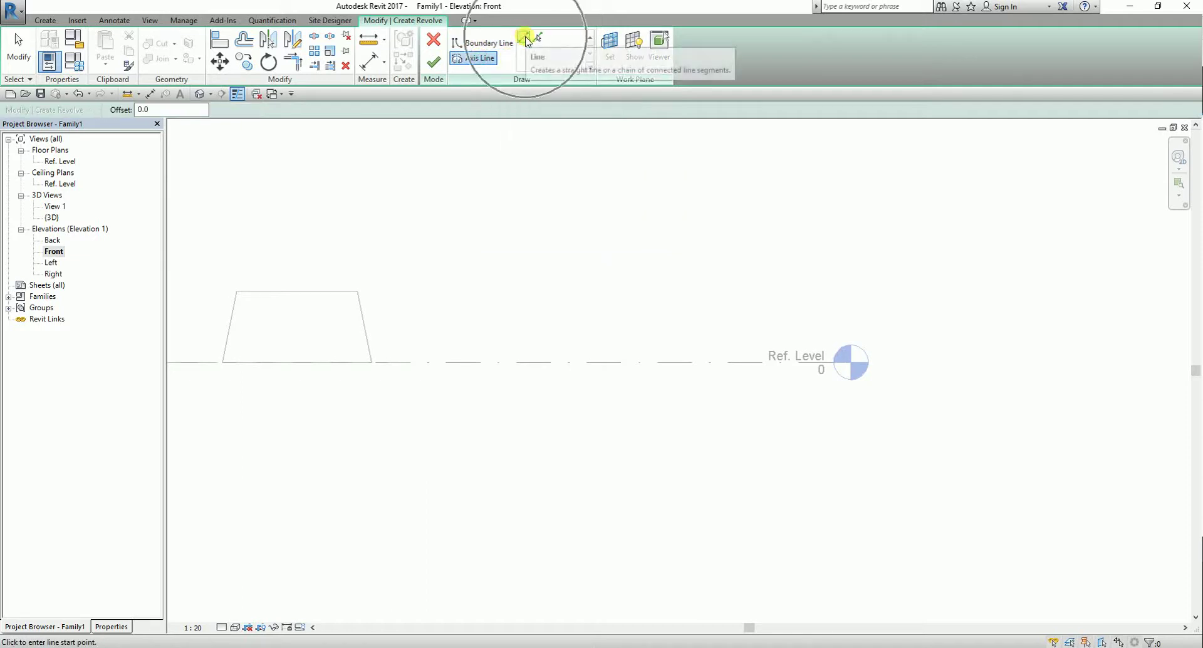
pyautogui.click(524, 39)
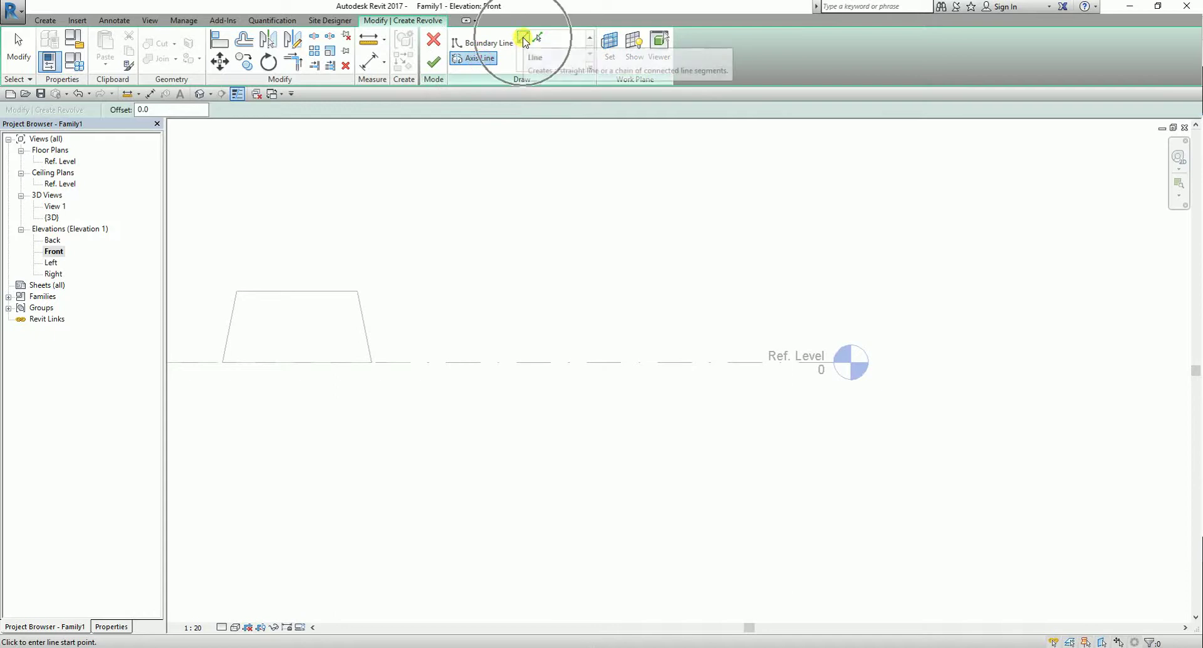
pyautogui.click(537, 219)
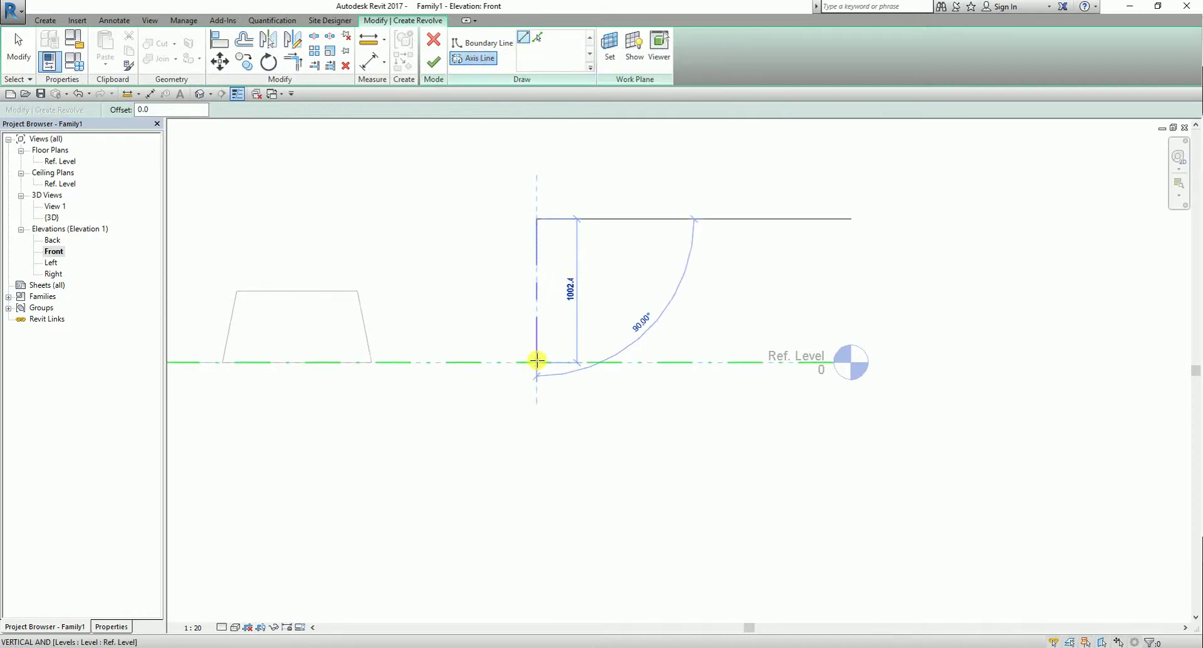
pyautogui.click(537, 361)
pyautogui.click(482, 270)
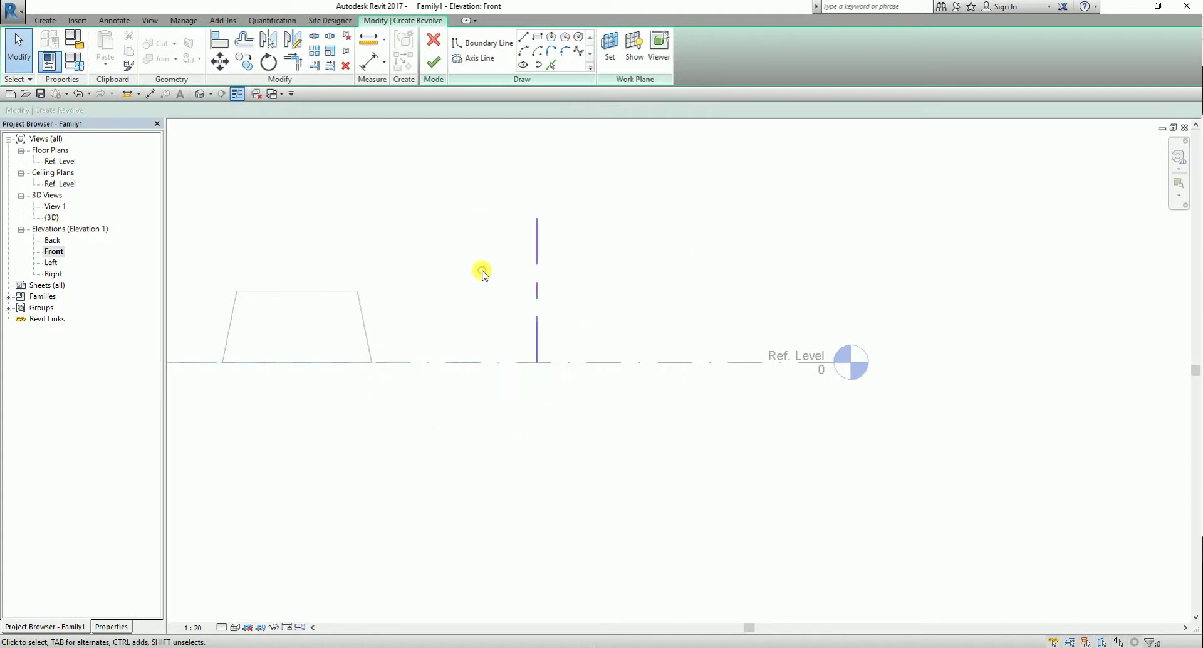
# Begin the boundary profile on the axis with a 240 top edge and a 200 outward step
pyautogui.click(486, 44)
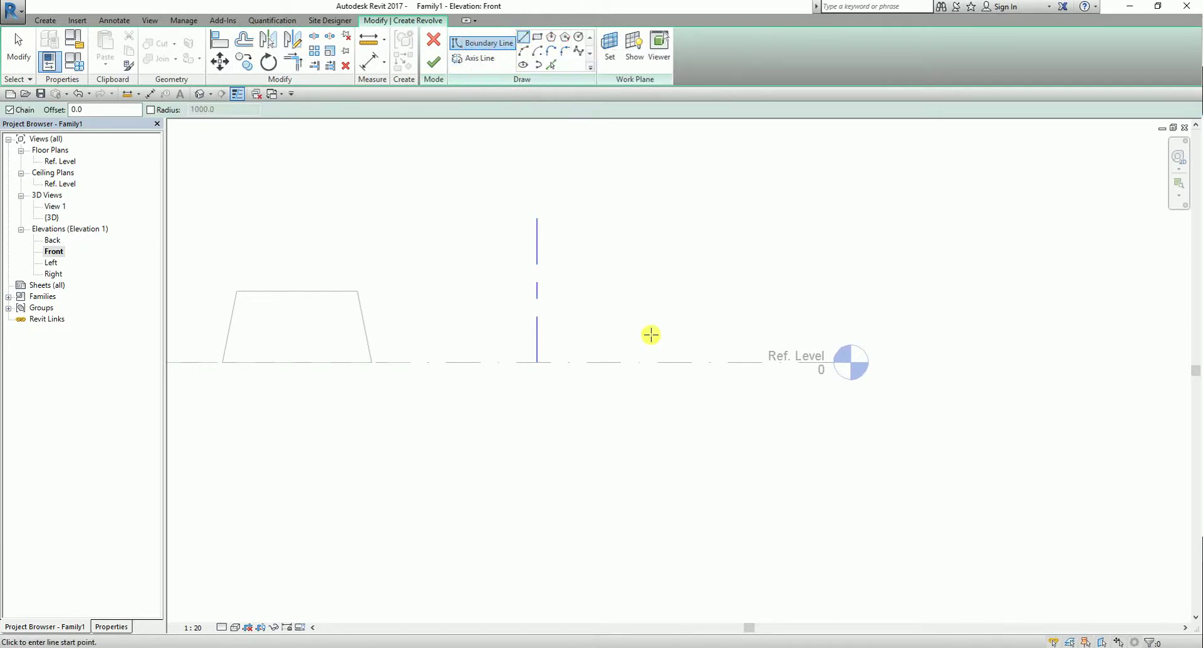
pyautogui.scroll(2, 568, 266)
pyautogui.moveTo(564, 266); pyautogui.dragTo(510, 274, button='middle')
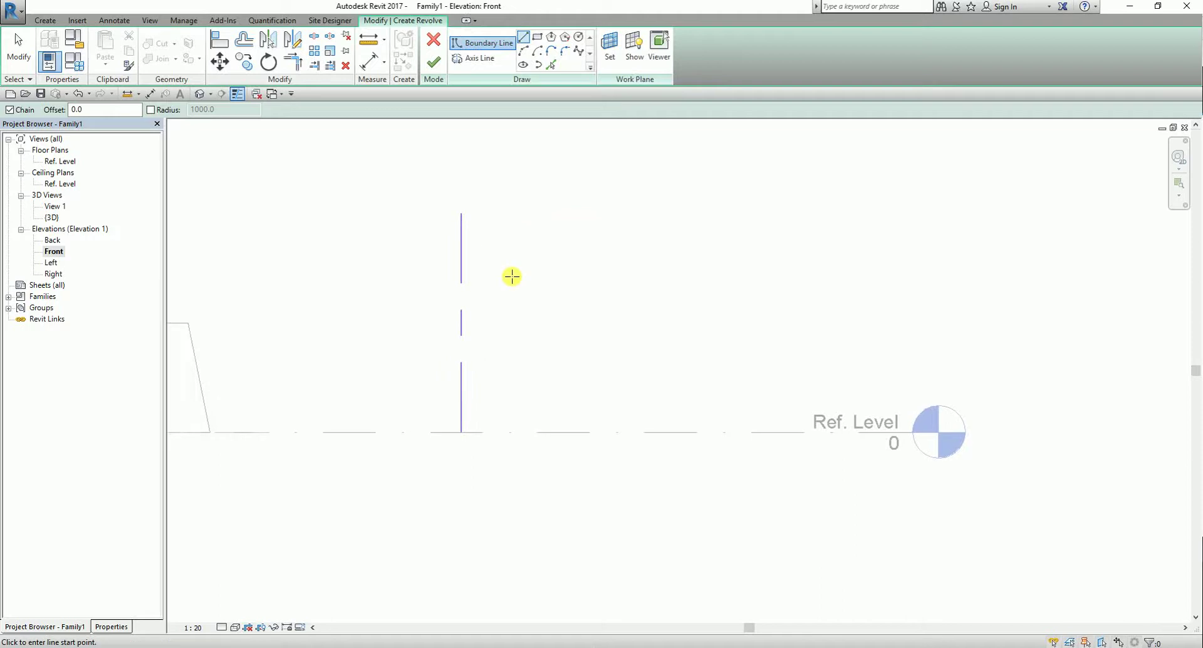
pyautogui.click(463, 232)
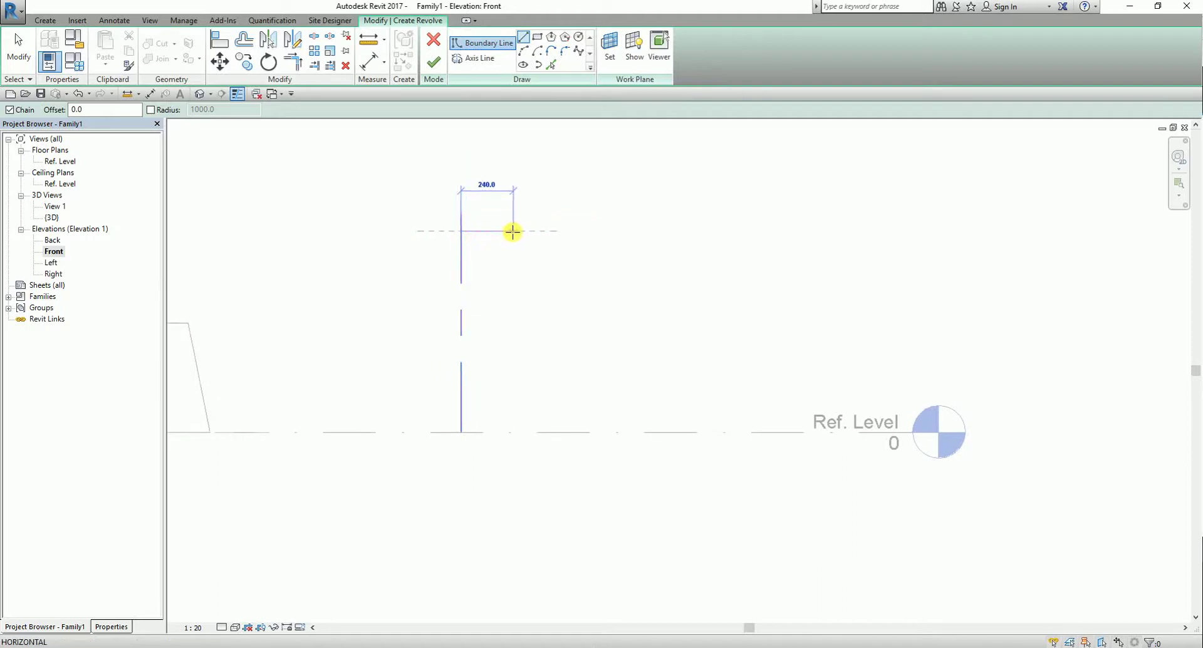
pyautogui.click(513, 231)
pyautogui.click(513, 283)
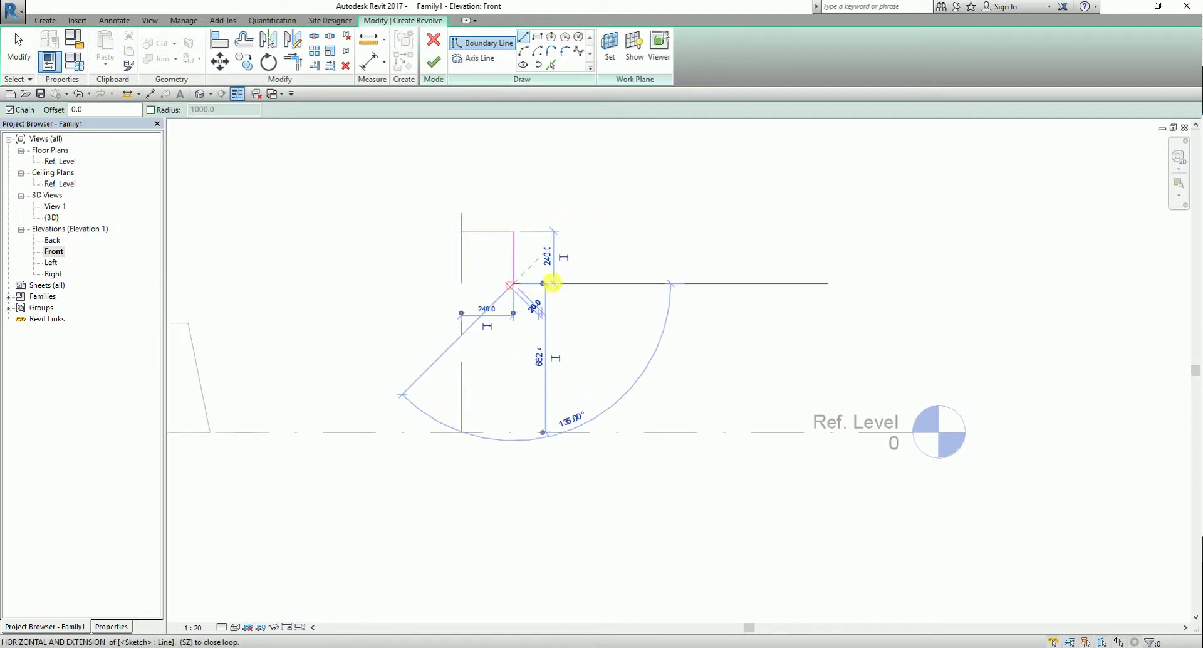
pyautogui.click(557, 283)
pyautogui.click(557, 331)
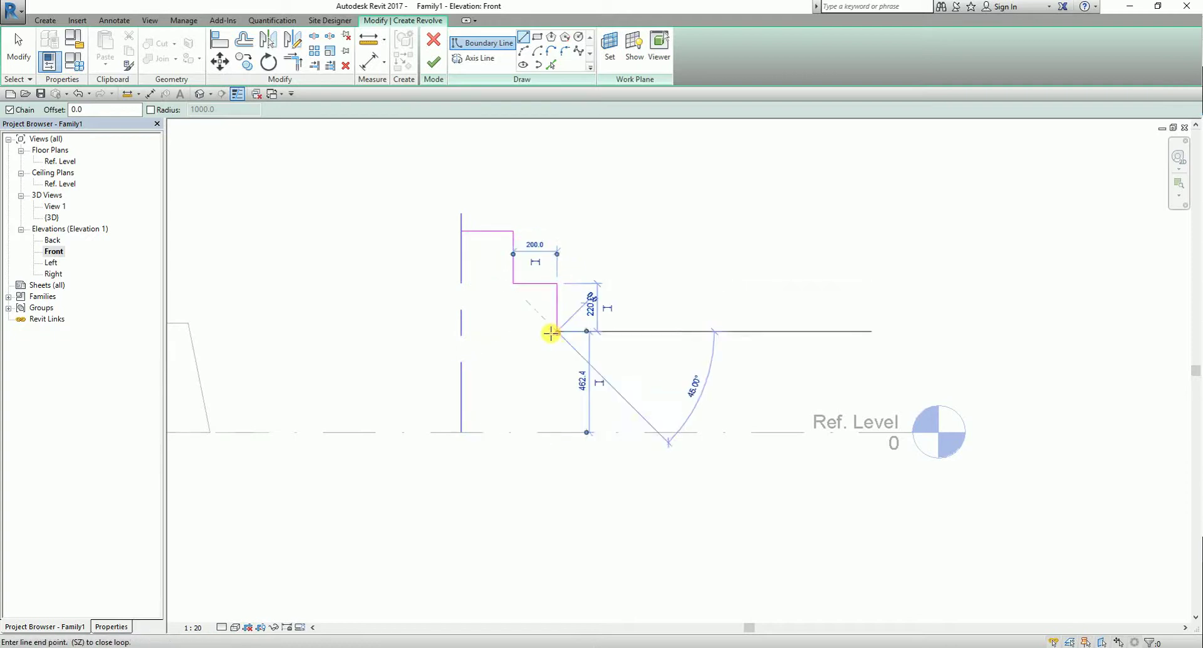
# Complete the profile with an inward step and a 340 base step, closing it along the axis
pyautogui.click(500, 331)
pyautogui.click(500, 375)
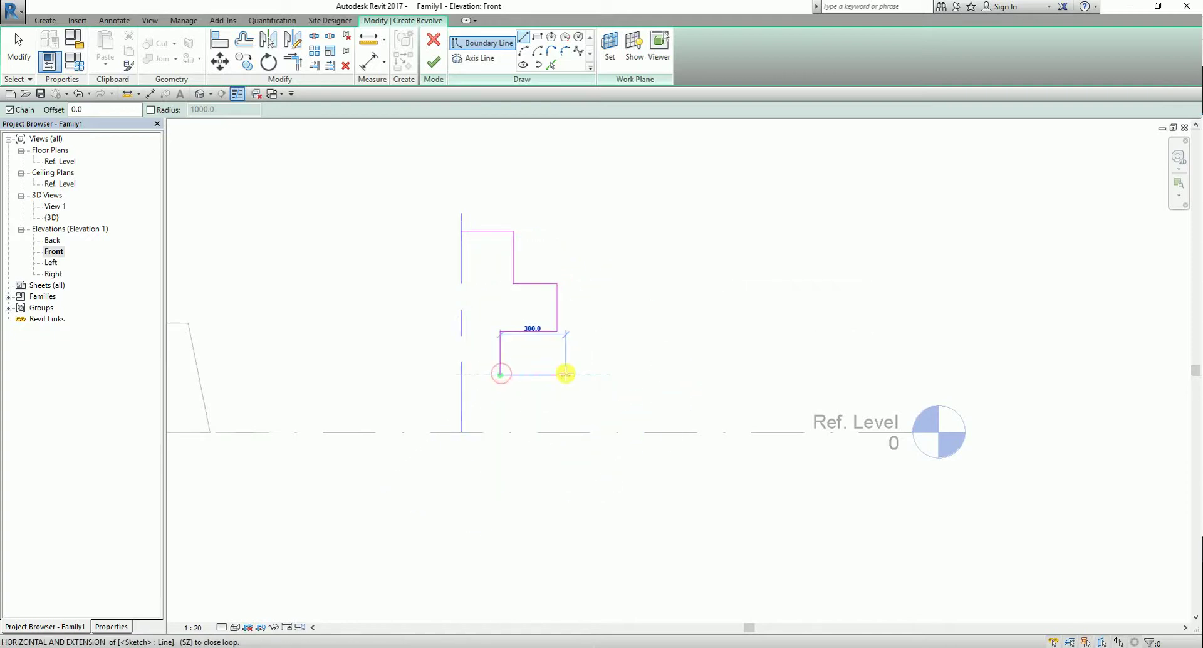
pyautogui.click(575, 375)
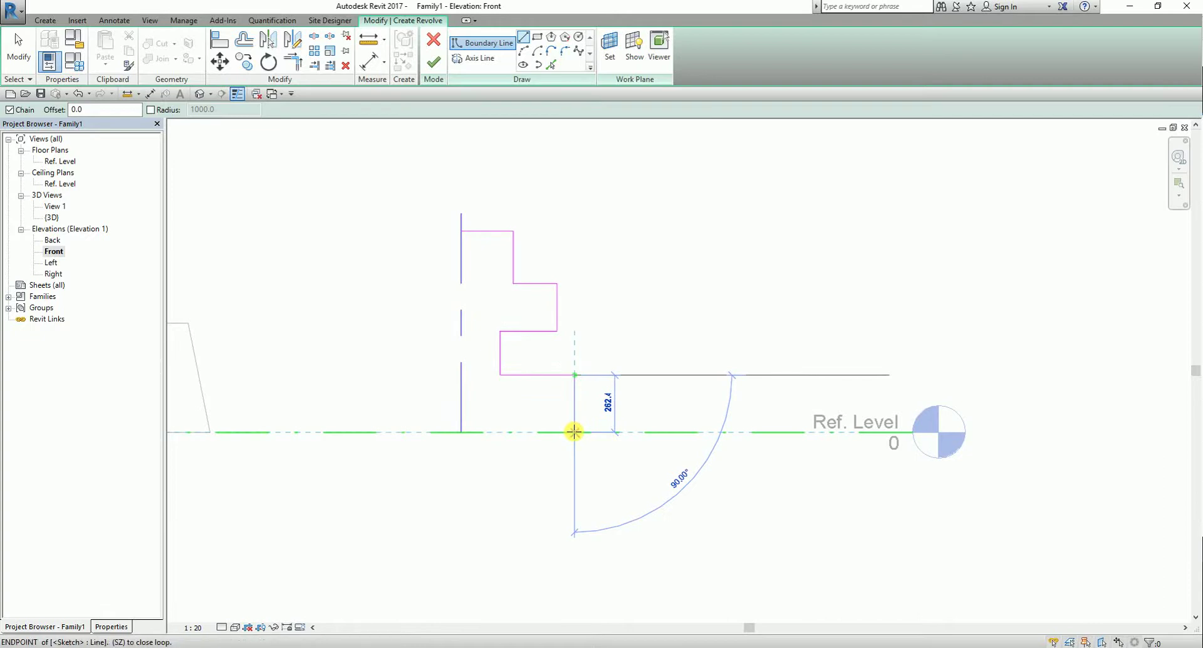
pyautogui.click(575, 432)
pyautogui.click(461, 432)
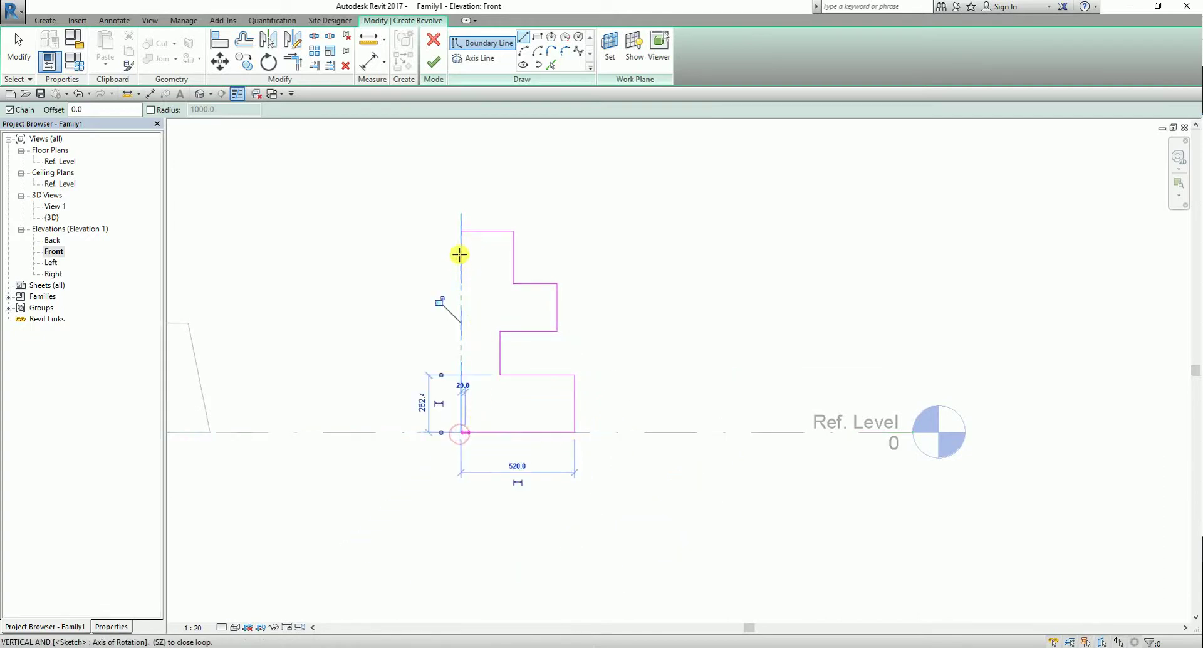
pyautogui.click(461, 233)
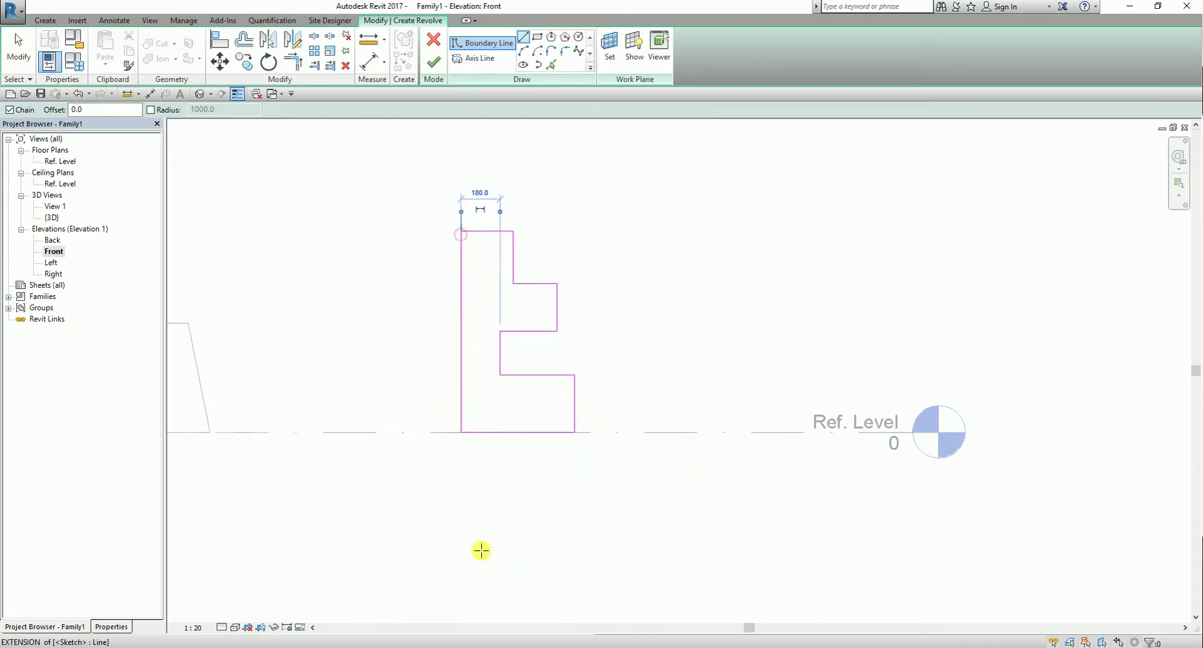
pyautogui.click(18, 47)
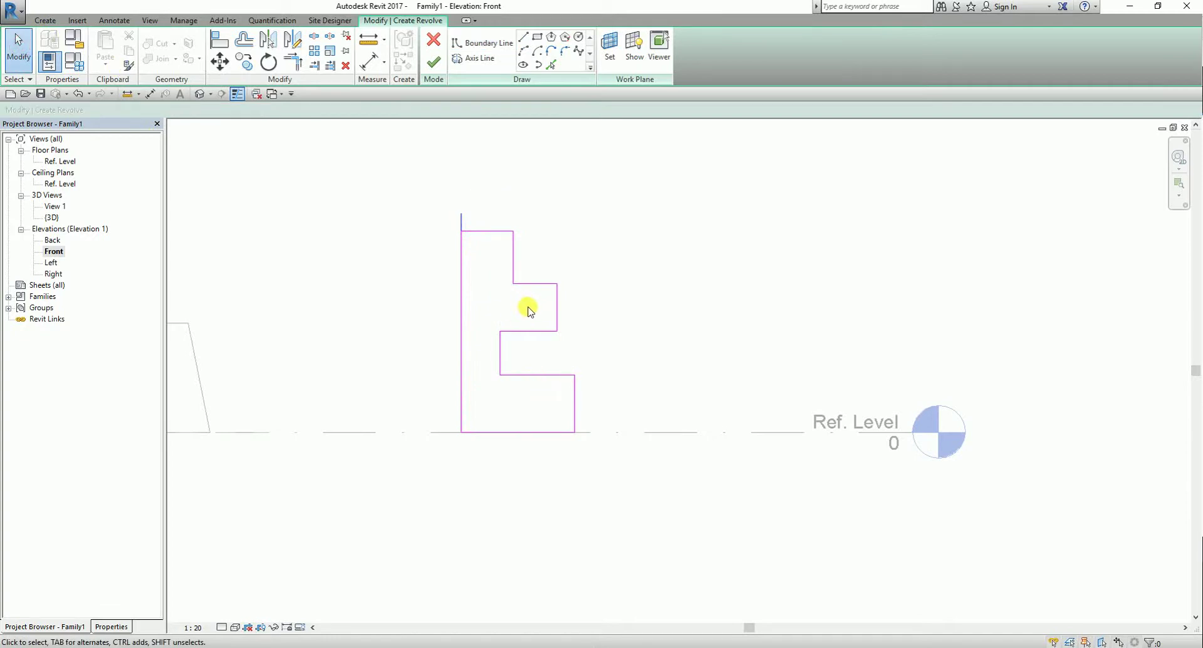
# Finish the sketch to create the four-tier stepped revolve
pyautogui.scroll(2, 495, 325)
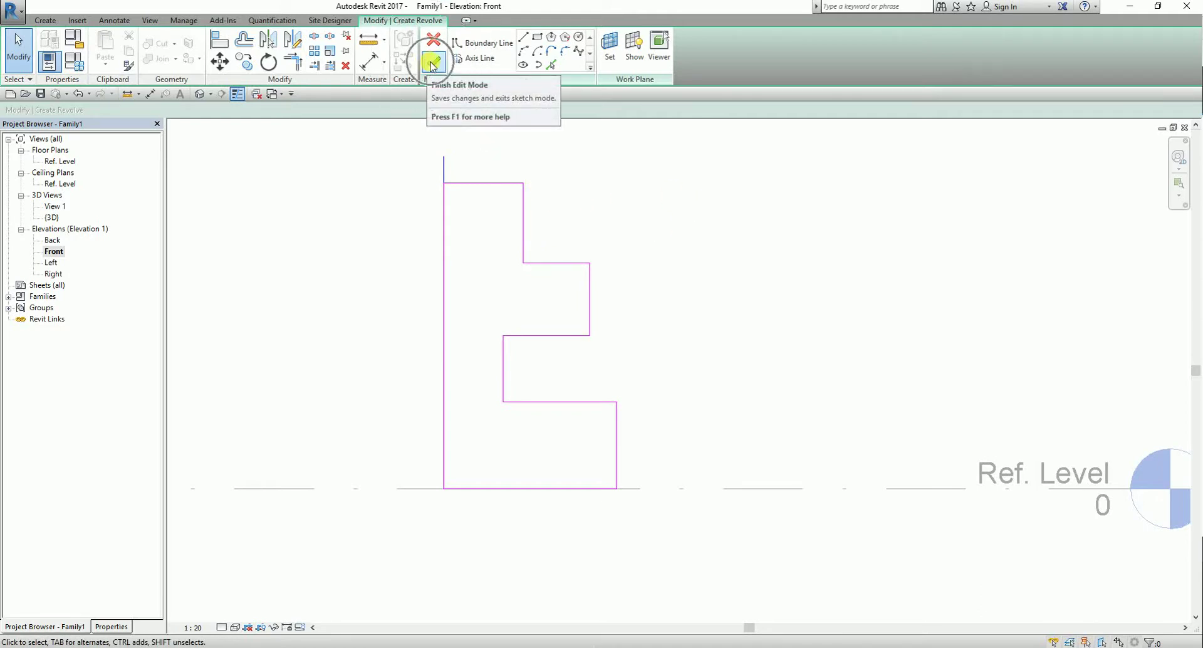
pyautogui.click(432, 63)
pyautogui.click(700, 270)
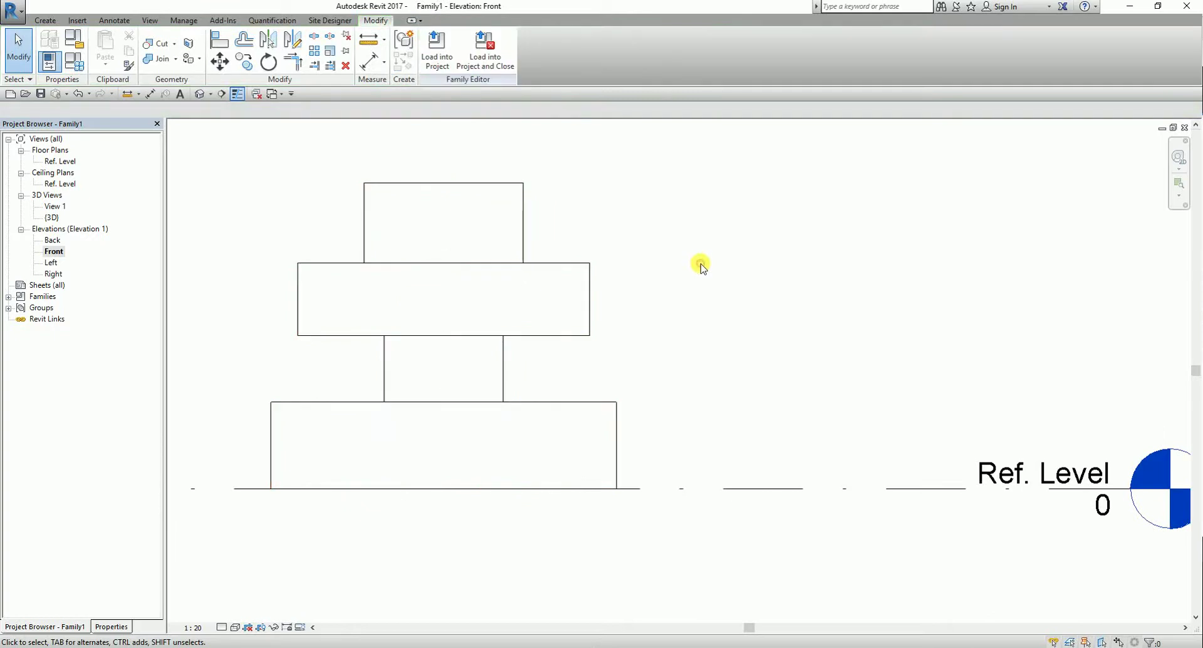
pyautogui.scroll(-3, 495, 351)
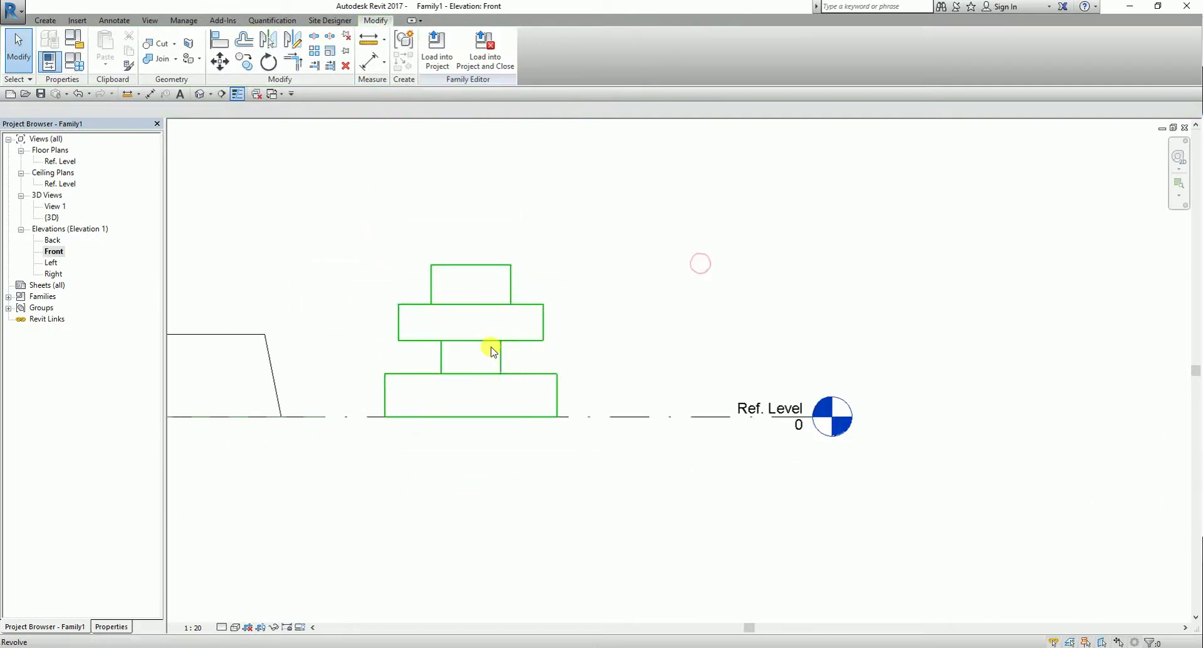
# Switch to the default 3D view, then orbit and pan to see the stepped revolve beside the box and blend
pyautogui.click(199, 95)
pyautogui.moveTo(470, 368)
pyautogui.keyDown('shift'); pyautogui.mouseDown(button='middle')
pyautogui.moveTo(625, 431)
pyautogui.moveTo(596, 400)
pyautogui.moveTo(573, 409)
pyautogui.mouseUp(button='middle'); pyautogui.keyUp('shift')
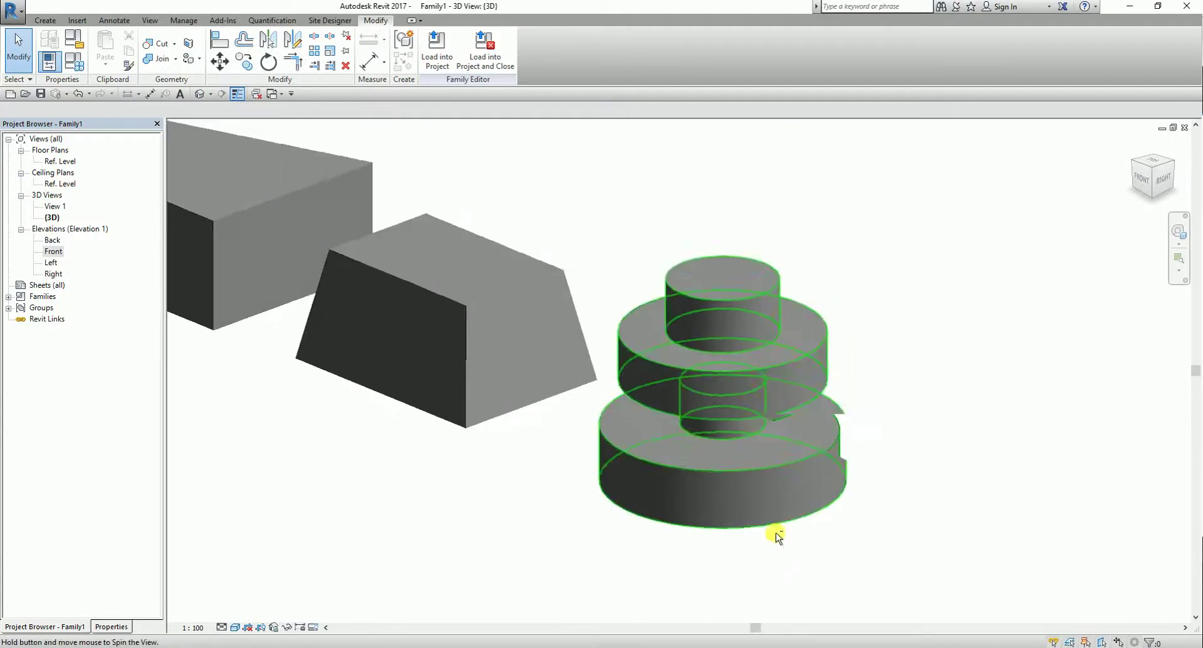
pyautogui.moveTo(777, 537)
pyautogui.keyDown('shift'); pyautogui.mouseDown(button='middle')
pyautogui.moveTo(830, 417)
pyautogui.moveTo(867, 411)
pyautogui.moveTo(795, 500)
pyautogui.moveTo(854, 464)
pyautogui.moveTo(876, 403)
pyautogui.moveTo(983, 419)
pyautogui.moveTo(816, 489)
pyautogui.mouseUp(button='middle'); pyautogui.keyUp('shift')
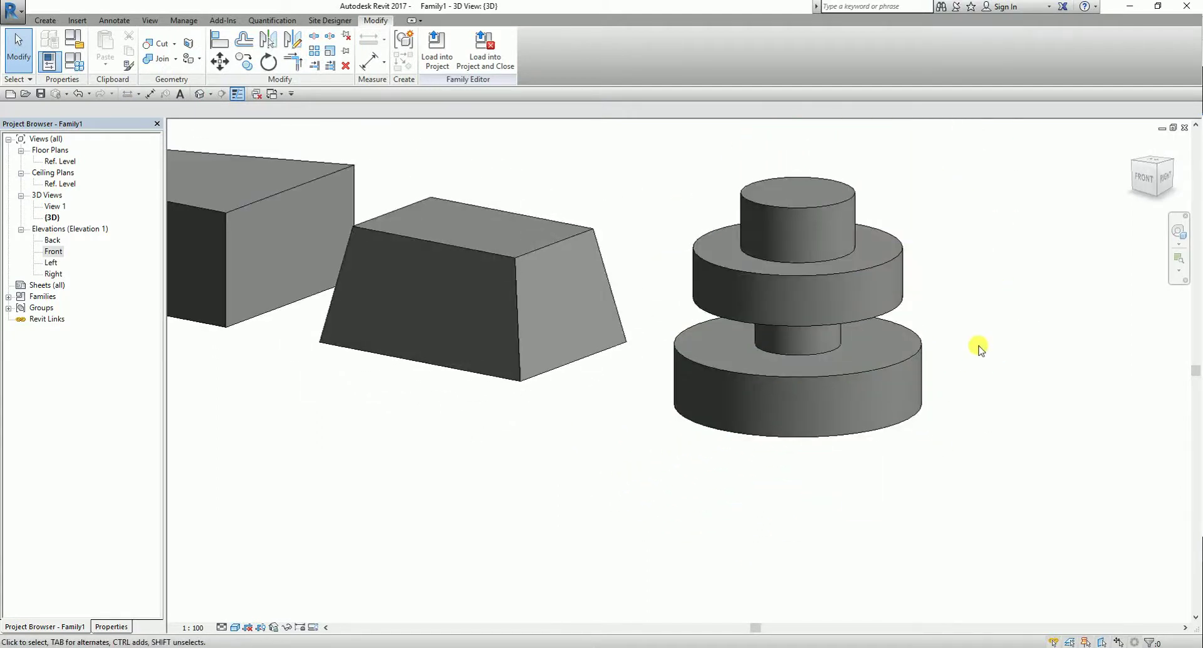
pyautogui.moveTo(464, 487); pyautogui.dragTo(484, 508, button='middle')
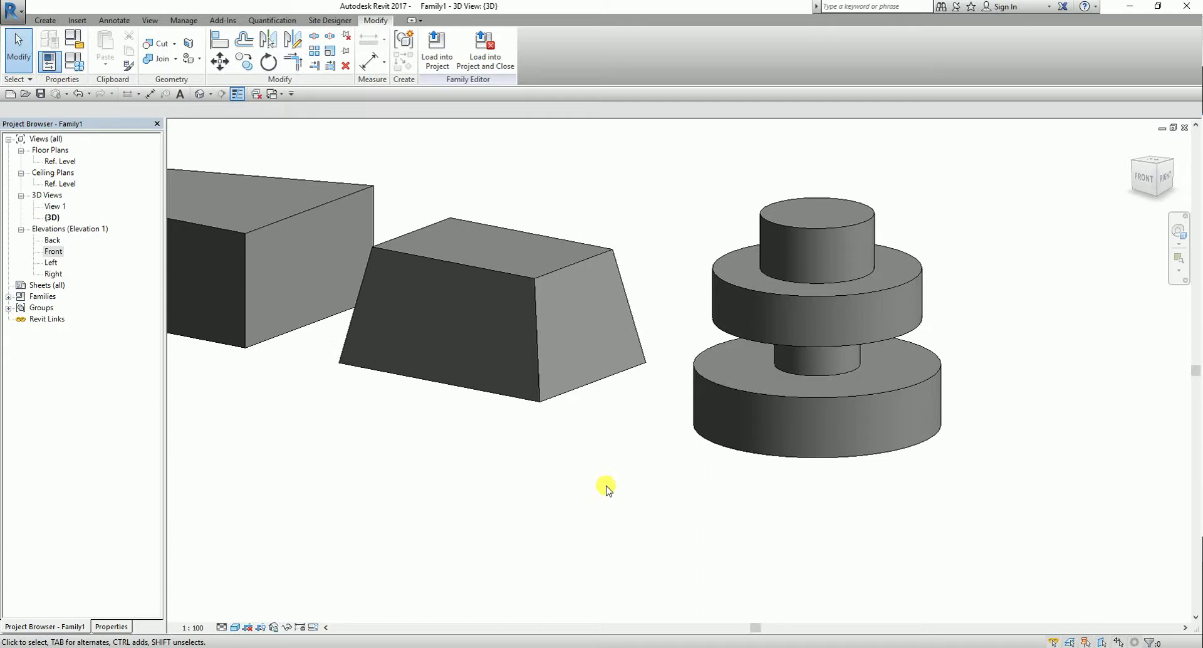
pyautogui.moveTo(339, 374); pyautogui.dragTo(510, 408, button='middle')
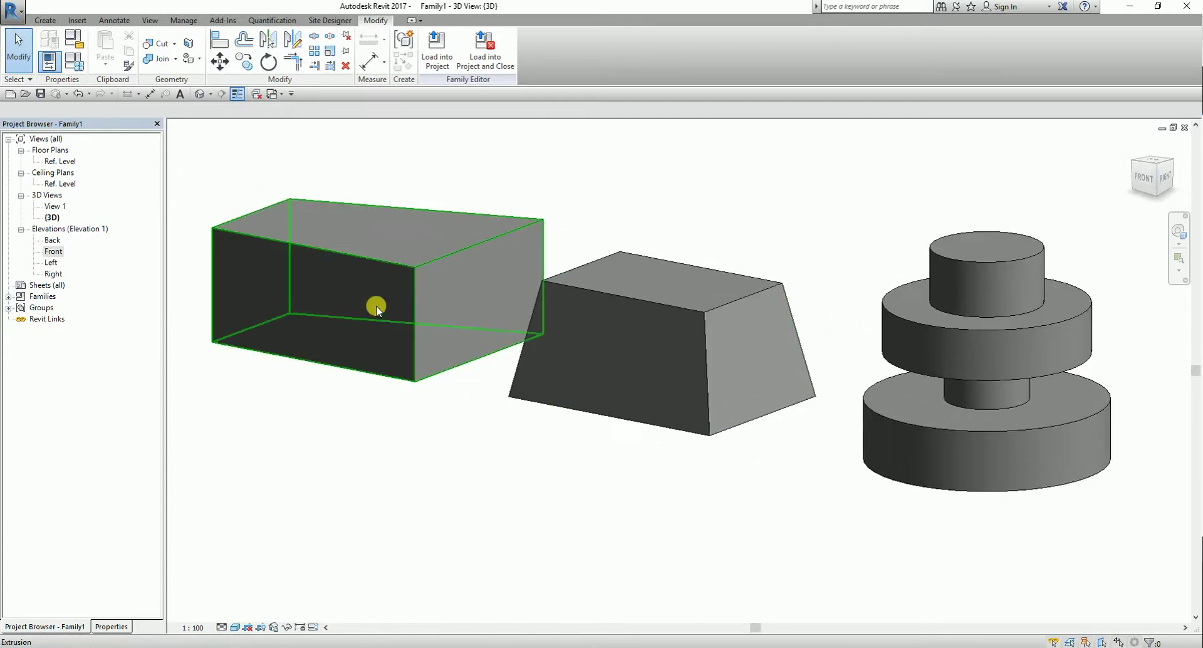
pyautogui.moveTo(636, 463); pyautogui.dragTo(421, 403, button='middle')
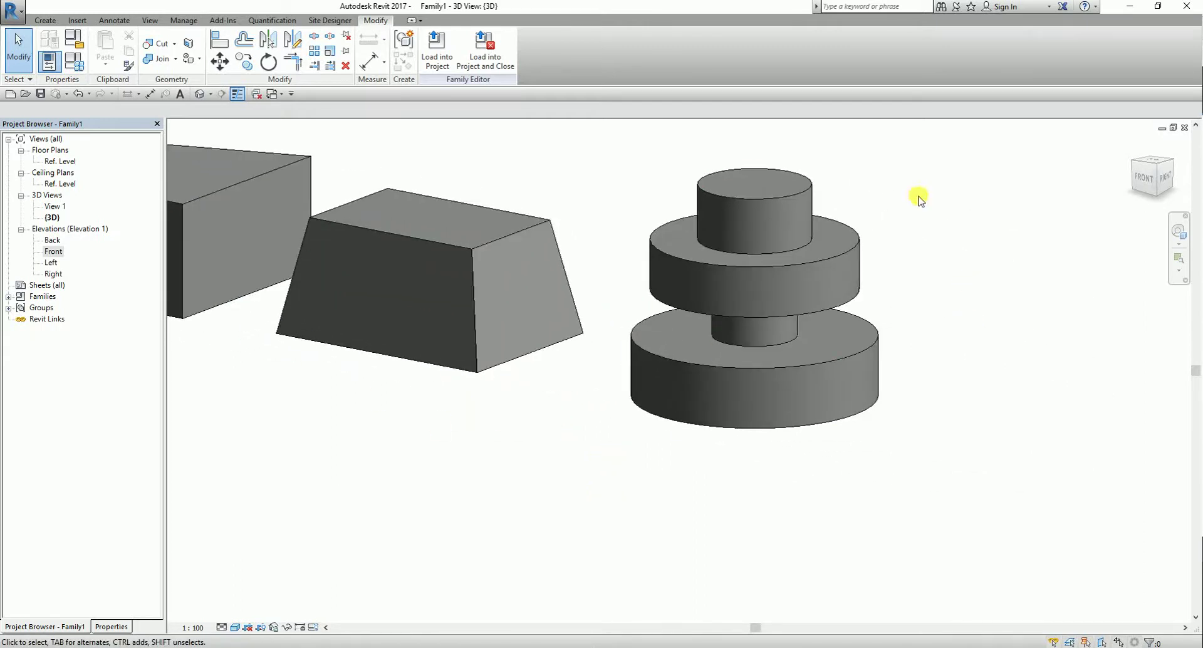
pyautogui.middleClick(795, 267)
# Reopen the stepped revolve's sketch in the Front elevation view
pyautogui.click(817, 253)
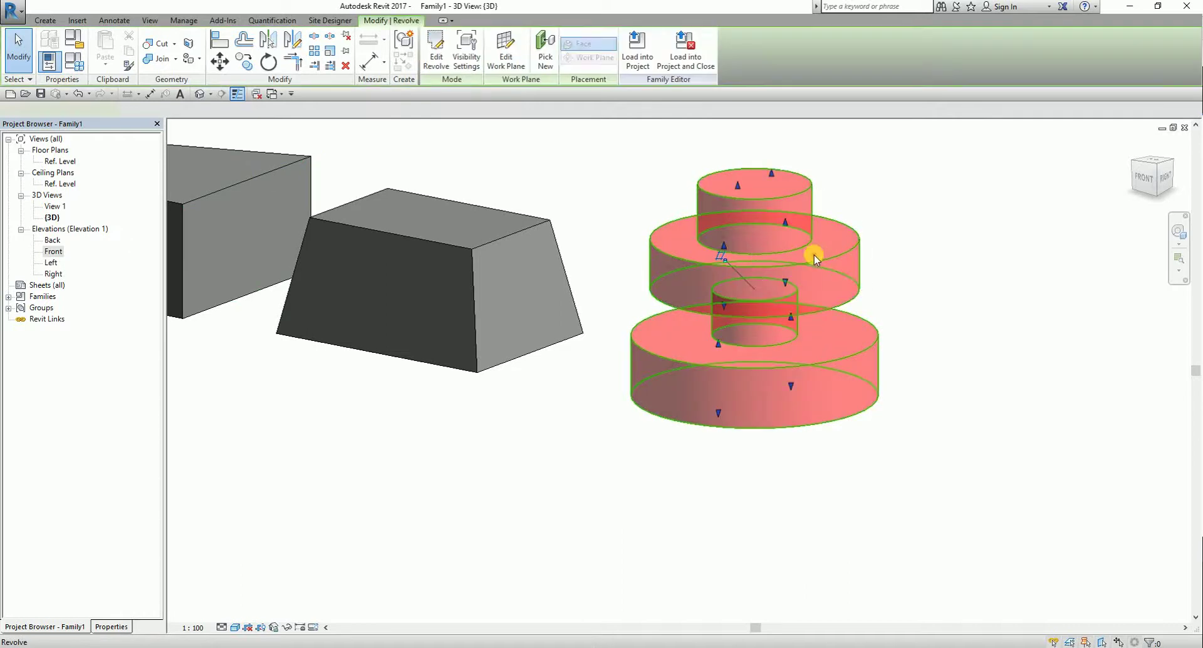
pyautogui.click(438, 55)
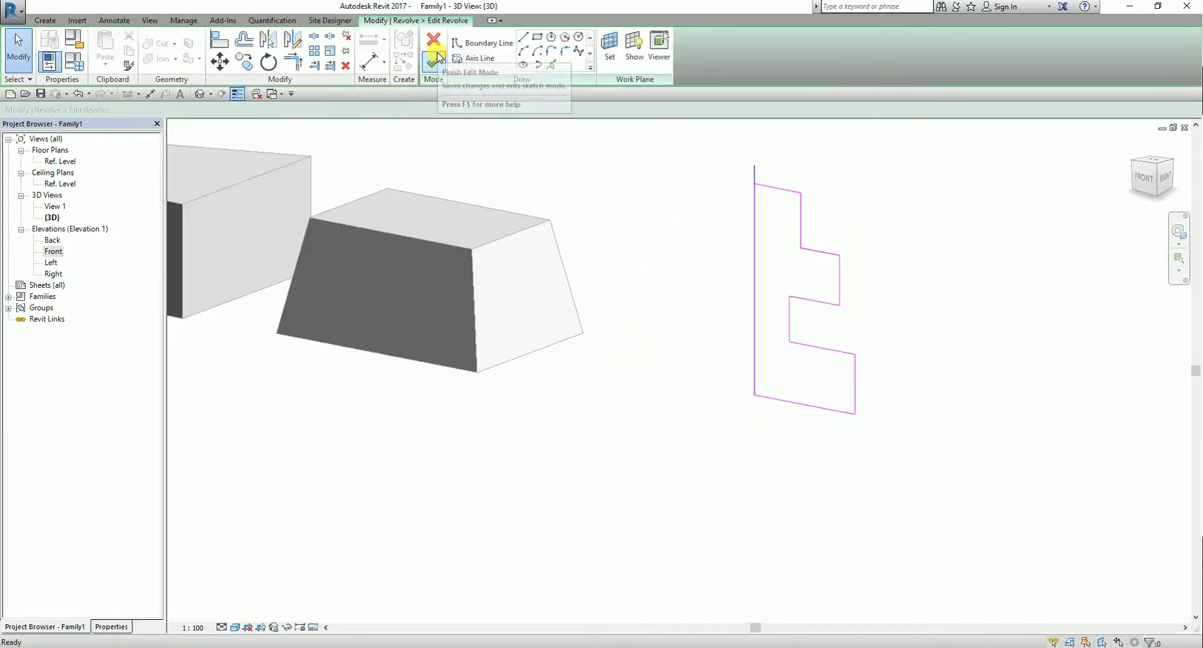
pyautogui.scroll(-3, 693, 433)
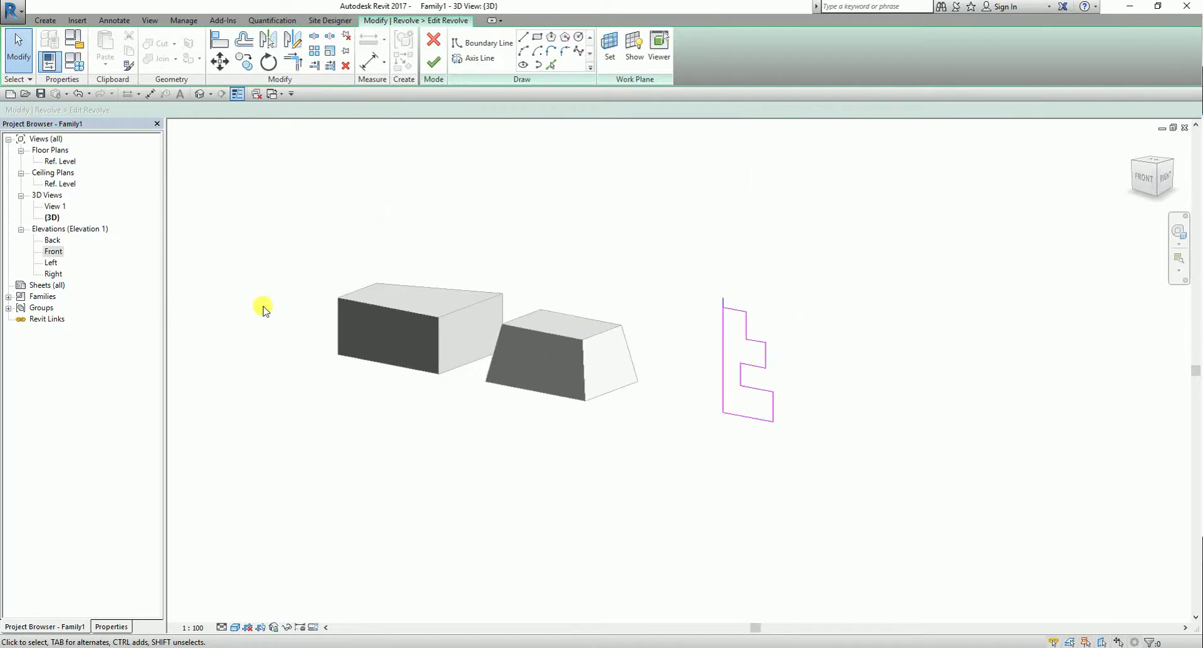
pyautogui.doubleClick(54, 253)
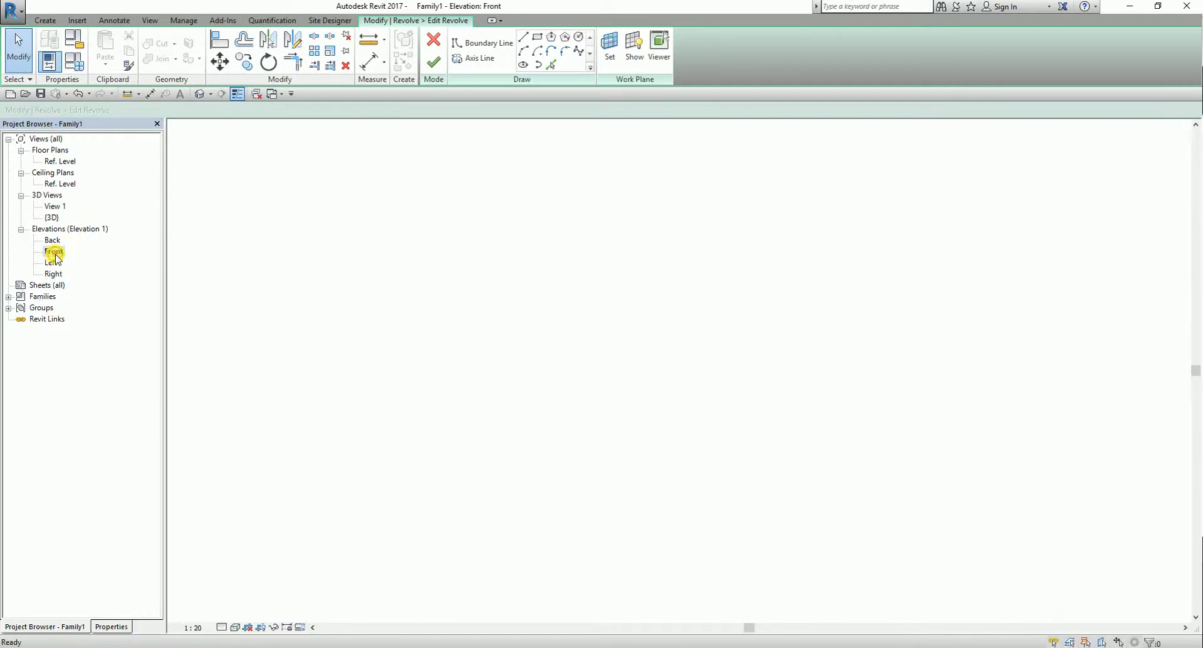
pyautogui.scroll(2, 462, 257)
# Move the vertical revolve axis 120 to the left of the profile
pyautogui.click(499, 255)
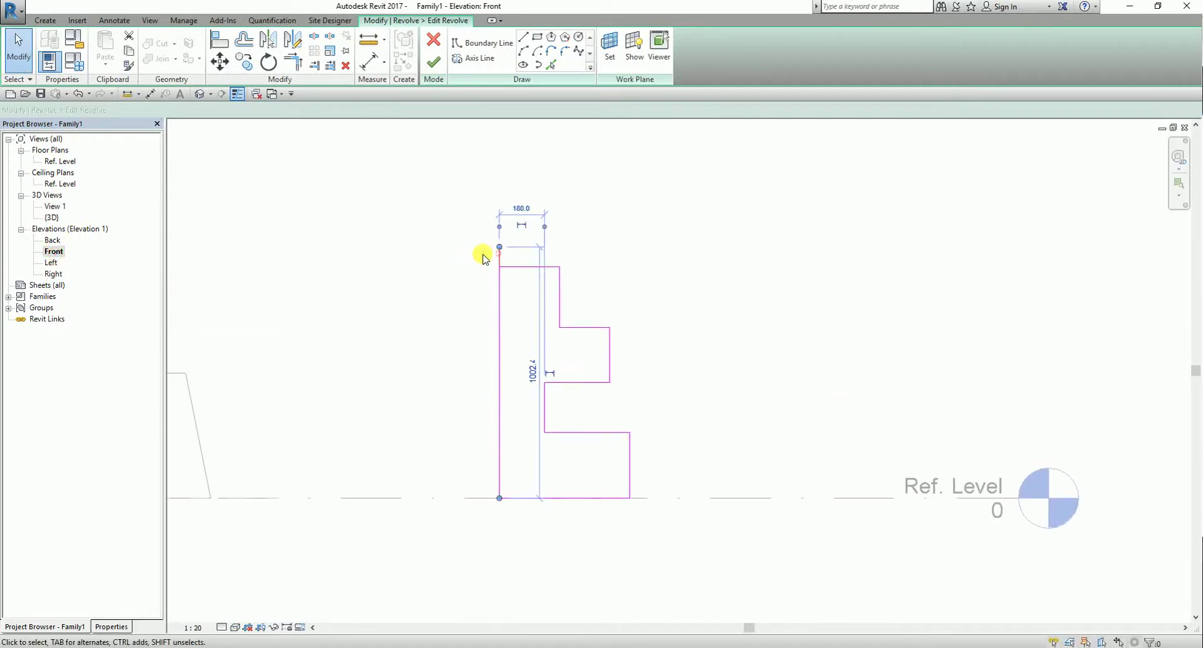
pyautogui.moveTo(501, 258); pyautogui.dragTo(470, 255)
pyautogui.press('Escape')
pyautogui.click(499, 251)
pyautogui.press('m')
pyautogui.press('v')
pyautogui.click(499, 201)
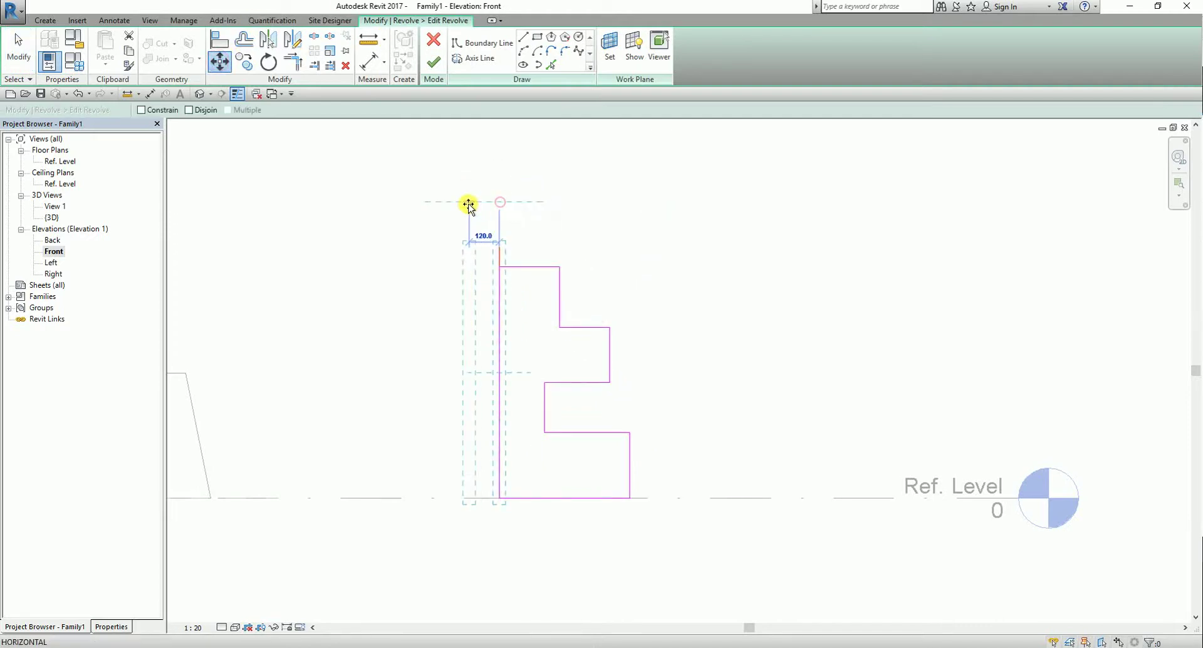
pyautogui.click(469, 205)
pyautogui.click(19, 47)
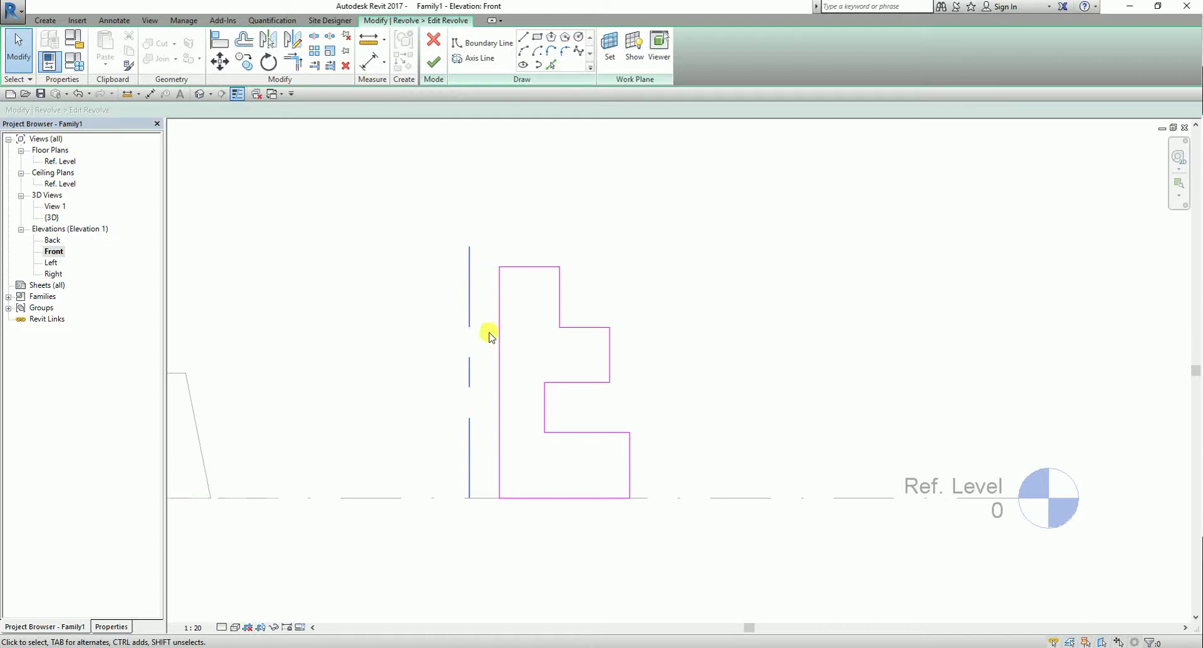
# Tilt the top step's inner line outward to 75°, corner-trim it to the top line, and finish the revolve
pyautogui.scroll(2, 572, 323)
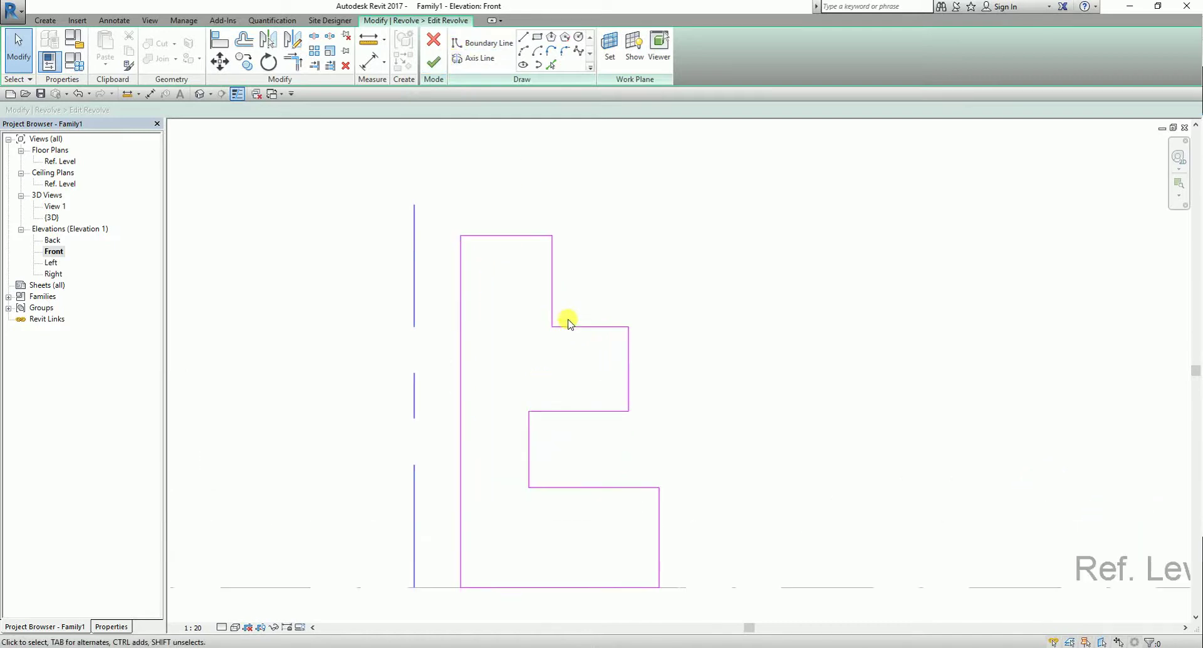
pyautogui.moveTo(572, 297)
pyautogui.mouseDown(button='middle')
pyautogui.moveTo(607, 355)
pyautogui.moveTo(627, 347)
pyautogui.moveTo(630, 359)
pyautogui.mouseUp(button='middle')
pyautogui.click(599, 239)
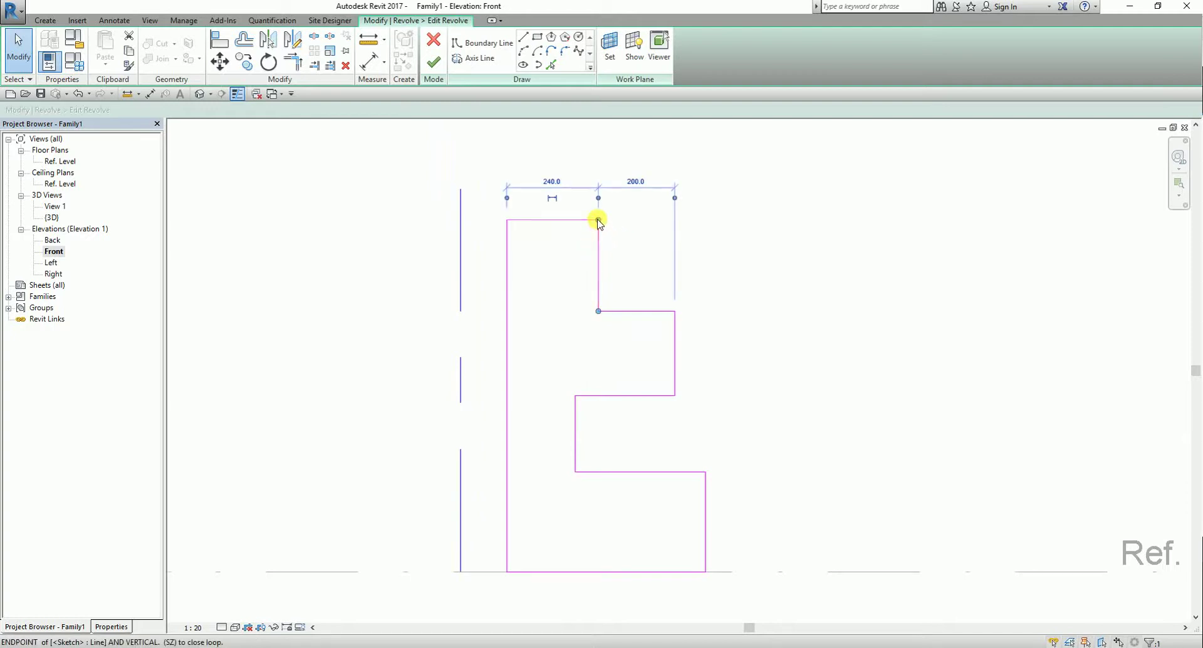
pyautogui.moveTo(598, 221); pyautogui.dragTo(632, 220)
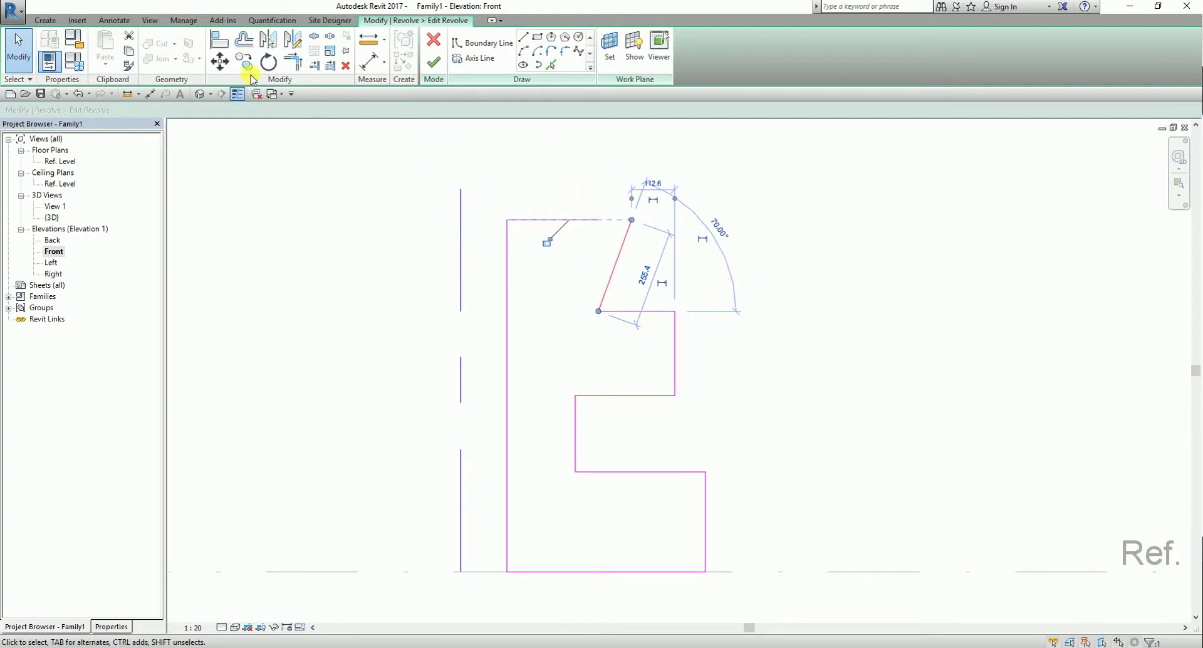
pyautogui.click(302, 61)
pyautogui.click(581, 220)
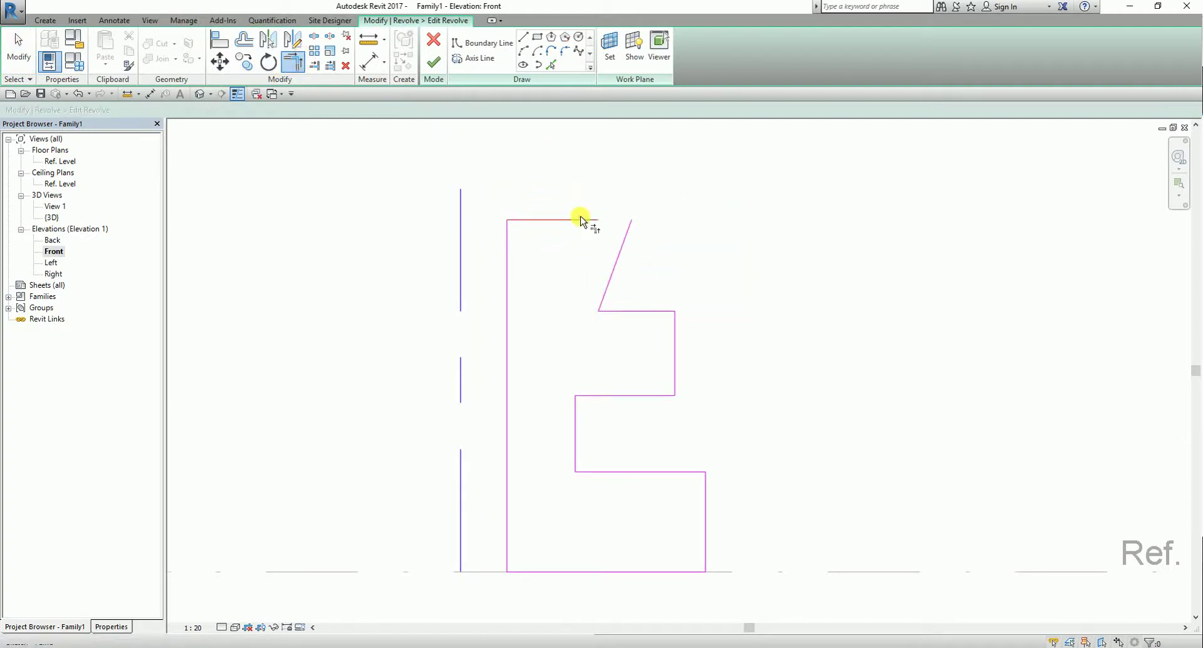
pyautogui.click(625, 246)
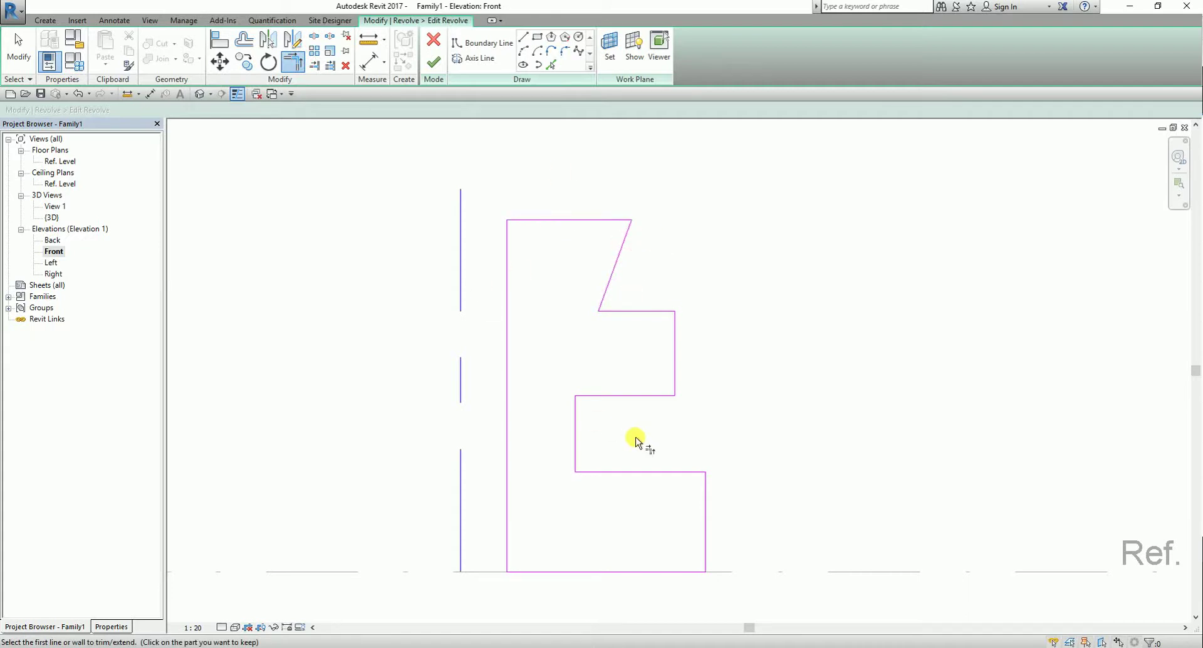
pyautogui.click(434, 63)
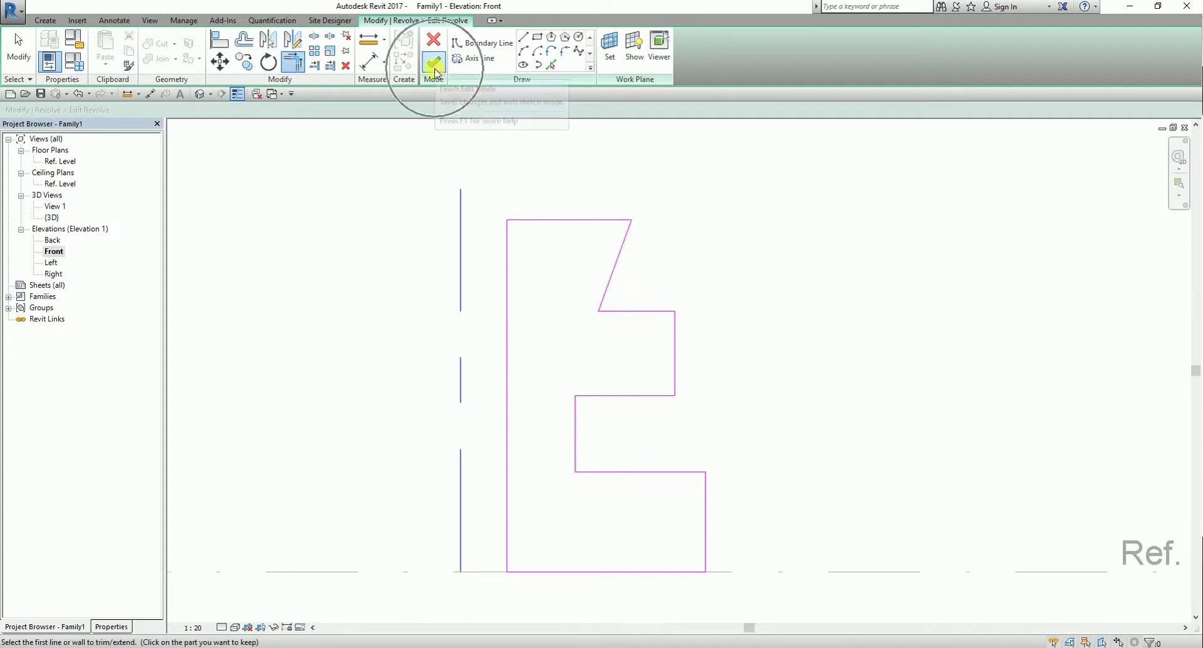
pyautogui.click(823, 260)
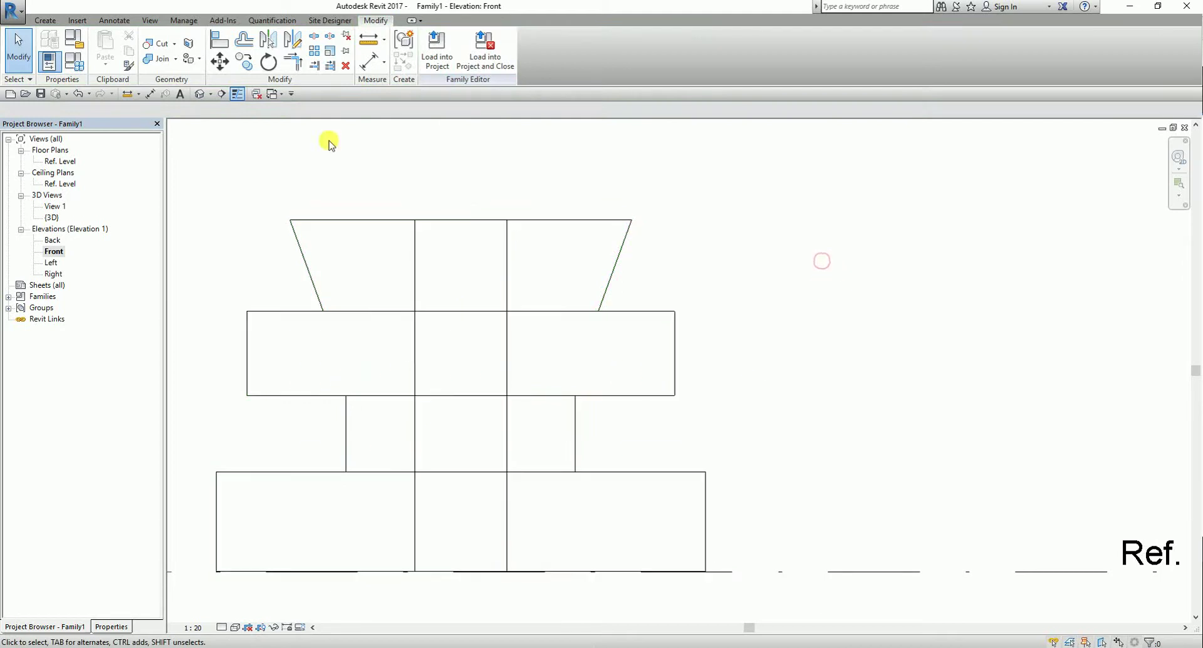
# Orbit the 3D view to see the forms from above and side-on, then return to the Ref. Level plan
pyautogui.scroll(-2, 285, 185)
pyautogui.click(200, 93)
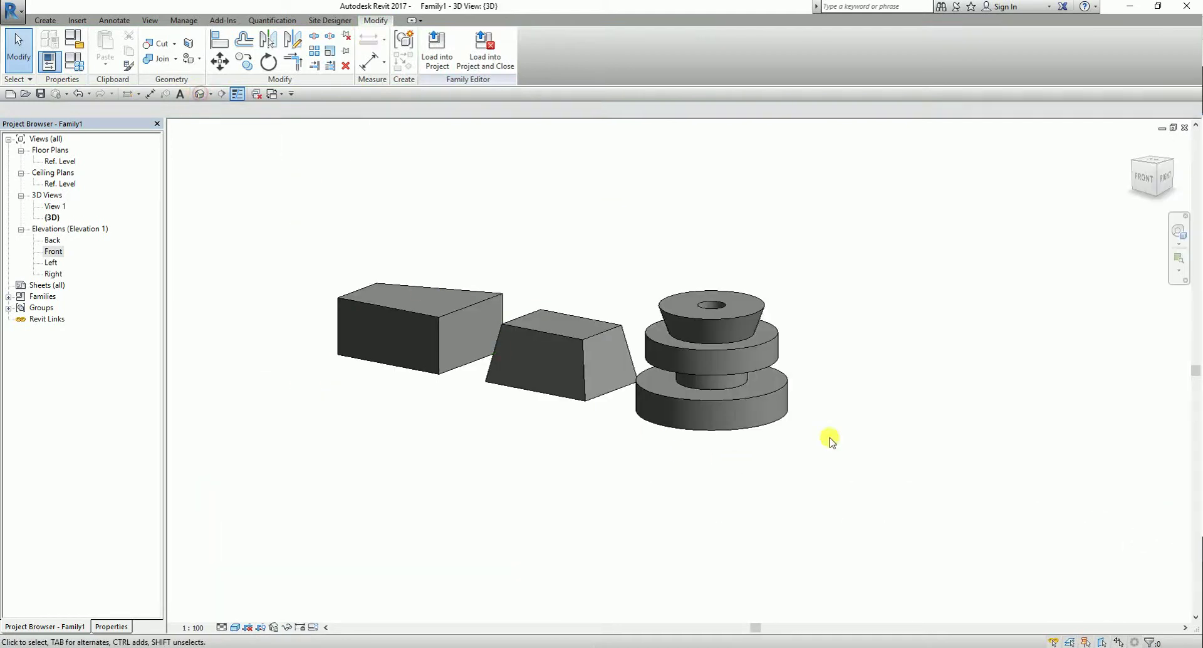
pyautogui.keyDown('shift'); pyautogui.moveTo(830, 441); pyautogui.dragTo(871, 148, button='middle'); pyautogui.keyUp('shift')
pyautogui.keyDown('shift'); pyautogui.moveTo(859, 317); pyautogui.dragTo(845, 231, button='middle'); pyautogui.keyUp('shift')
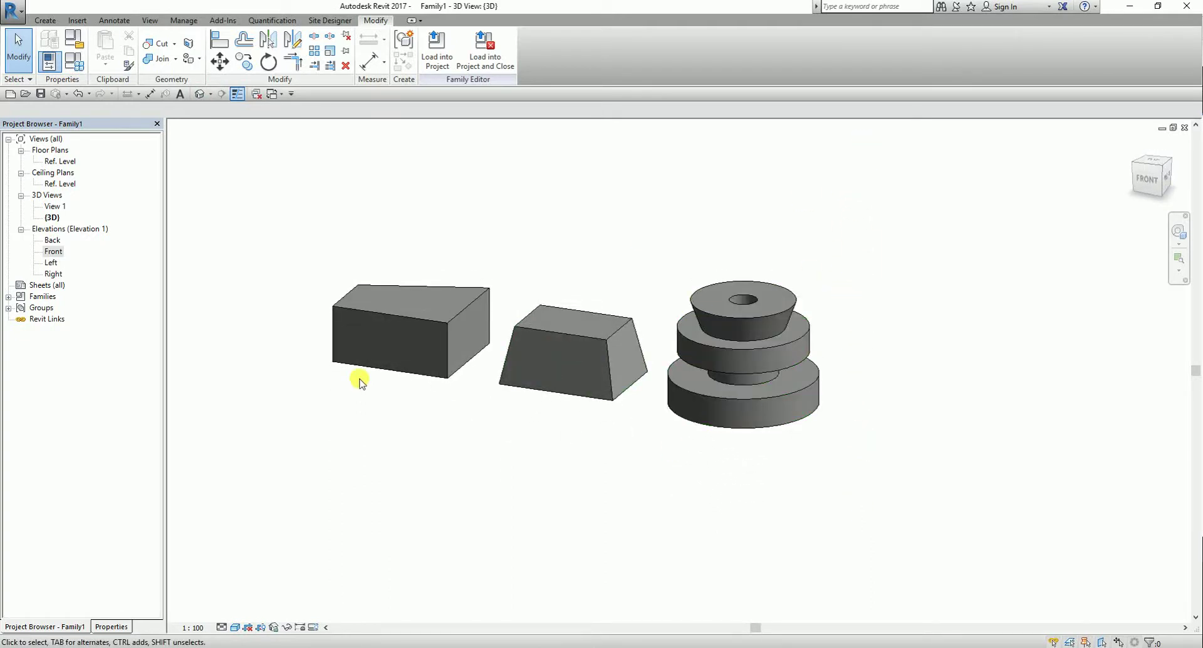
pyautogui.doubleClick(53, 163)
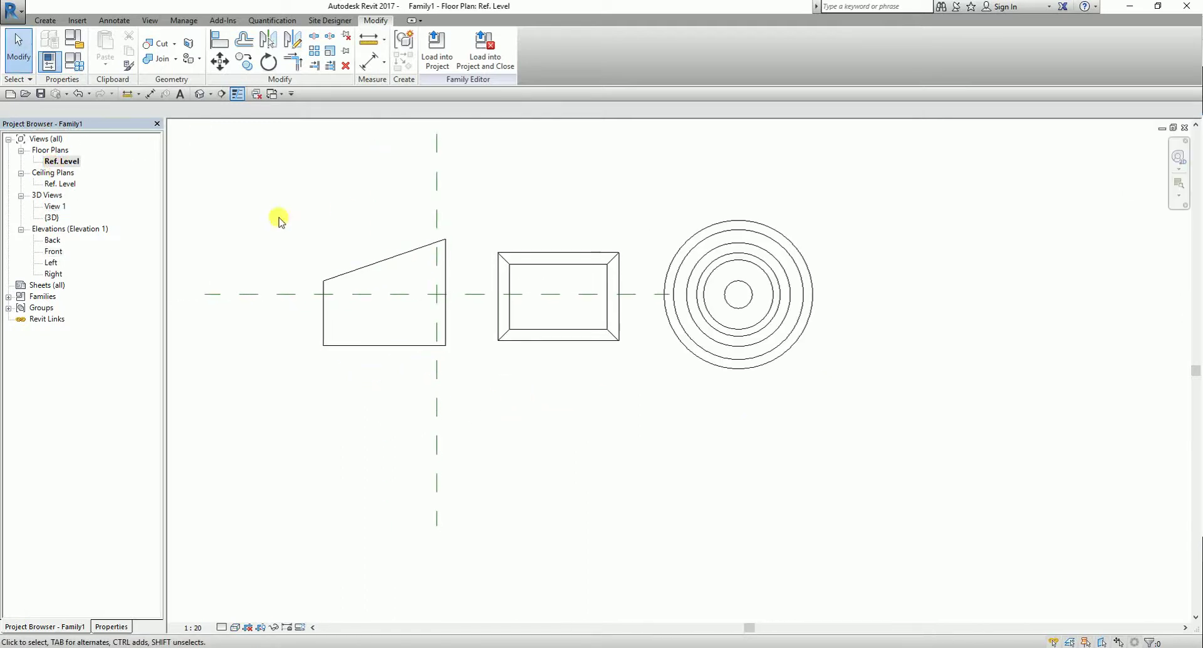
# In the Front elevation, drag the Ref. Level line's right end well past the existing forms
pyautogui.click(45, 20)
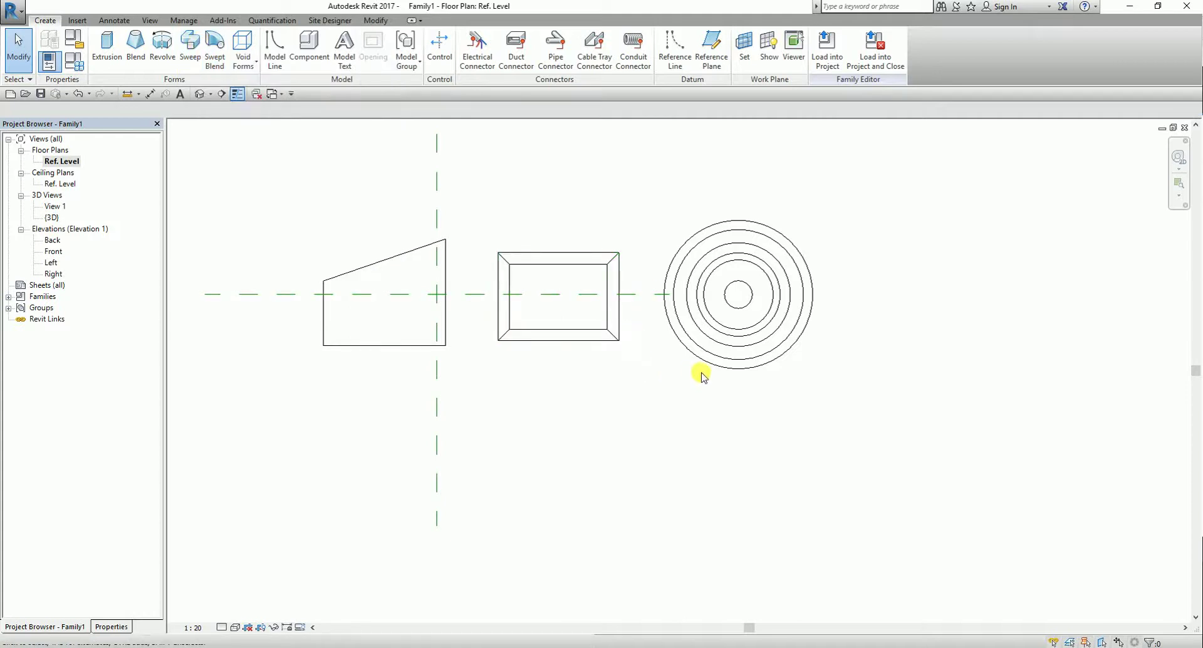
pyautogui.moveTo(698, 372); pyautogui.dragTo(603, 365, button='middle')
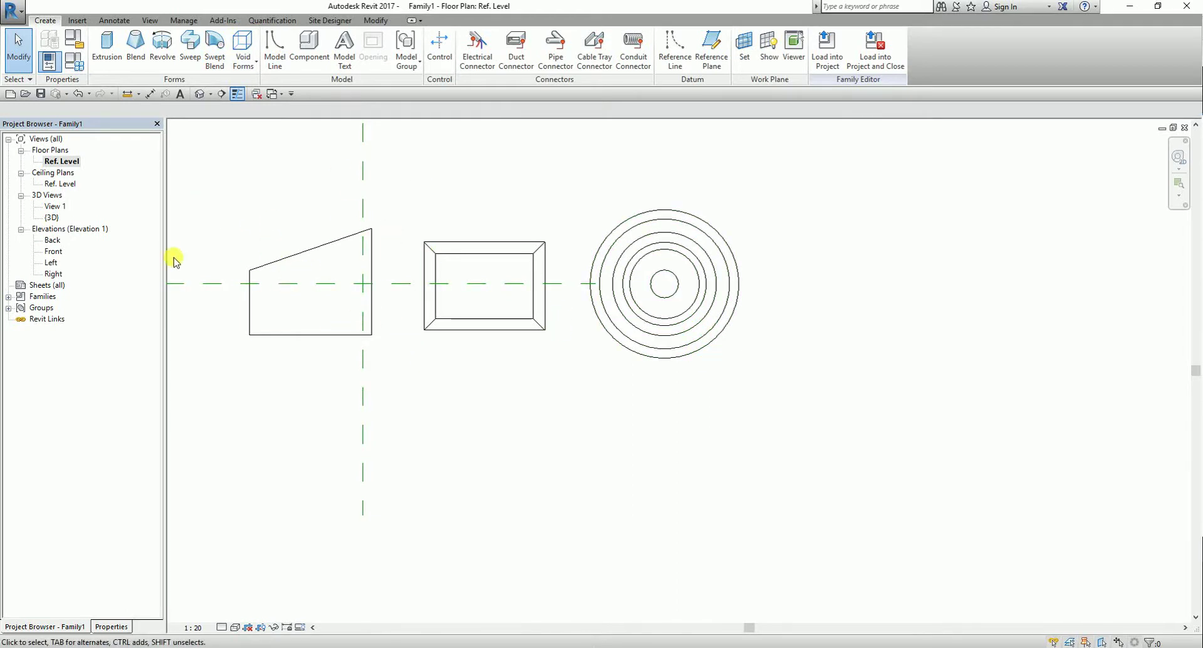
pyautogui.doubleClick(50, 252)
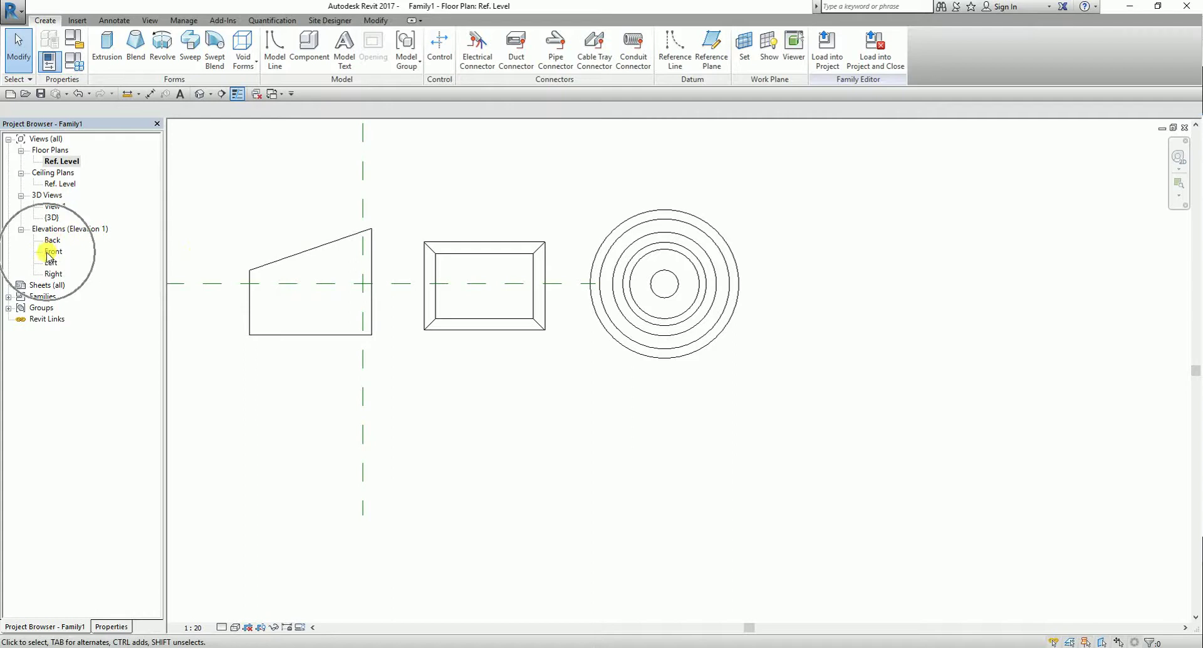
pyautogui.moveTo(775, 410); pyautogui.dragTo(527, 398, button='middle')
pyautogui.scroll(-3, 583, 411)
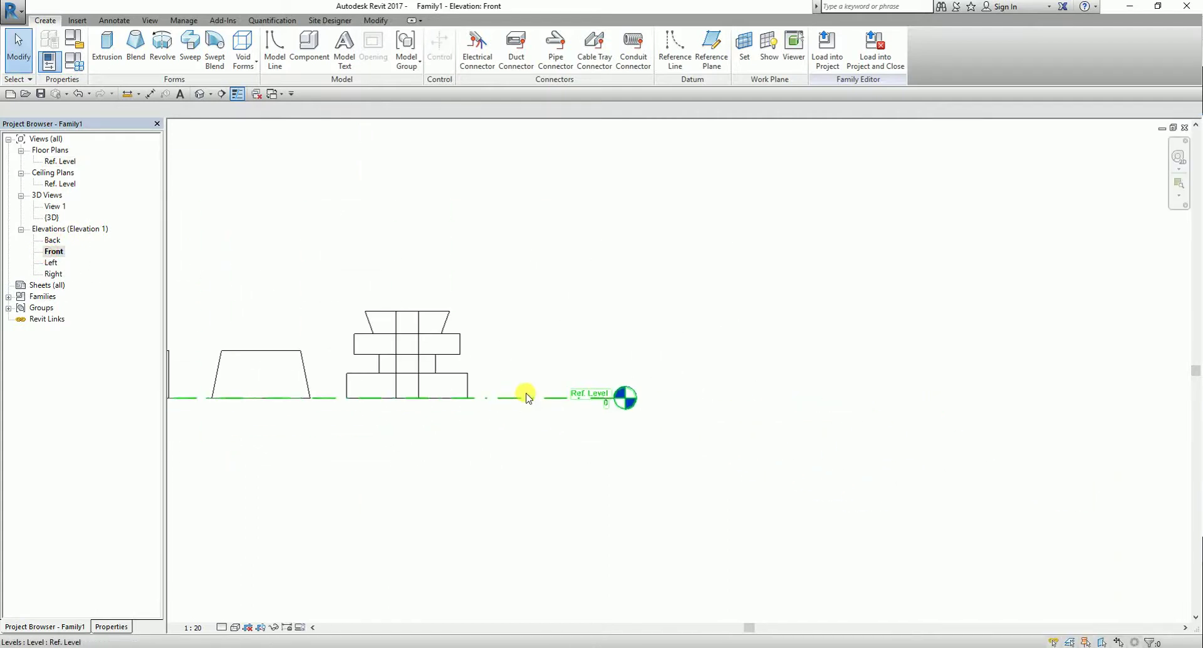
pyautogui.click(594, 405)
pyautogui.moveTo(740, 390); pyautogui.dragTo(938, 398)
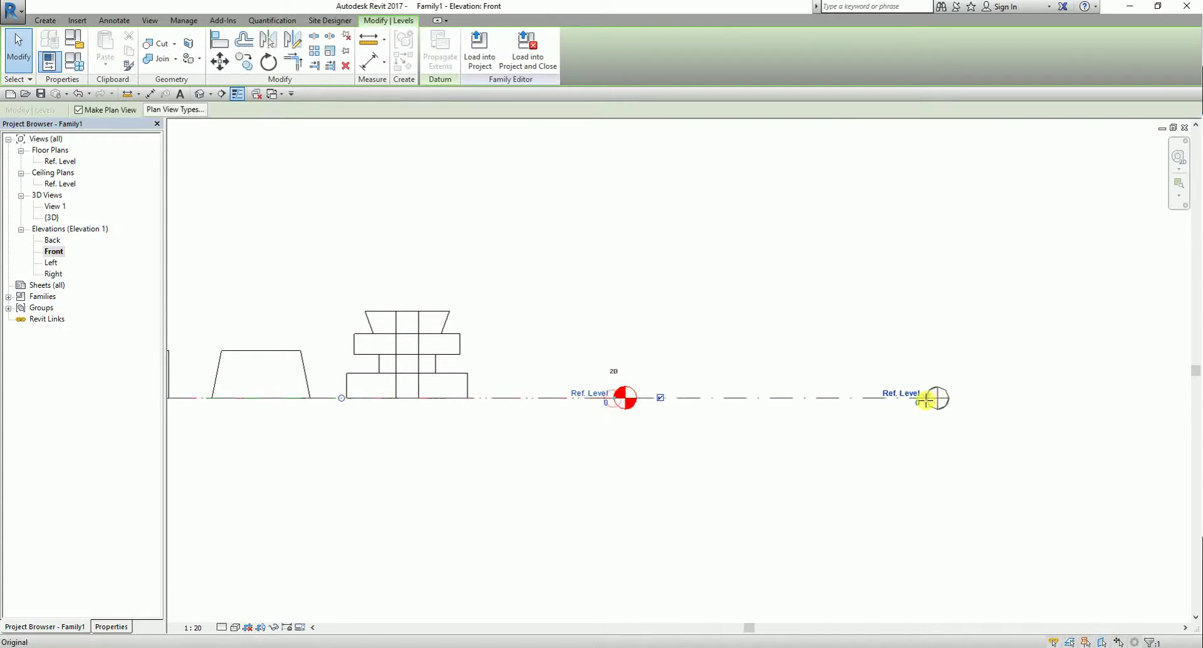
pyautogui.click(632, 299)
pyautogui.scroll(2, 545, 373)
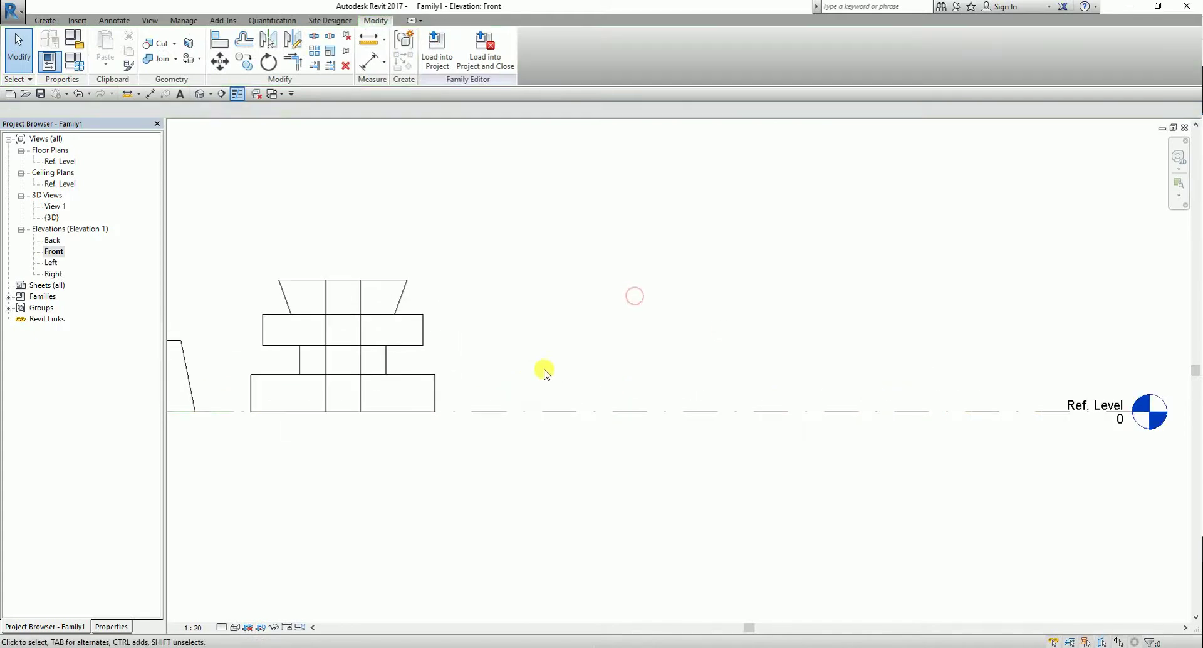
pyautogui.click(45, 21)
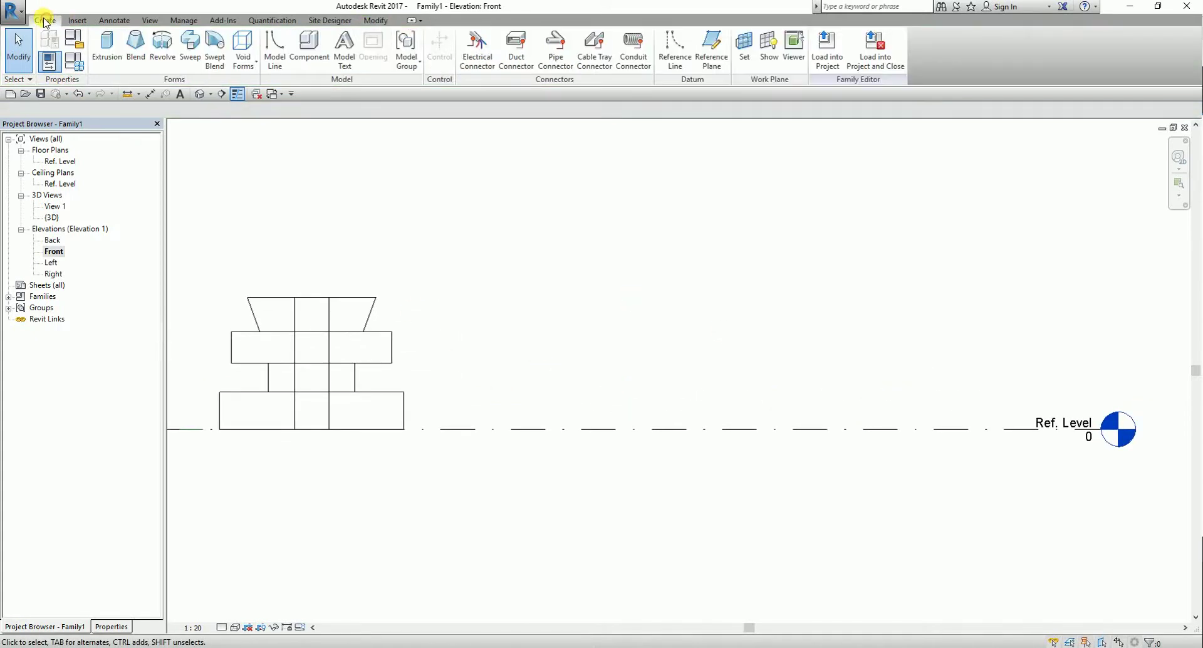
# Start a new sweep and begin sketching its path
pyautogui.click(193, 50)
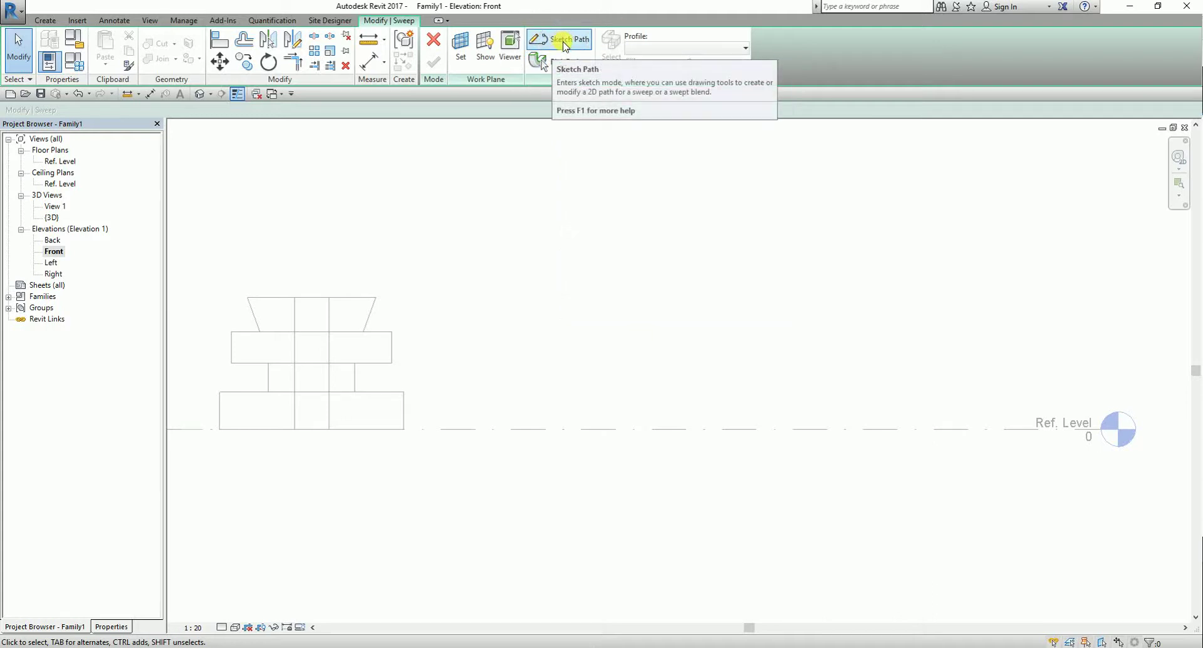
pyautogui.click(564, 41)
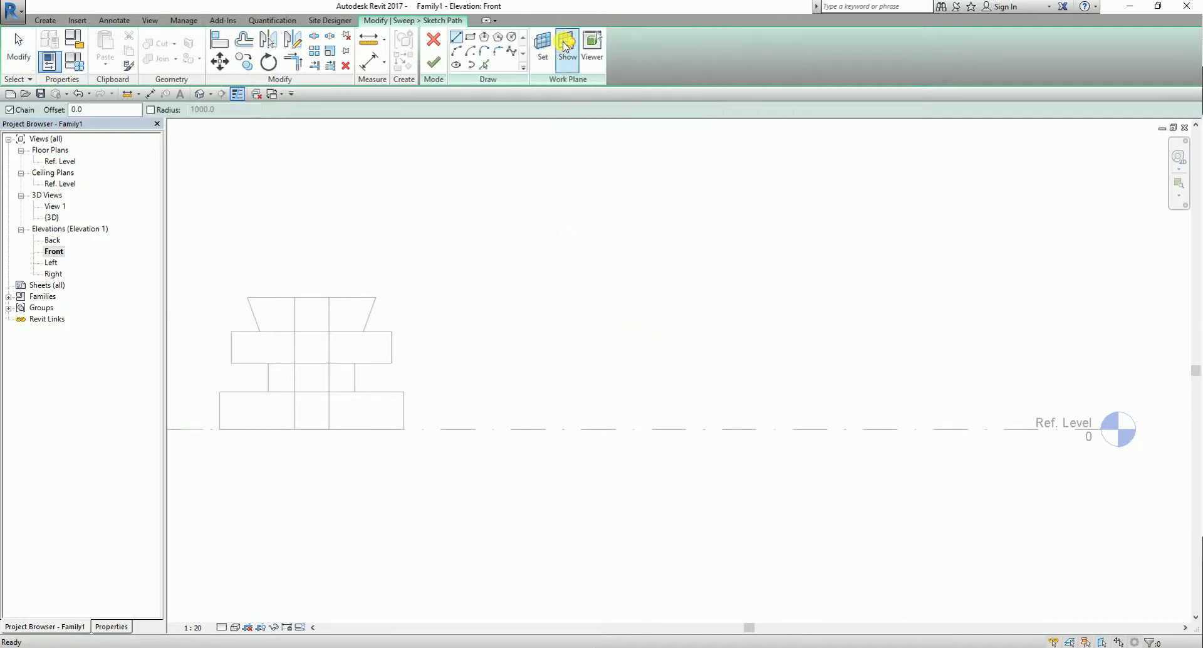
# Draw a center-ends quarter arc of radius 1460, centred on Ref. Level, from straight above down to the level
pyautogui.click(471, 52)
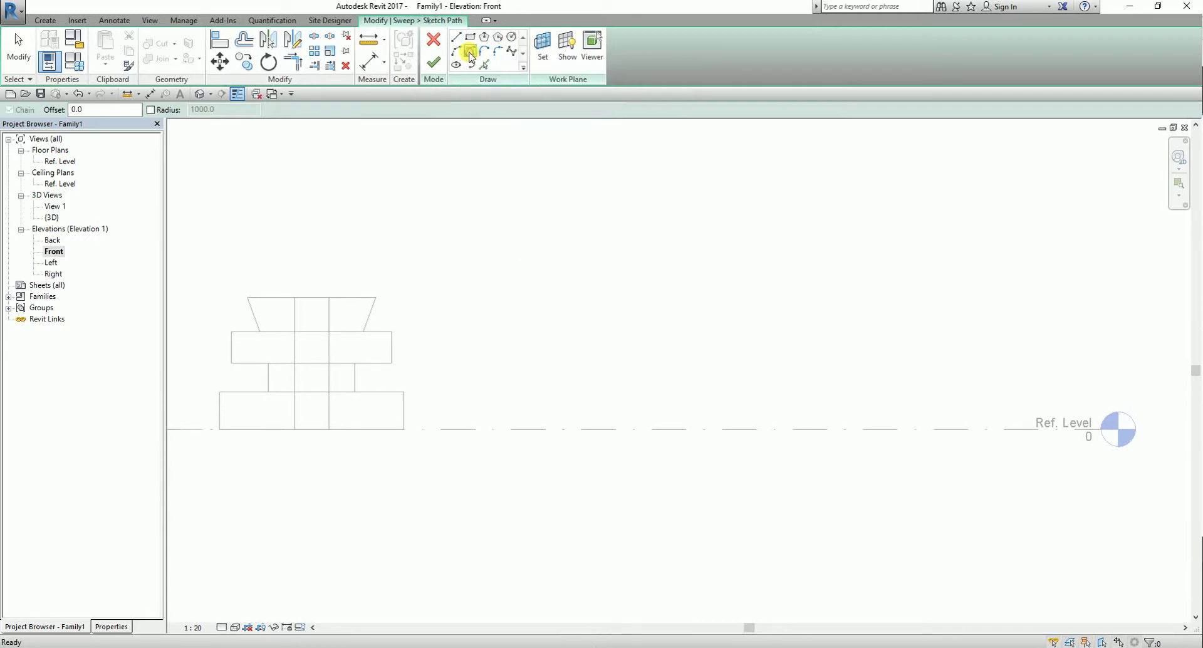
pyautogui.click(614, 429)
pyautogui.click(771, 430)
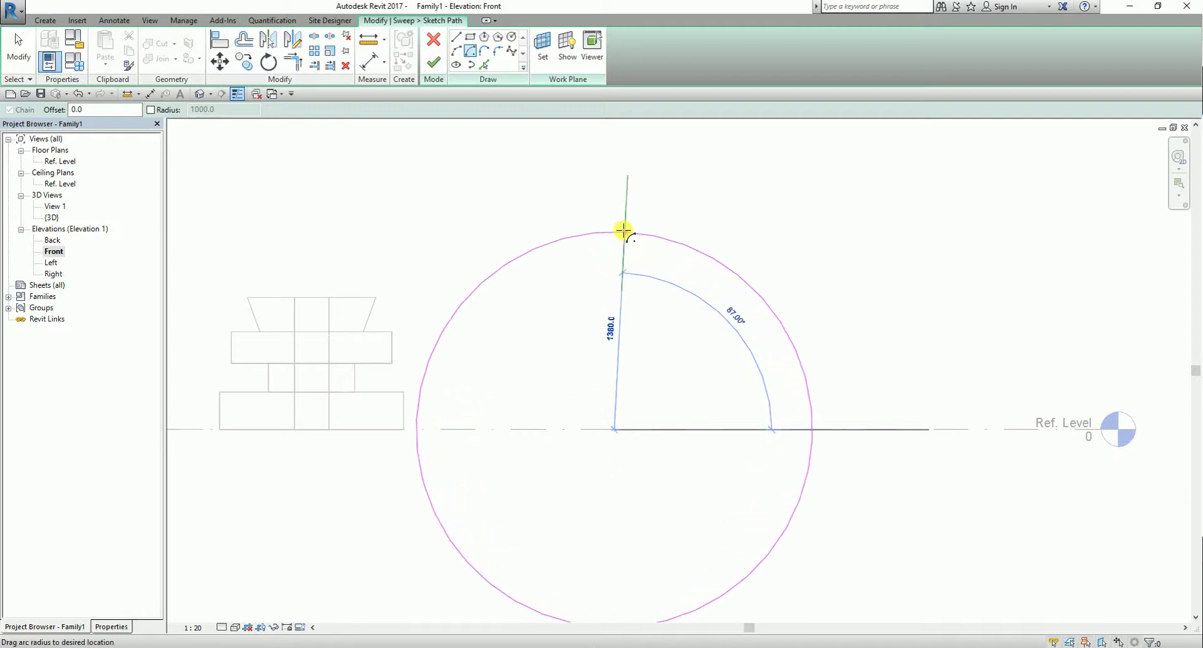
pyautogui.click(614, 220)
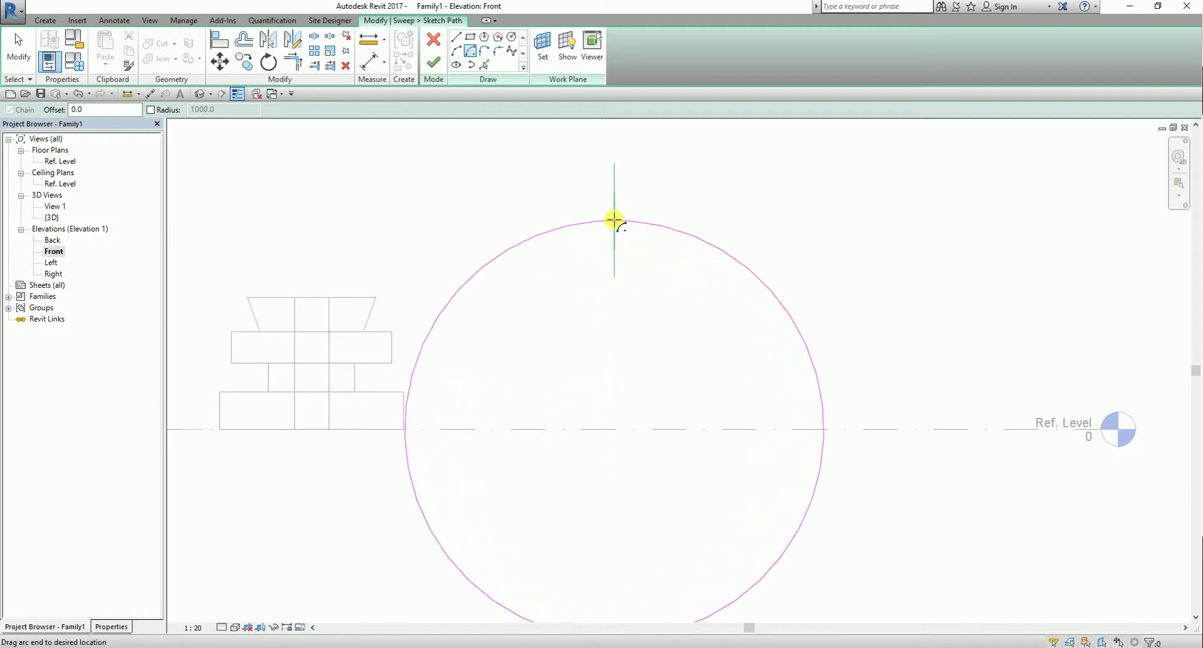
pyautogui.click(821, 428)
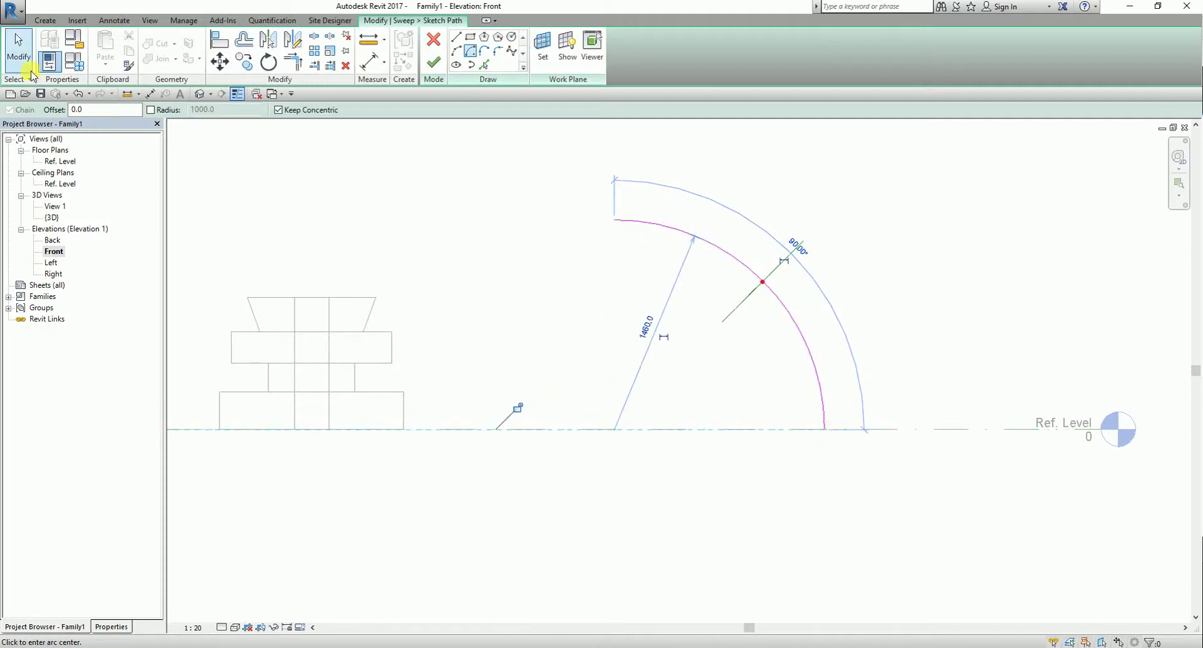
pyautogui.click(16, 43)
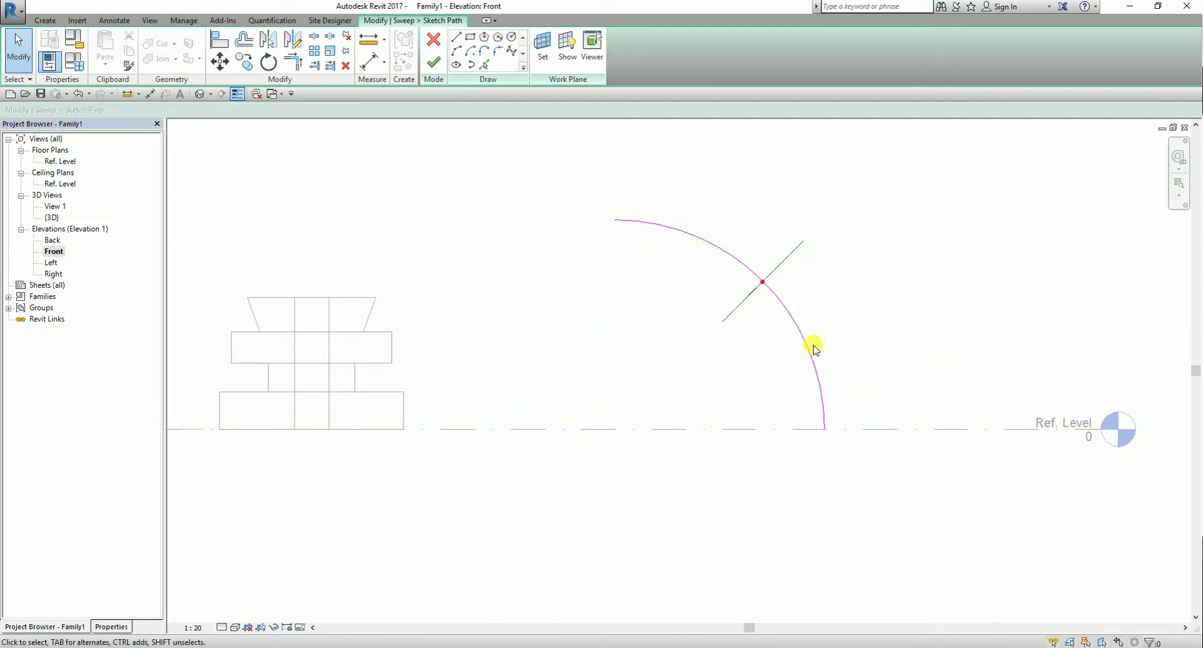
# Select the profile plane and inspect the arc path from a corner in the default 3D view
pyautogui.click(782, 265)
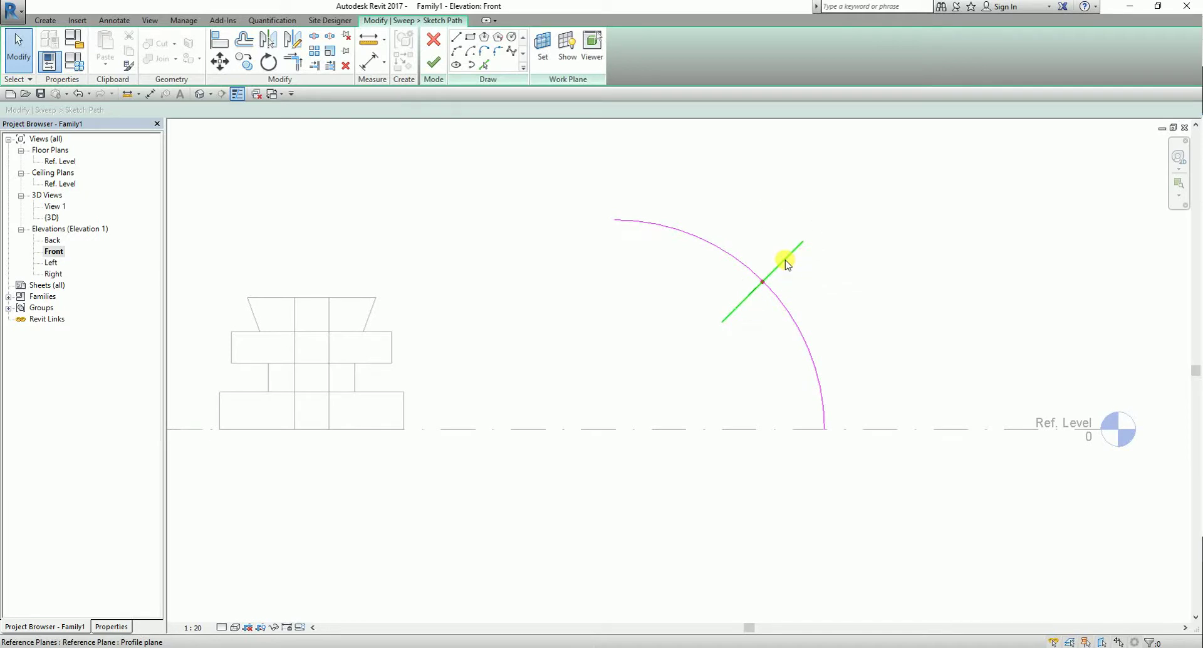
pyautogui.click(200, 94)
pyautogui.moveTo(692, 391)
pyautogui.keyDown('shift'); pyautogui.mouseDown(button='middle')
pyautogui.moveTo(940, 397)
pyautogui.moveTo(886, 280)
pyautogui.moveTo(822, 242)
pyautogui.moveTo(762, 343)
pyautogui.mouseUp(button='middle'); pyautogui.keyUp('shift')
pyautogui.click(773, 316)
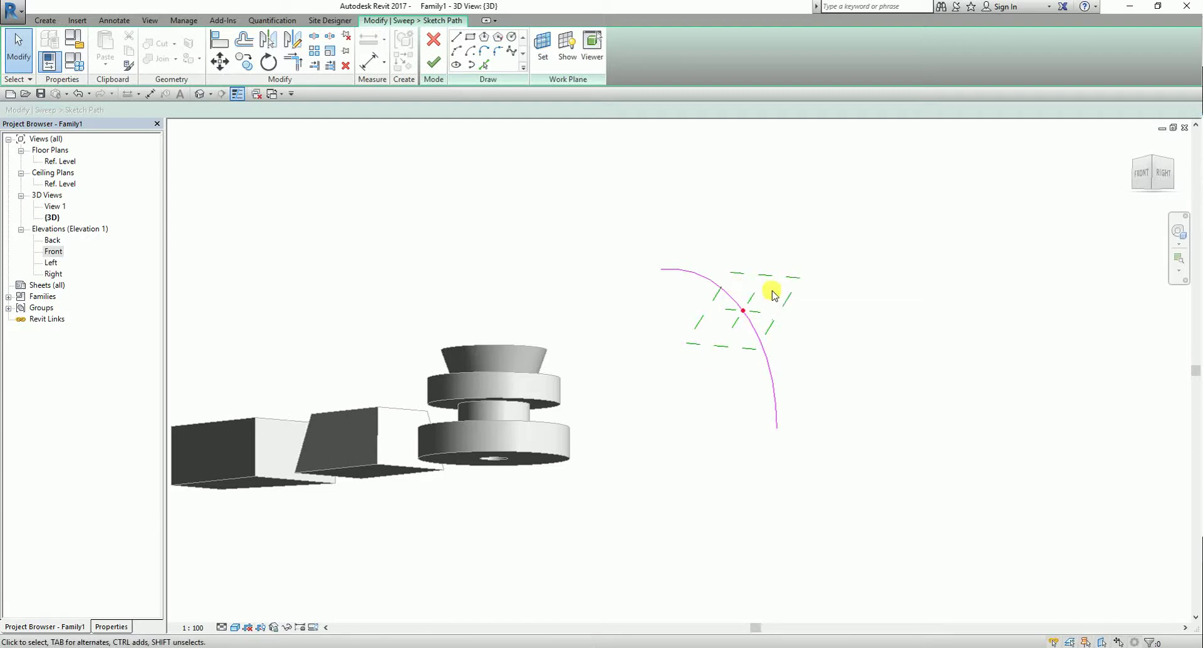
# In the Front elevation, move the profile reference plane to the arc's lower end
pyautogui.click(53, 255)
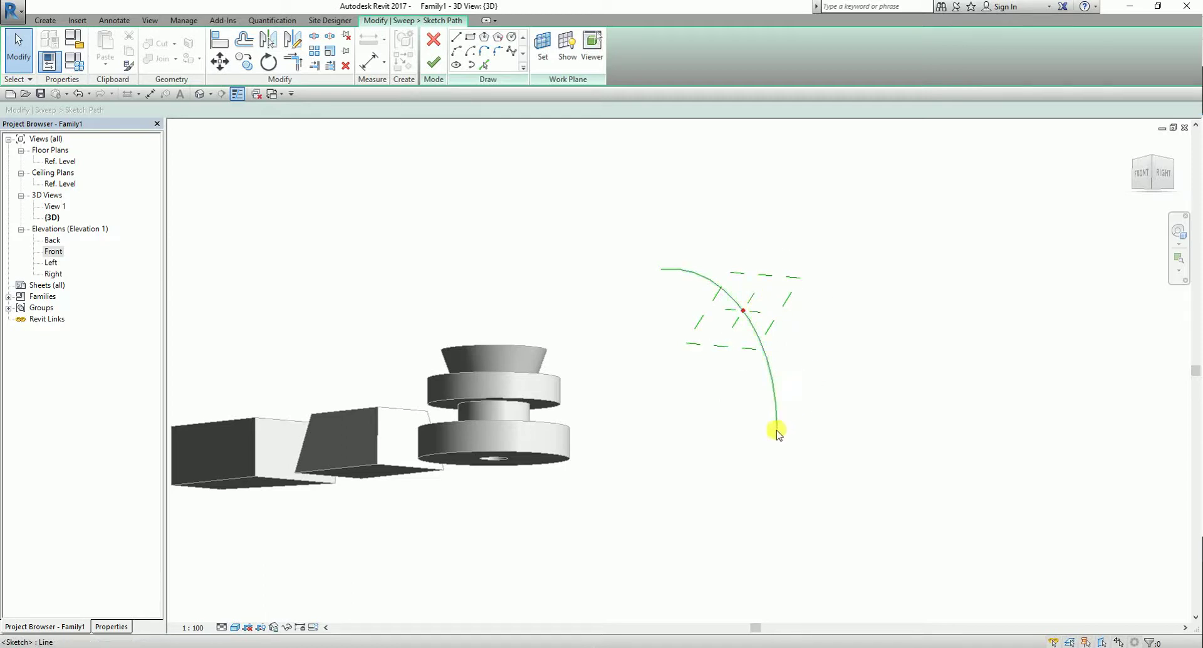
pyautogui.moveTo(715, 462)
pyautogui.keyDown('shift'); pyautogui.mouseDown(button='middle')
pyautogui.moveTo(752, 422)
pyautogui.moveTo(784, 443)
pyautogui.moveTo(790, 419)
pyautogui.mouseUp(button='middle'); pyautogui.keyUp('shift')
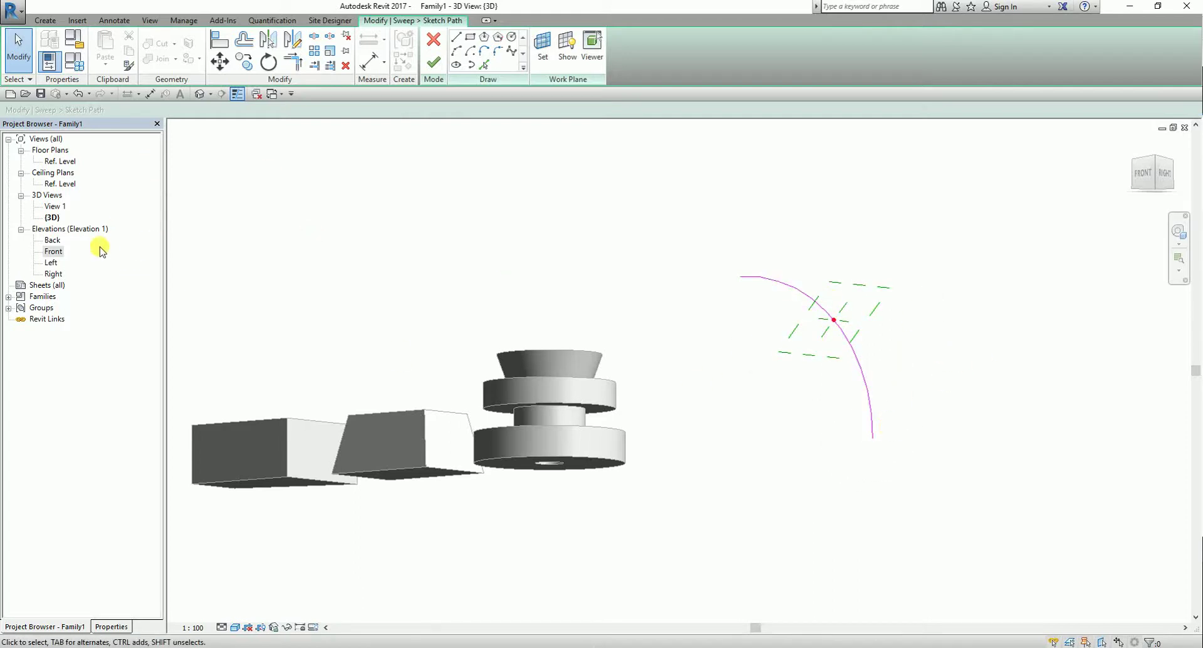
pyautogui.doubleClick(54, 252)
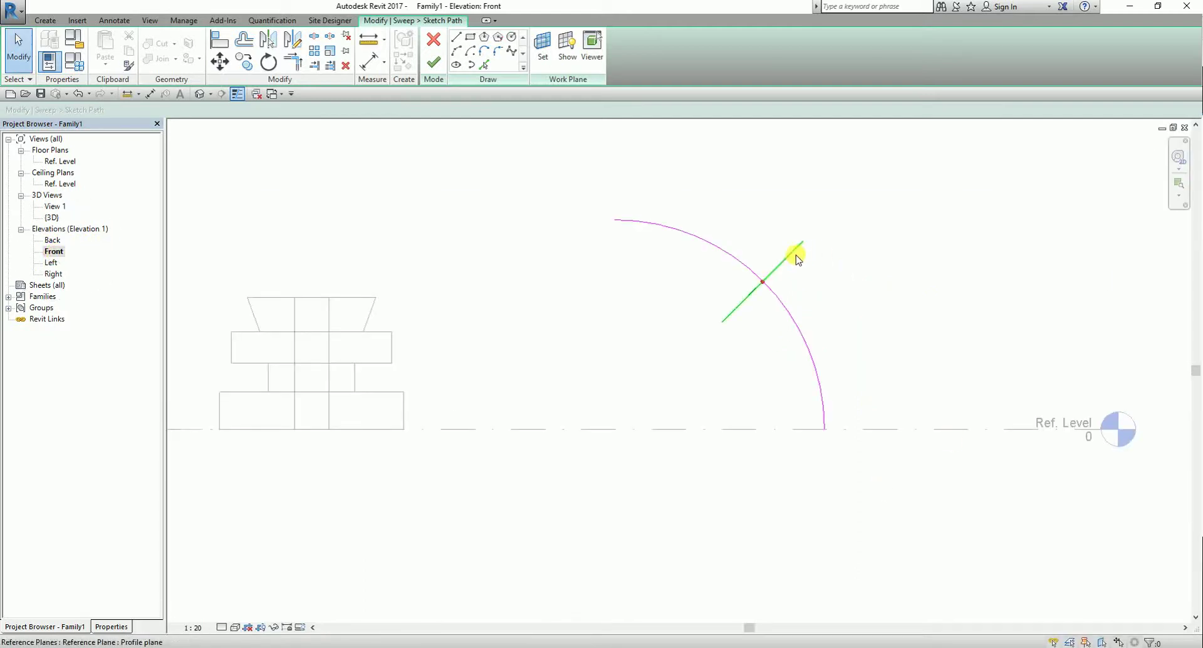
pyautogui.click(794, 259)
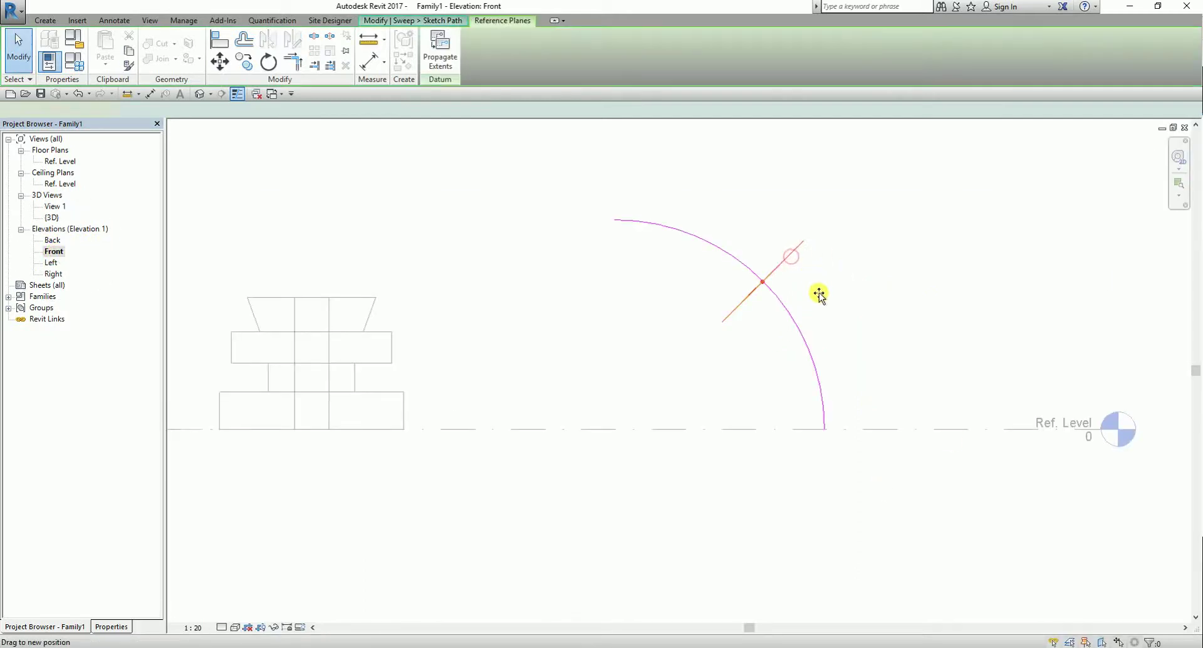
pyautogui.moveTo(827, 434); pyautogui.dragTo(825, 434)
pyautogui.click(826, 437)
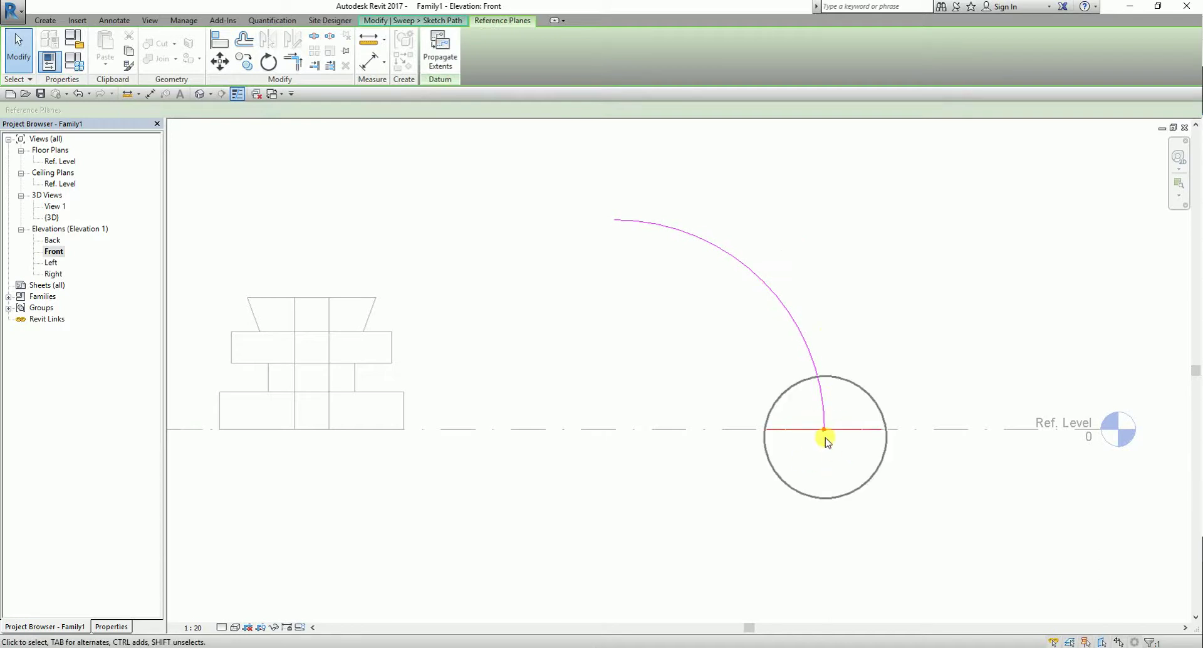
# Check the path and the profile reference plane and its properties in the default 3D view
pyautogui.click(198, 94)
pyautogui.keyDown('shift'); pyautogui.moveTo(720, 376); pyautogui.dragTo(876, 232, button='middle'); pyautogui.keyUp('shift')
pyautogui.scroll(-2, 792, 236)
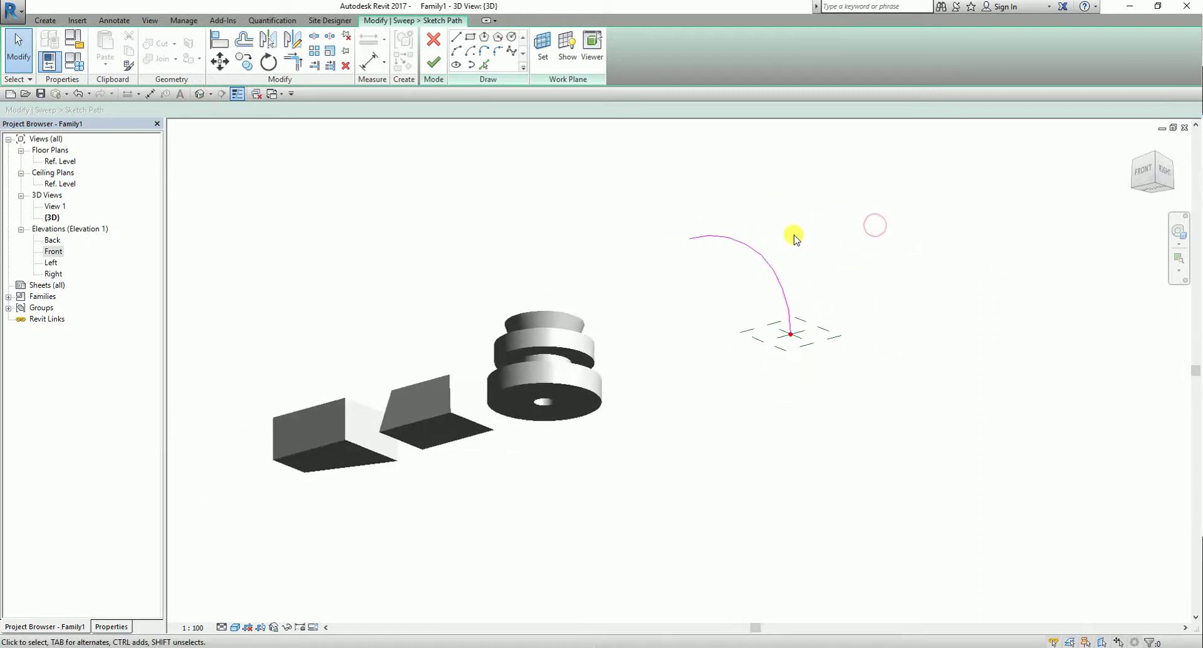
pyautogui.click(819, 333)
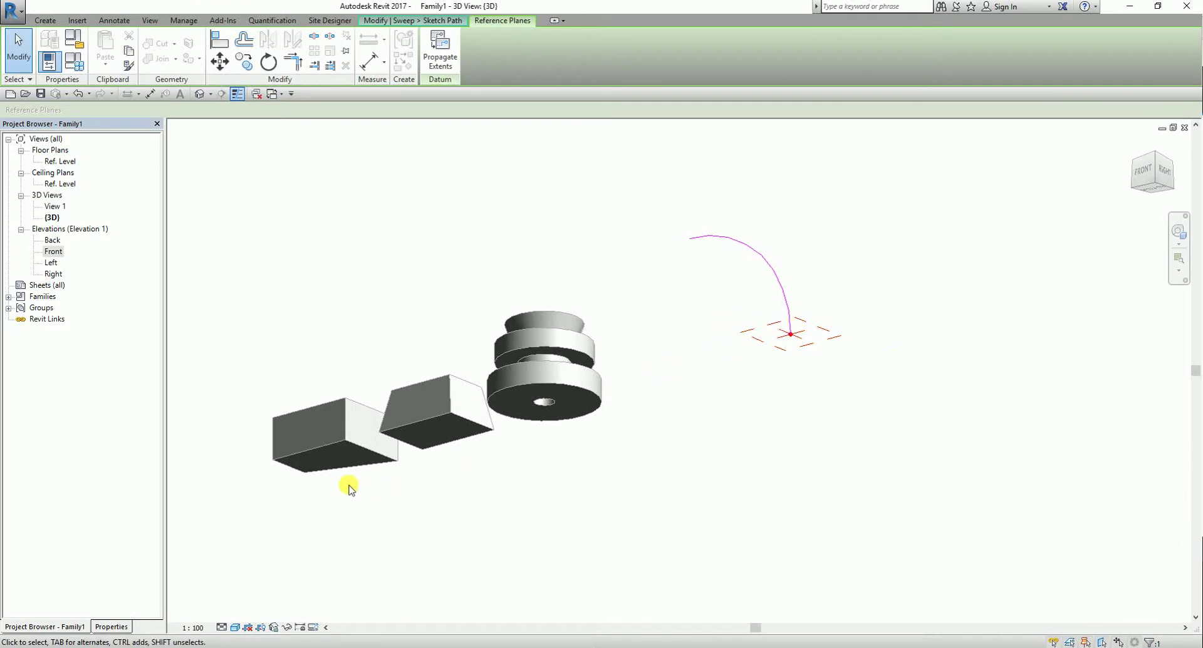
pyautogui.click(113, 626)
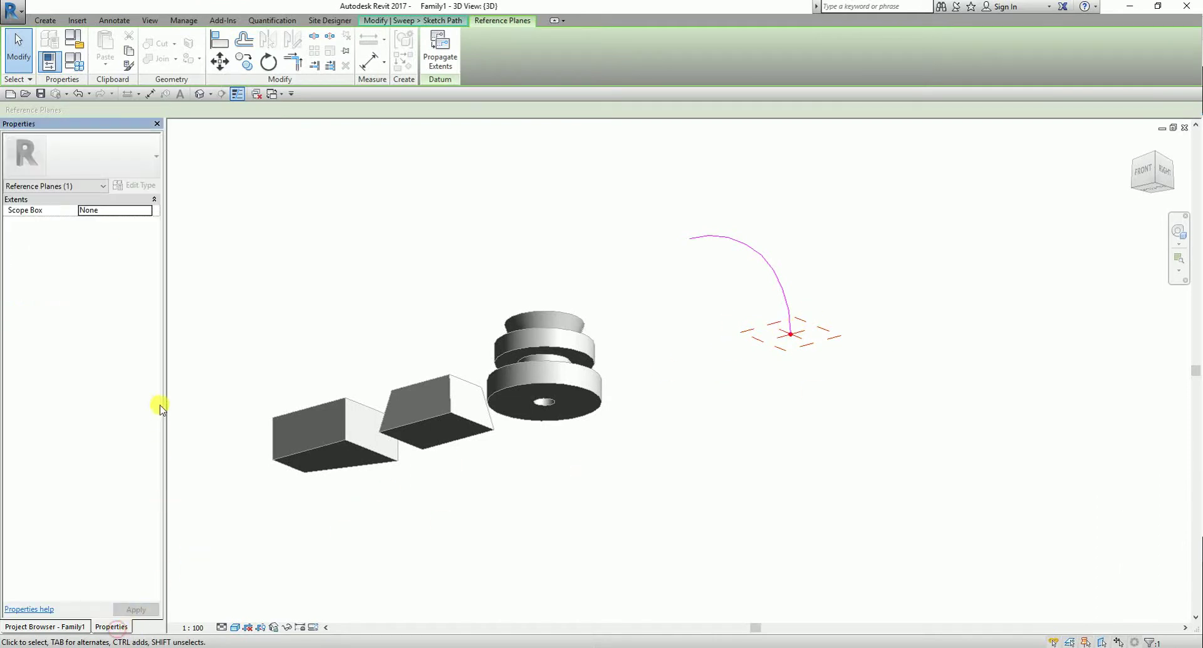
pyautogui.click(370, 230)
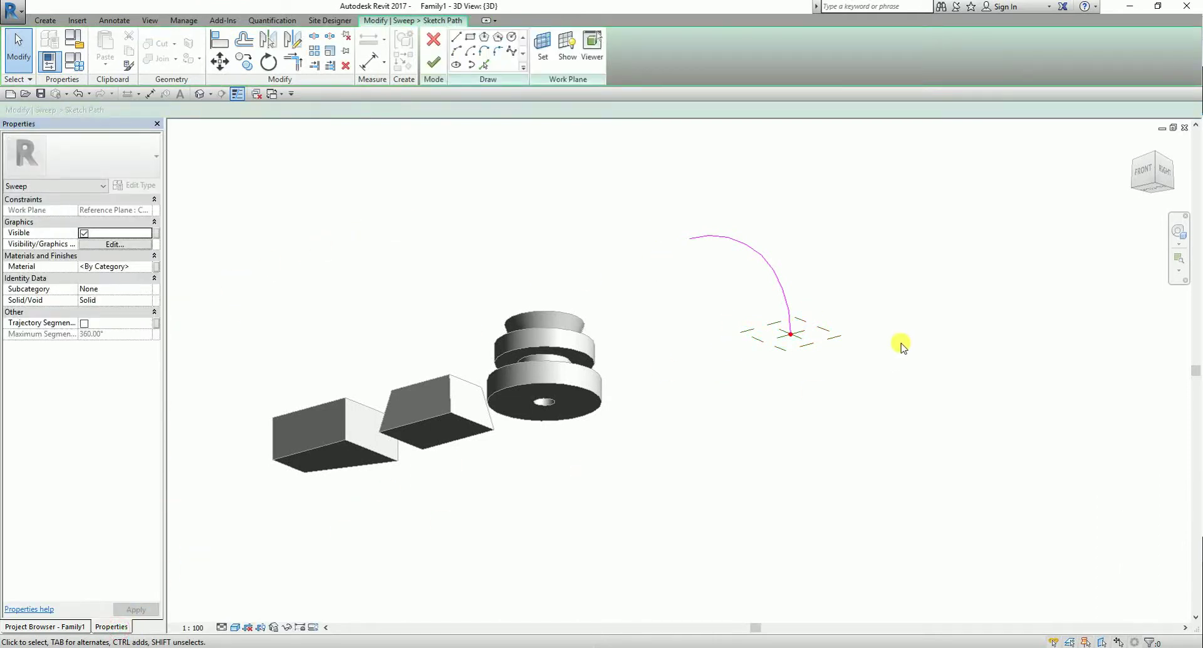
pyautogui.click(813, 326)
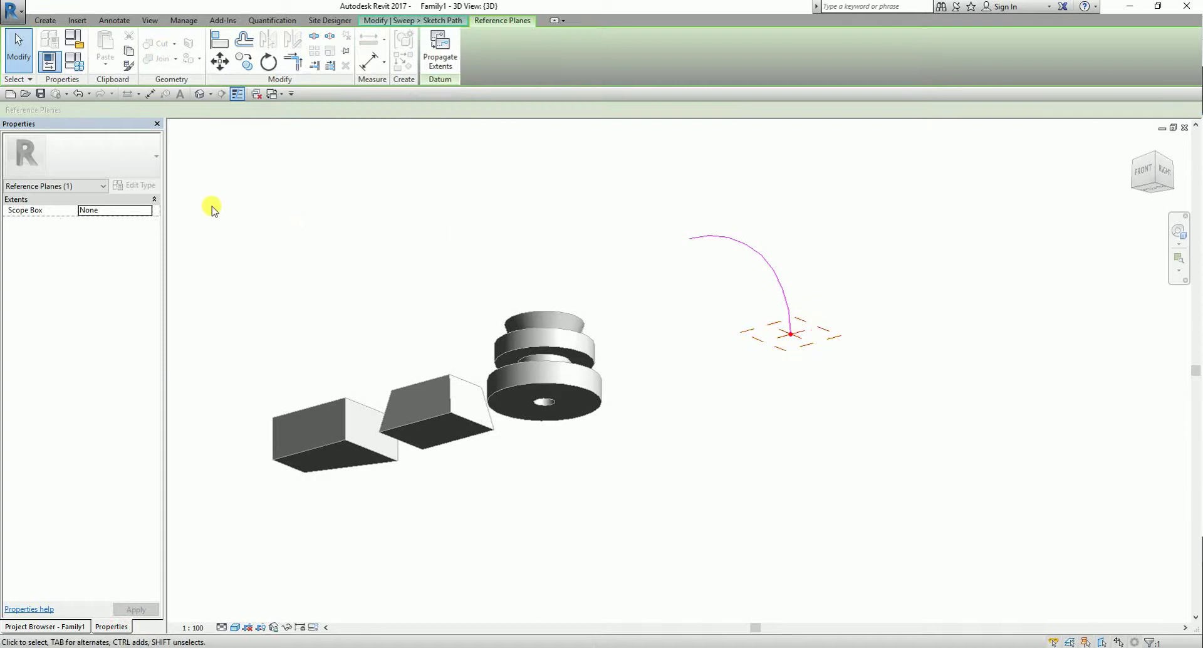
pyautogui.click(501, 180)
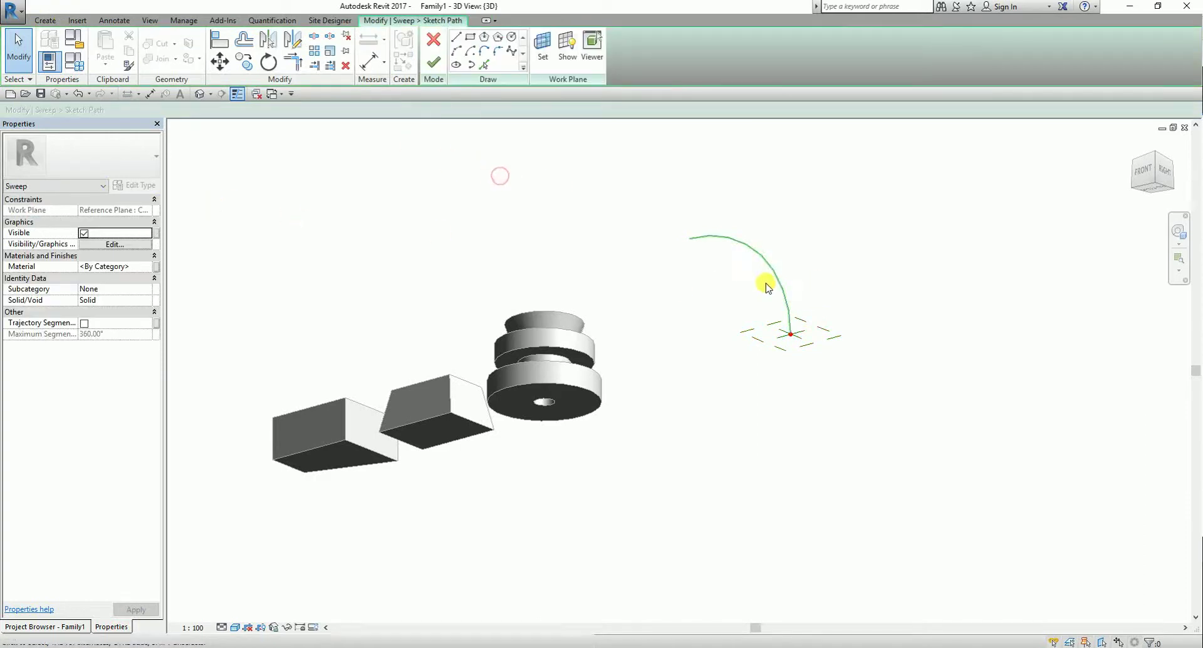
pyautogui.click(81, 632)
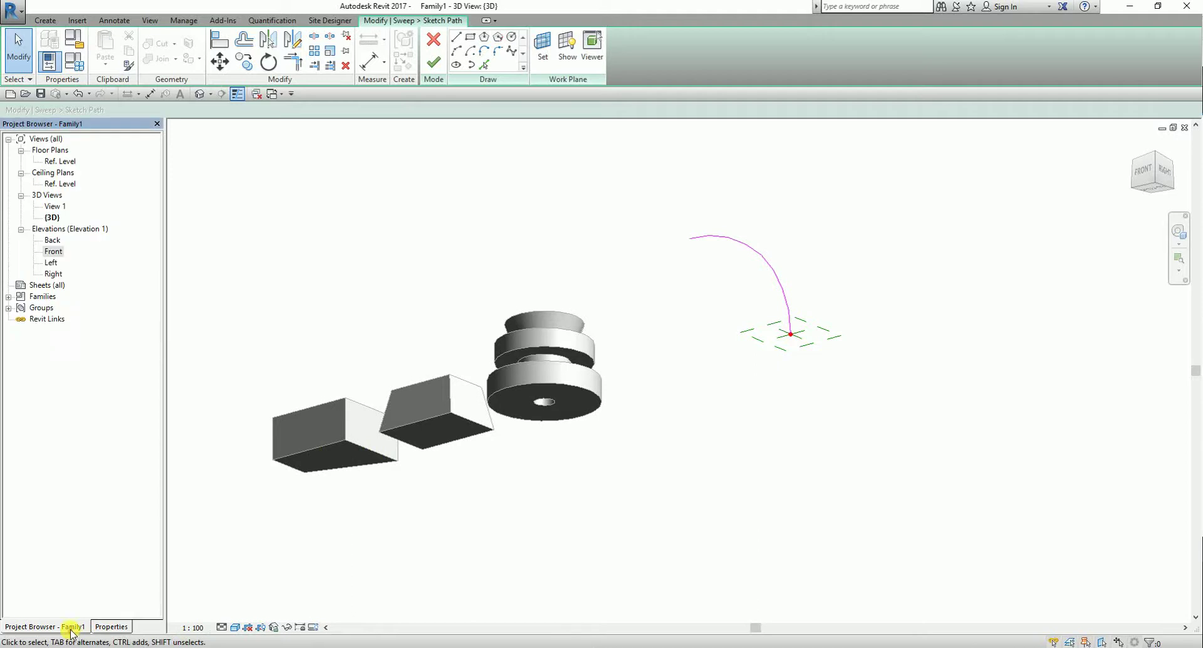
# Back in the Front elevation, finish the quarter-arc sweep path sketch
pyautogui.doubleClick(53, 253)
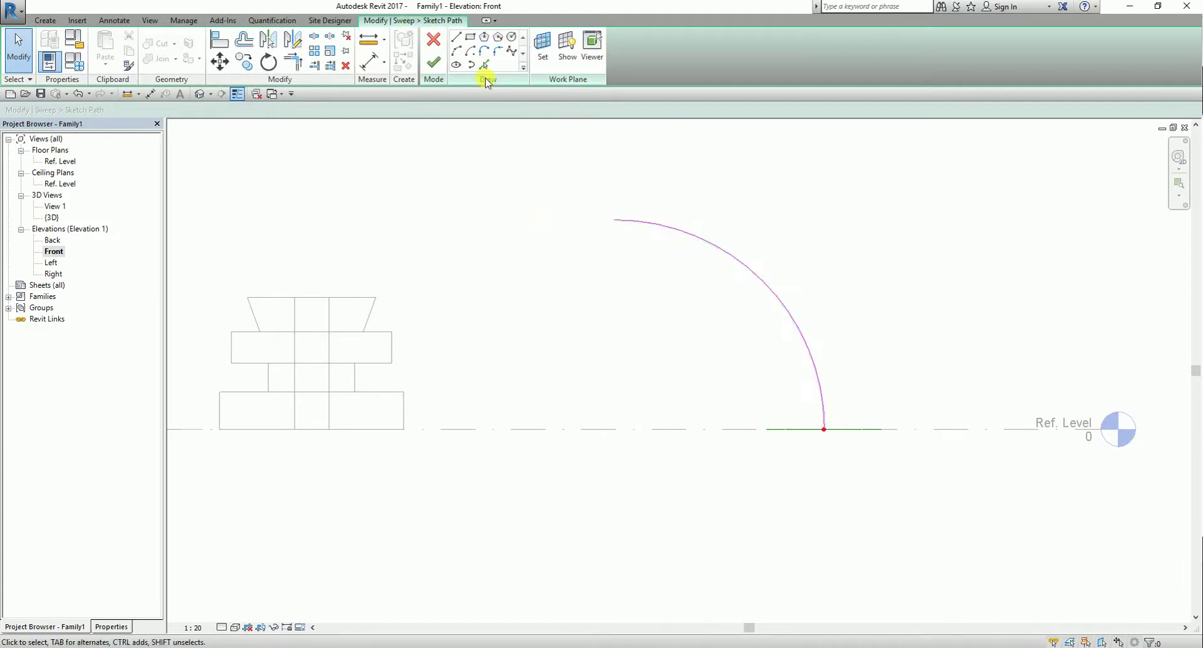
pyautogui.click(433, 63)
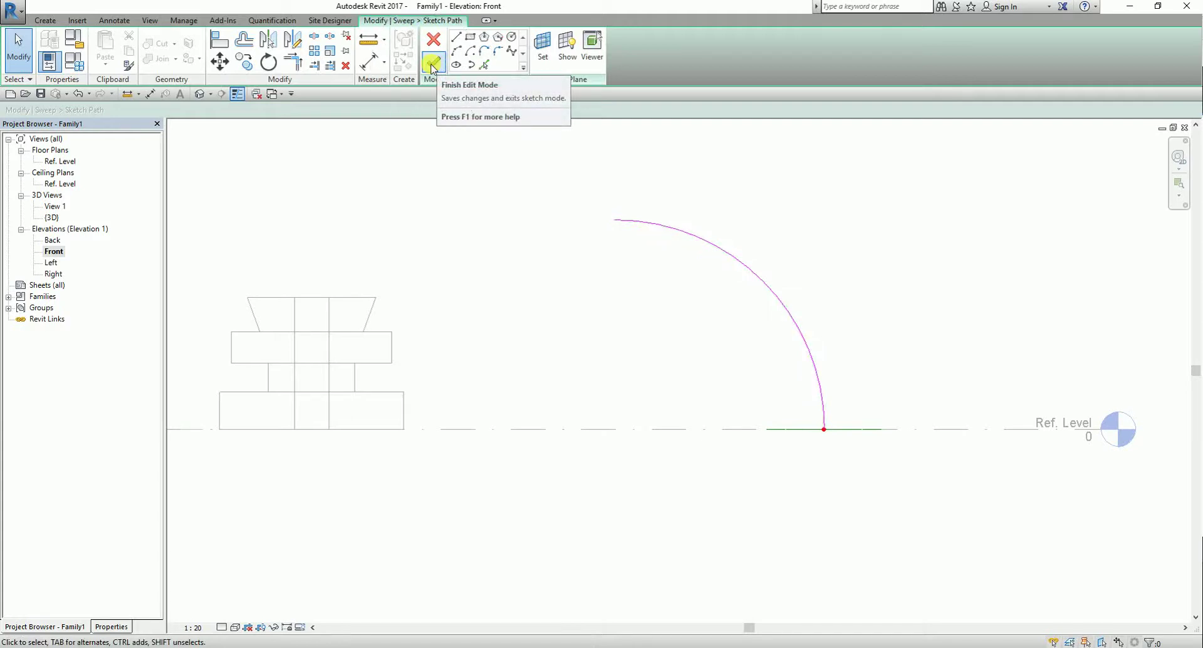
pyautogui.click(433, 62)
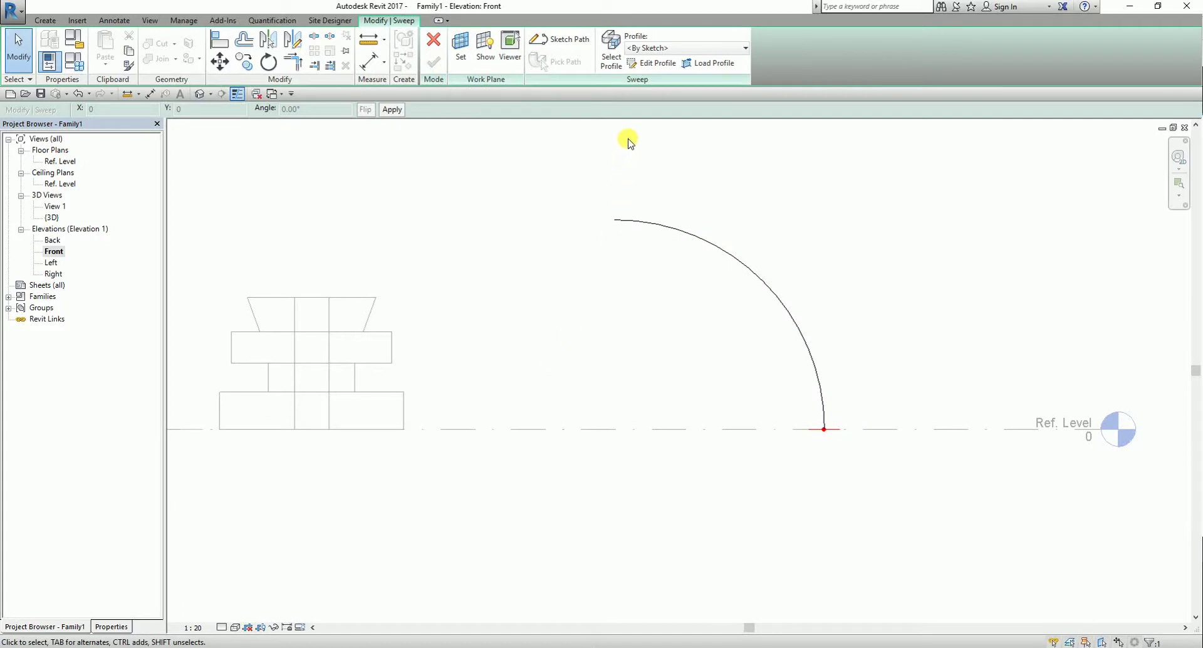
# Edit the sweep profile and choose Floor Plan: Ref. Level in the Go To View dialog
pyautogui.click(652, 64)
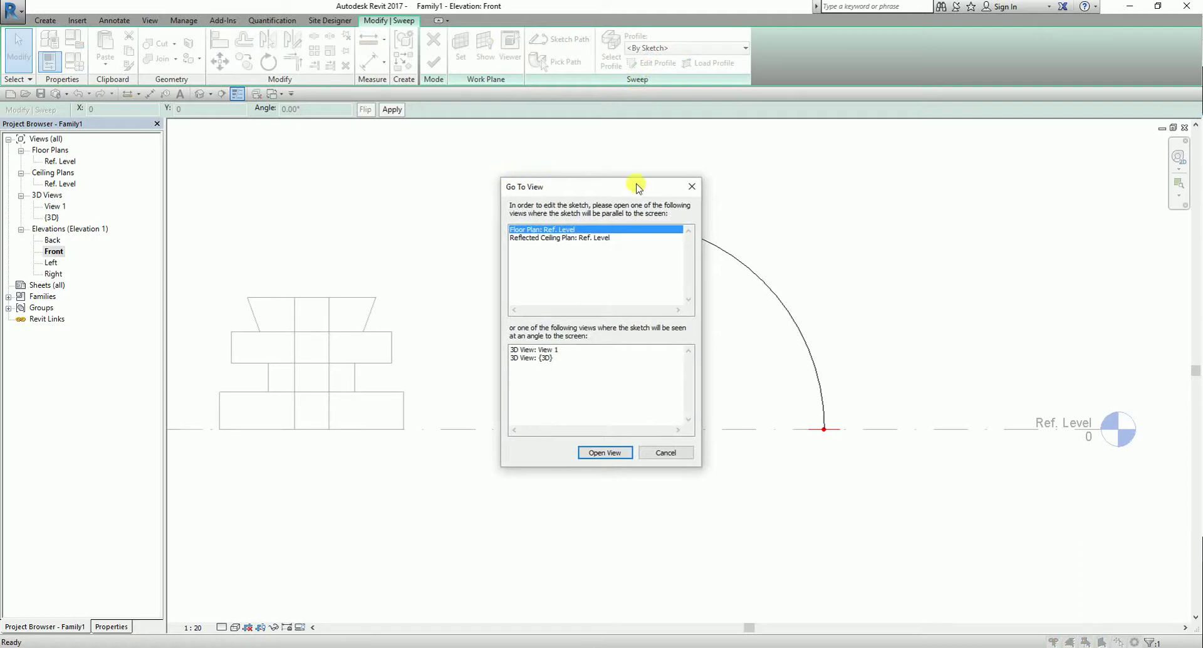
pyautogui.click(534, 190)
pyautogui.moveTo(534, 188); pyautogui.dragTo(424, 138)
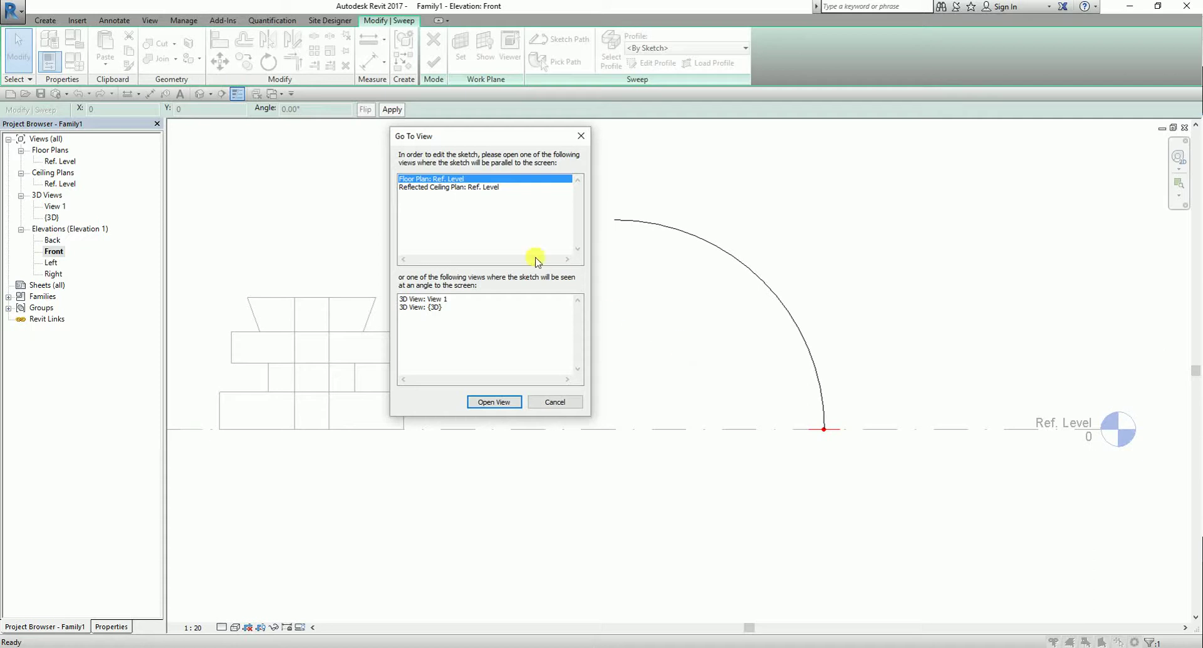
pyautogui.click(428, 181)
pyautogui.click(433, 307)
pyautogui.click(431, 181)
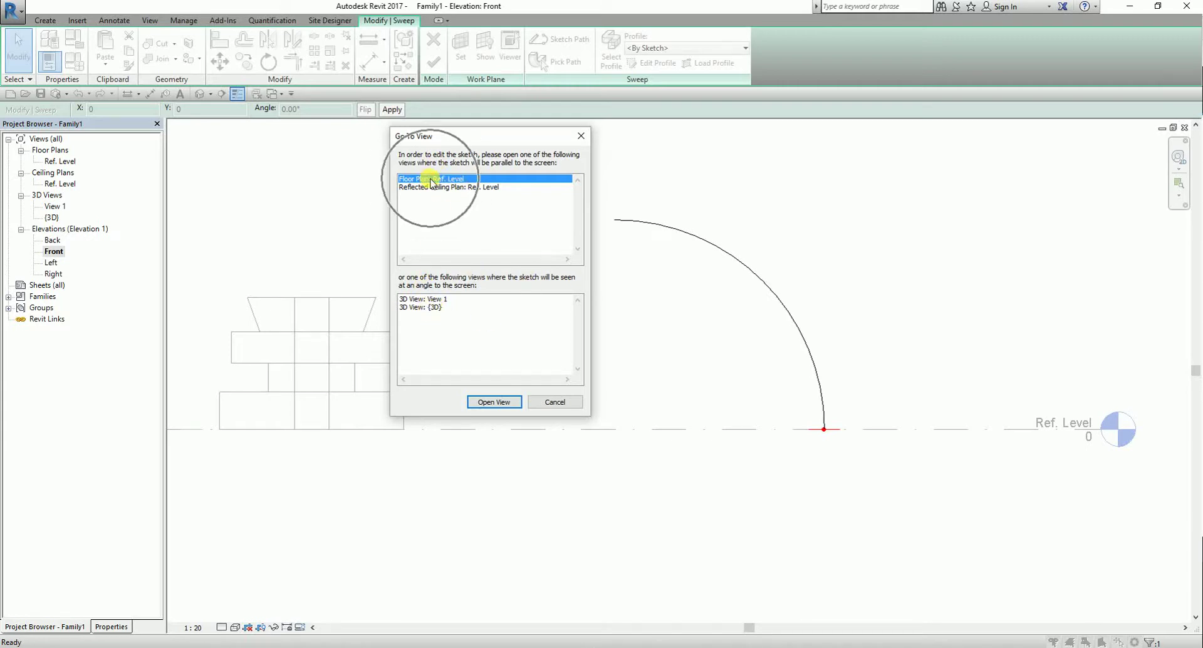
pyautogui.click(431, 180)
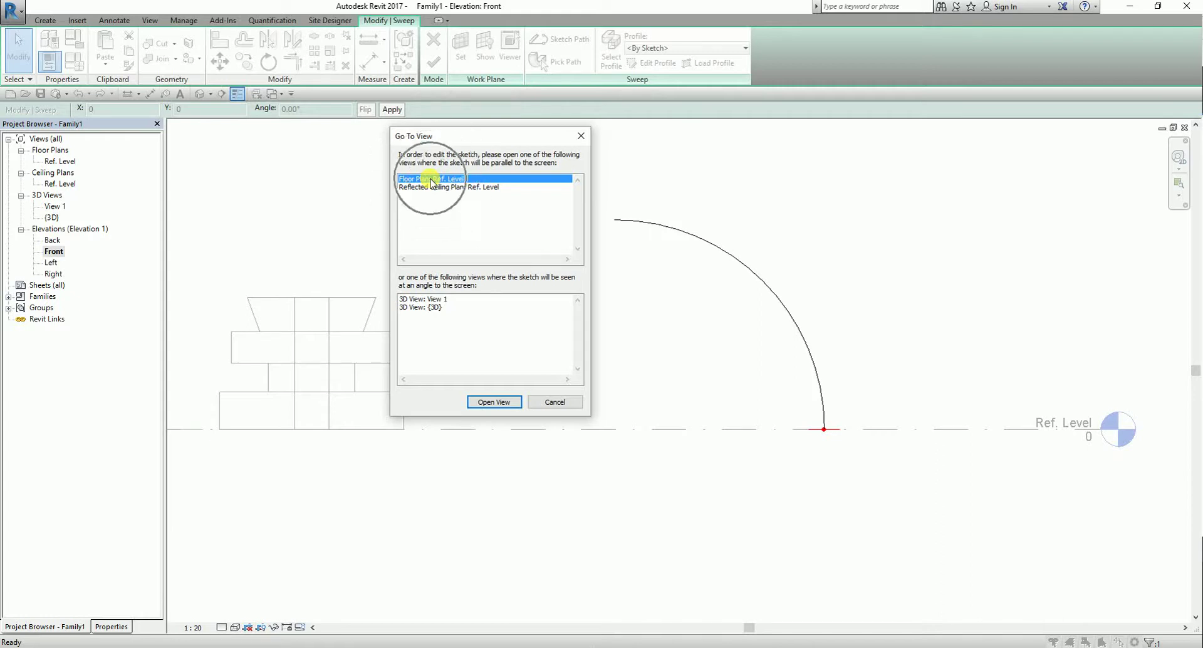
pyautogui.click(495, 402)
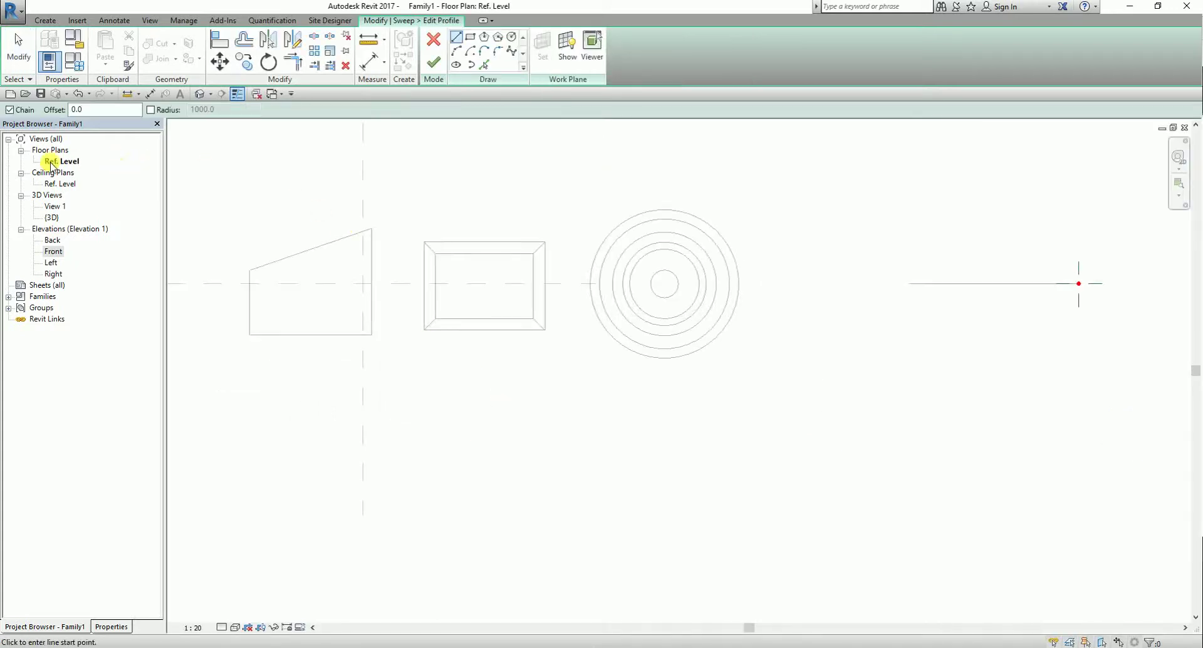
pyautogui.moveTo(1095, 468); pyautogui.dragTo(694, 446, button='middle')
pyautogui.scroll(4, 669, 261)
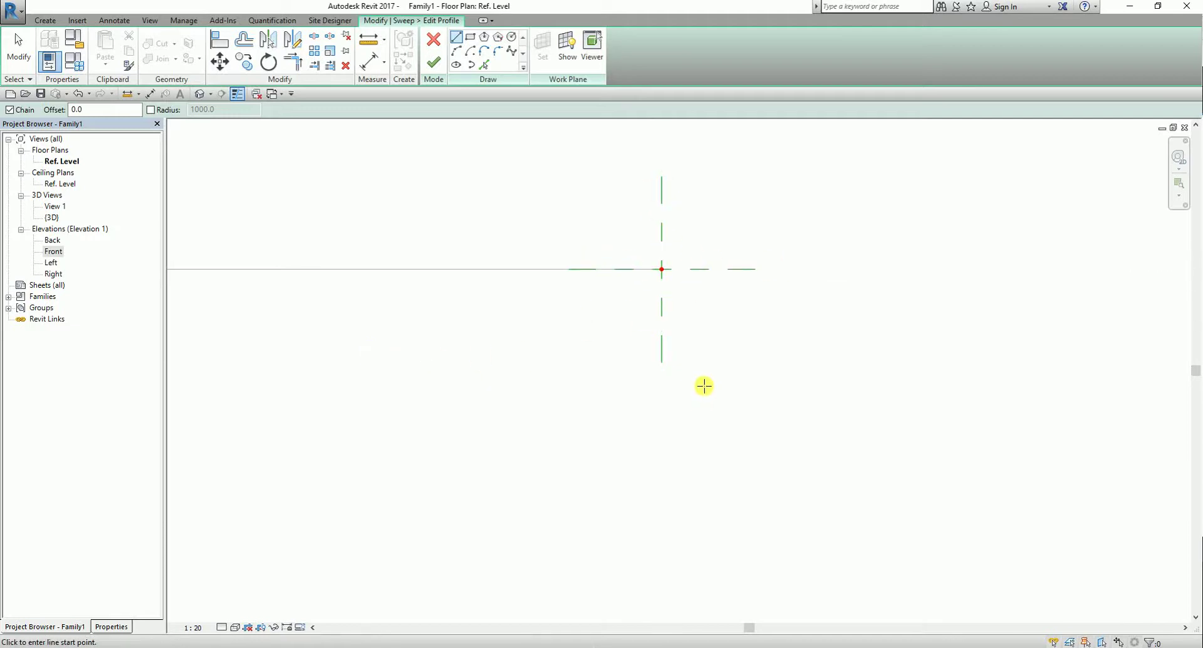
pyautogui.doubleClick(53, 252)
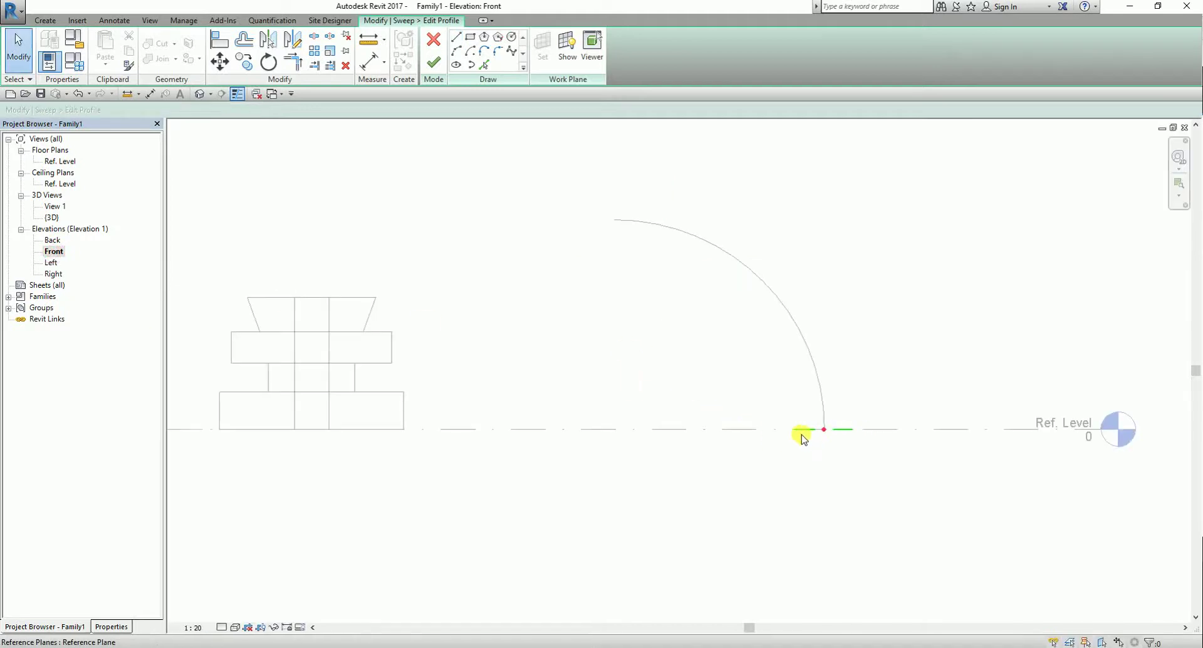
pyautogui.doubleClick(59, 161)
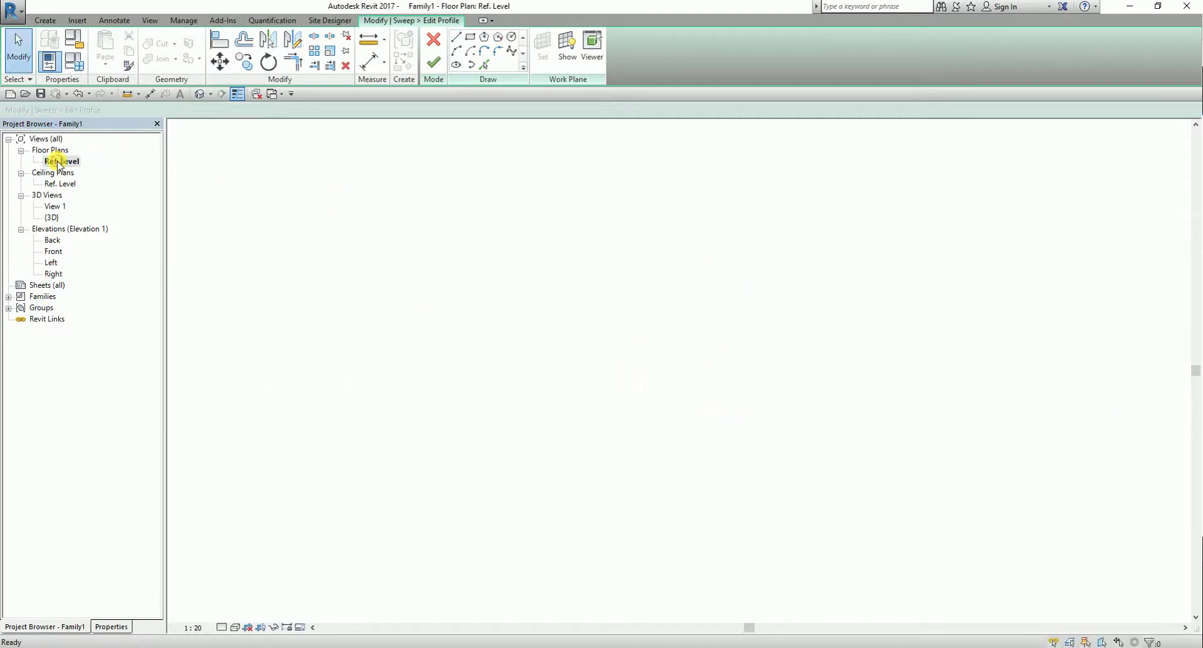
pyautogui.click(201, 95)
pyautogui.keyDown('shift'); pyautogui.moveTo(827, 371); pyautogui.dragTo(821, 272, button='middle'); pyautogui.keyUp('shift')
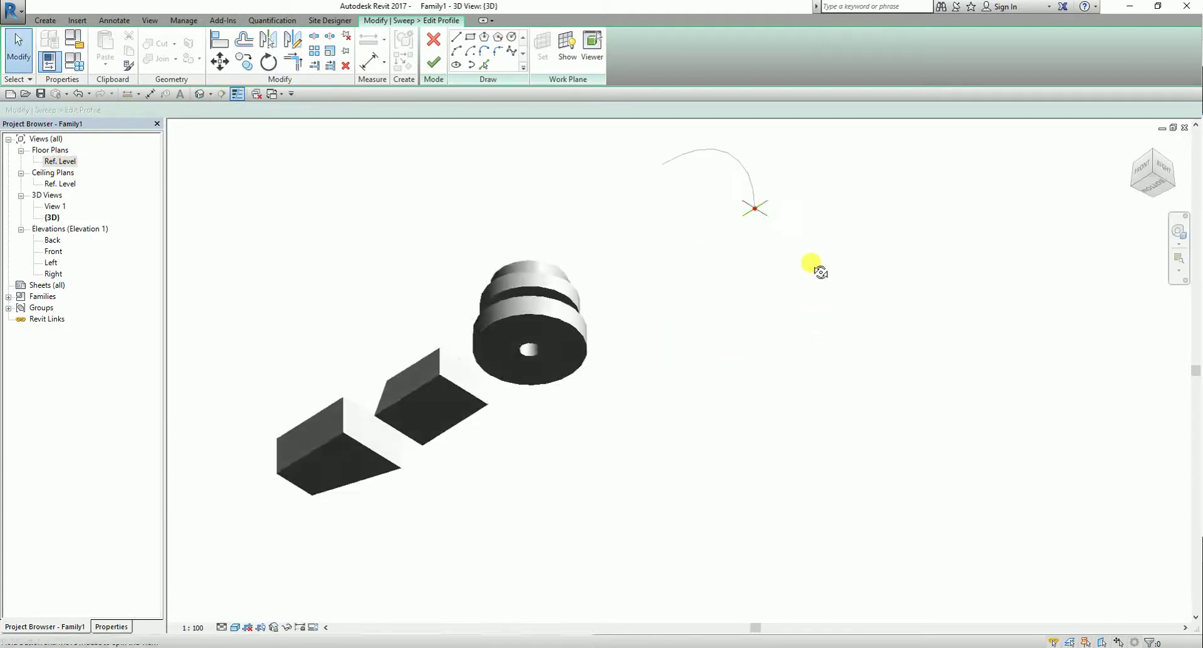
pyautogui.scroll(6, 747, 178)
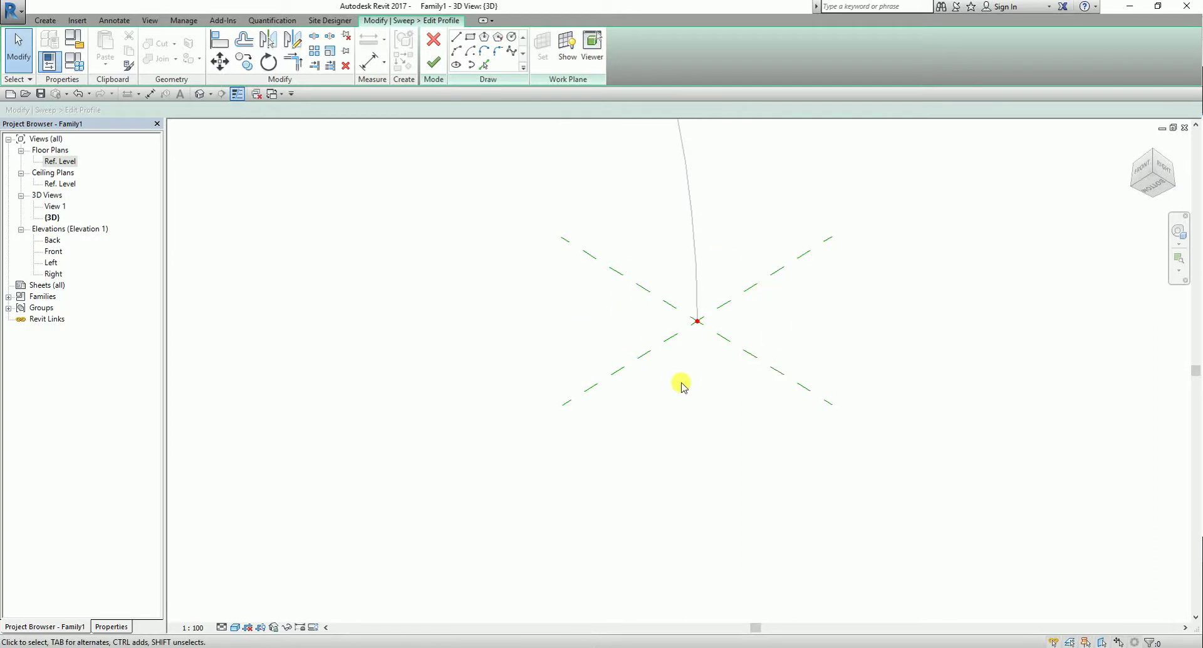
pyautogui.doubleClick(59, 162)
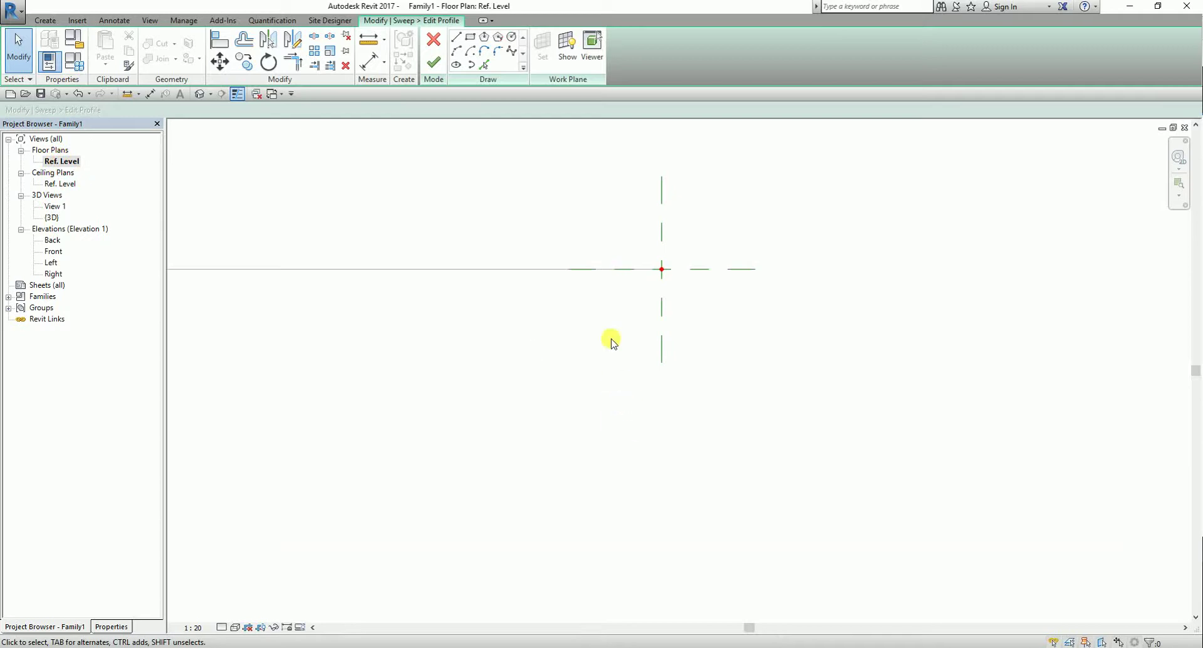
pyautogui.scroll(-2, 586, 249)
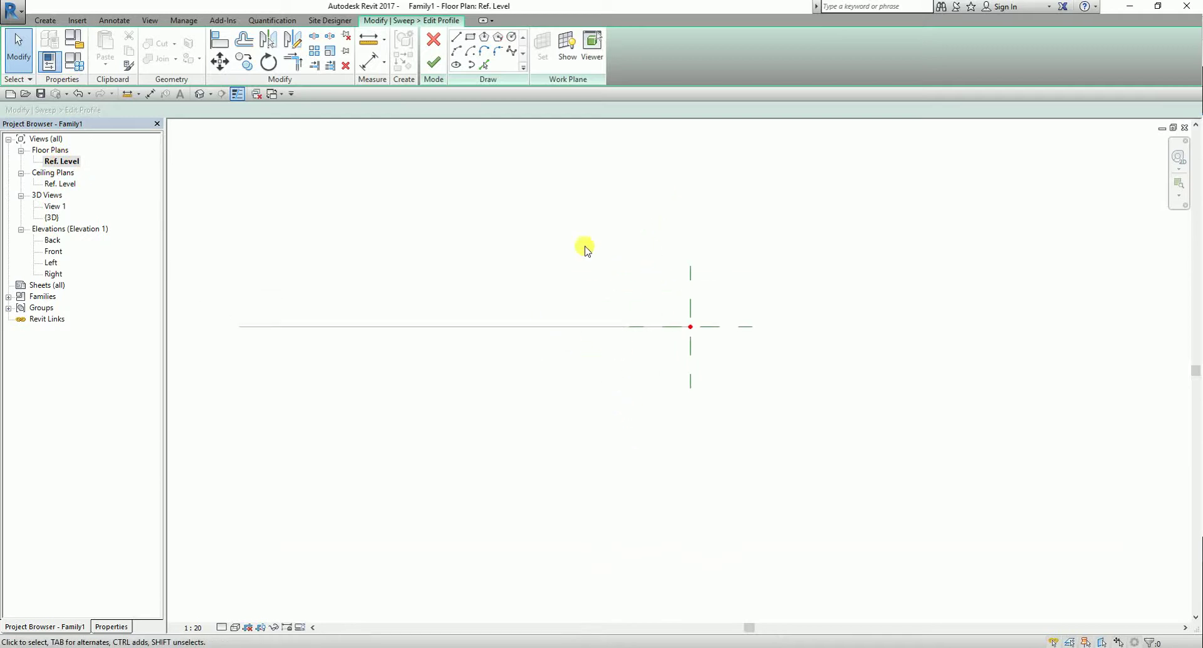
# Draw a radius-200 circle centred on the reference plane intersection
pyautogui.click(511, 38)
pyautogui.scroll(1, 713, 319)
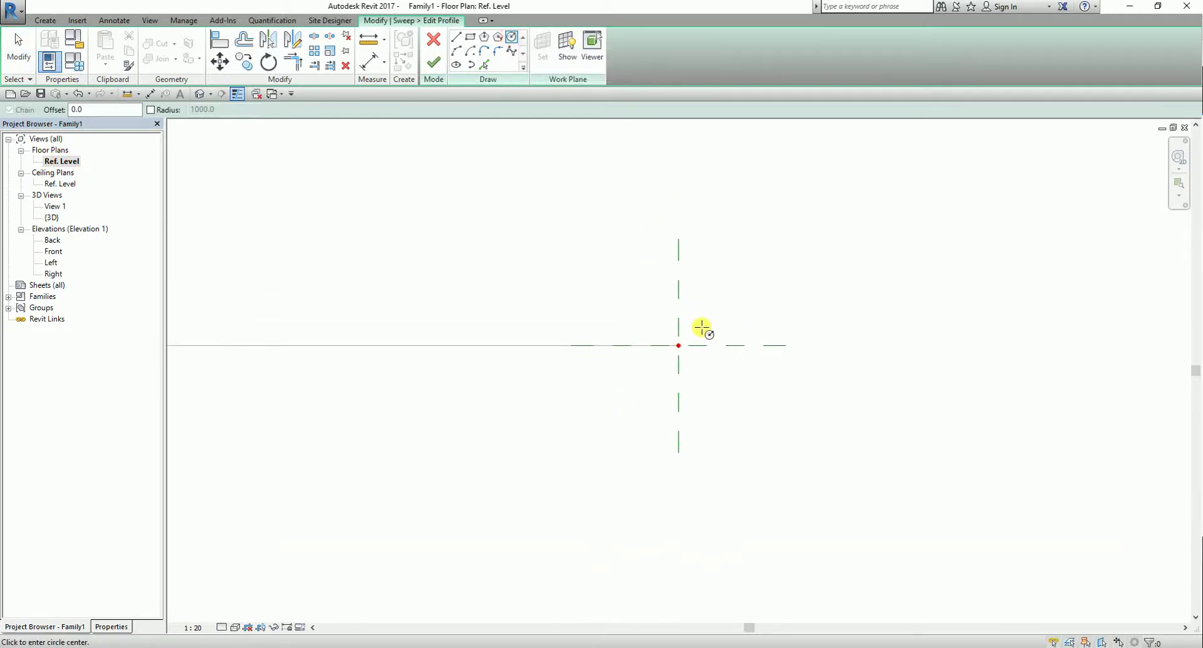
pyautogui.click(512, 37)
pyautogui.click(677, 346)
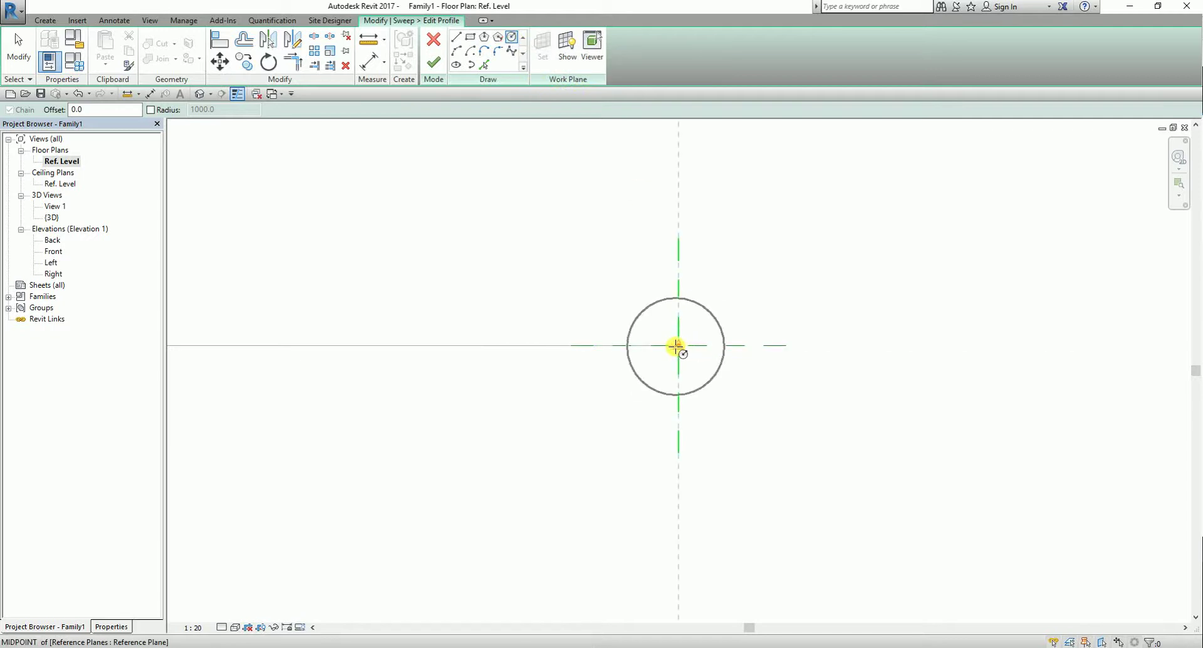
pyautogui.click(754, 418)
pyautogui.scroll(-4, 714, 464)
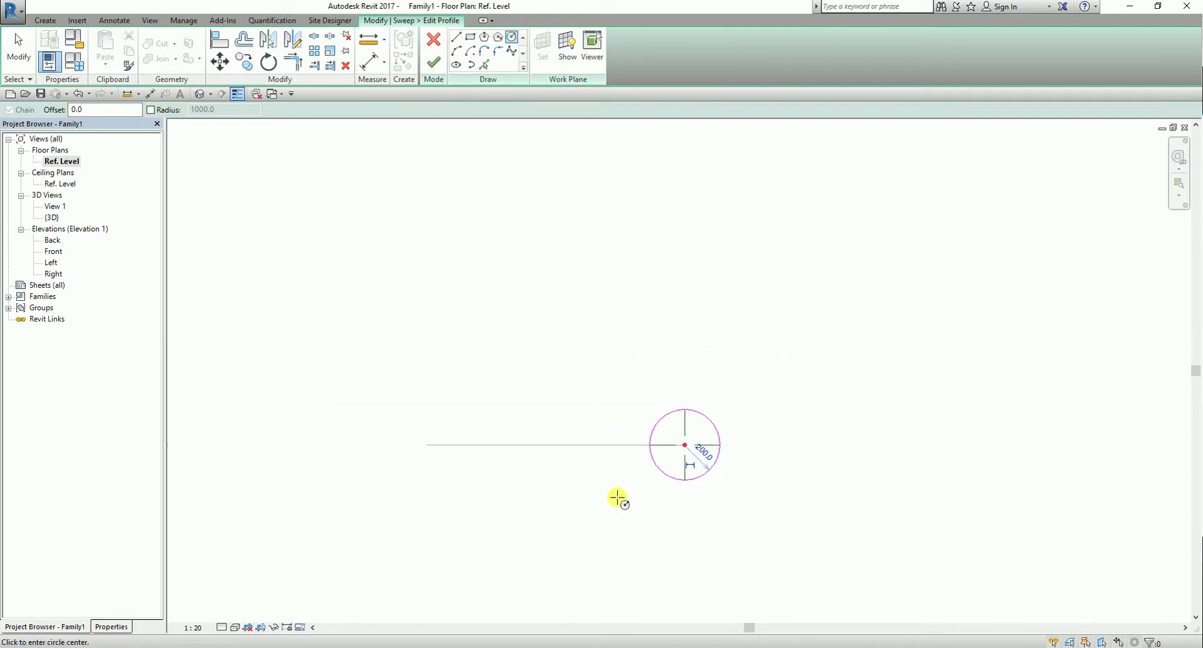
# Check the circle against the arc in 3D, then finish the profile and the sweep to form the tube
pyautogui.click(199, 94)
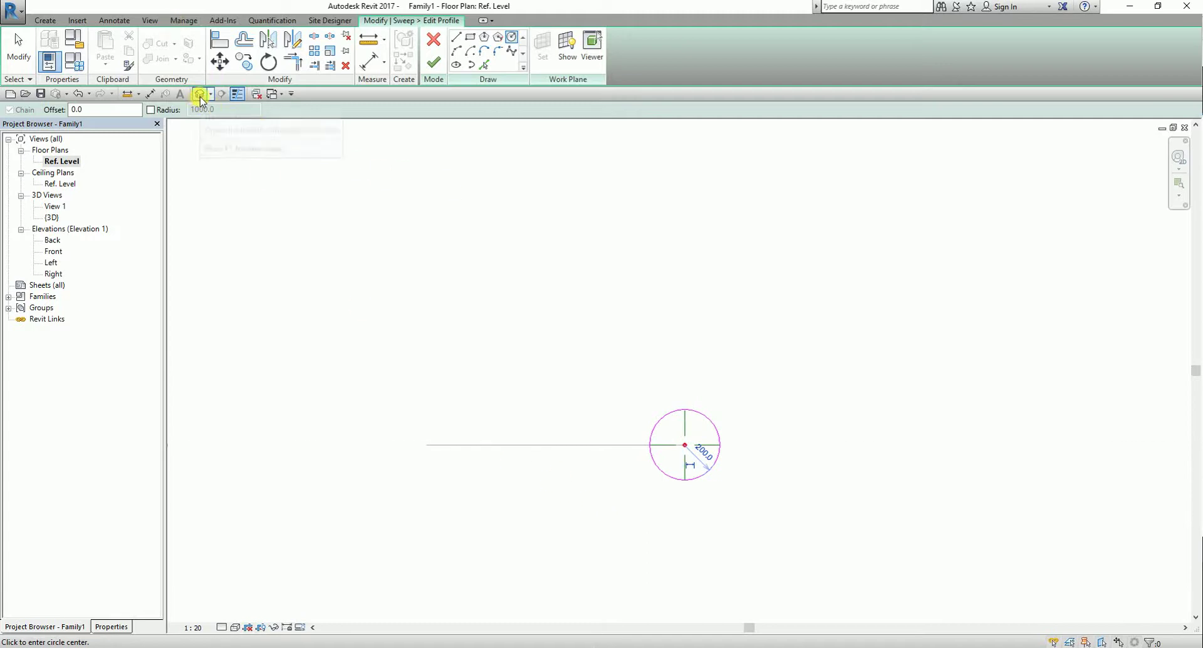
pyautogui.scroll(-3, 652, 342)
pyautogui.keyDown('shift'); pyautogui.moveTo(649, 345); pyautogui.dragTo(489, 282, button='middle'); pyautogui.keyUp('shift')
pyautogui.press('Escape')
pyautogui.scroll(2, 793, 411)
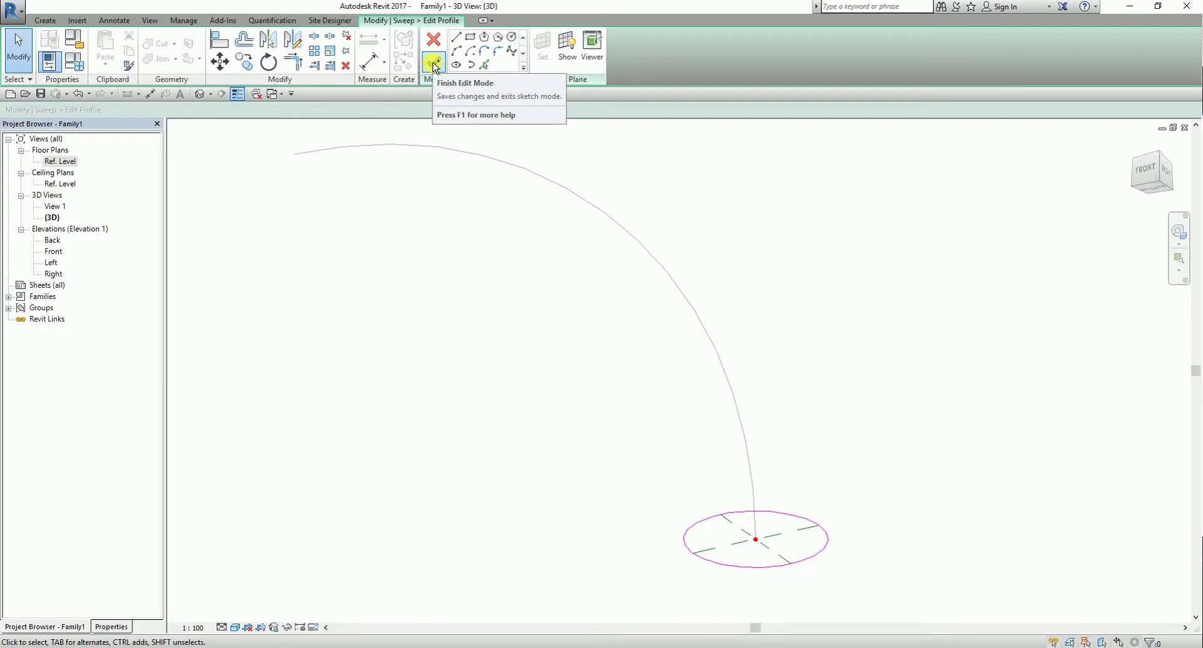
pyautogui.click(435, 65)
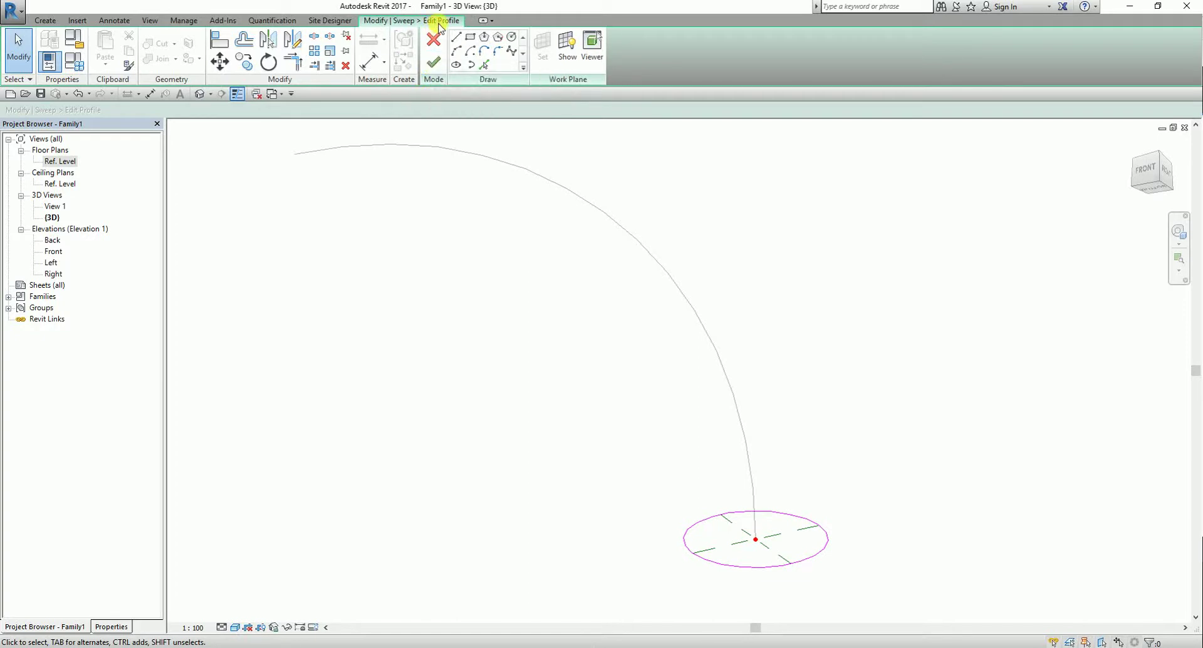
pyautogui.click(435, 64)
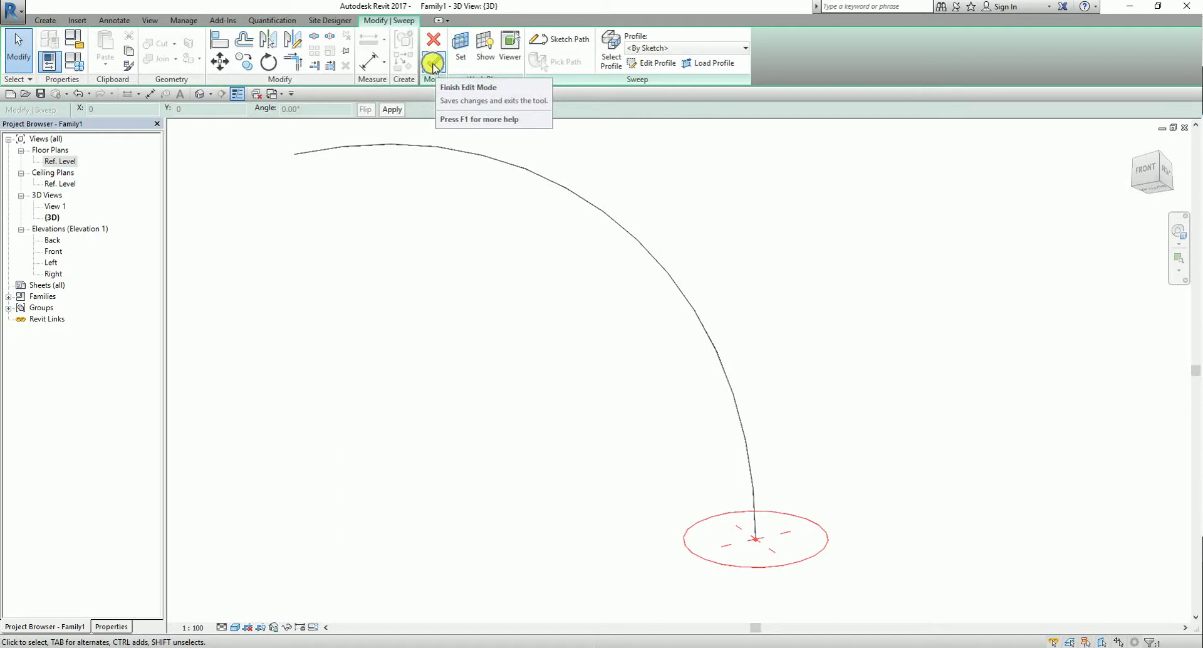
pyautogui.click(435, 65)
pyautogui.click(867, 274)
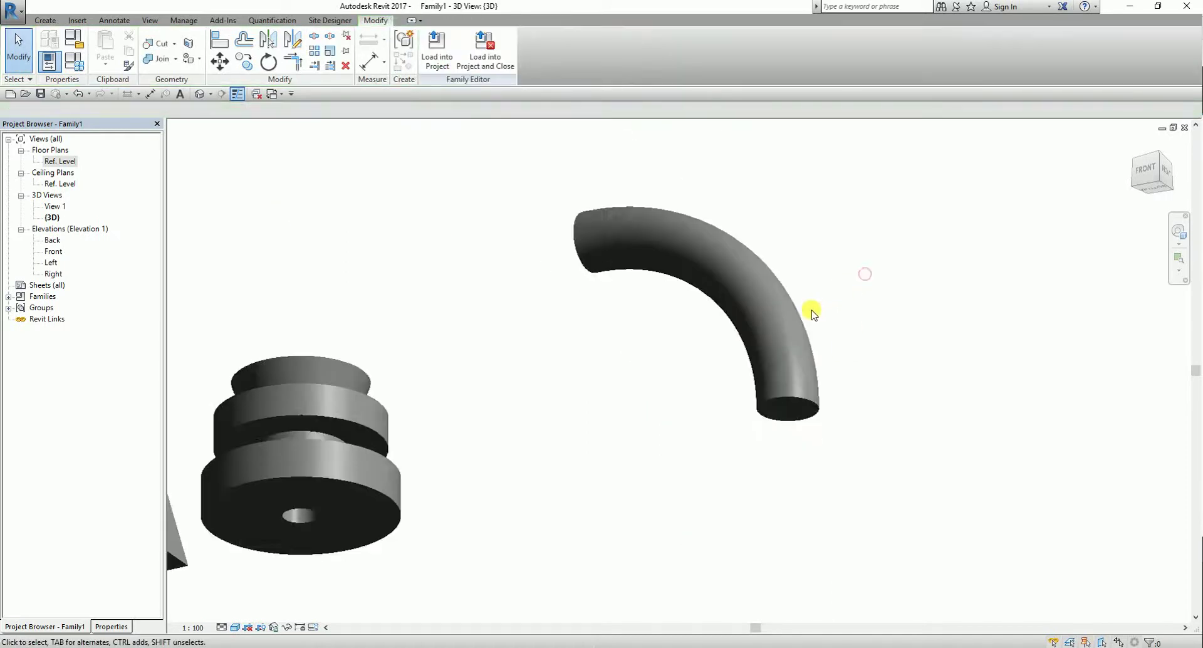
# Select the curved sweep tube, open its path, and leave the path unchanged
pyautogui.scroll(-3, 812, 314)
pyautogui.keyDown('shift'); pyautogui.moveTo(758, 317); pyautogui.dragTo(848, 380, button='middle'); pyautogui.keyUp('shift')
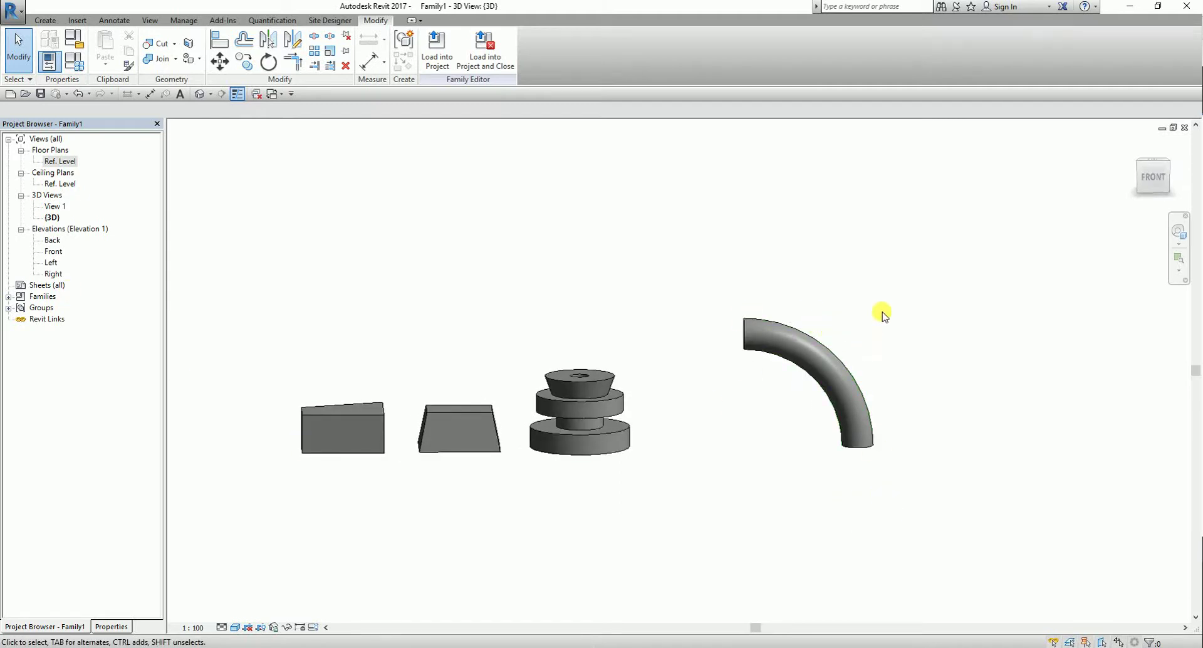
pyautogui.click(840, 357)
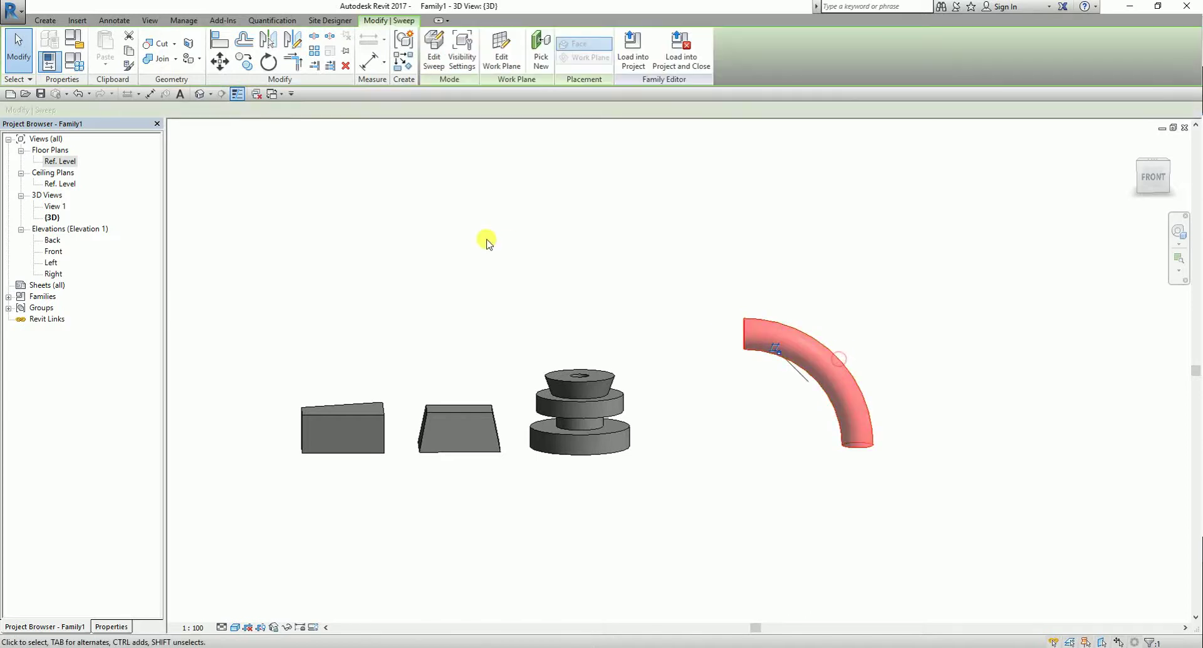
pyautogui.click(435, 50)
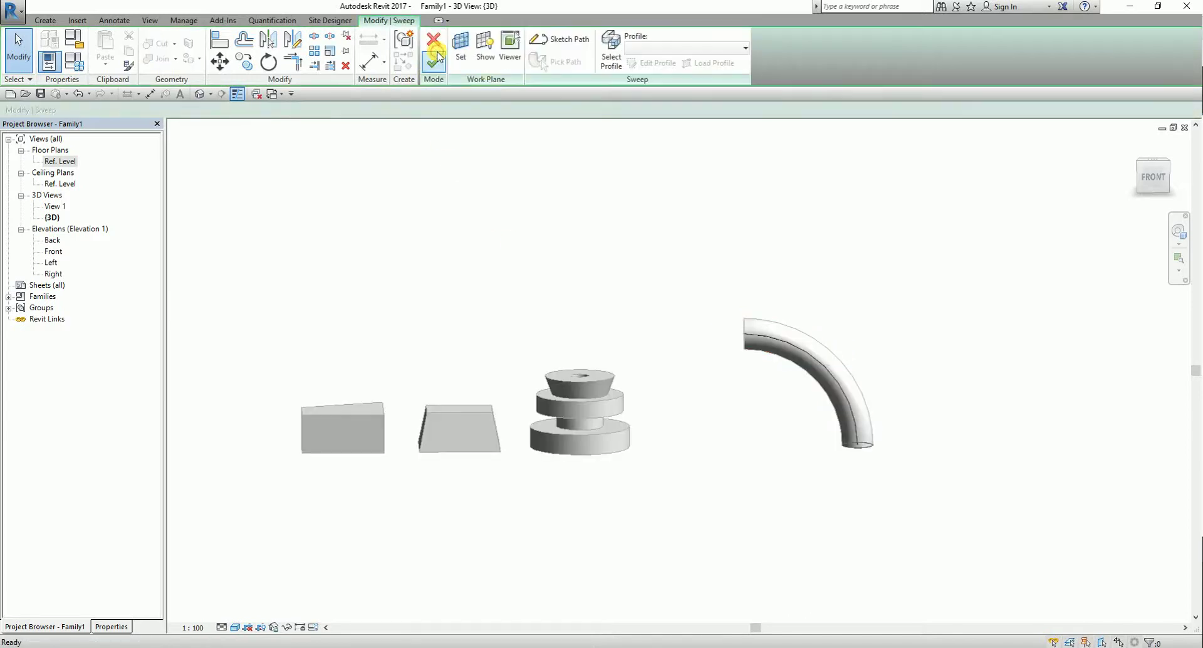
pyautogui.click(566, 48)
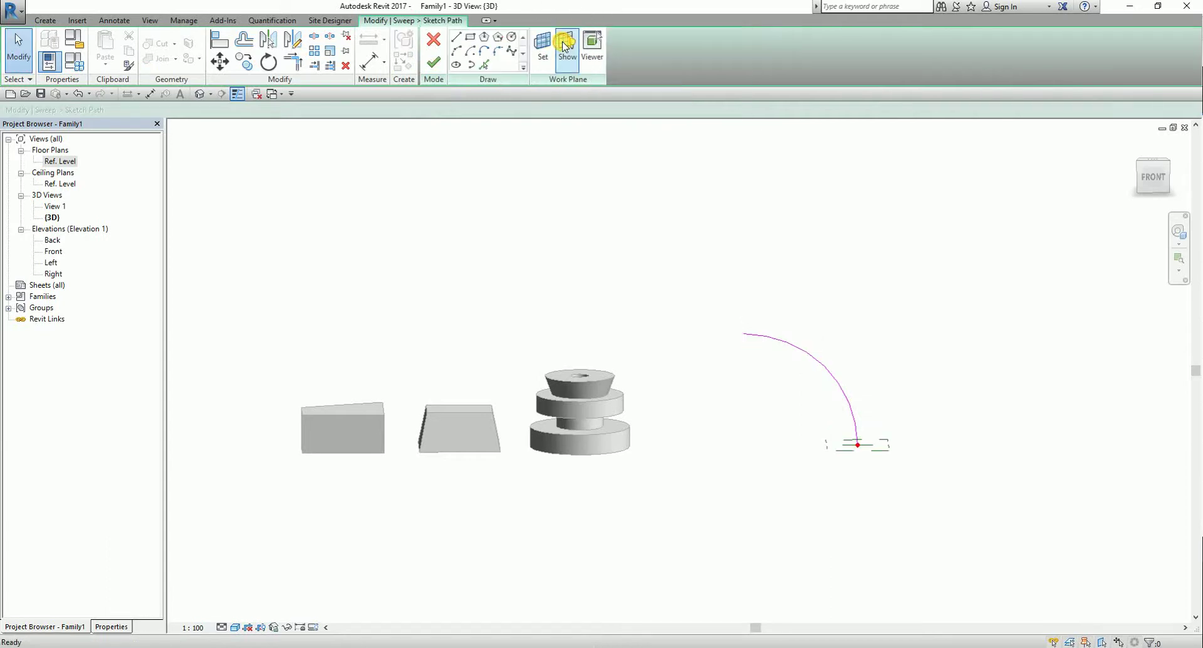
pyautogui.click(437, 41)
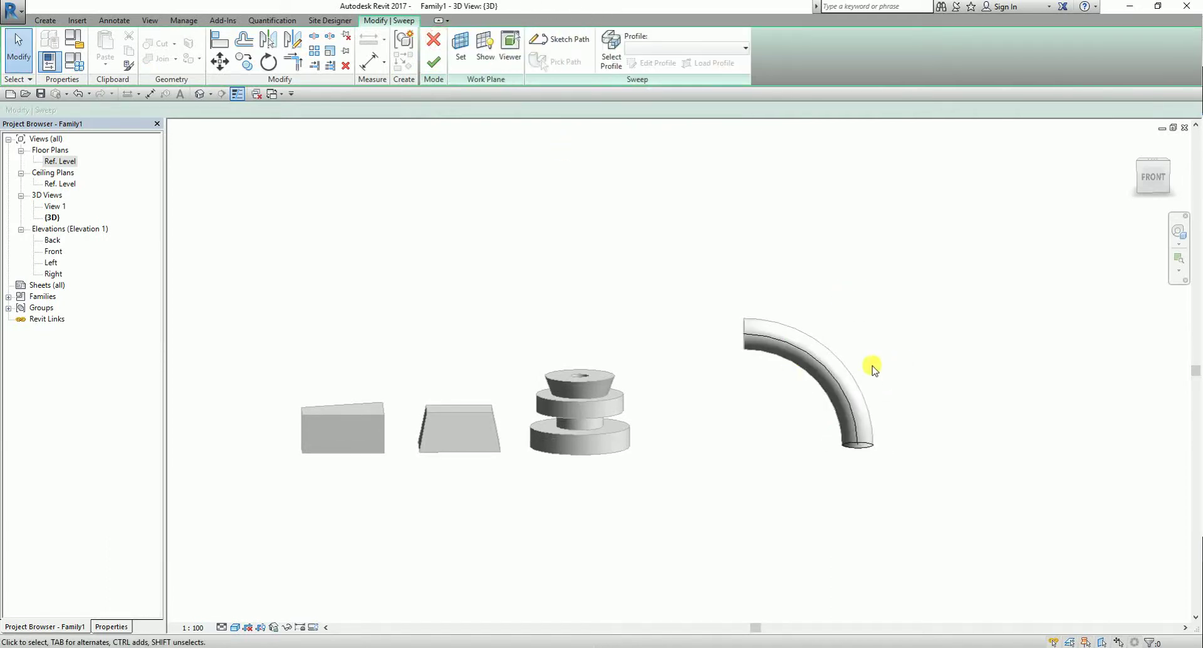
# Open the sweep profile, confirm the 200-radius circle, and finish the profile and sweep
pyautogui.click(612, 52)
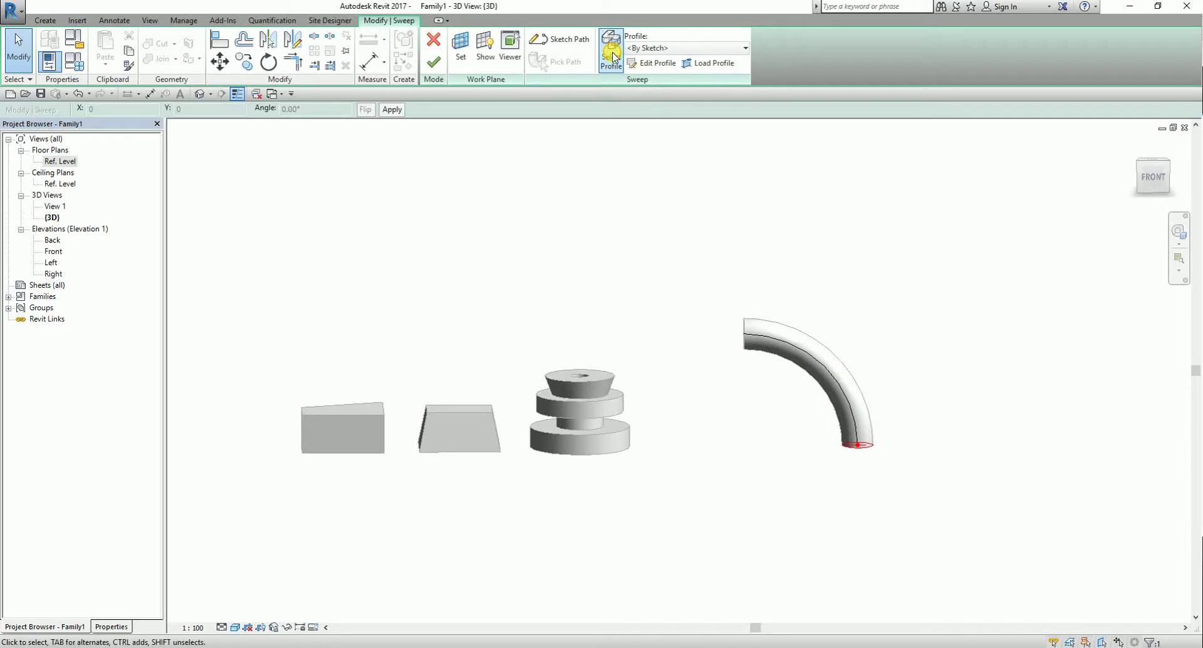
pyautogui.click(650, 64)
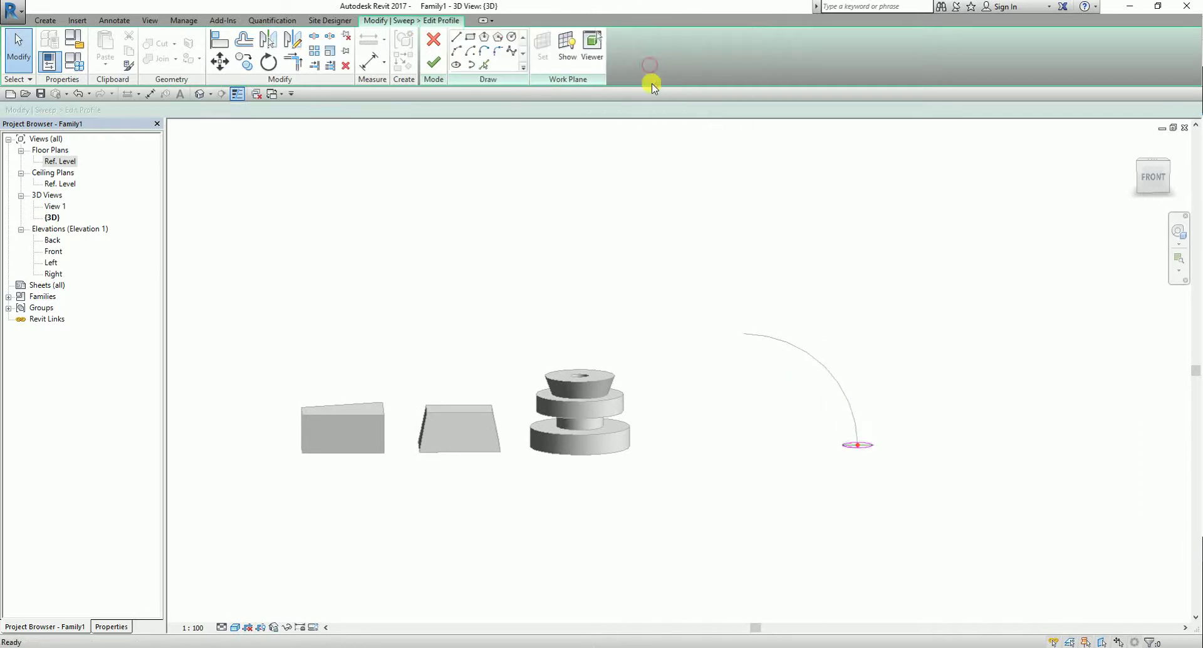
pyautogui.keyDown('shift'); pyautogui.moveTo(875, 457); pyautogui.dragTo(895, 546, button='middle'); pyautogui.keyUp('shift')
pyautogui.scroll(6, 858, 430)
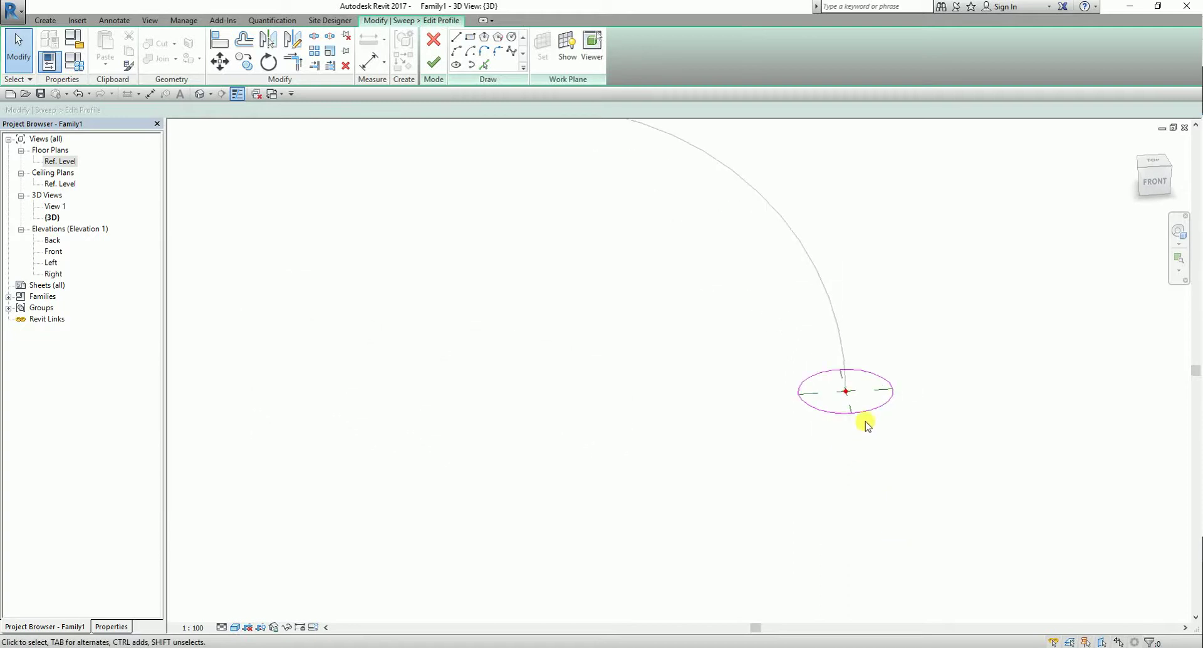
pyautogui.click(869, 413)
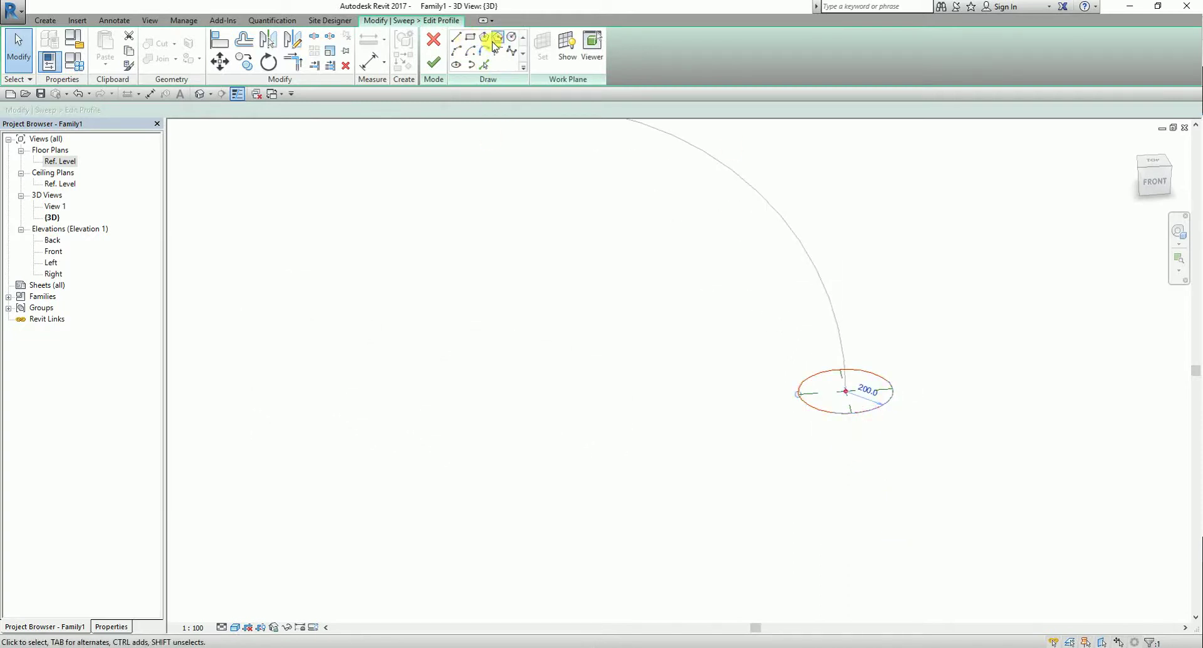
pyautogui.click(433, 64)
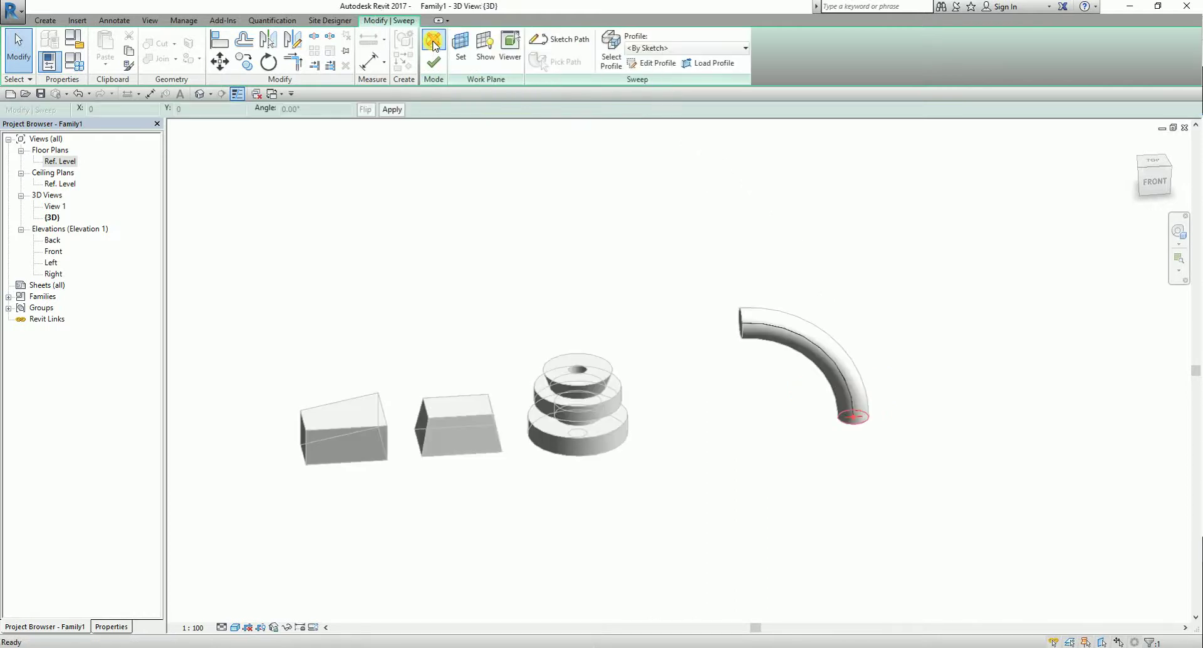
pyautogui.click(434, 46)
pyautogui.press('Escape')
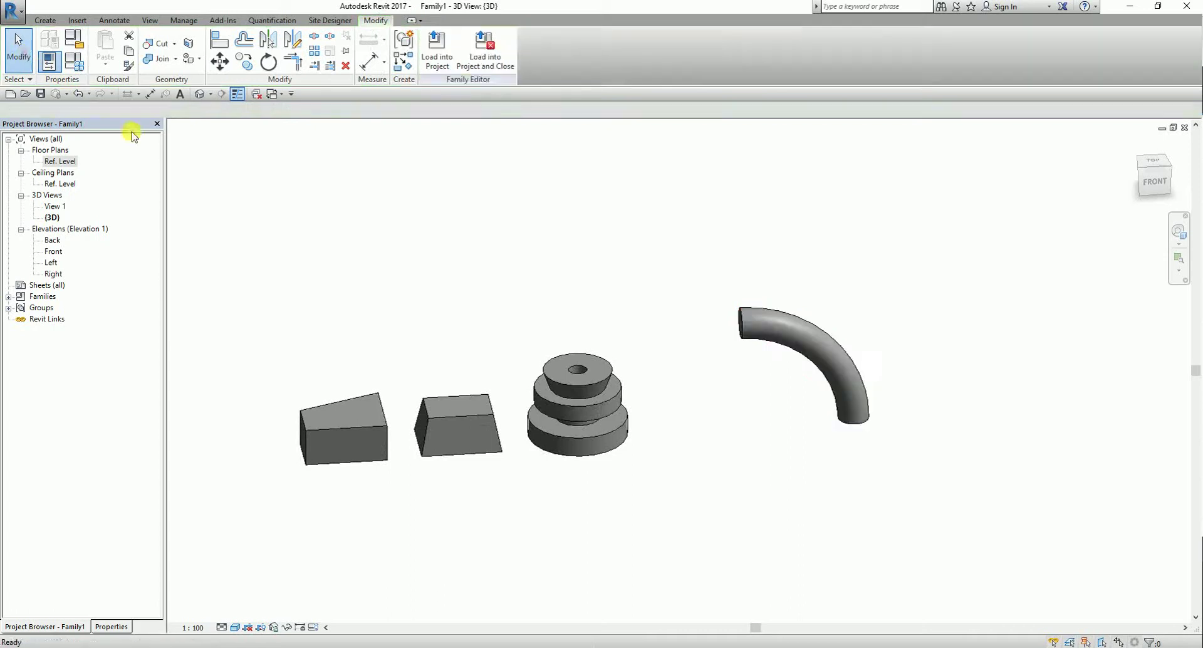
pyautogui.scroll(-2, 685, 398)
# In the Front elevation, drag the curved sweep left beside the other solids on Ref. Level
pyautogui.doubleClick(53, 254)
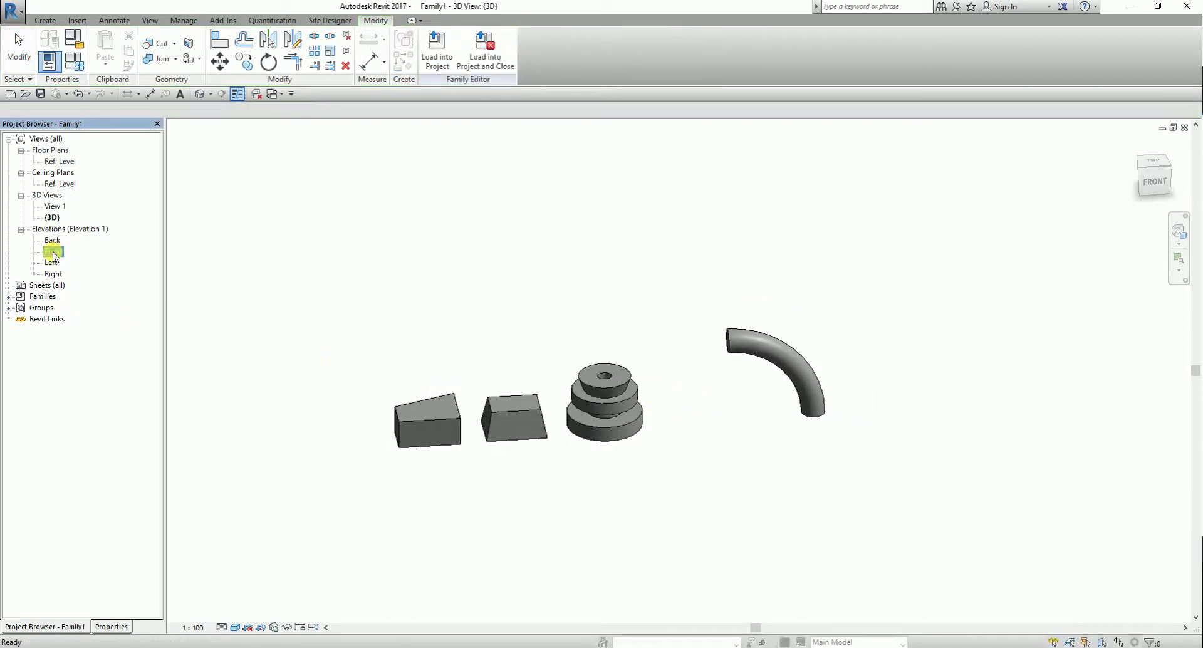
pyautogui.moveTo(721, 349); pyautogui.dragTo(578, 344)
pyautogui.scroll(-2, 704, 486)
pyautogui.moveTo(704, 486); pyautogui.dragTo(764, 429, button='middle')
pyautogui.press('Escape')
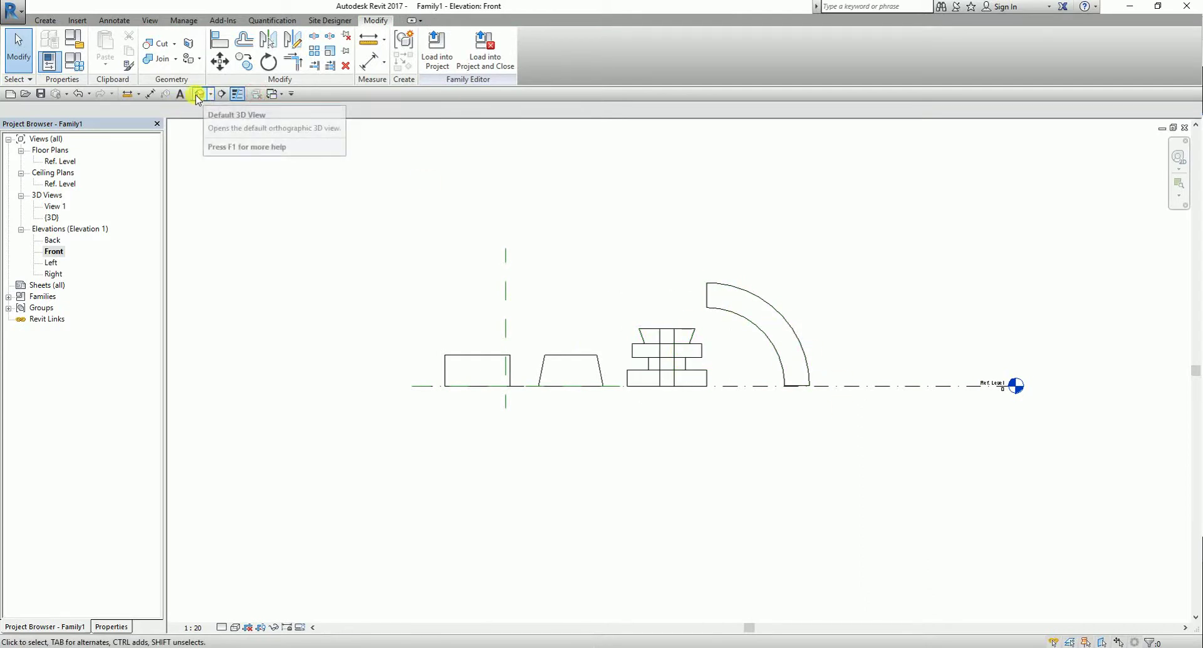
pyautogui.click(45, 20)
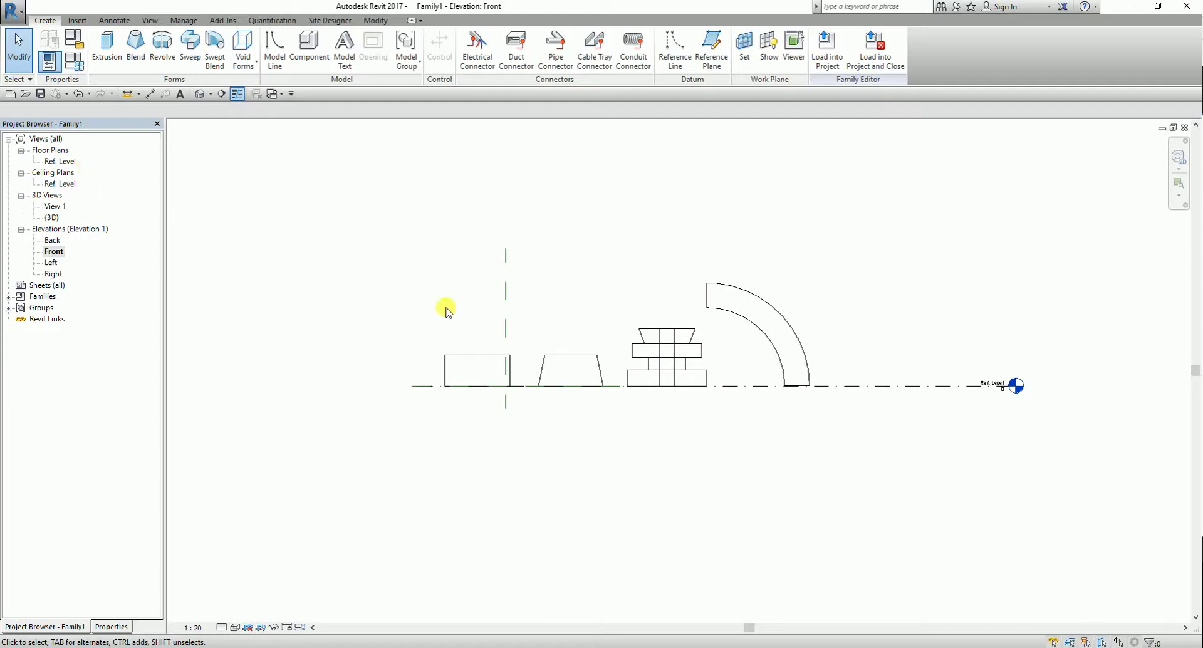
pyautogui.moveTo(645, 336); pyautogui.dragTo(430, 316, button='middle')
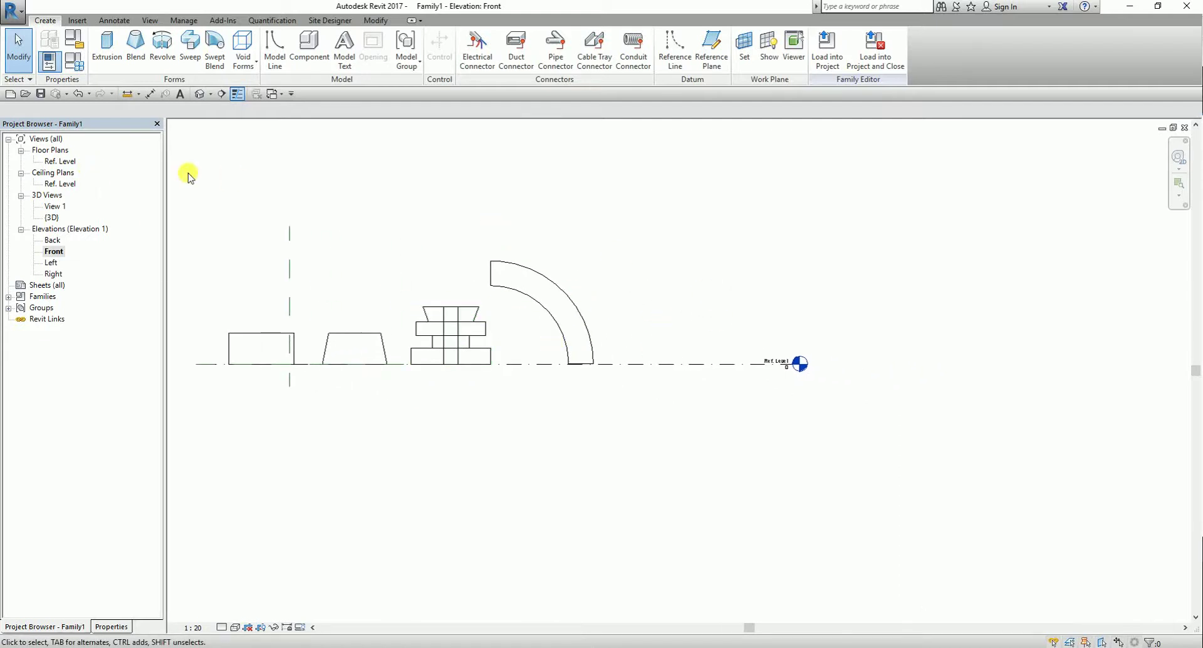
# Sketch the swept blend path as a center-ends quarter arc of radius 2300 on Ref. Level
pyautogui.click(215, 51)
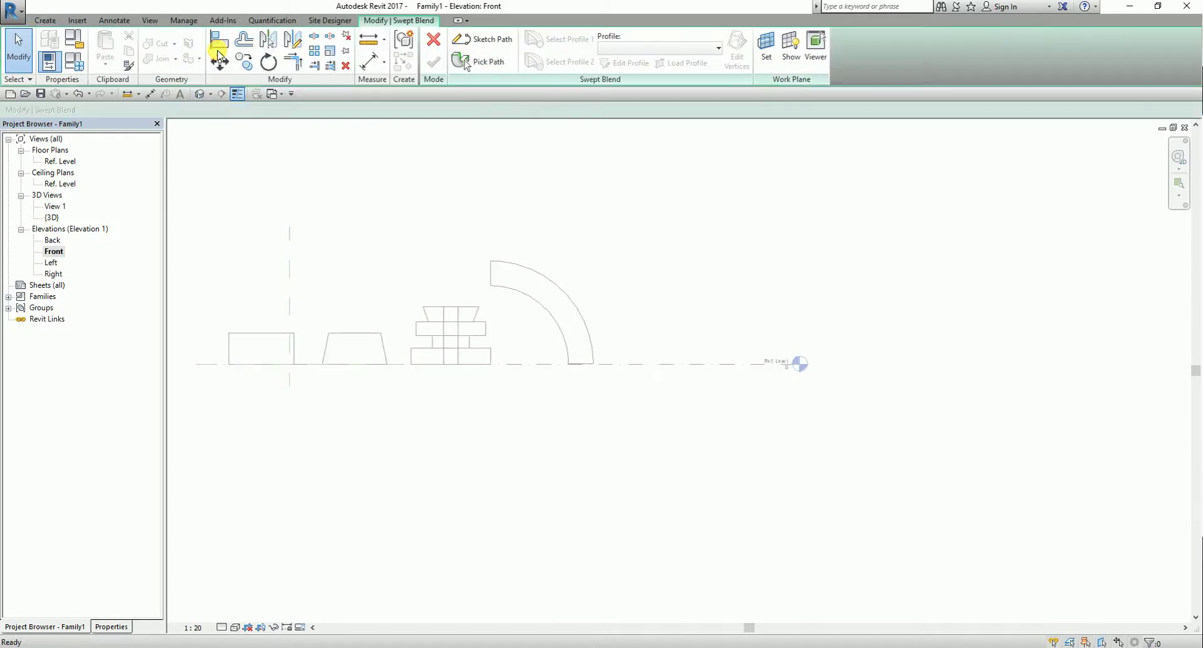
pyautogui.click(491, 43)
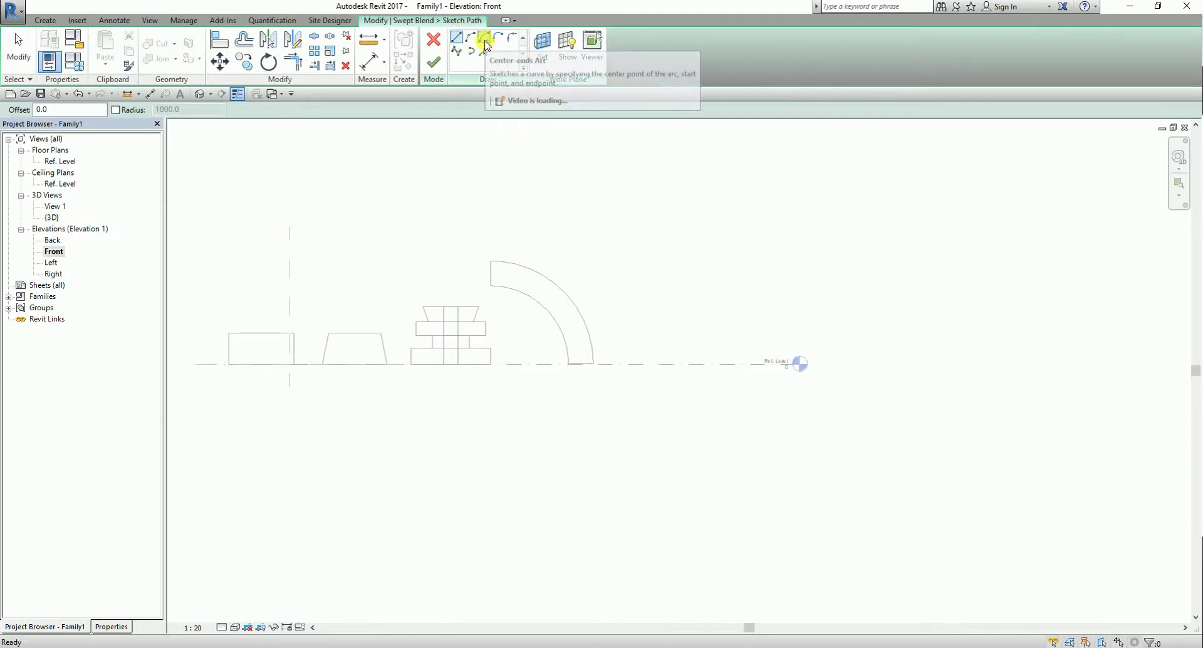
pyautogui.click(485, 43)
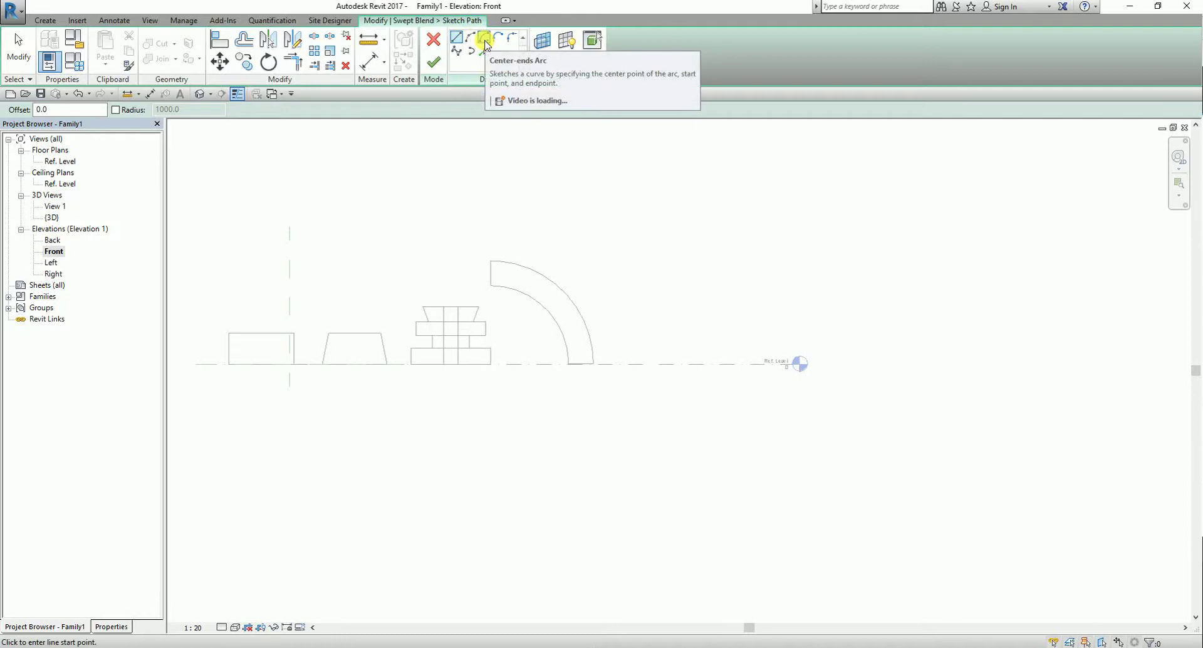
pyautogui.click(663, 363)
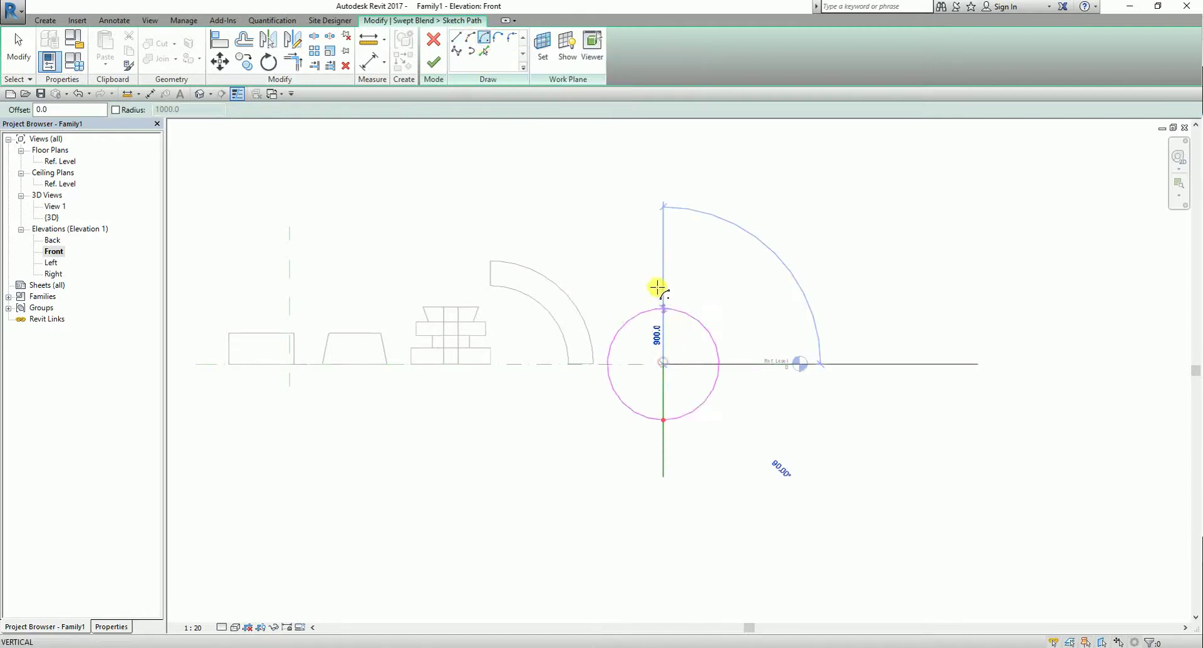
pyautogui.click(663, 223)
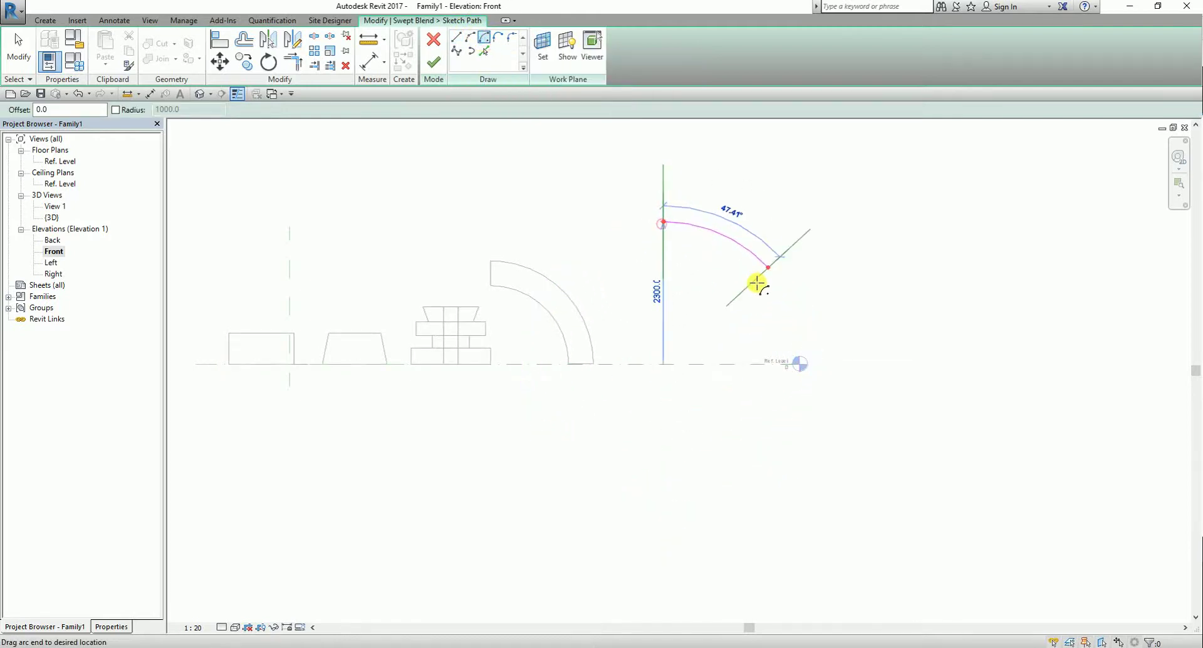
pyautogui.click(818, 358)
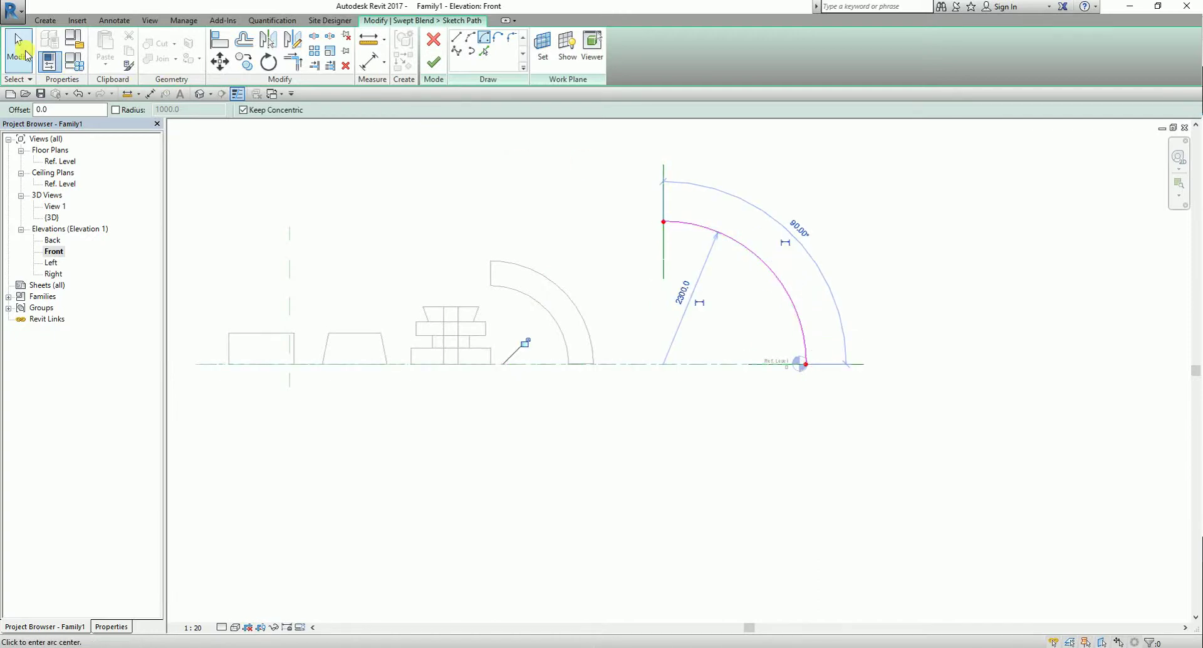
pyautogui.click(19, 46)
# Inspect the sketched arc path in the Default 3D View
pyautogui.scroll(1, 815, 395)
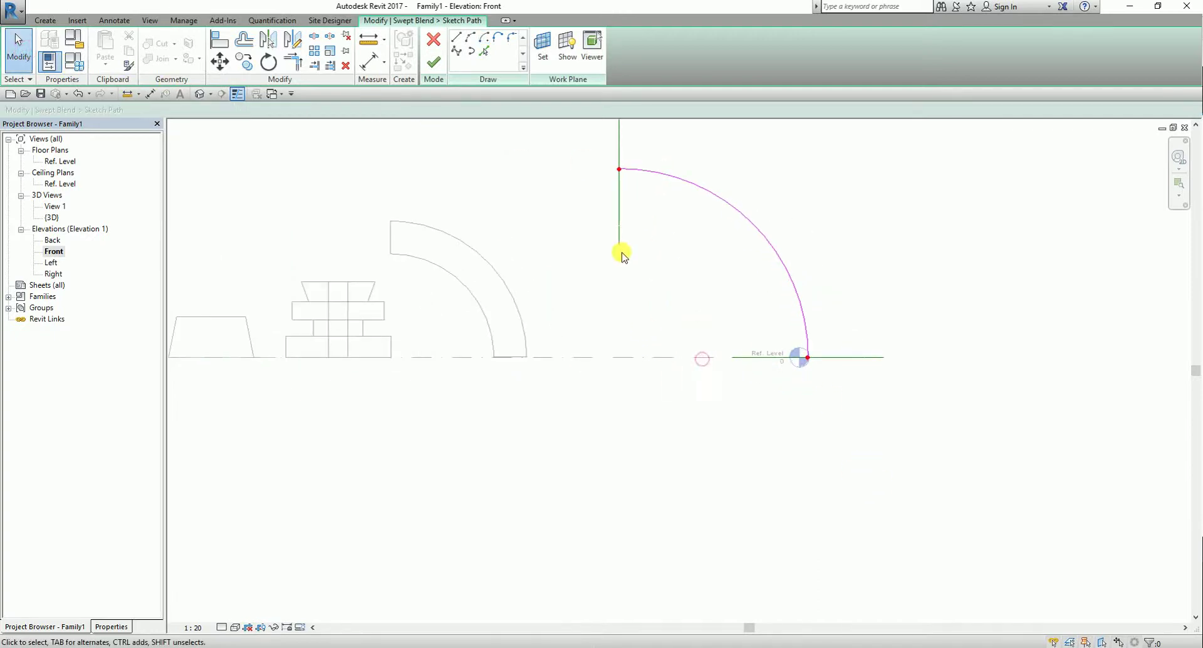
pyautogui.scroll(-2, 615, 279)
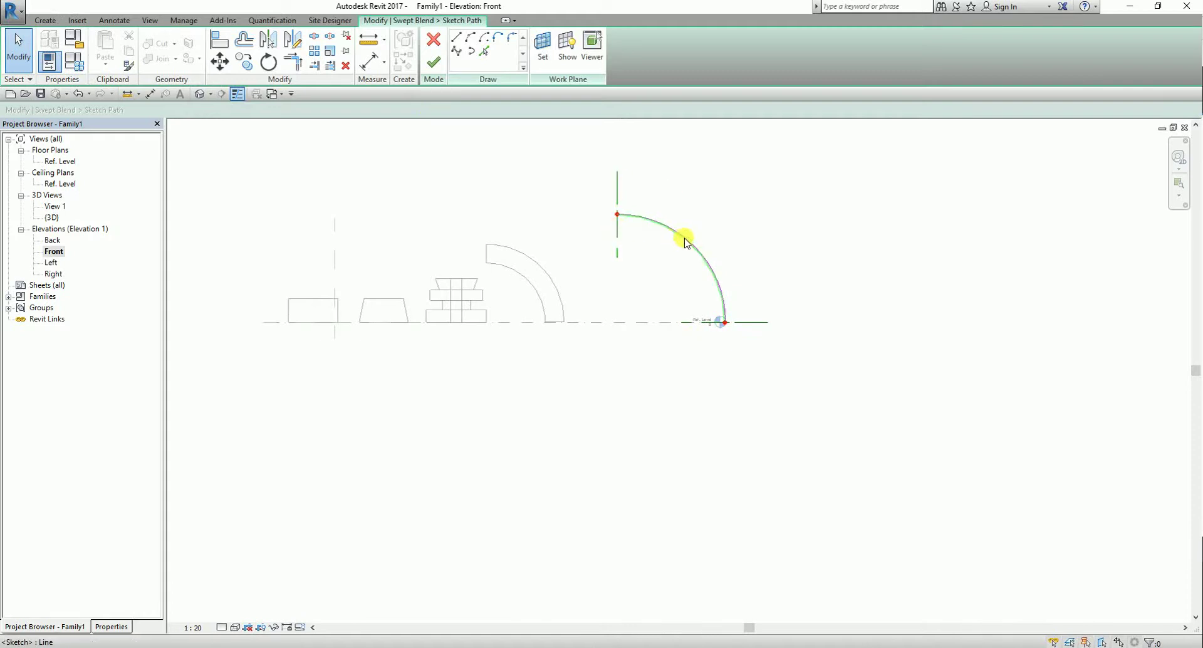
pyautogui.click(615, 188)
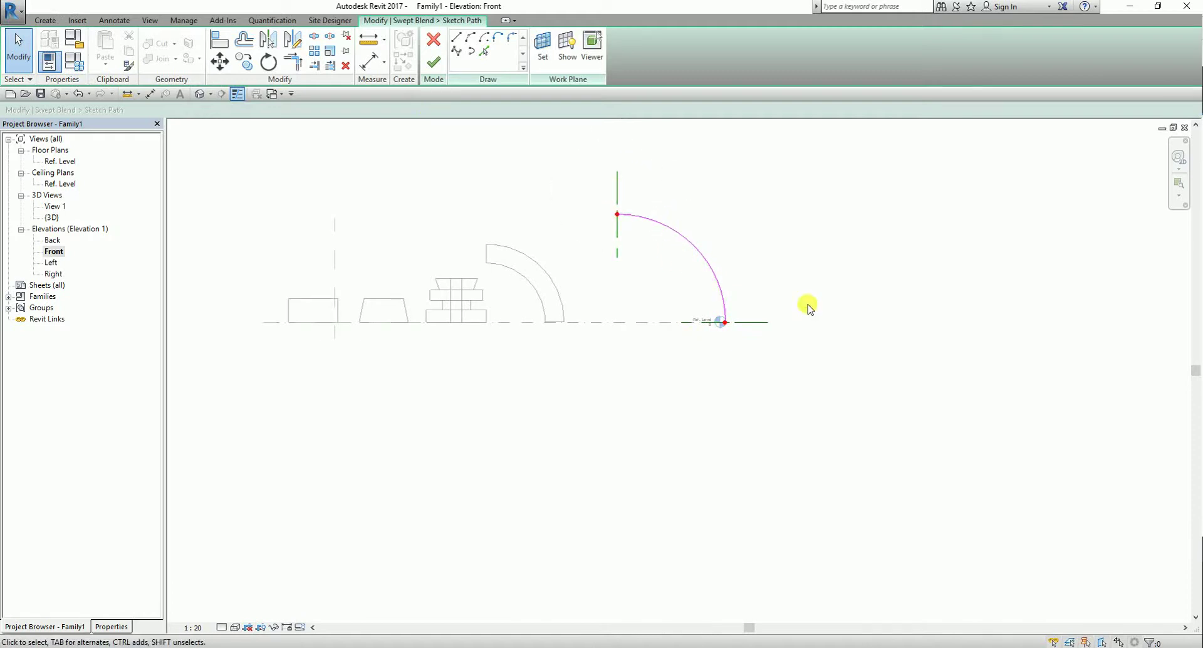
pyautogui.click(621, 190)
pyautogui.click(198, 94)
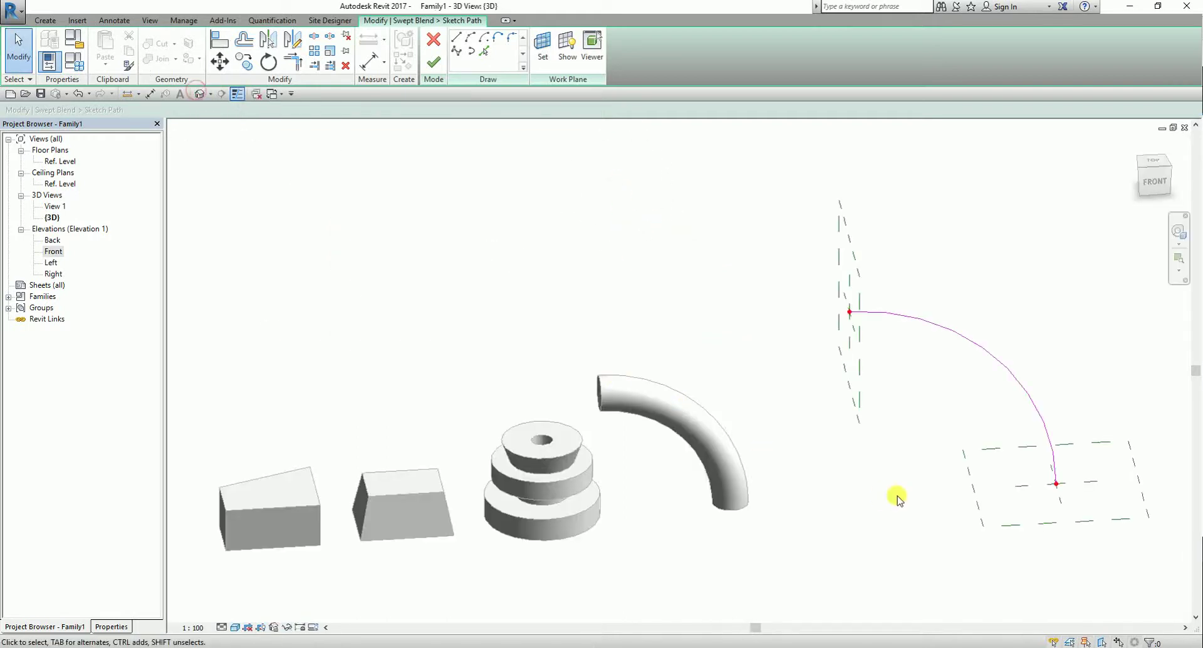
pyautogui.moveTo(897, 499)
pyautogui.keyDown('shift'); pyautogui.mouseDown(button='middle')
pyautogui.moveTo(730, 376)
pyautogui.moveTo(814, 326)
pyautogui.moveTo(693, 378)
pyautogui.moveTo(533, 223)
pyautogui.mouseUp(button='middle'); pyautogui.keyUp('shift')
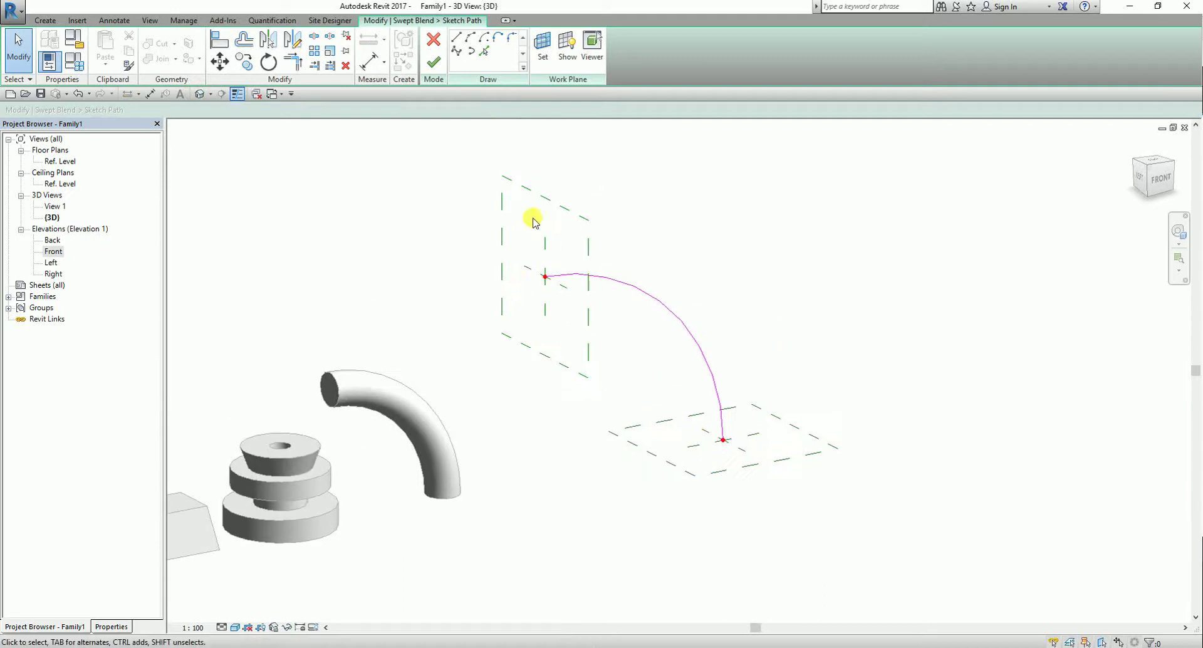
pyautogui.click(750, 429)
pyautogui.moveTo(711, 496)
pyautogui.keyDown('shift'); pyautogui.mouseDown(button='middle')
pyautogui.moveTo(613, 431)
pyautogui.moveTo(589, 430)
pyautogui.moveTo(641, 415)
pyautogui.moveTo(611, 407)
pyautogui.mouseUp(button='middle'); pyautogui.keyUp('shift')
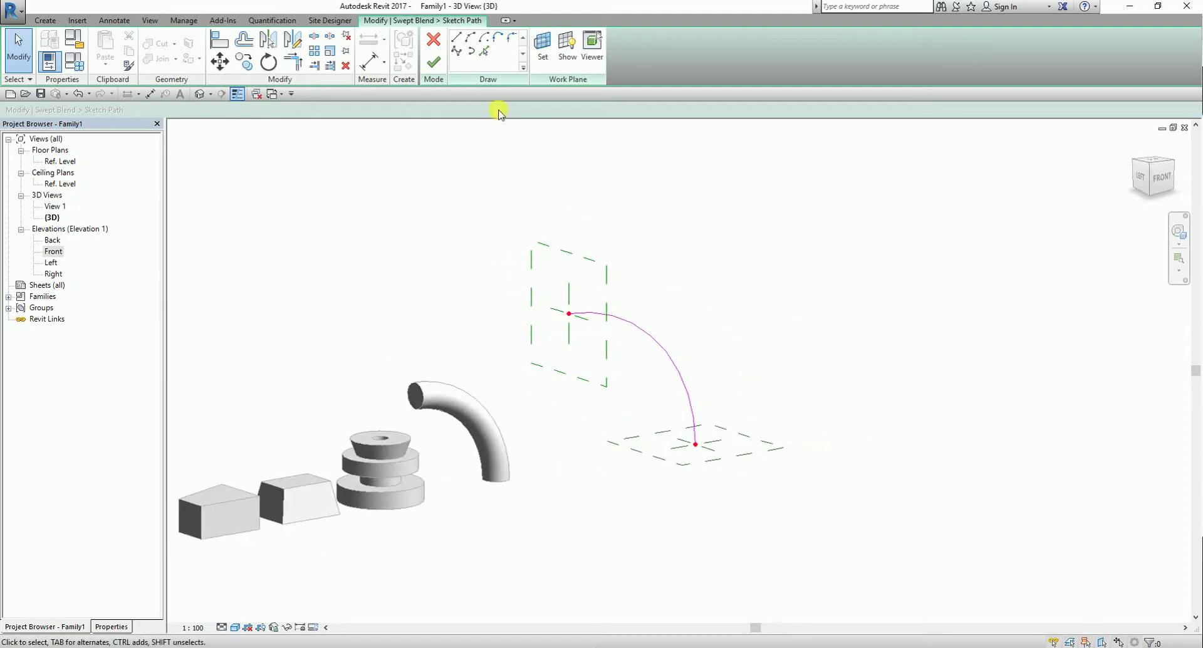
# Finish the arc path and pick its start end for the first profile
pyautogui.click(433, 63)
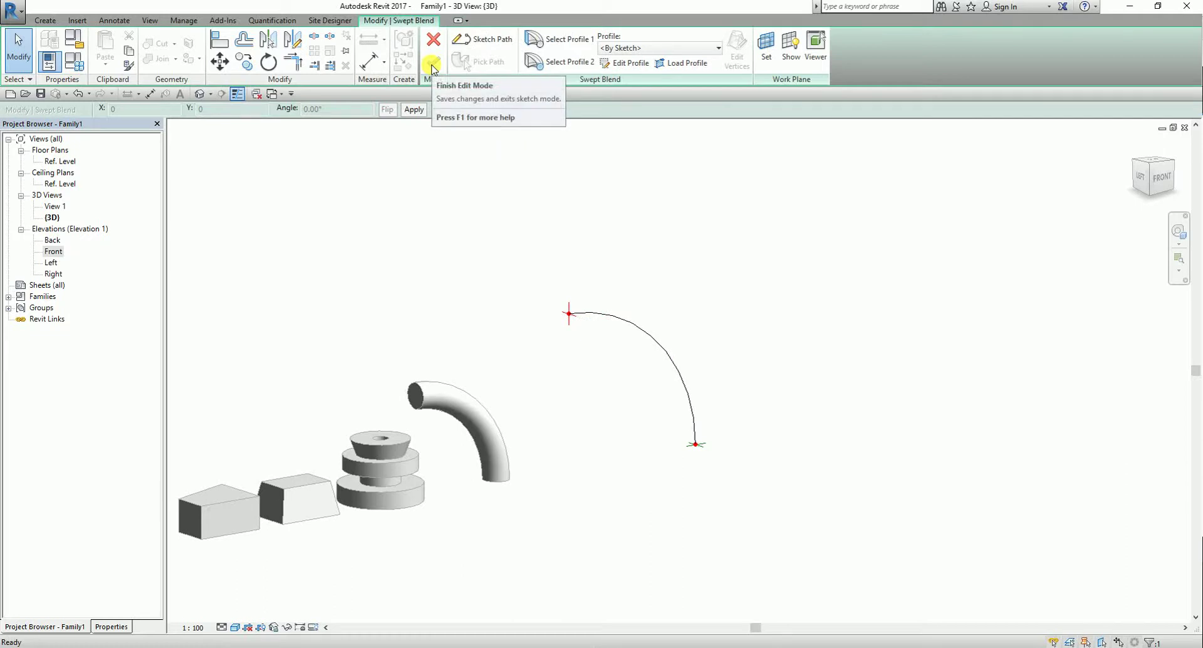
pyautogui.scroll(3, 698, 376)
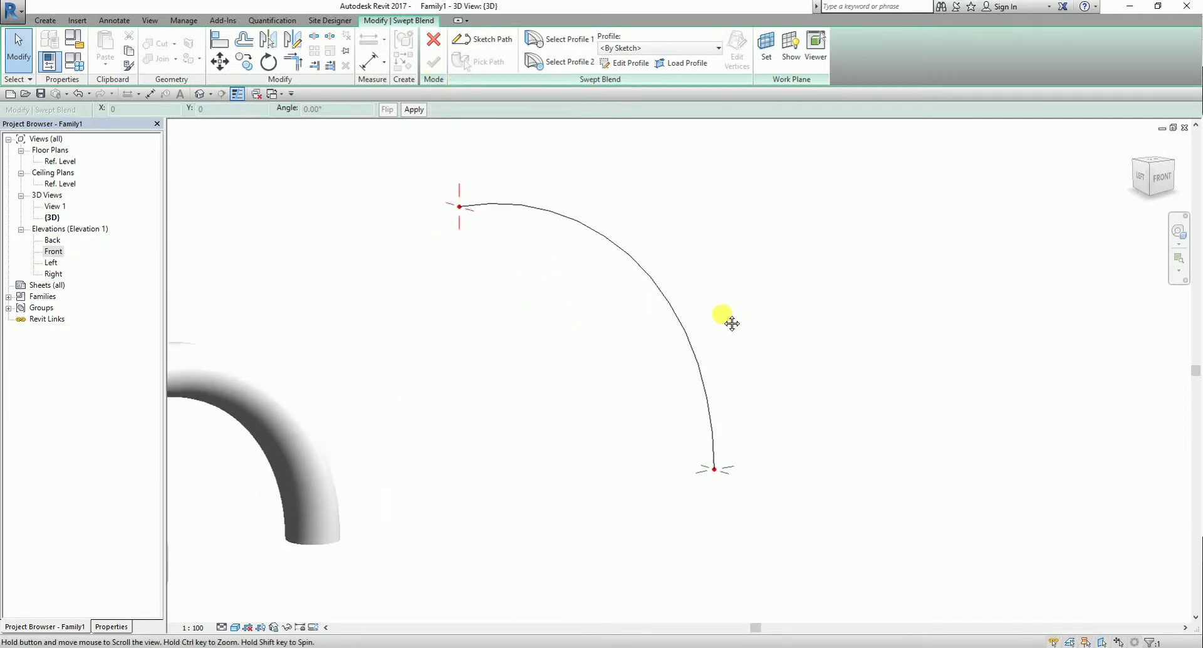
pyautogui.click(562, 44)
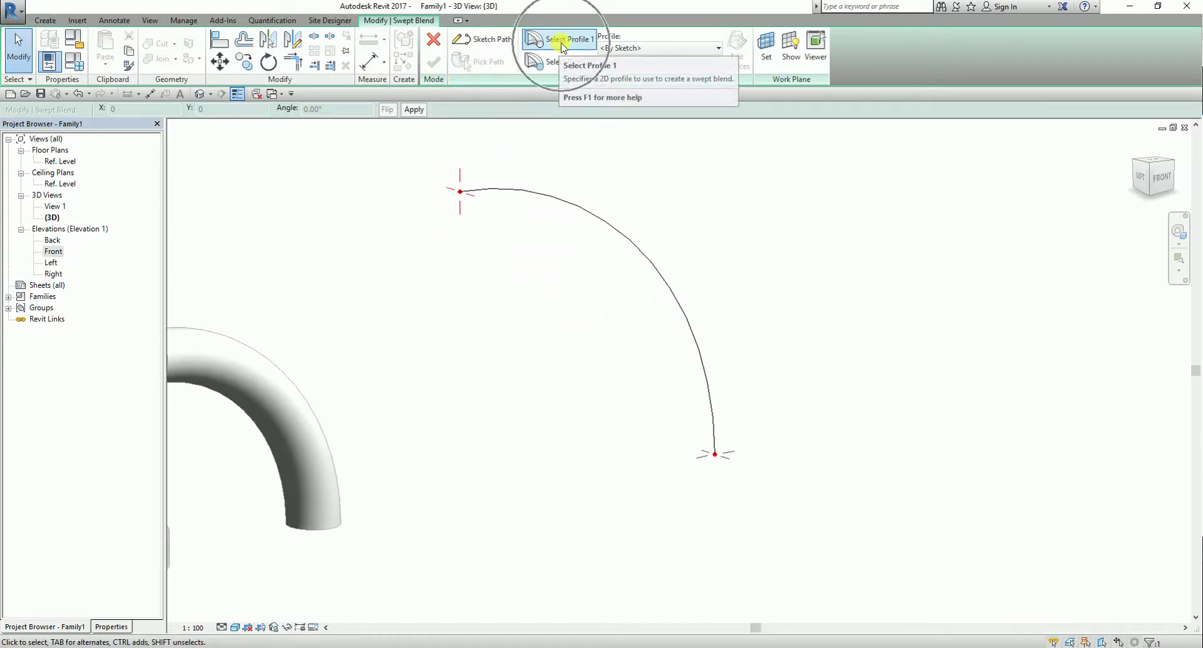
pyautogui.click(468, 202)
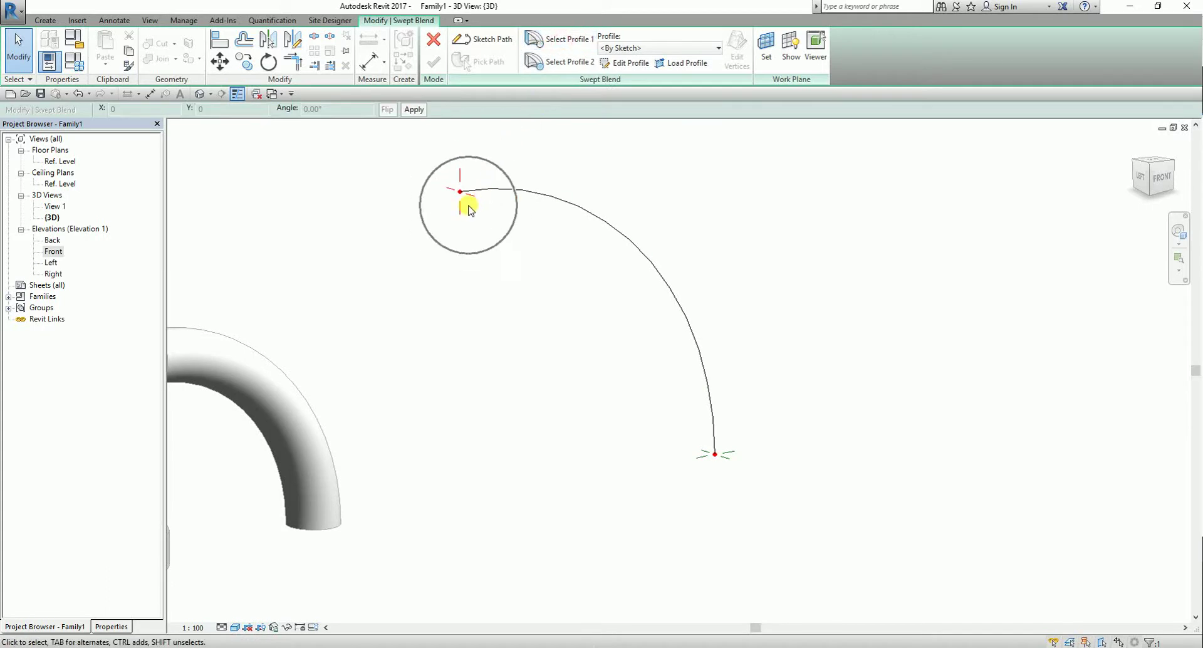
# Select Profile 2 and recentre the path in the 3D view
pyautogui.click(564, 65)
pyautogui.scroll(2, 753, 464)
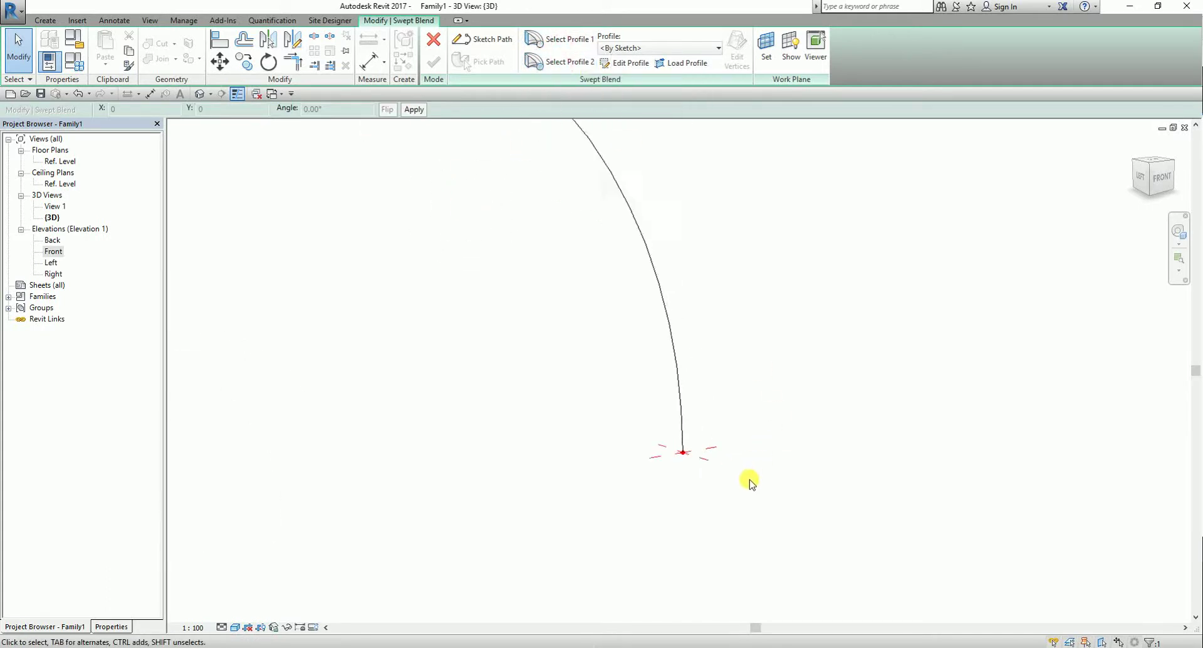
pyautogui.scroll(-2, 683, 478)
pyautogui.scroll(3, 673, 447)
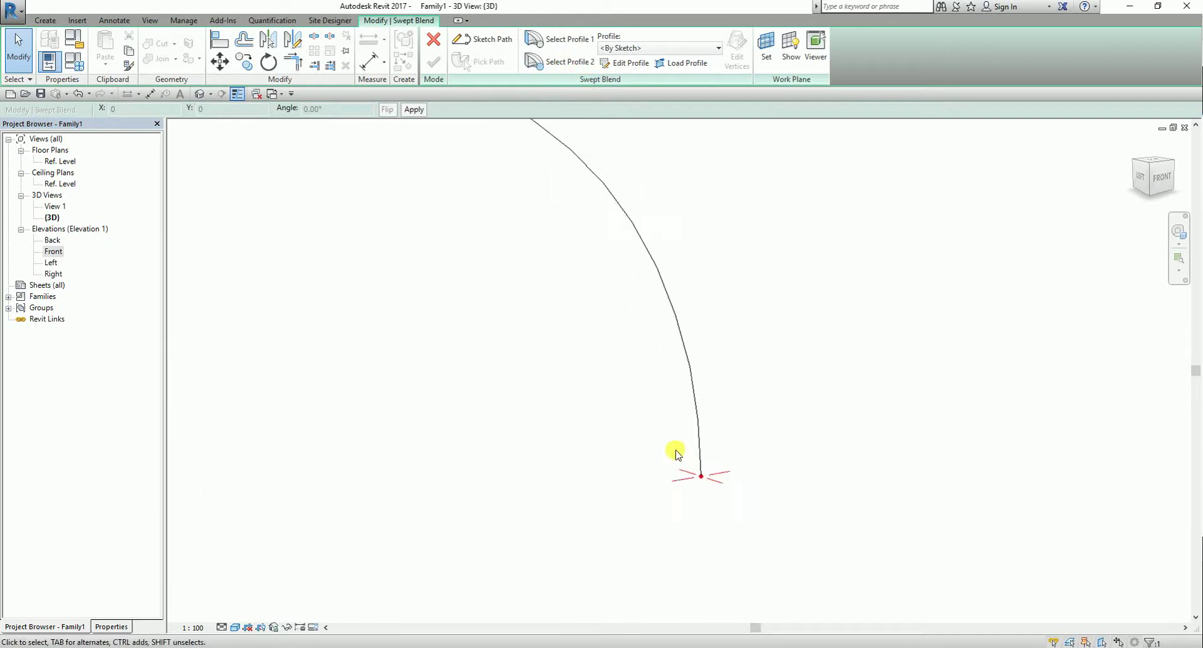
pyautogui.scroll(-2, 665, 439)
pyautogui.moveTo(601, 265); pyautogui.dragTo(629, 312, button='middle')
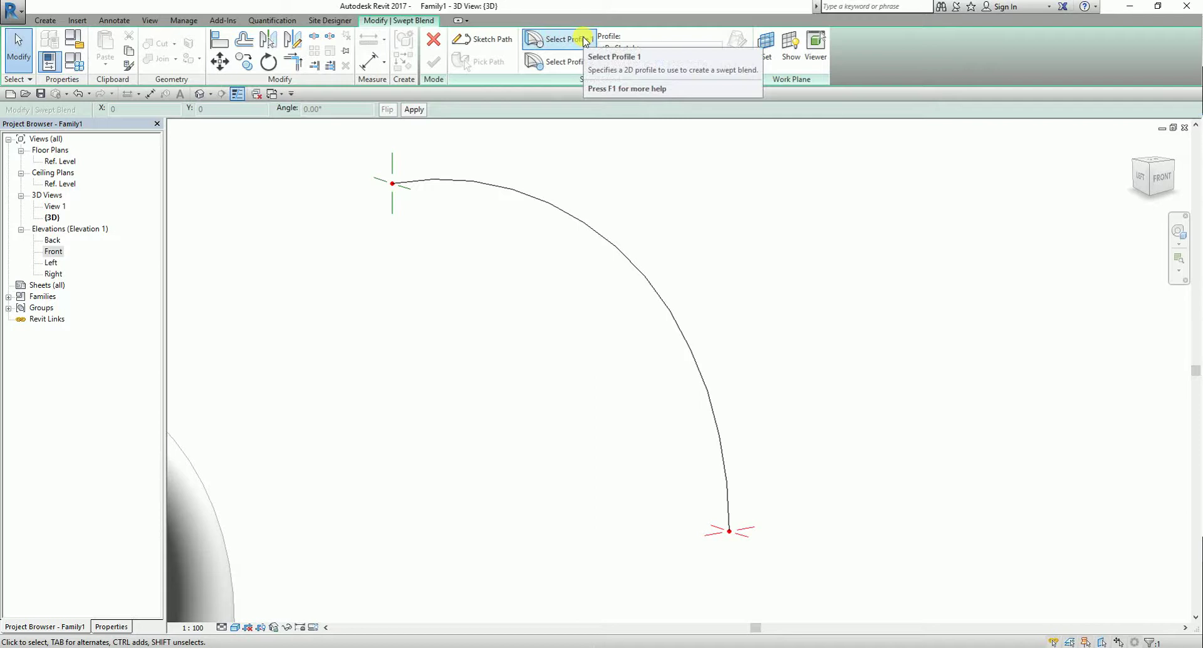
# Re-pick Profile 1, then Profile 2, viewing the arc from above
pyautogui.click(564, 39)
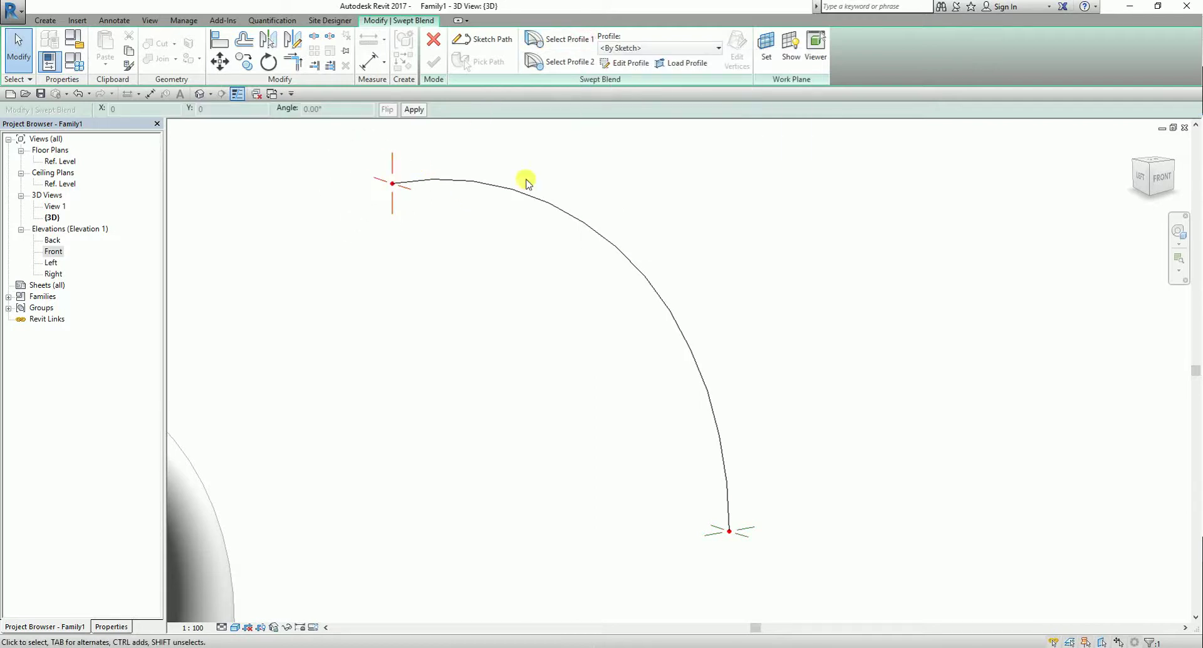
pyautogui.click(560, 62)
pyautogui.click(564, 63)
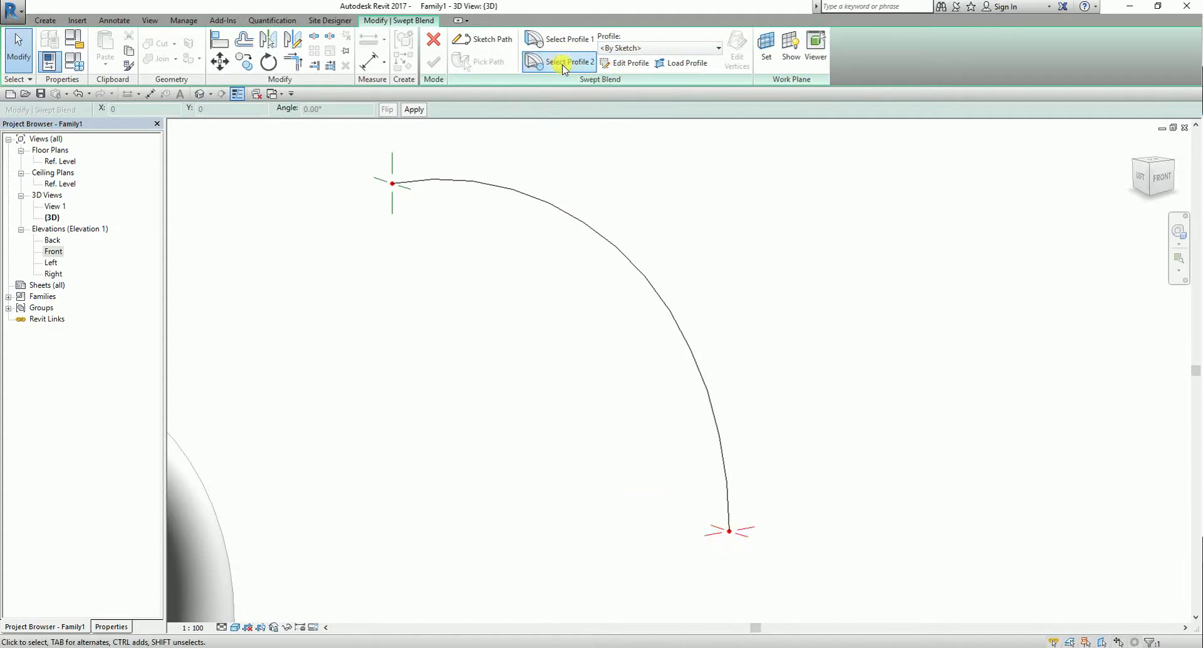
pyautogui.click(632, 64)
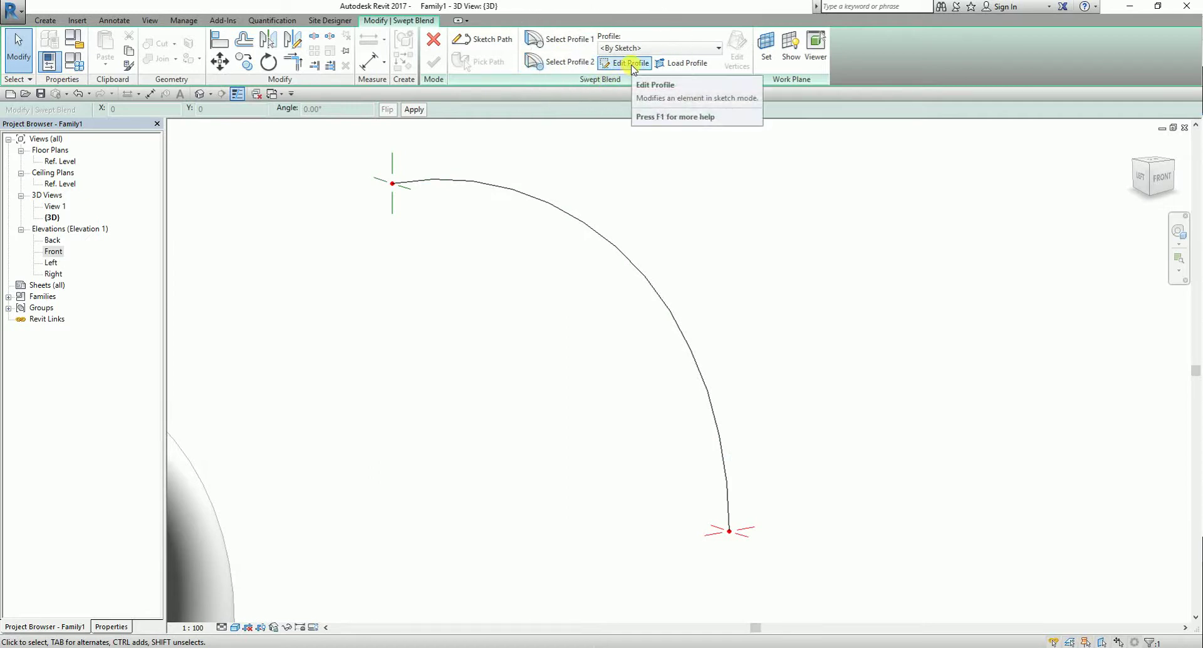
pyautogui.click(632, 63)
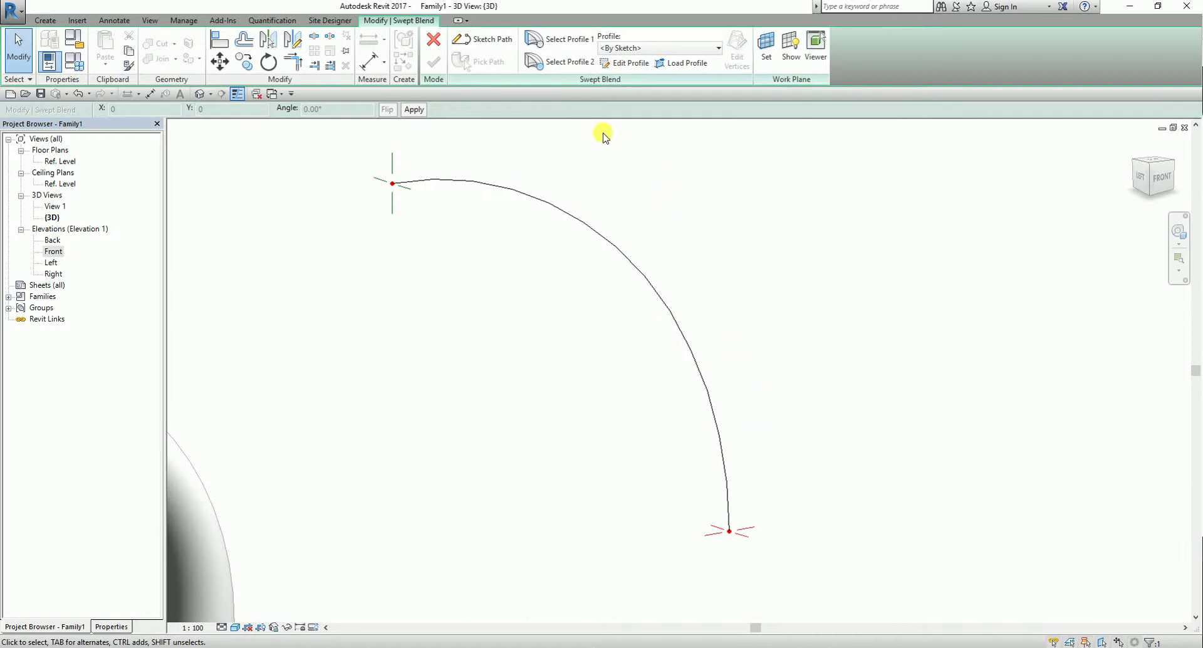
pyautogui.keyDown('shift'); pyautogui.moveTo(706, 357); pyautogui.dragTo(792, 484, button='middle'); pyautogui.keyUp('shift')
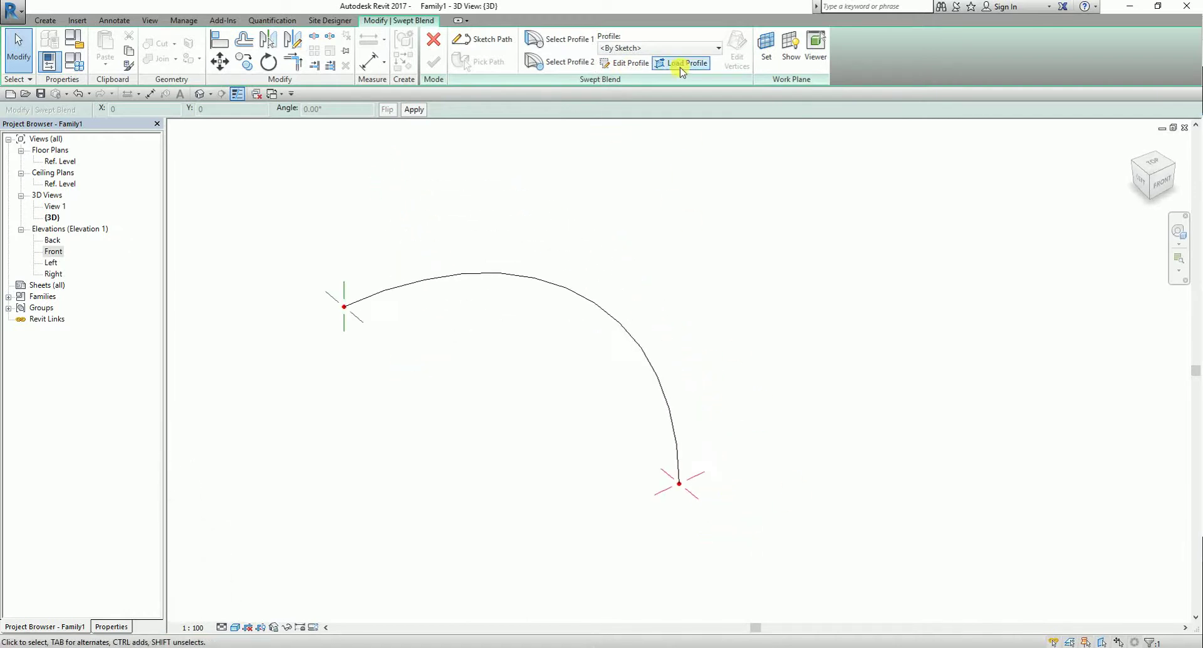
pyautogui.click(626, 65)
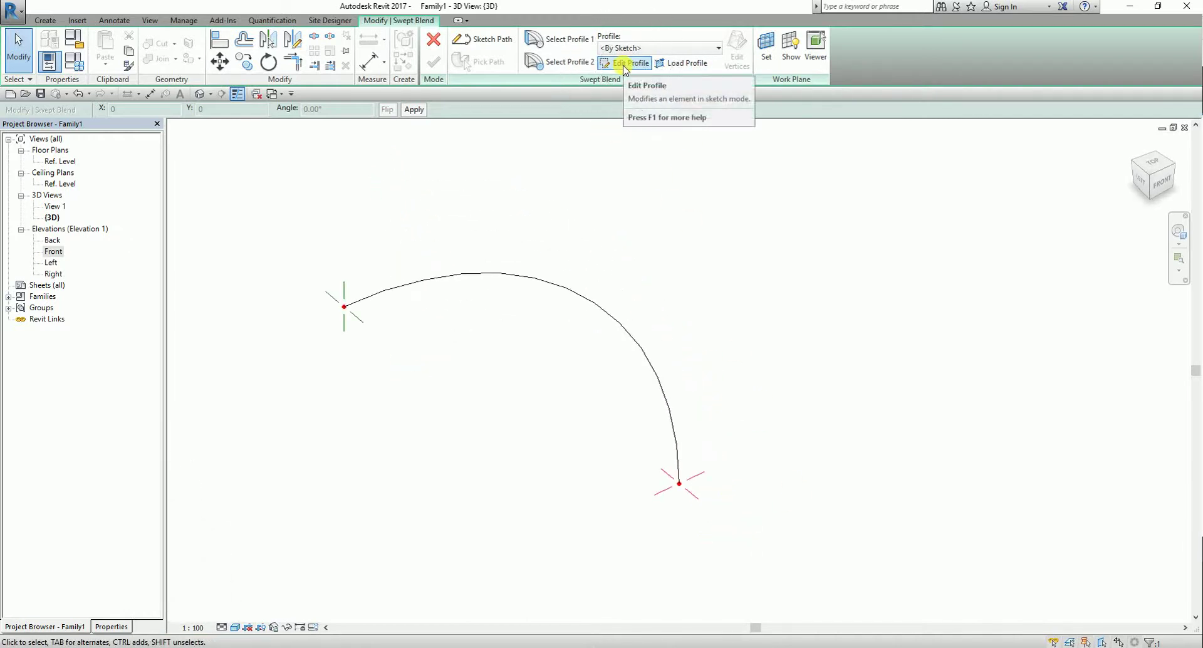
pyautogui.click(550, 62)
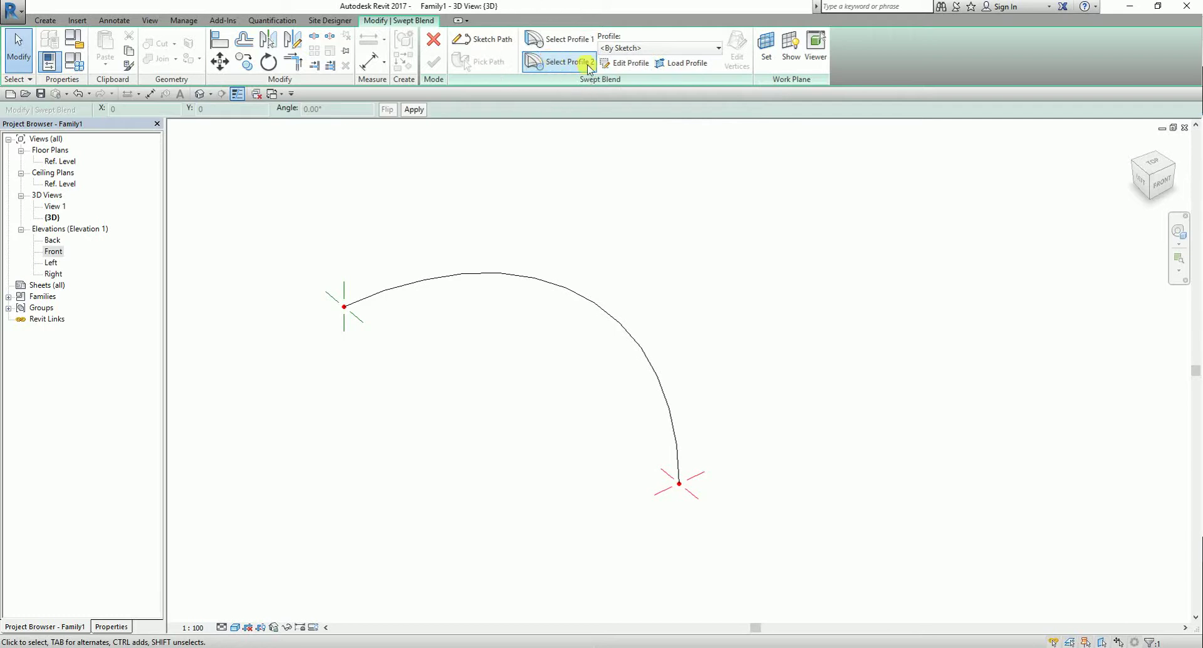
# Sketch a circle centred on the arc's lower end point as the second profile
pyautogui.click(626, 63)
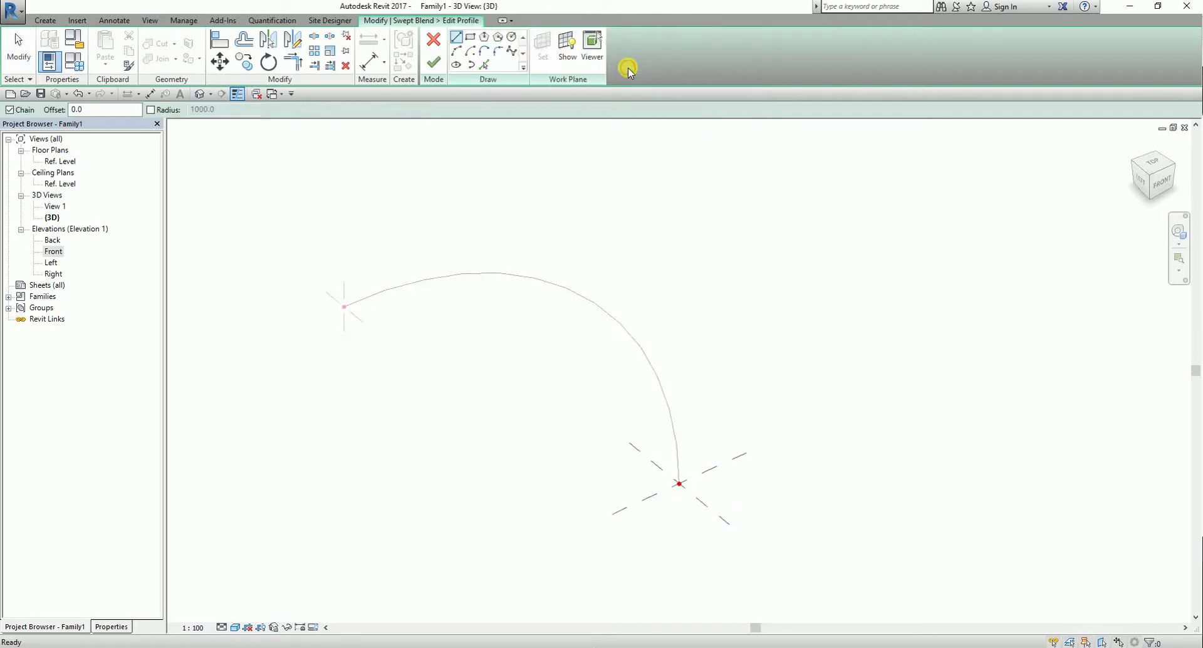
pyautogui.click(513, 40)
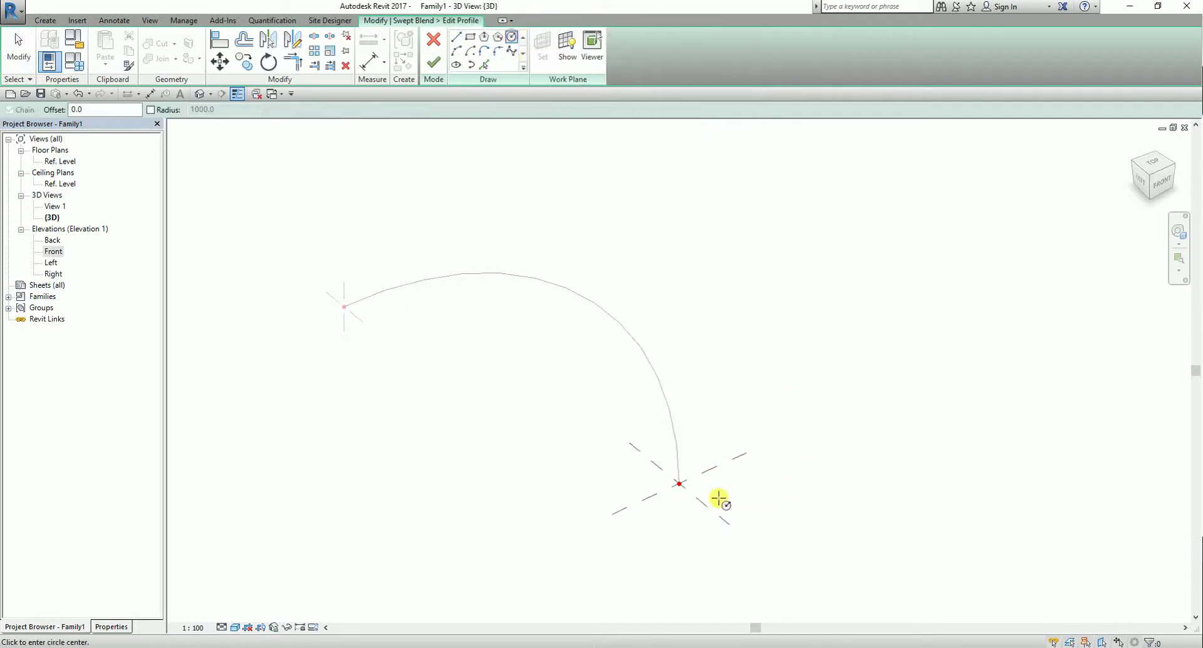
pyautogui.click(679, 484)
pyautogui.click(700, 515)
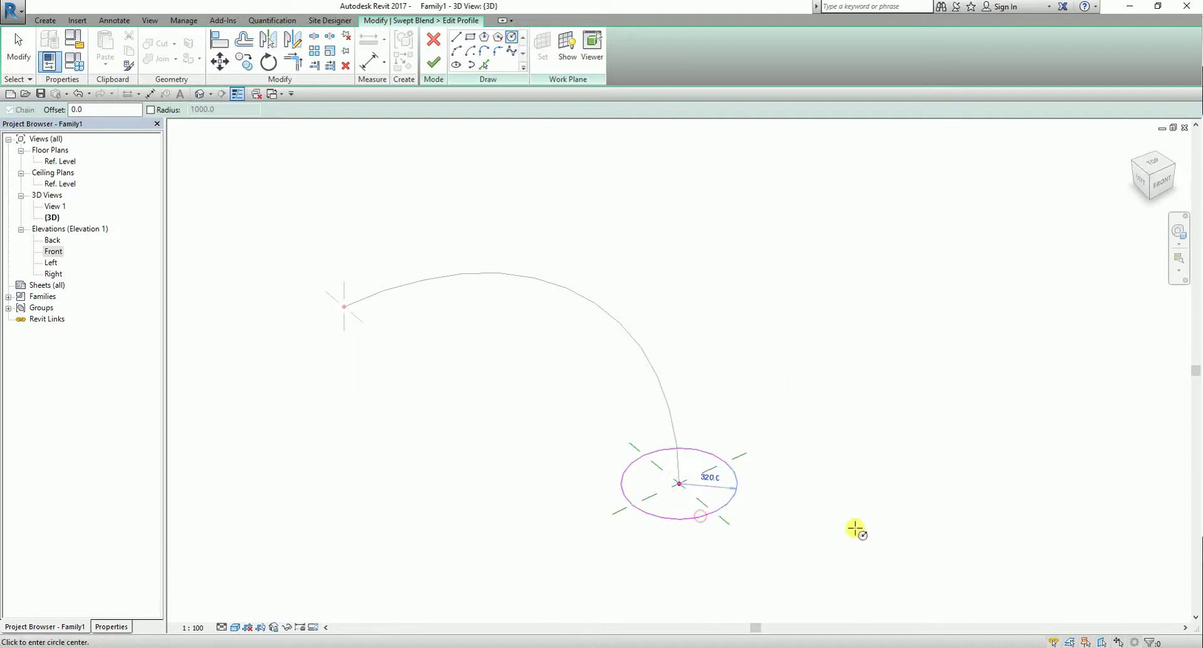
pyautogui.keyDown('shift'); pyautogui.moveTo(855, 526); pyautogui.dragTo(868, 479, button='middle'); pyautogui.keyUp('shift')
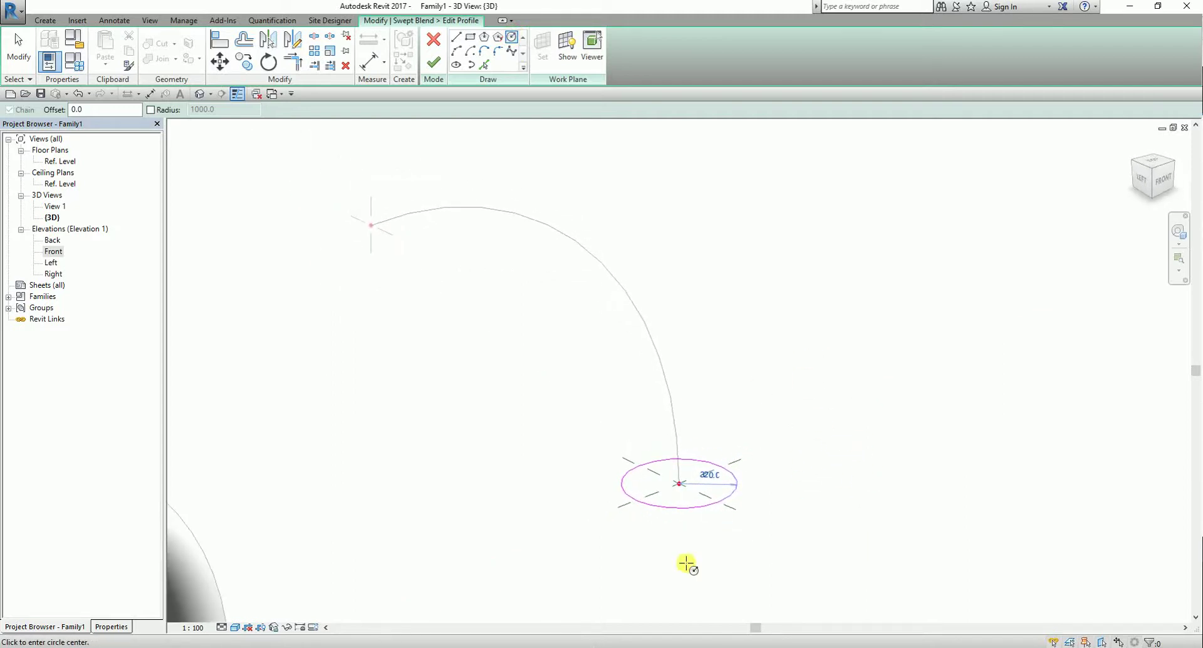
pyautogui.click(435, 63)
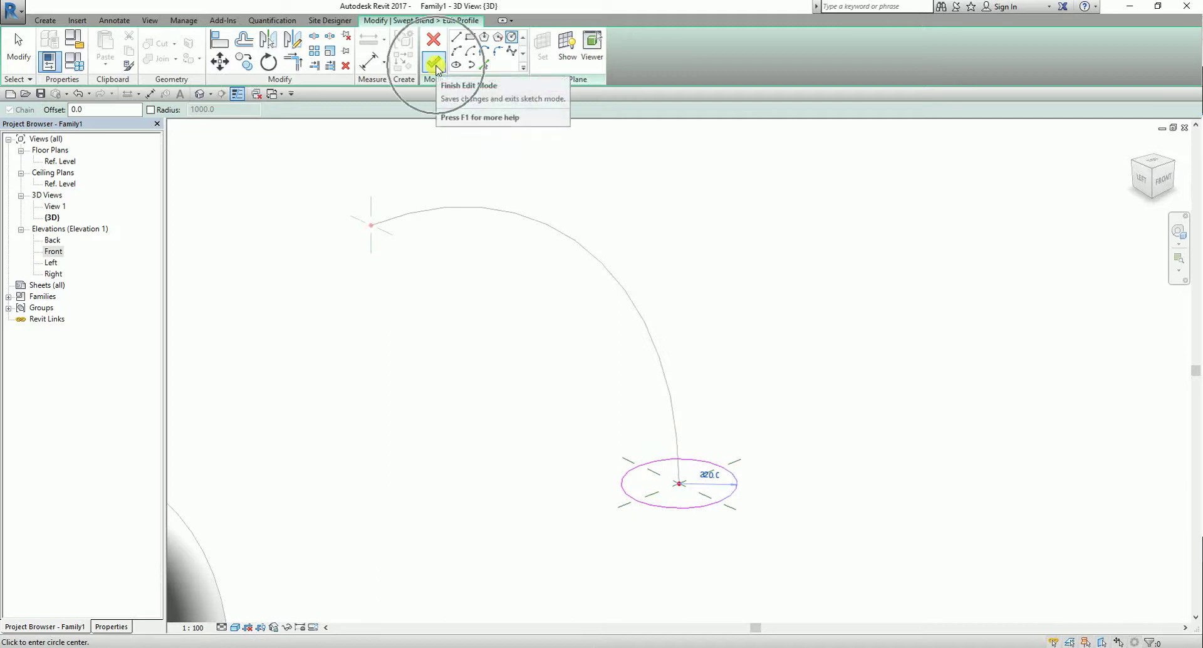
pyautogui.click(435, 65)
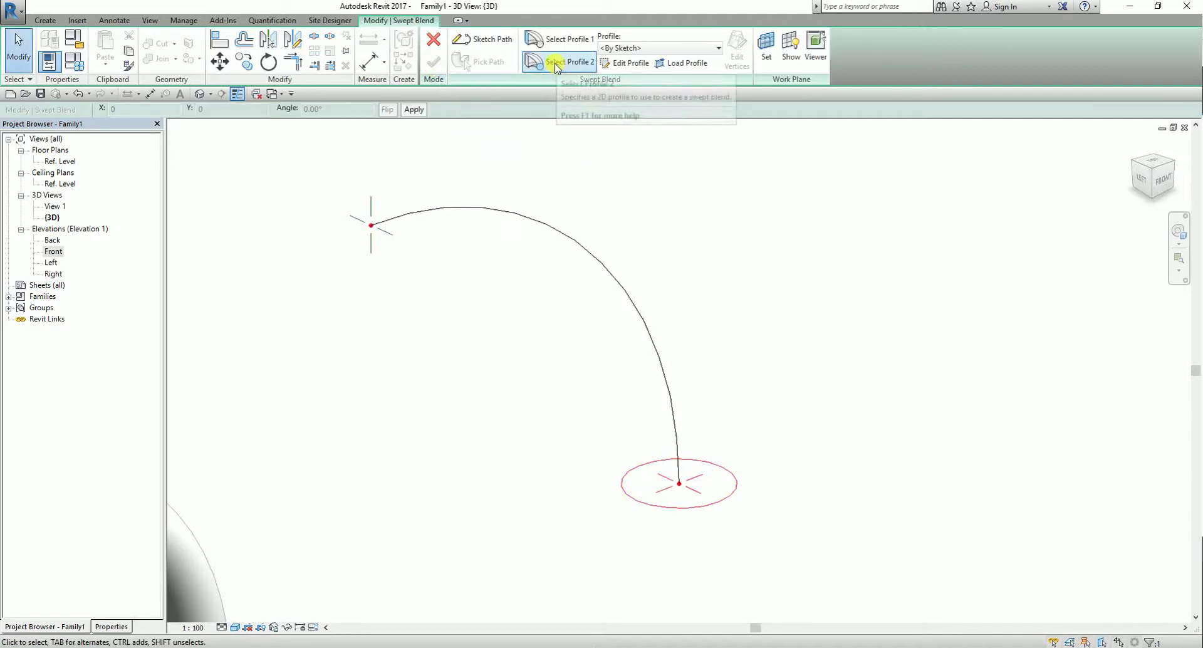
pyautogui.click(555, 41)
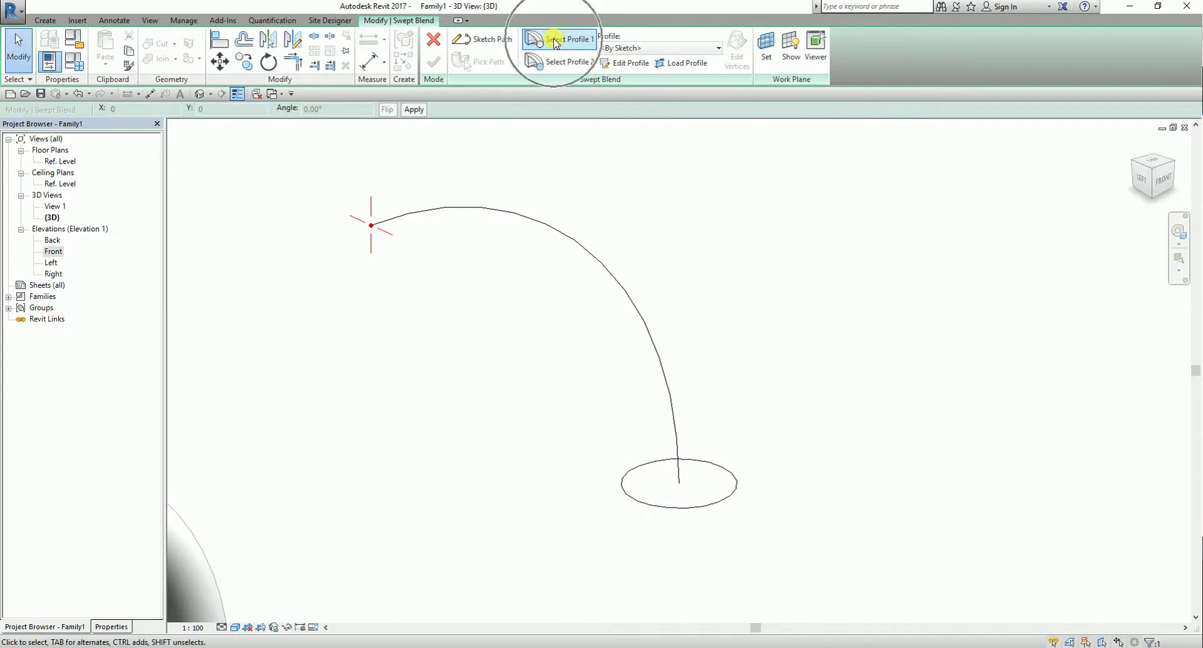
# Sketch a six-sided inscribed polygon at the arc's upper start and complete the swept blend
pyautogui.click(629, 65)
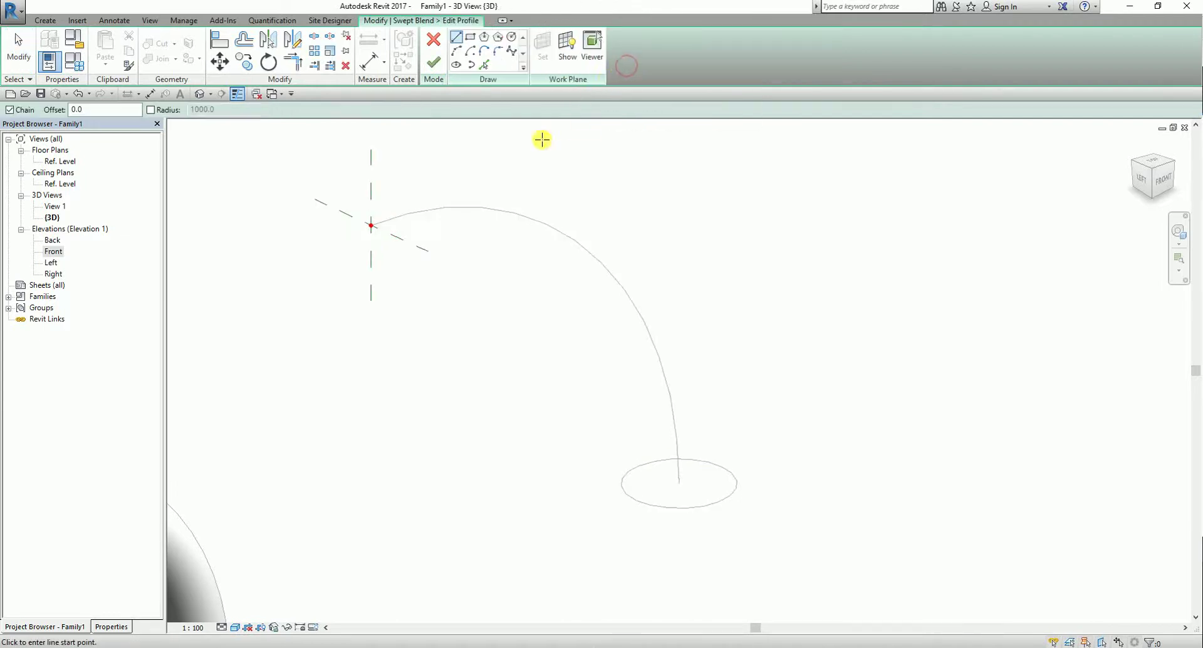
pyautogui.click(485, 39)
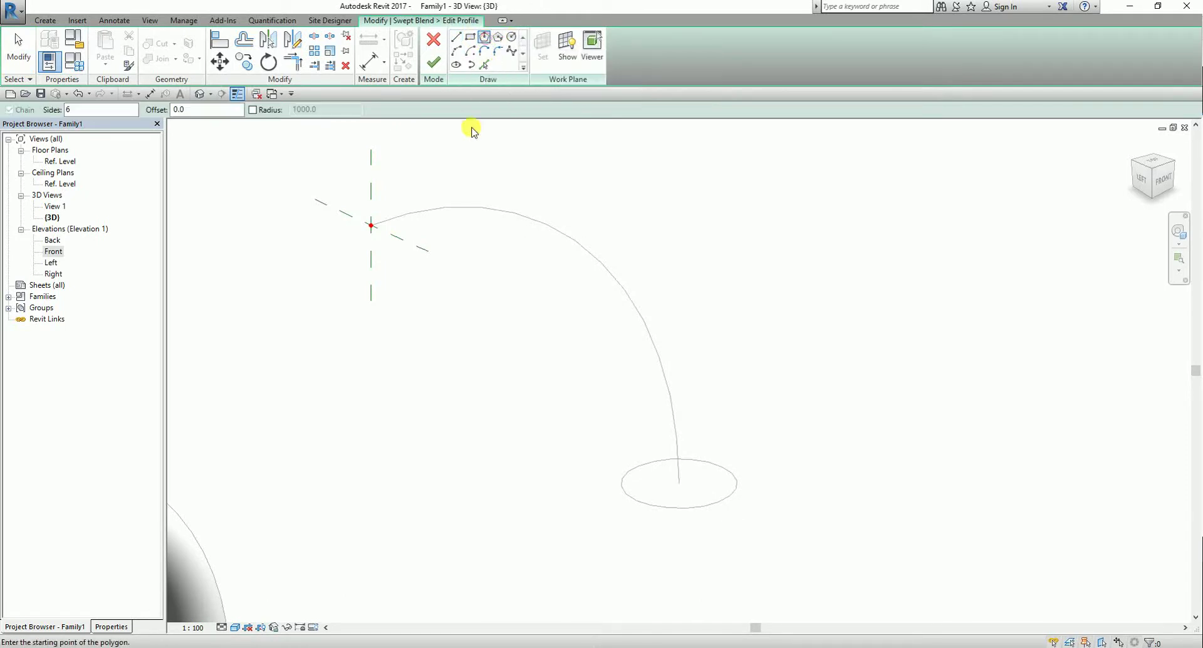
pyautogui.click(373, 225)
pyautogui.click(420, 344)
pyautogui.scroll(-2, 488, 362)
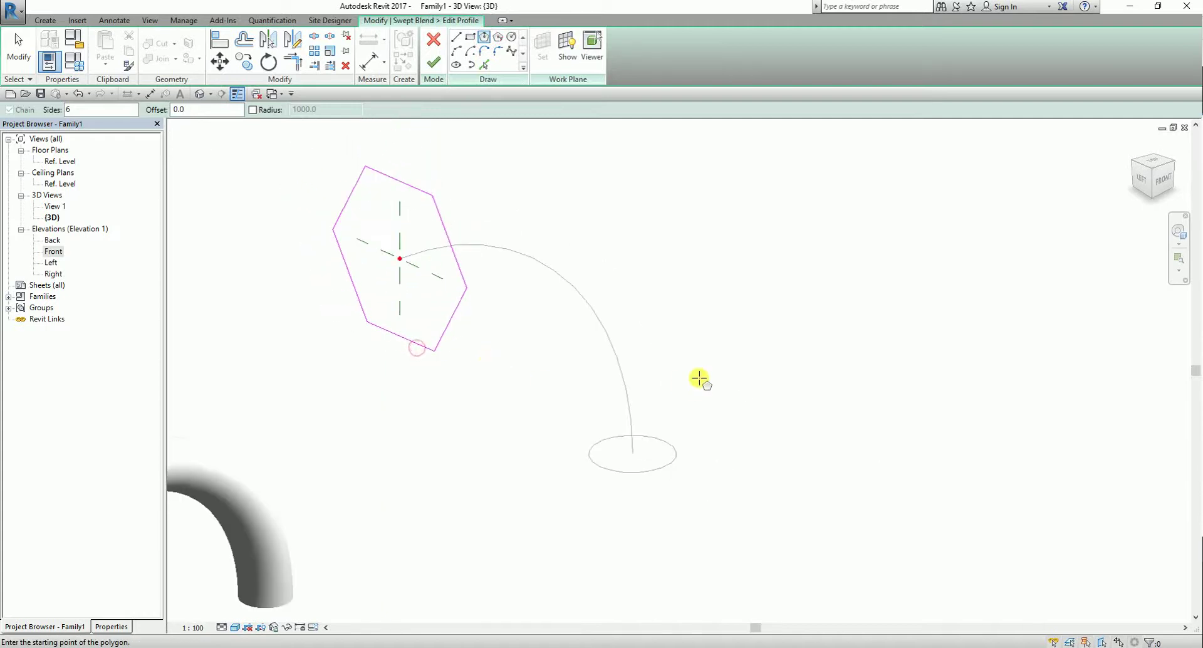
pyautogui.keyDown('shift'); pyautogui.moveTo(699, 379); pyautogui.dragTo(600, 320, button='middle'); pyautogui.keyUp('shift')
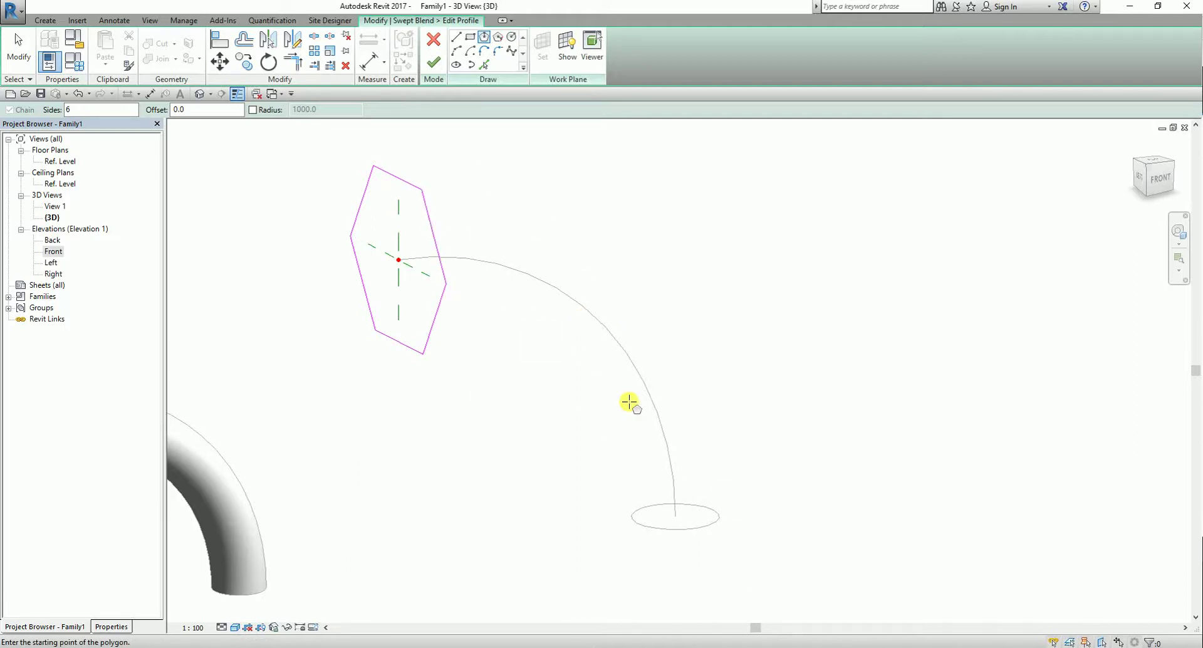
pyautogui.click(432, 62)
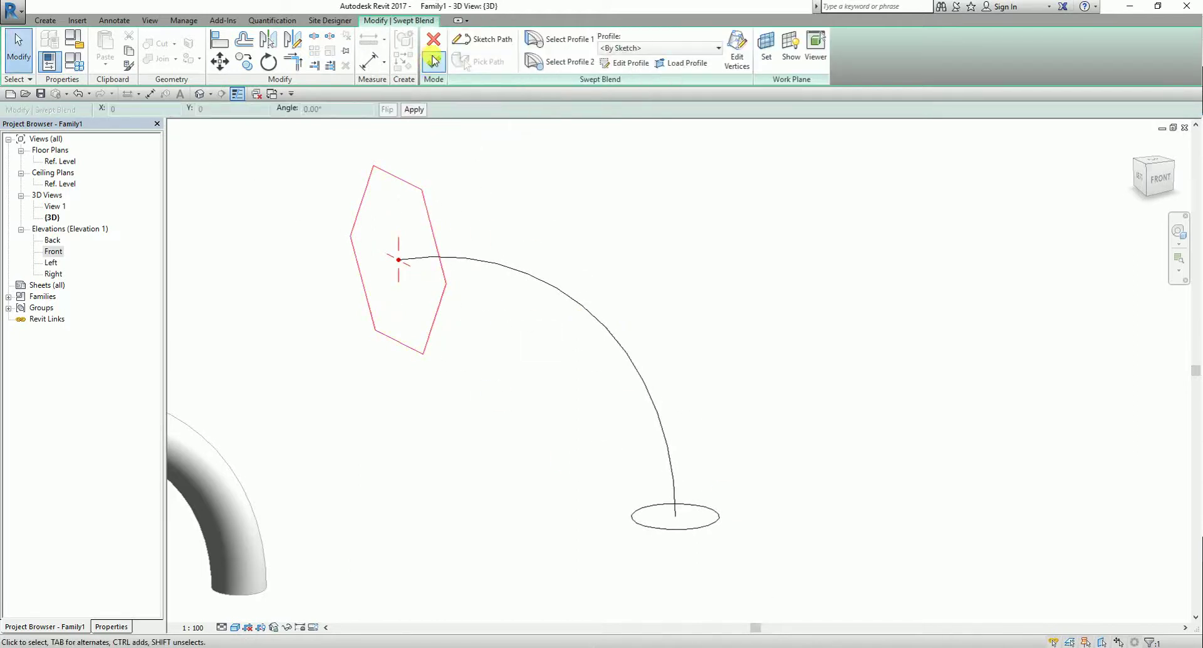
pyautogui.click(433, 62)
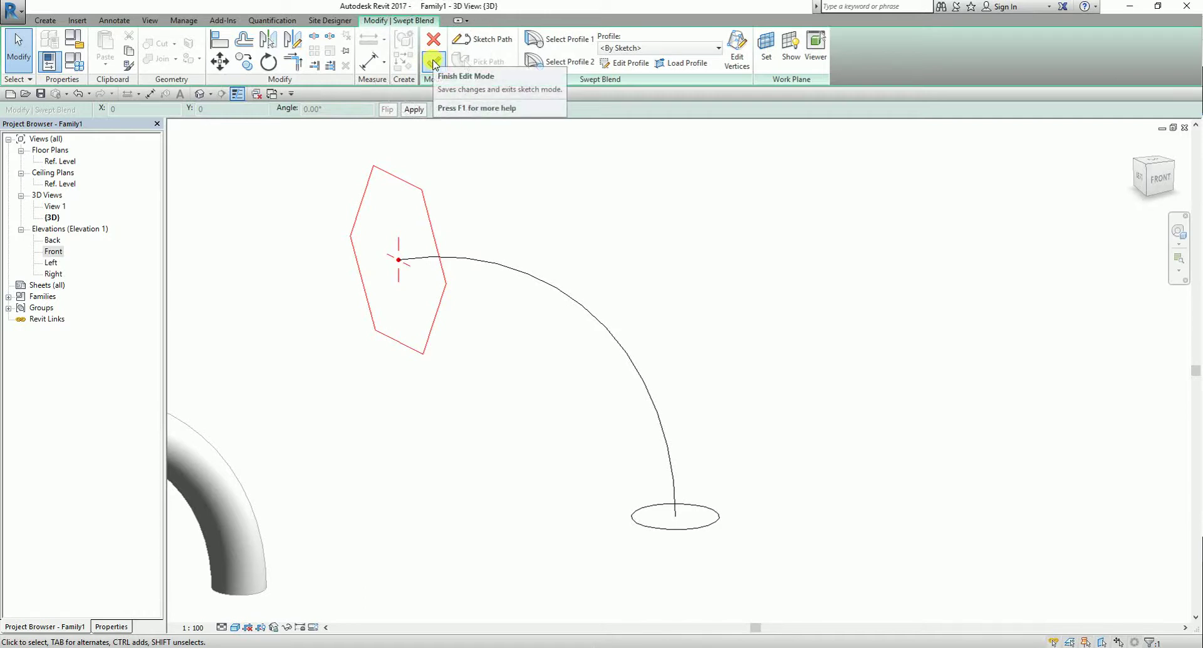
pyautogui.scroll(-3, 727, 307)
# In the Ref. Level plan, shift the swept blend left to line up with the other forms
pyautogui.click(622, 450)
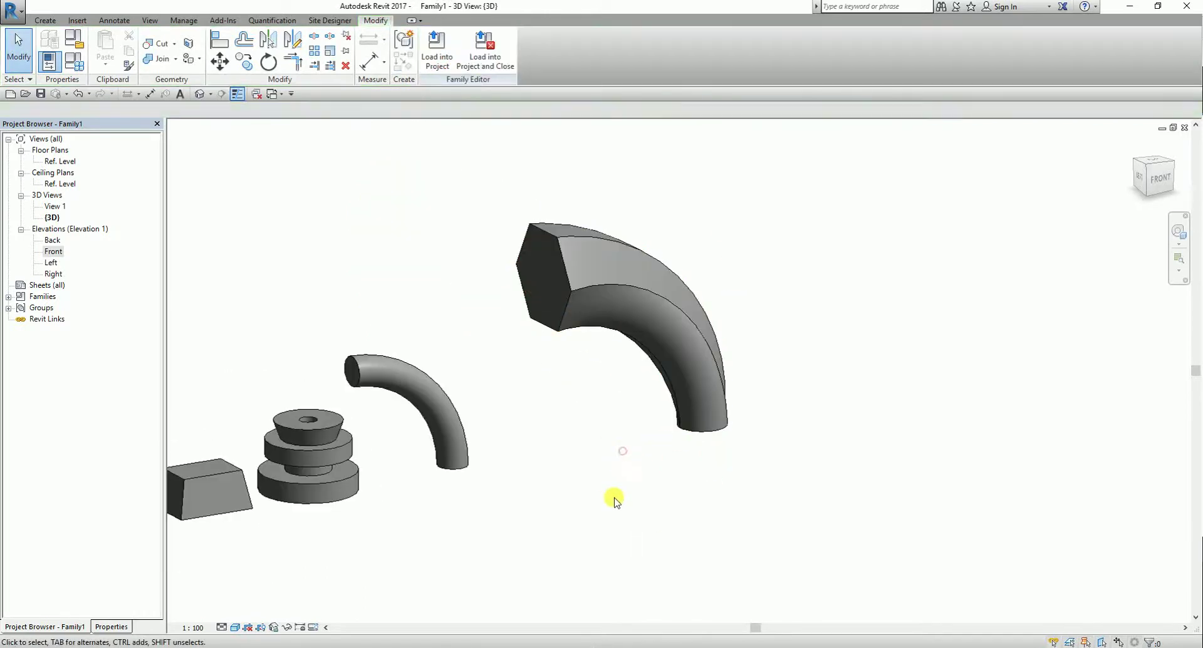
pyautogui.scroll(-2, 608, 501)
pyautogui.keyDown('shift'); pyautogui.moveTo(602, 502); pyautogui.dragTo(309, 258, button='middle'); pyautogui.keyUp('shift')
pyautogui.keyDown('shift'); pyautogui.moveTo(468, 378); pyautogui.dragTo(713, 413, button='middle'); pyautogui.keyUp('shift')
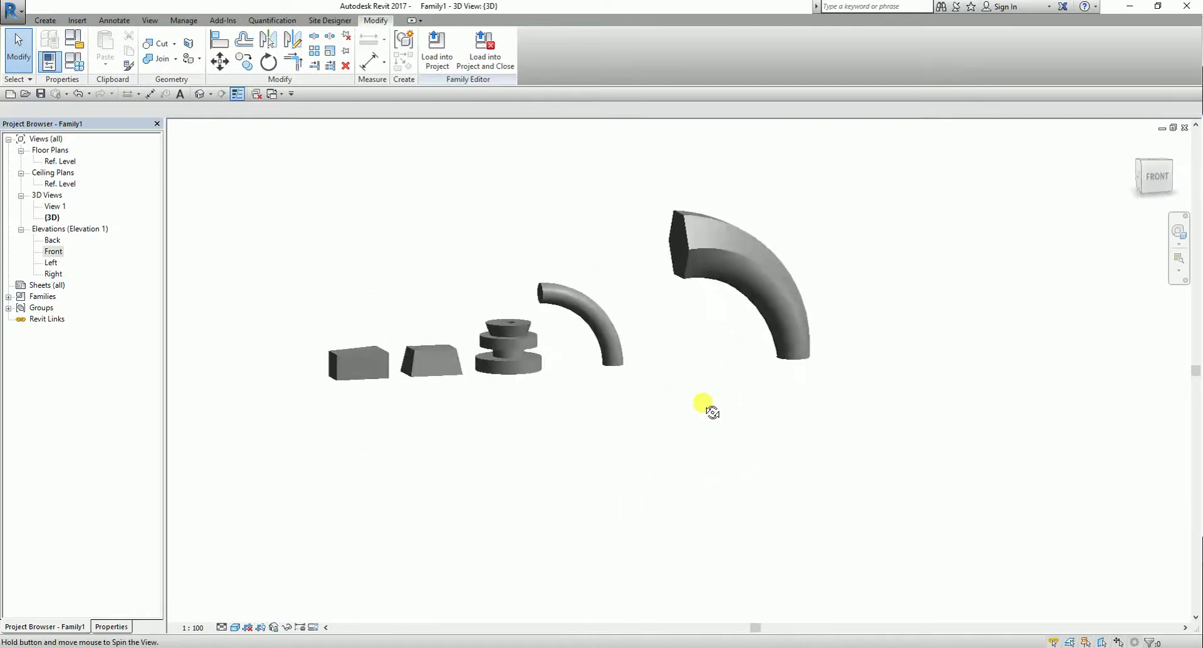
pyautogui.doubleClick(61, 161)
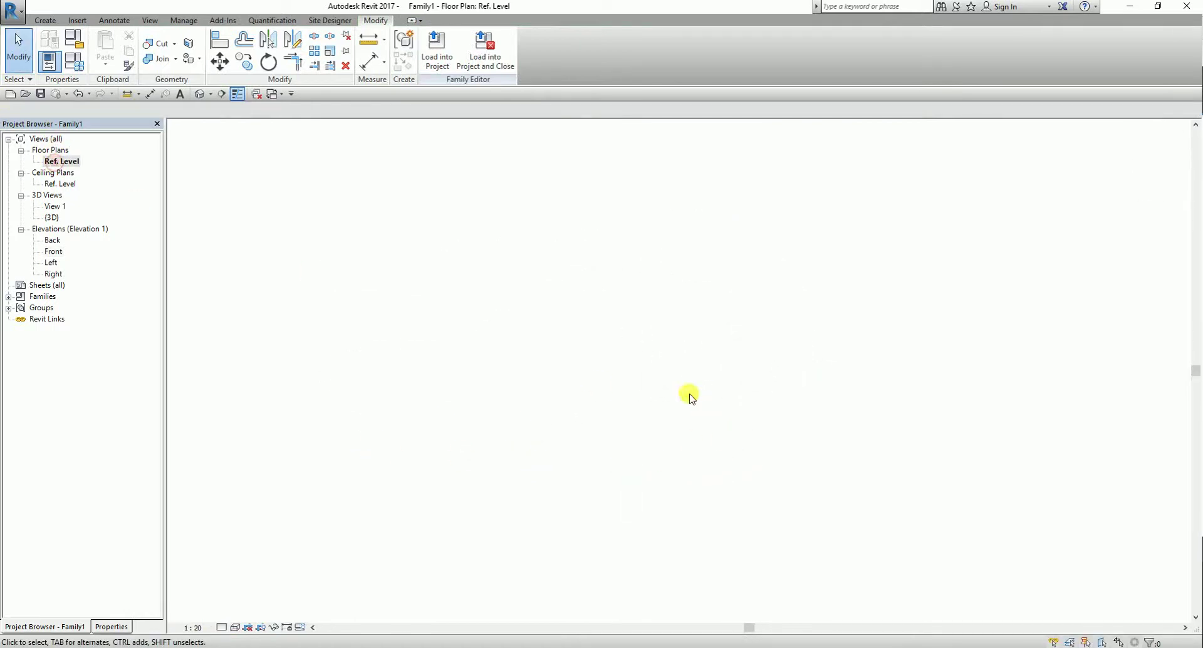
pyautogui.moveTo(812, 369)
pyautogui.mouseDown()
pyautogui.moveTo(765, 352)
pyautogui.moveTo(719, 359)
pyautogui.mouseUp()
pyautogui.click(747, 276)
# Orbit the Default 3D View to review all five solids
pyautogui.click(200, 94)
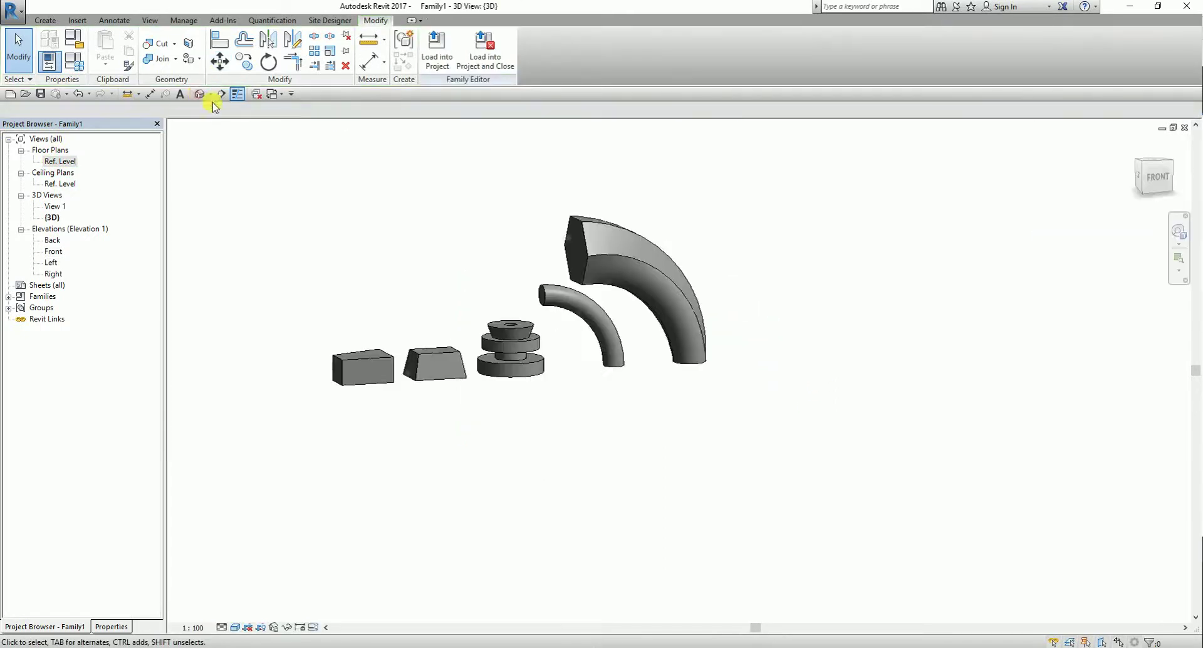
pyautogui.keyDown('shift'); pyautogui.moveTo(752, 440); pyautogui.dragTo(733, 406, button='middle'); pyautogui.keyUp('shift')
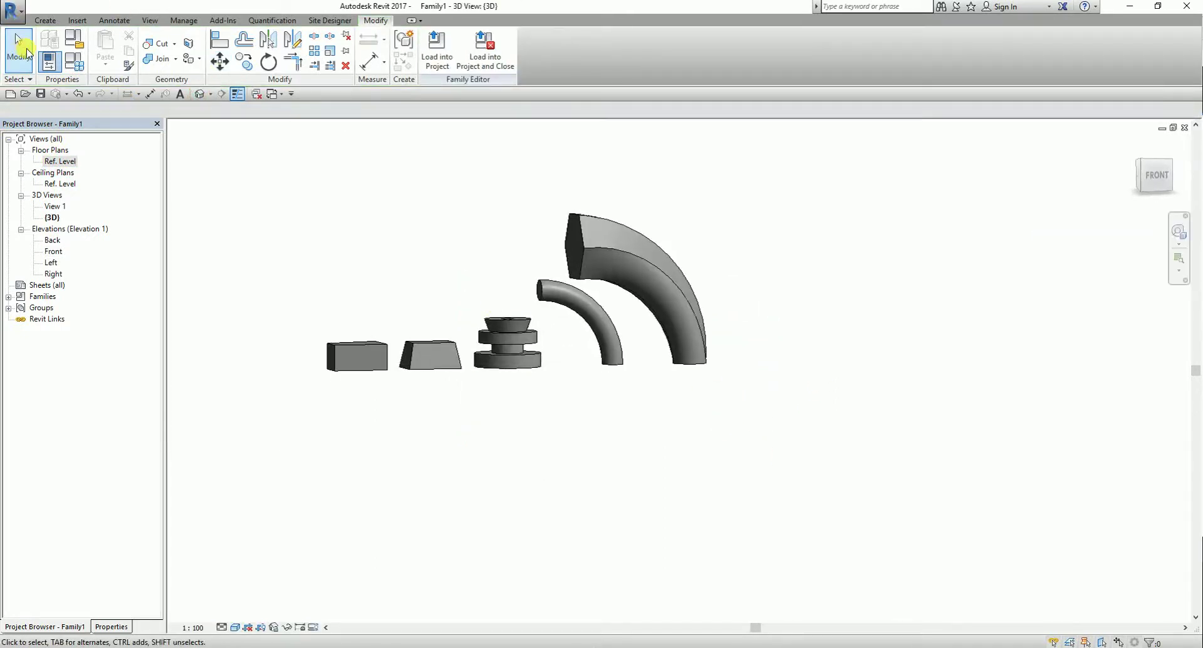
pyautogui.click(45, 20)
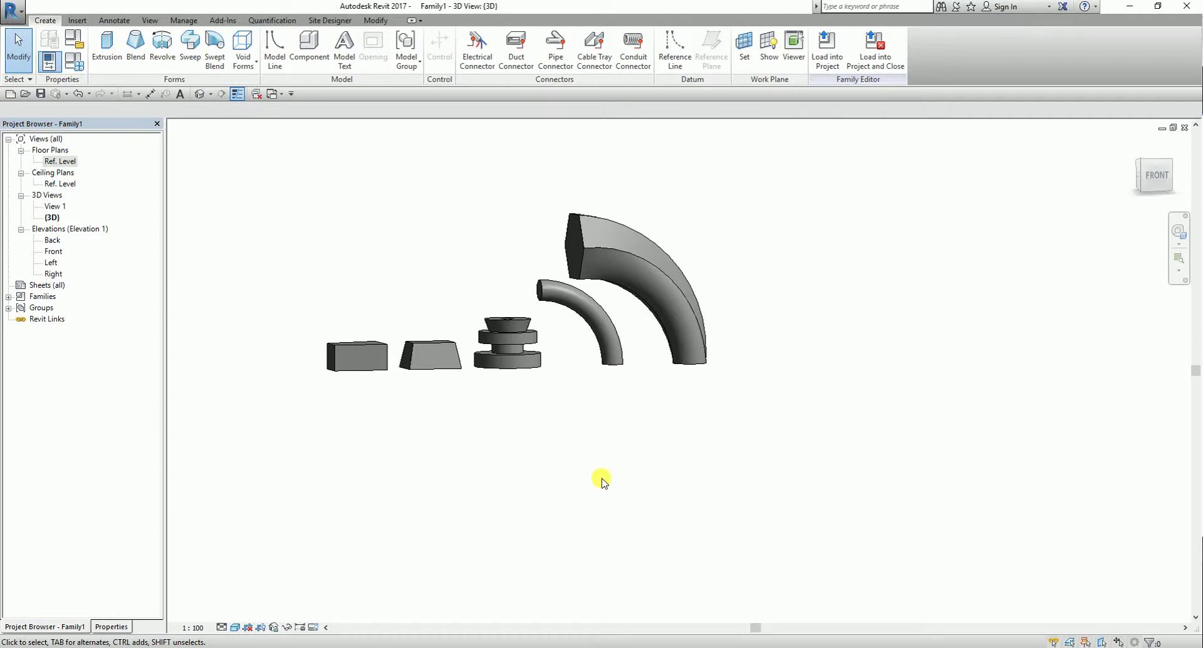
pyautogui.keyDown('shift'); pyautogui.moveTo(592, 430); pyautogui.dragTo(652, 504, button='middle'); pyautogui.keyUp('shift')
pyautogui.scroll(3, 652, 504)
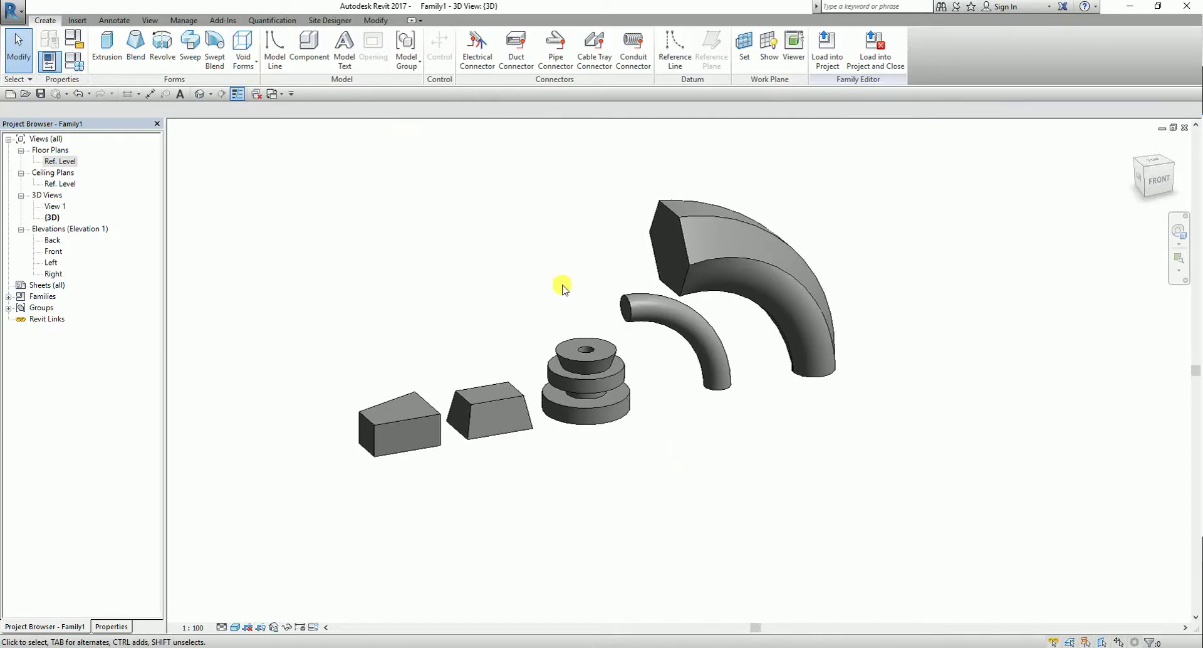
pyautogui.middleClick(522, 301)
pyautogui.keyDown('shift'); pyautogui.moveTo(527, 441); pyautogui.dragTo(566, 411, button='middle'); pyautogui.keyUp('shift')
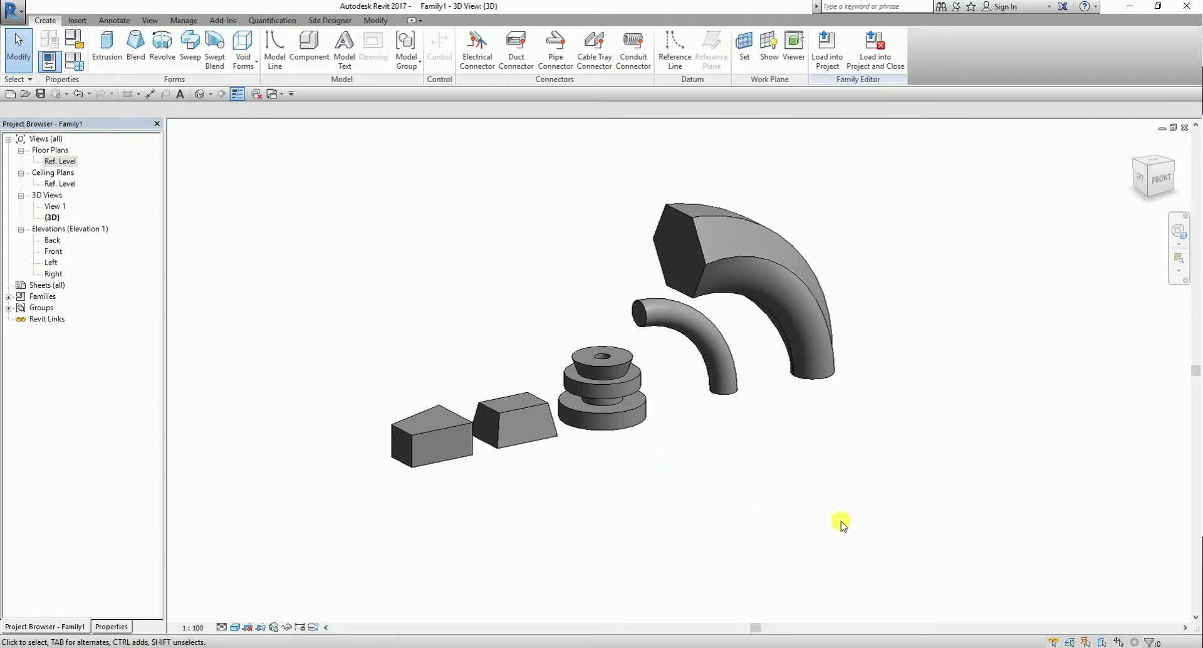
pyautogui.keyDown('shift'); pyautogui.moveTo(842, 525); pyautogui.dragTo(780, 451, button='middle'); pyautogui.keyUp('shift')
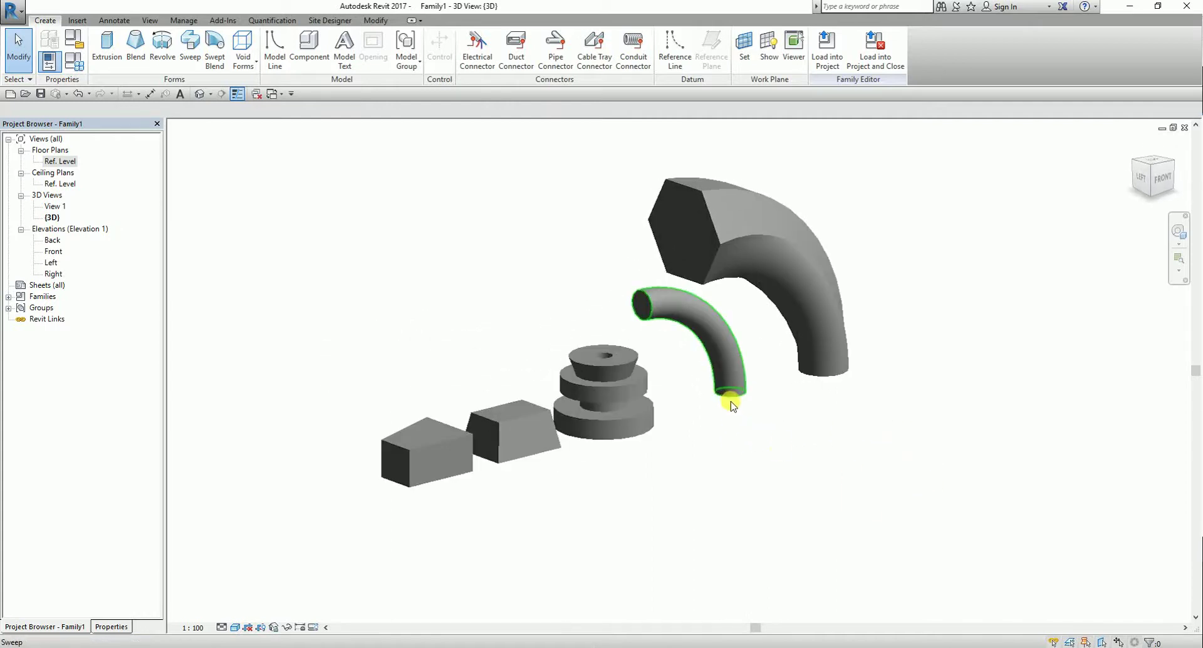
pyautogui.moveTo(732, 406); pyautogui.dragTo(808, 458, button='middle')
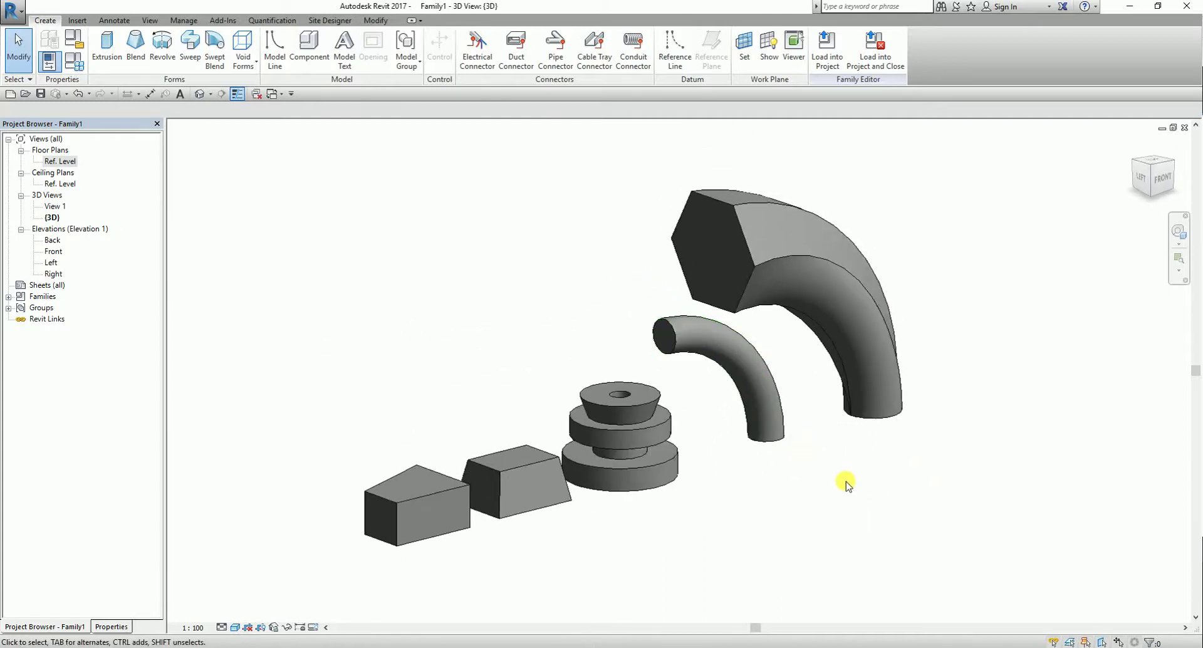